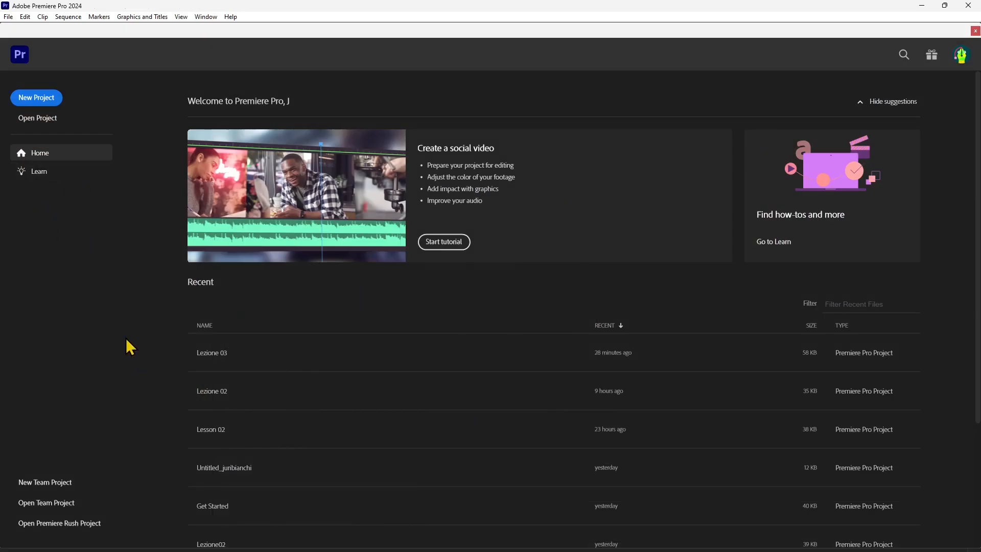
# Create a new project named Lesson03 in C:\DATABASE\WORKS\PREMIERE\project, with automatic sequence creation turned off and no media selected.
pyautogui.click(41, 100)
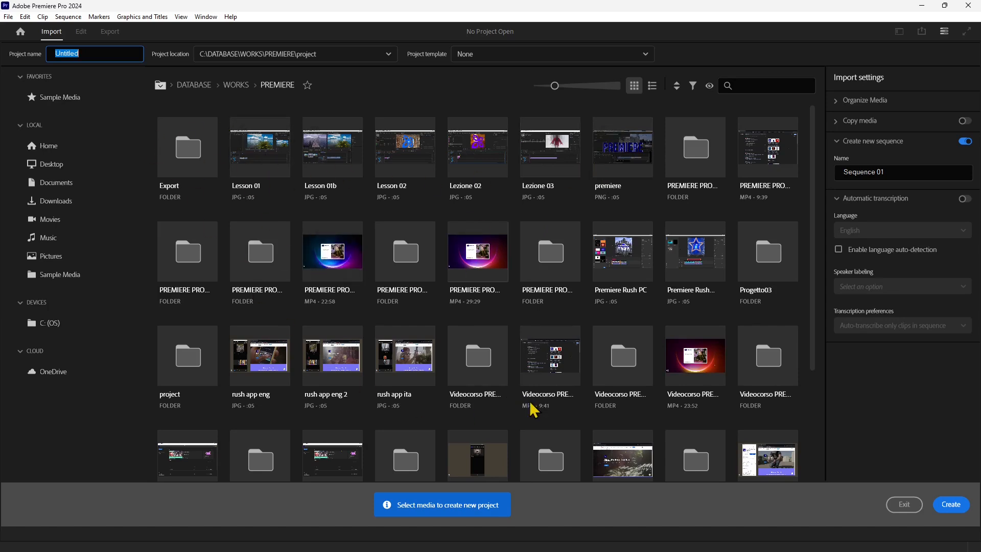
pyautogui.moveTo(474, 315)
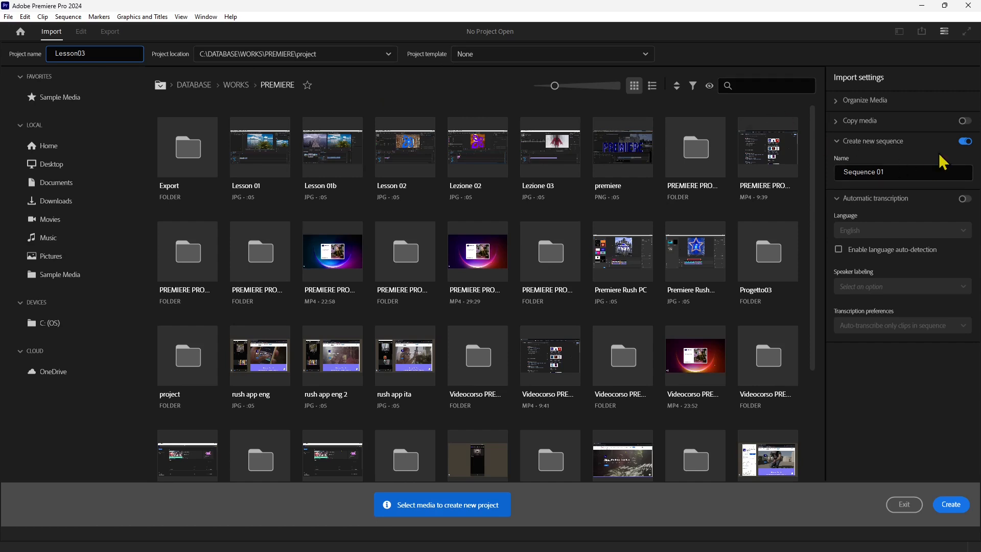
pyautogui.click(966, 141)
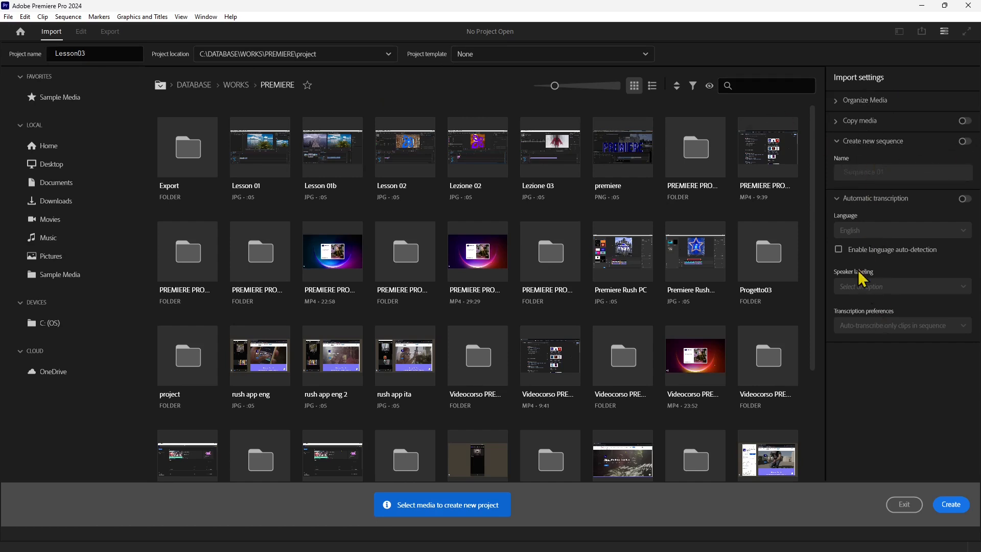
pyautogui.scroll(-2, 274, 333)
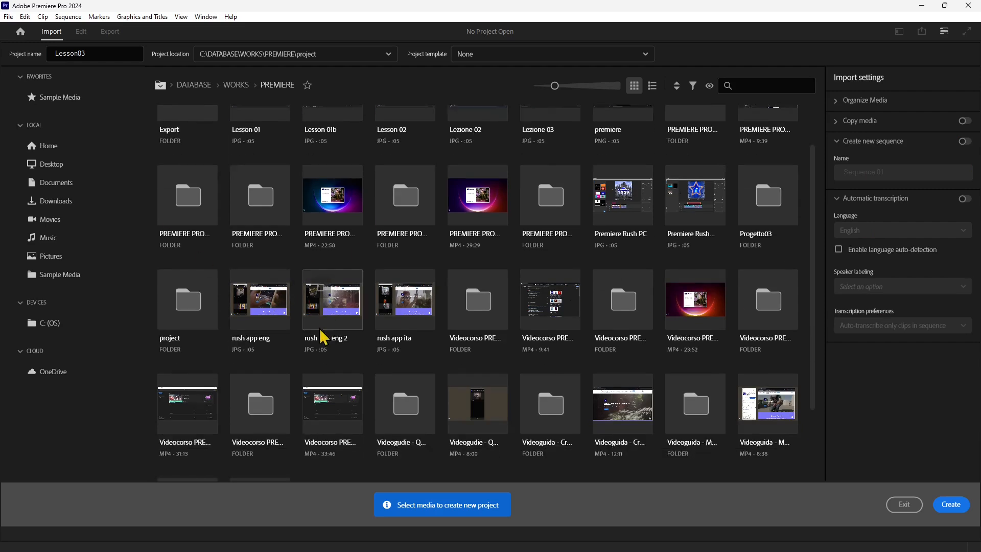
pyautogui.scroll(2, 323, 336)
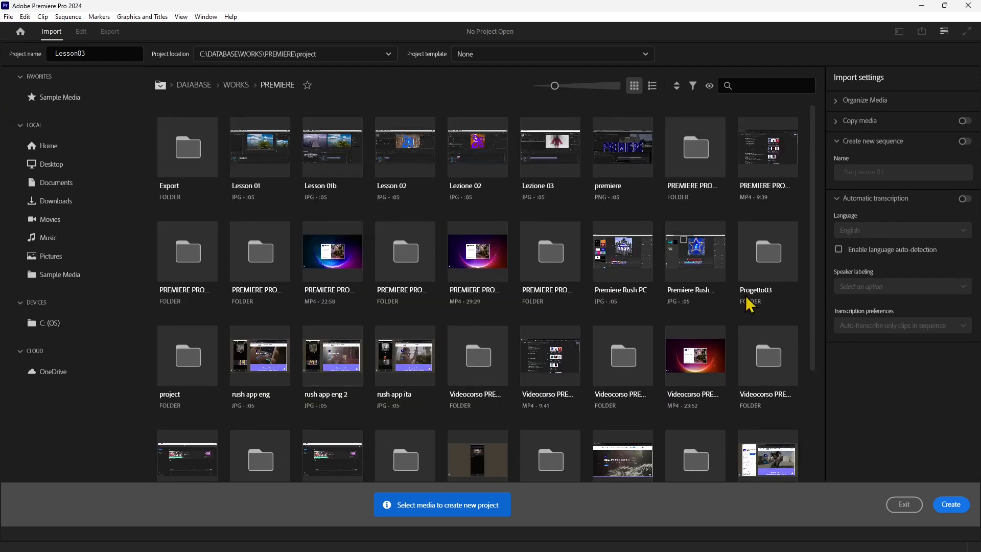
pyautogui.click(950, 504)
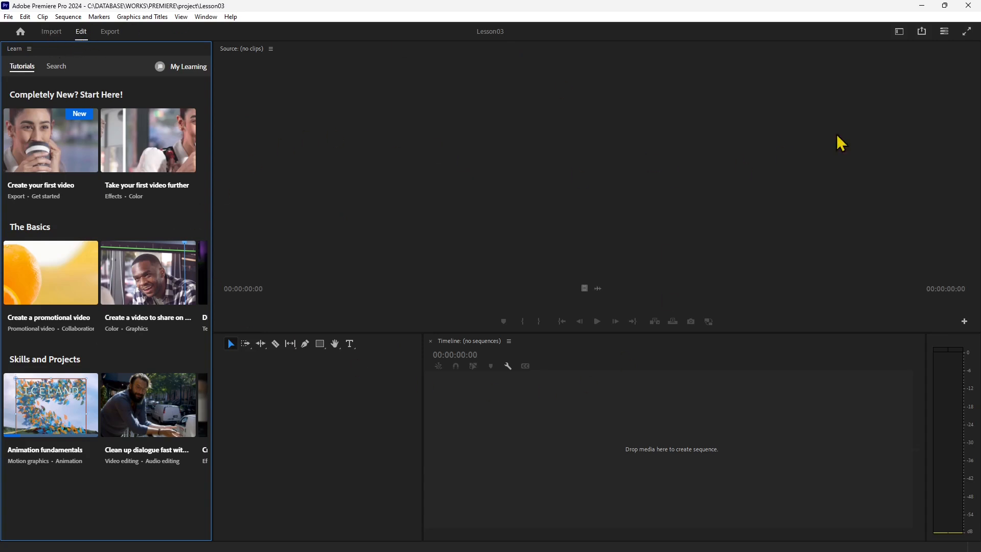
# Switch to a workspace with Project, Program, Timeline and Lumetri Color panels, and narrow the Project panel slightly.
pyautogui.click(906, 33)
pyautogui.click(826, 50)
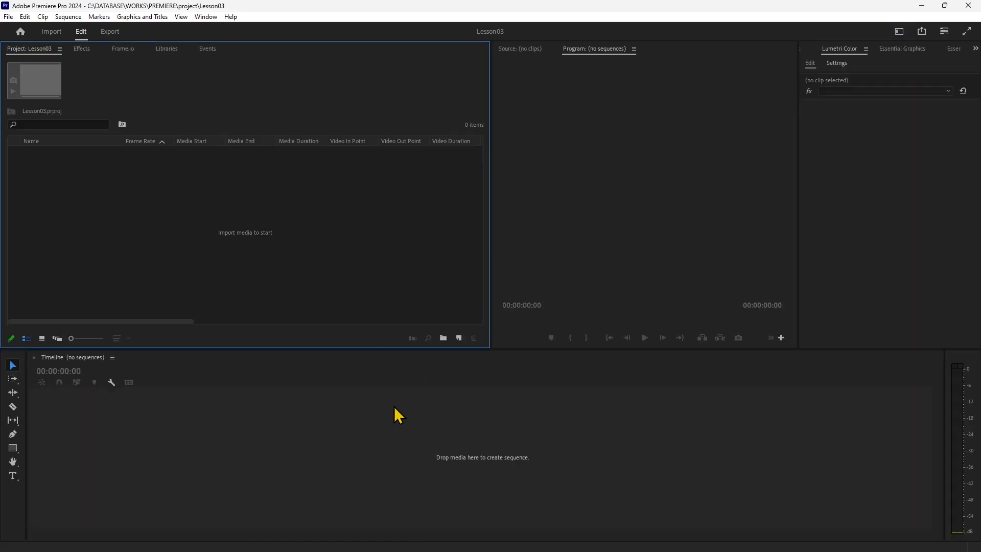
pyautogui.click(869, 232)
pyautogui.moveTo(492, 218); pyautogui.dragTo(460, 224)
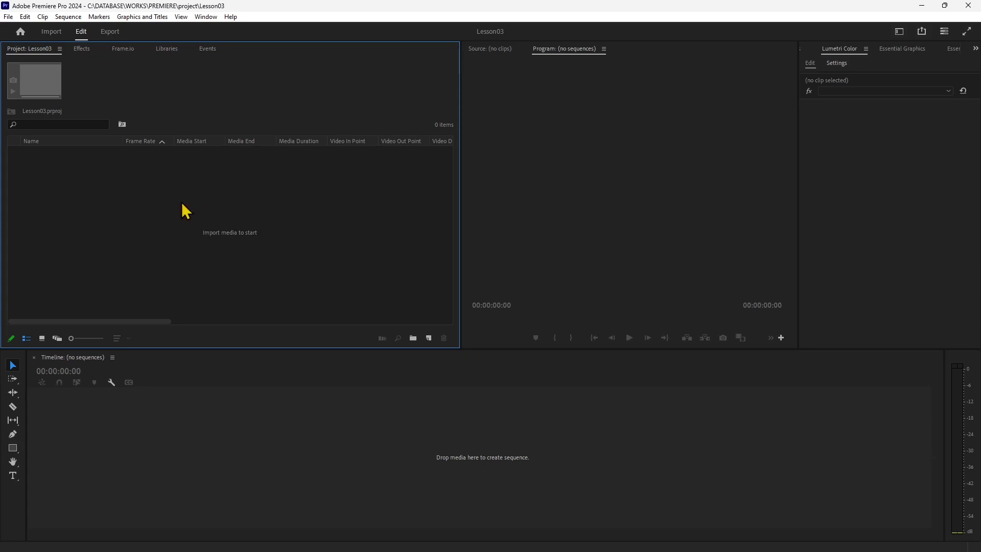
# Look at the media import page of the Lesson03 project and return to the editing view.
pyautogui.click(51, 32)
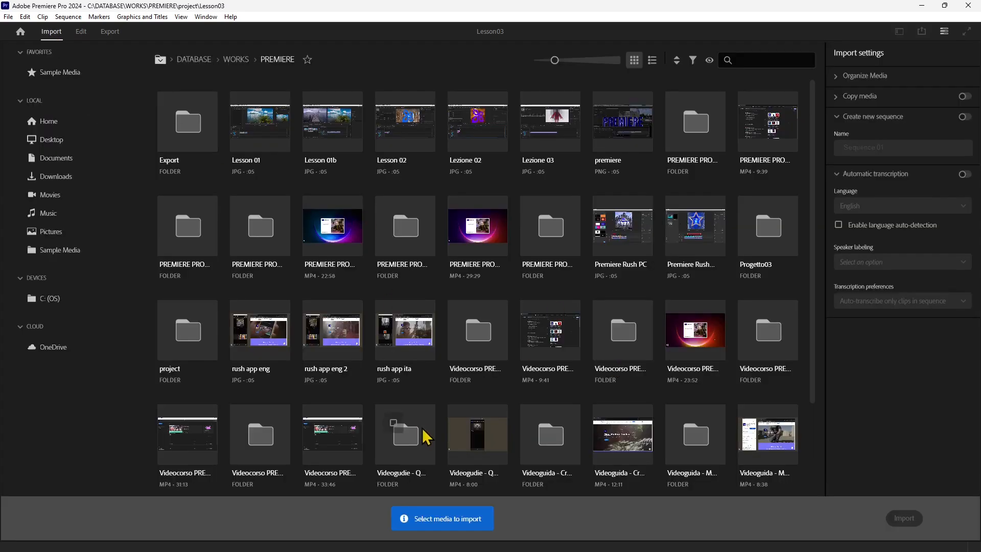
pyautogui.click(80, 31)
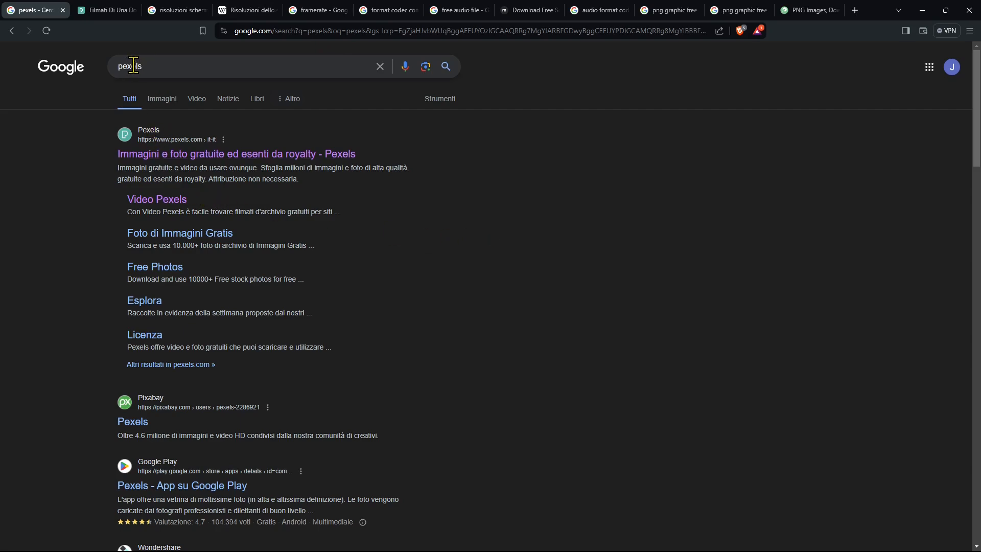
# In the web browser, review the Google image and video results for pexels, and close that search page.
pyautogui.click(161, 100)
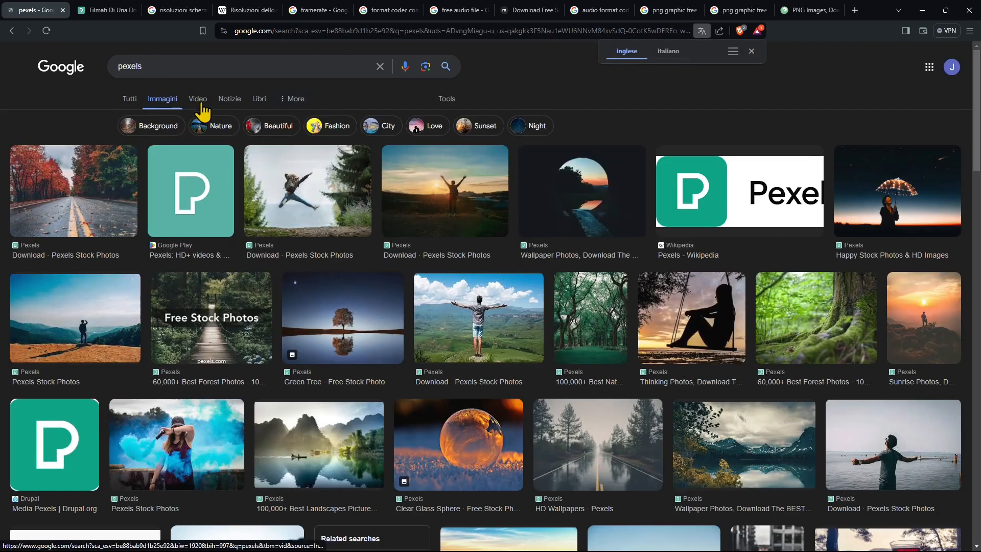
pyautogui.click(202, 102)
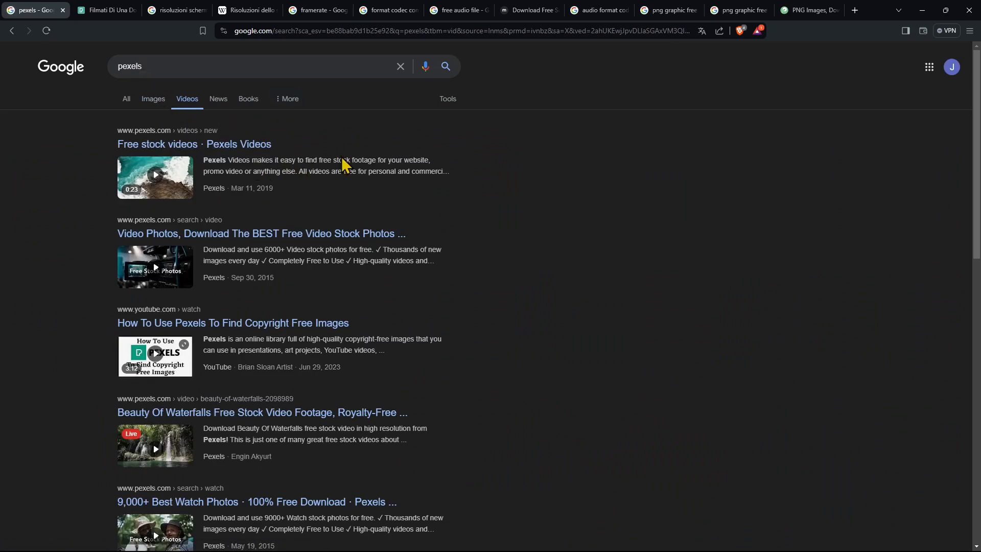
pyautogui.hotkey('alt', 'Left')
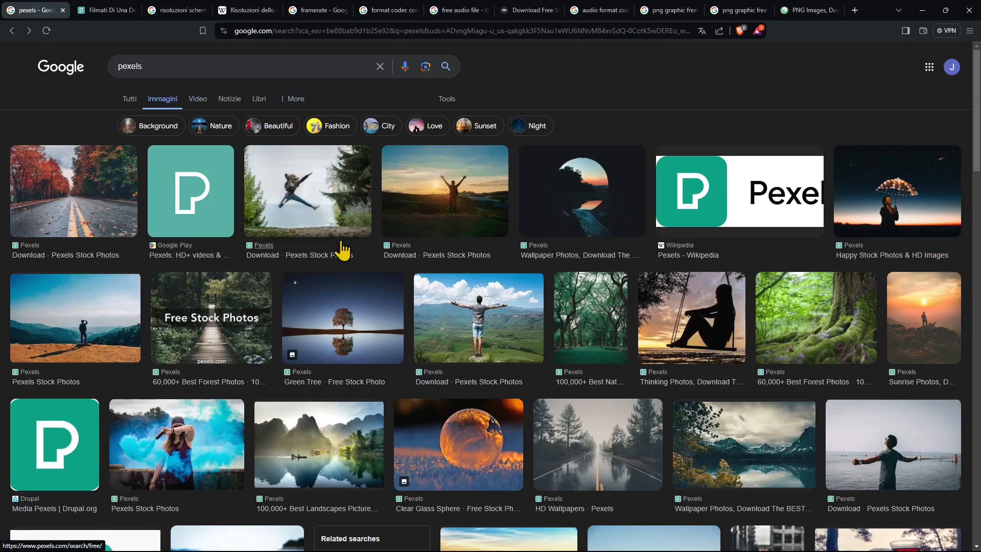
pyautogui.hotkey('alt', 'Left')
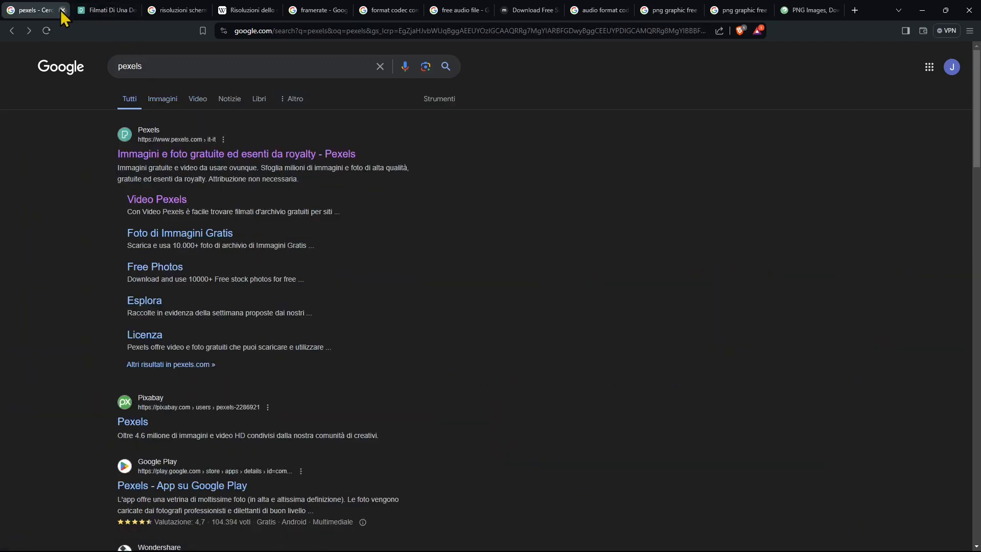
pyautogui.click(62, 10)
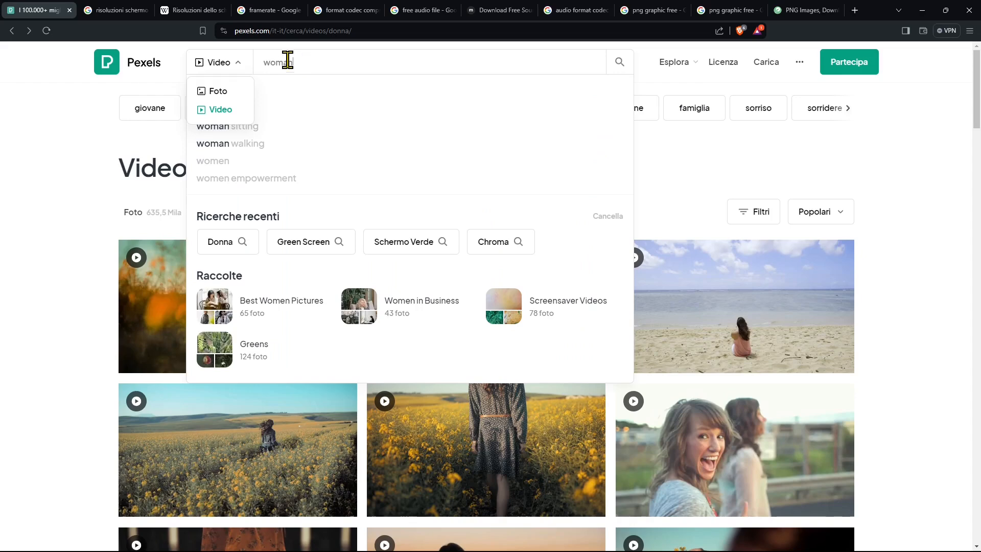
# Search Pexels for woman videos and open the clip of the woman doing yoga on a rock by the sea.
pyautogui.click(294, 61)
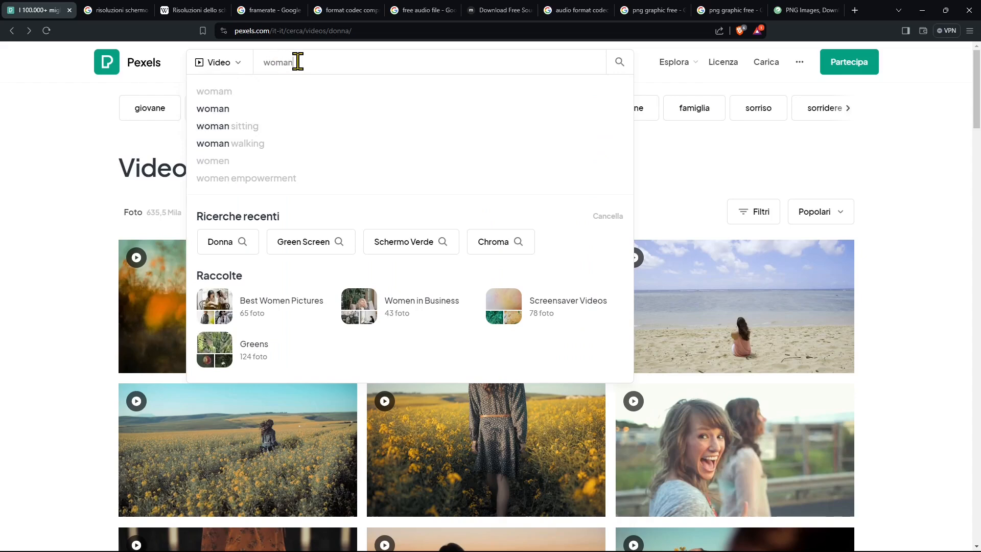
pyautogui.press('Return')
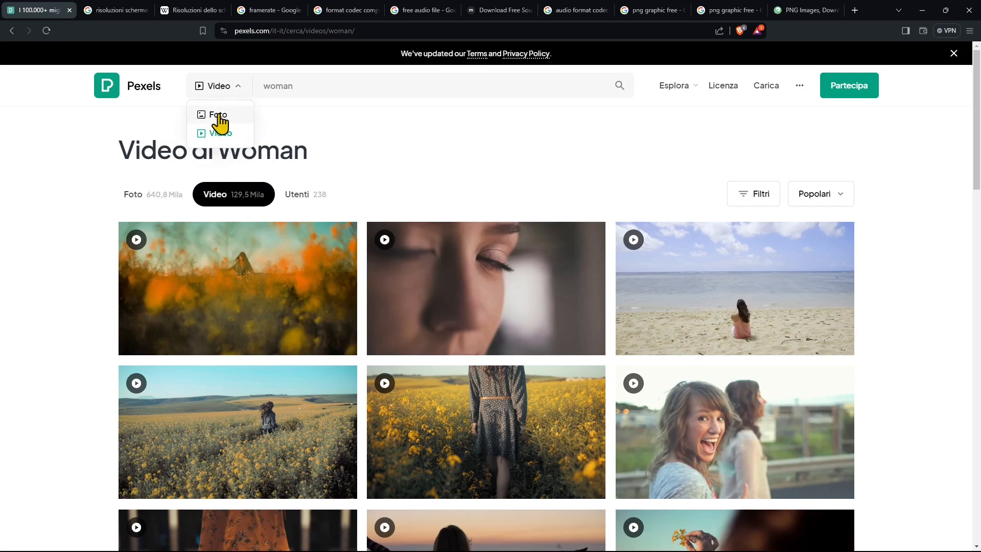
pyautogui.scroll(-5, 285, 332)
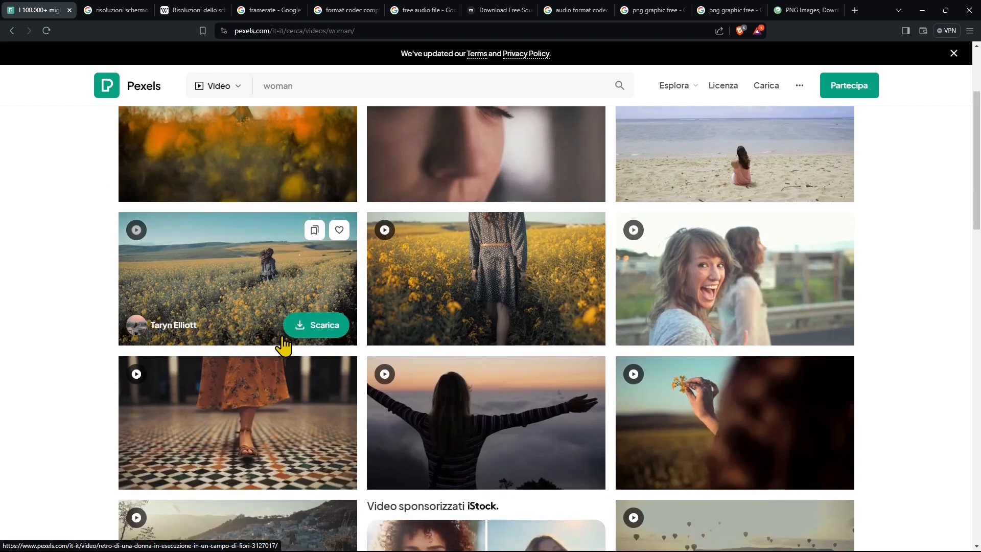
pyautogui.scroll(-10, 283, 338)
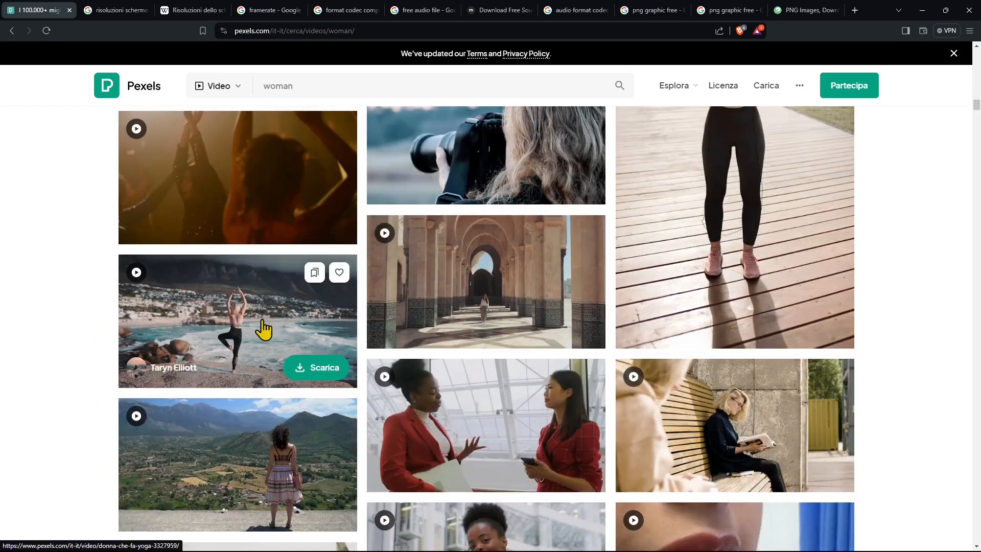
pyautogui.click(264, 329)
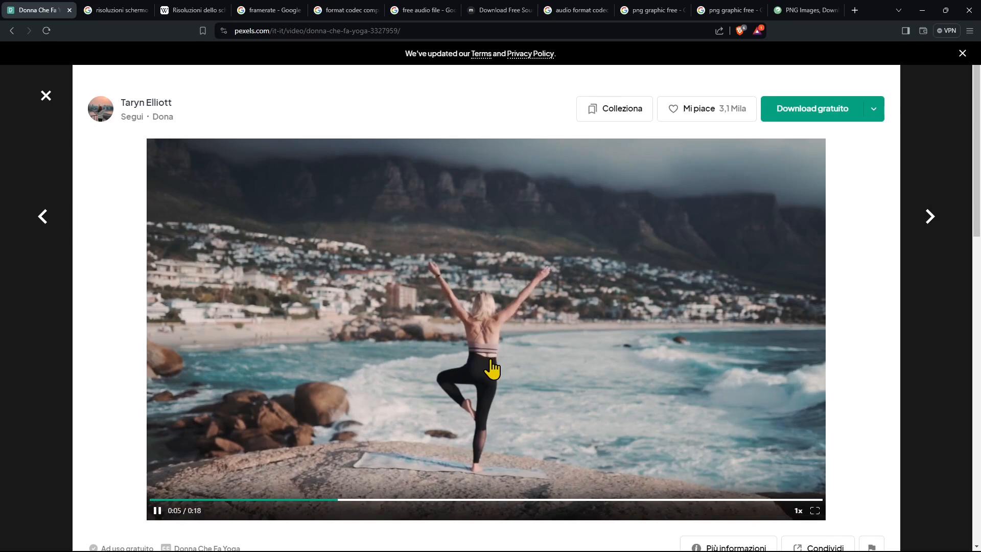
# Pause the yoga clip, skip the preview to 0:12, and check the available download sizes.
pyautogui.click(519, 419)
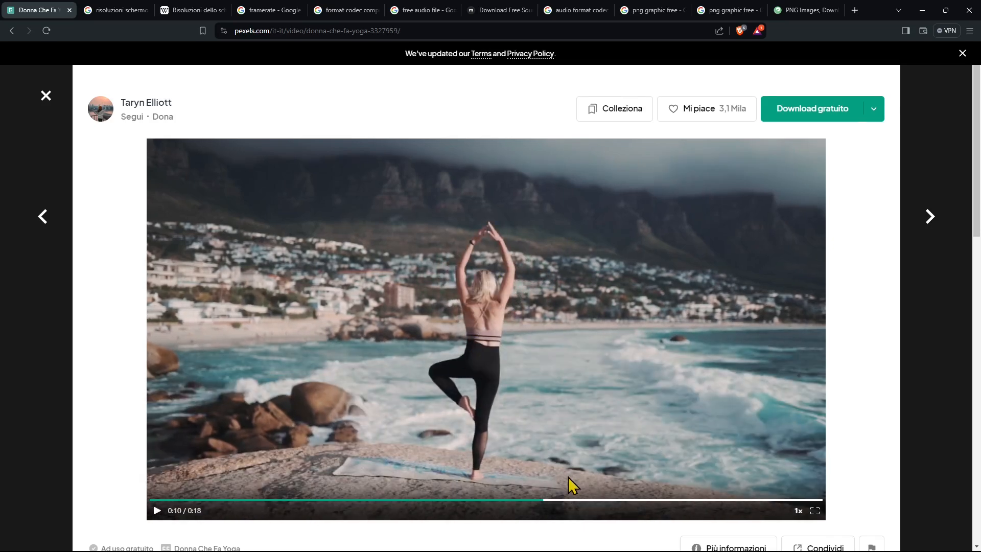
pyautogui.moveTo(495, 509); pyautogui.dragTo(607, 513)
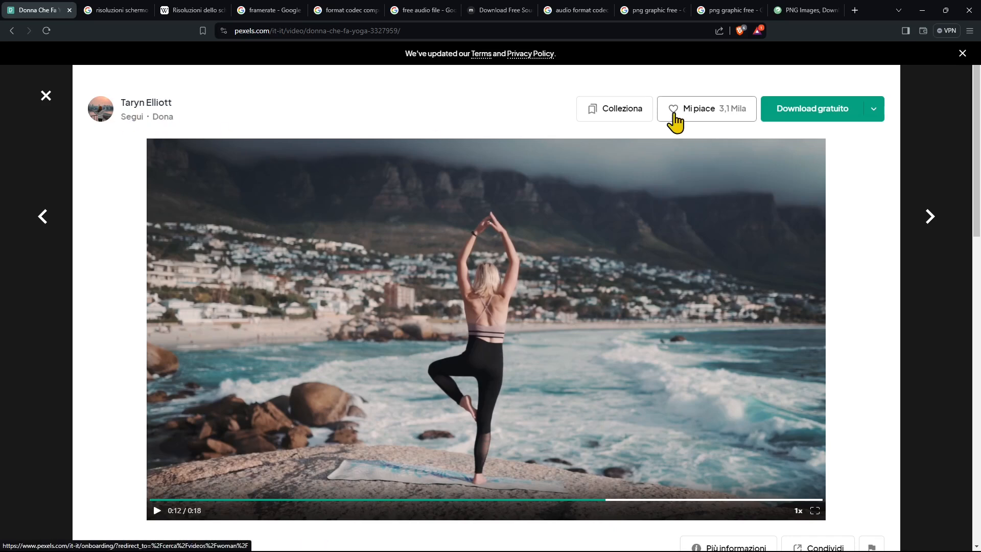
pyautogui.click(873, 117)
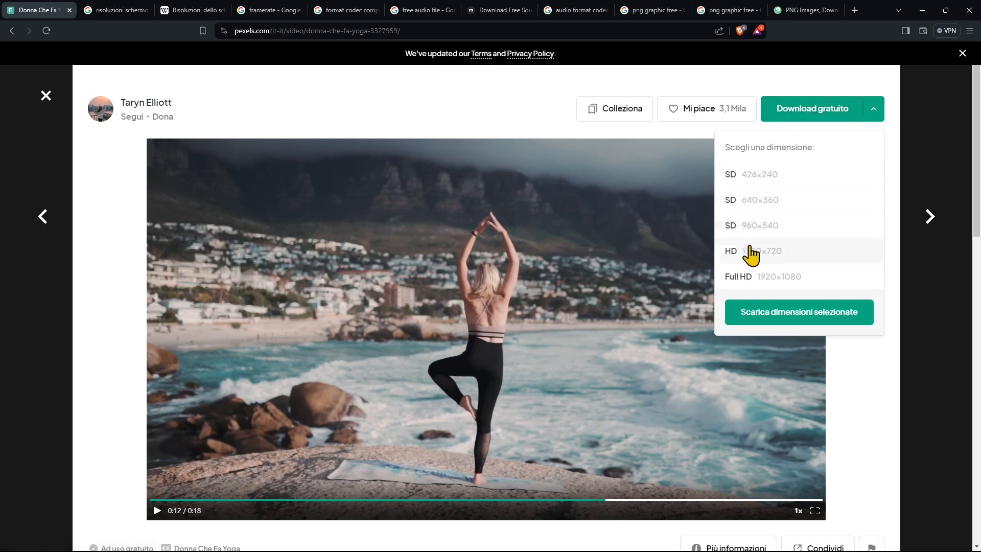
pyautogui.click(537, 261)
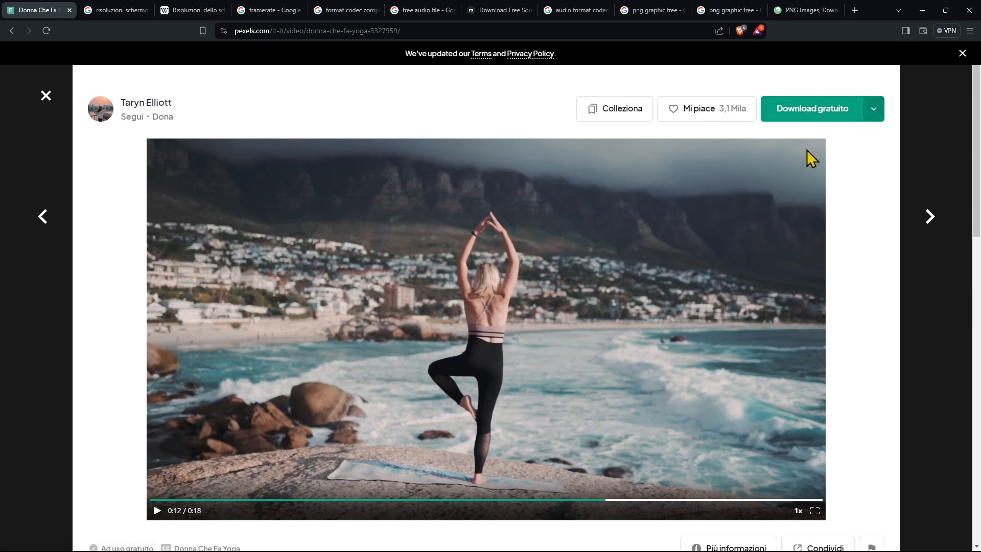
# Start downloading the yoga clip in Full HD 1920×1080.
pyautogui.click(875, 110)
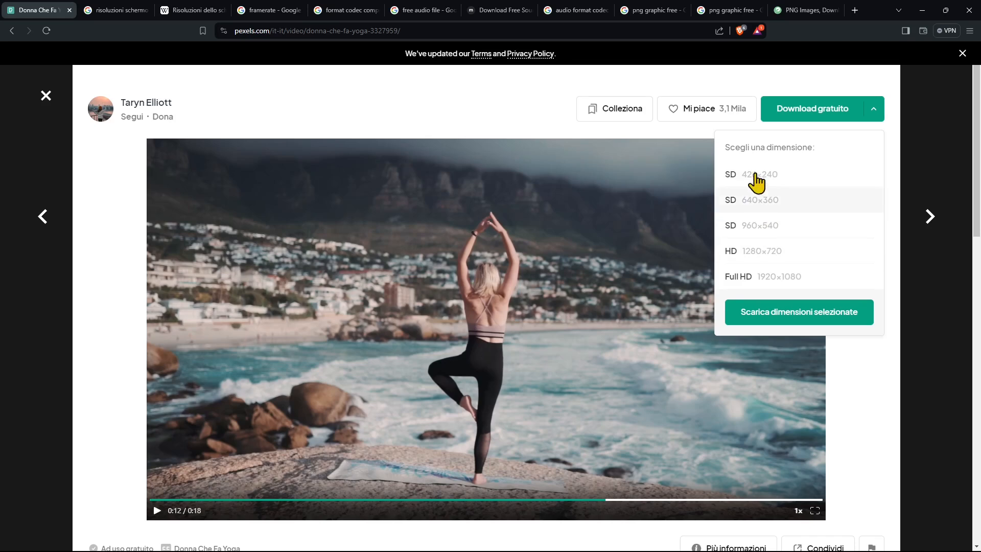
pyautogui.click(766, 290)
pyautogui.click(761, 321)
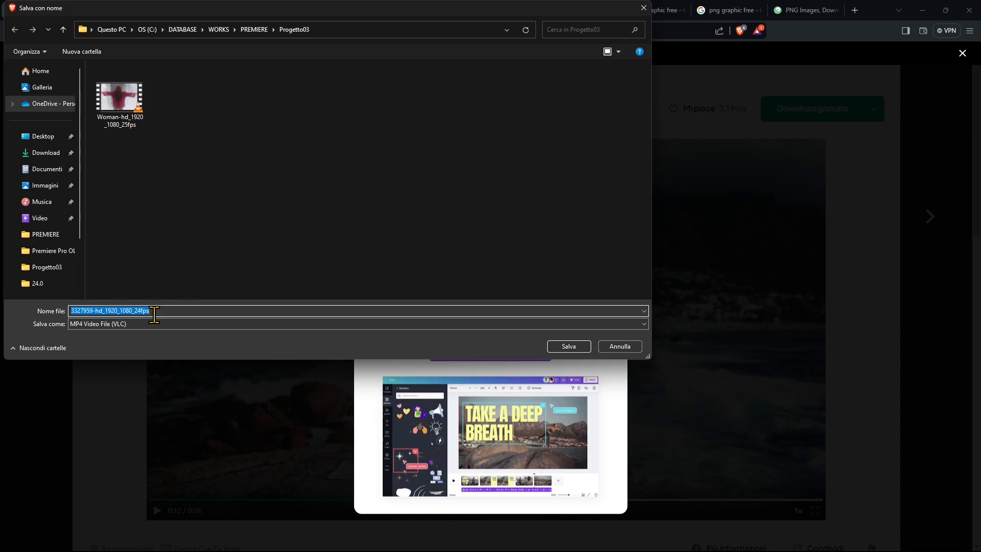
# Save the clip in the Progetto03 folder as womanyoga-hd_1920_1080_24fps, replacing the numeric prefix of the suggested file name.
pyautogui.click(136, 312)
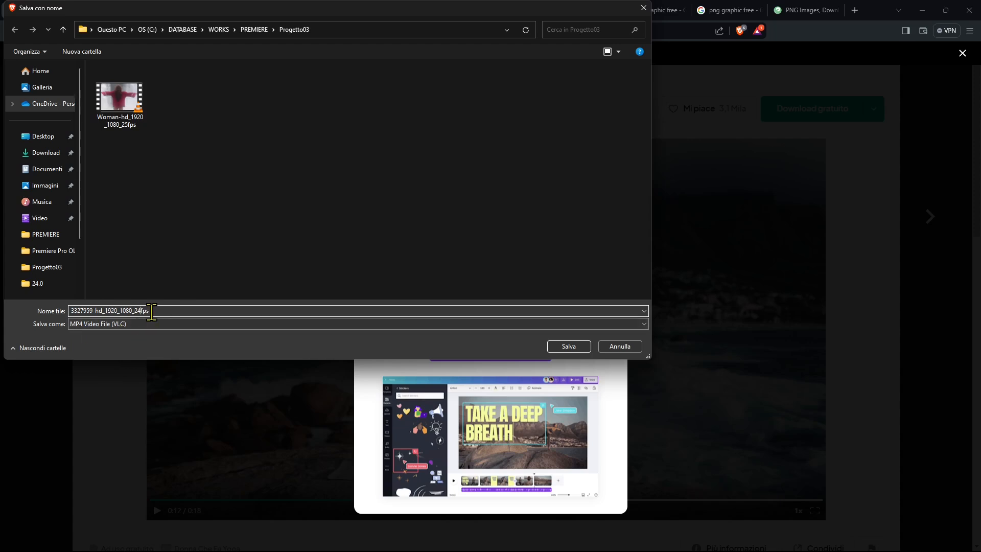
pyautogui.click(157, 312)
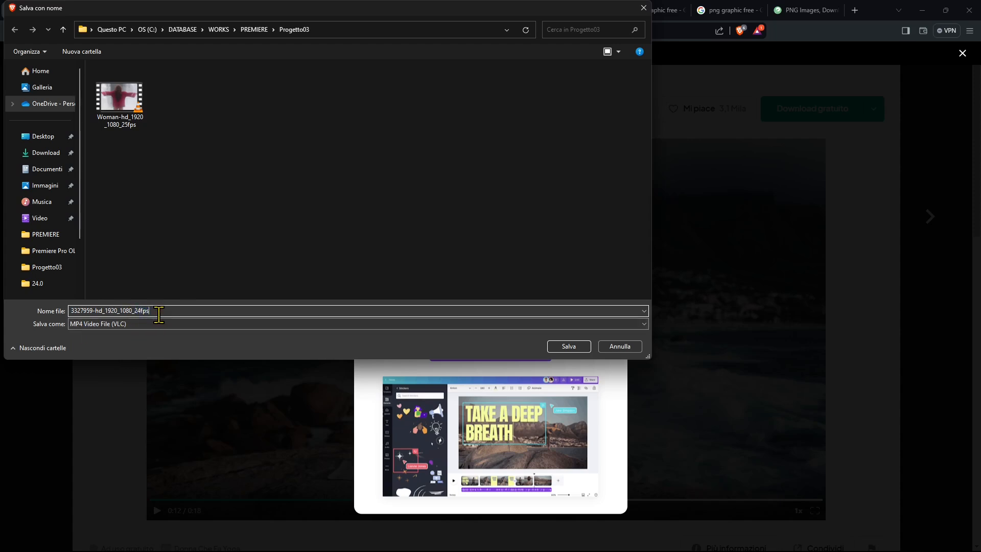
pyautogui.moveTo(153, 310); pyautogui.dragTo(17, 313)
pyautogui.click(77, 312)
pyautogui.write('womanyoga')
pyautogui.click(570, 347)
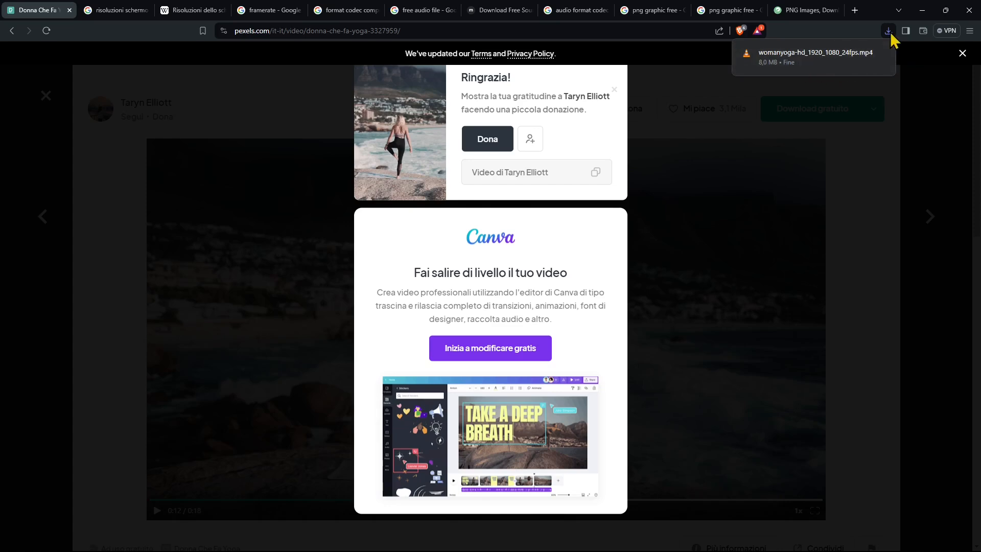
# Show the downloaded clip in File Explorer and create a folder named project03 in the parent PREMIERE folder.
pyautogui.click(866, 53)
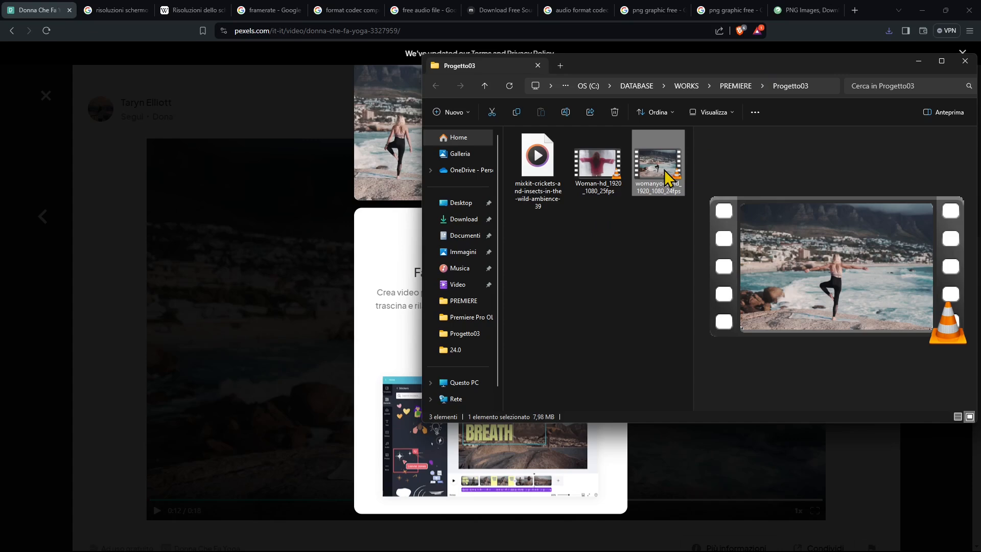
pyautogui.click(736, 85)
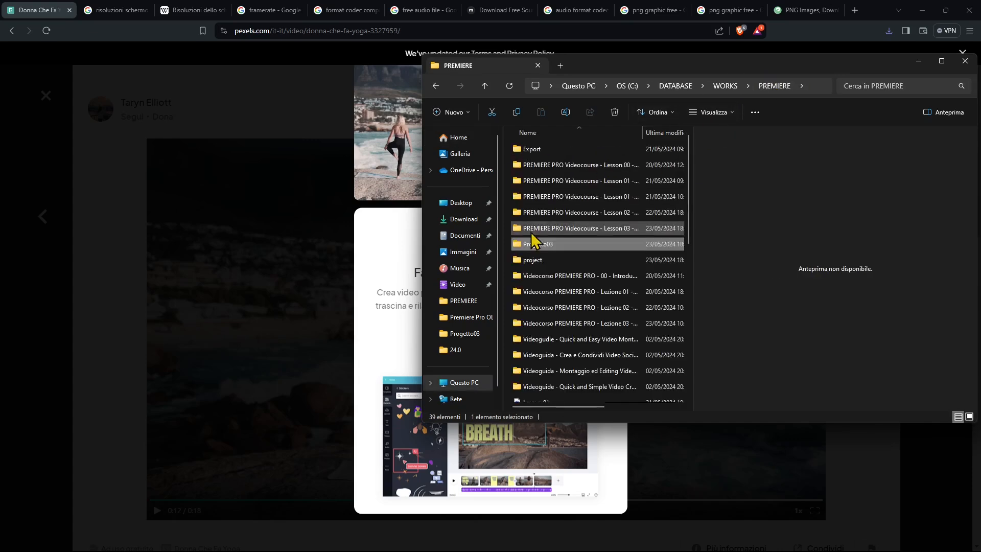
pyautogui.rightClick(511, 241)
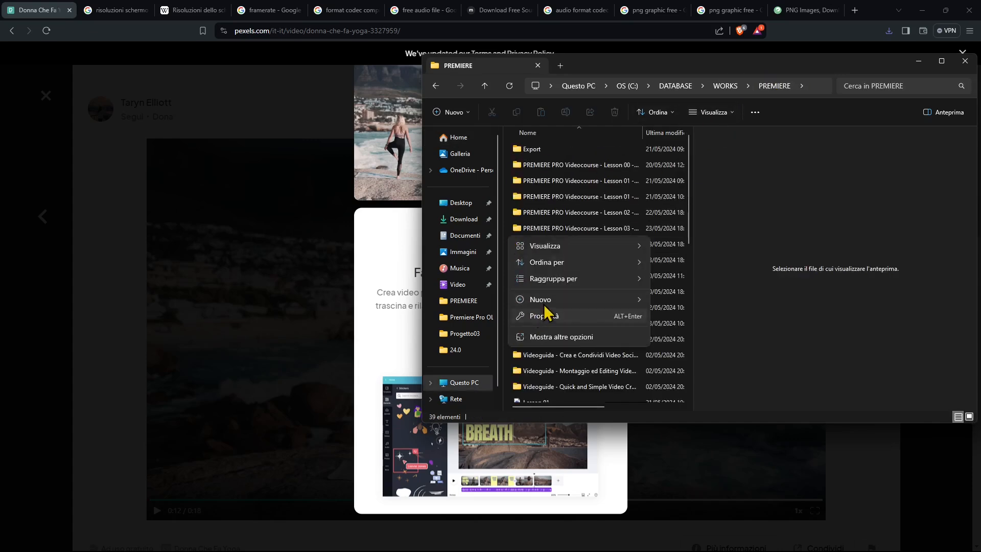
pyautogui.moveTo(613, 299)
pyautogui.click(689, 302)
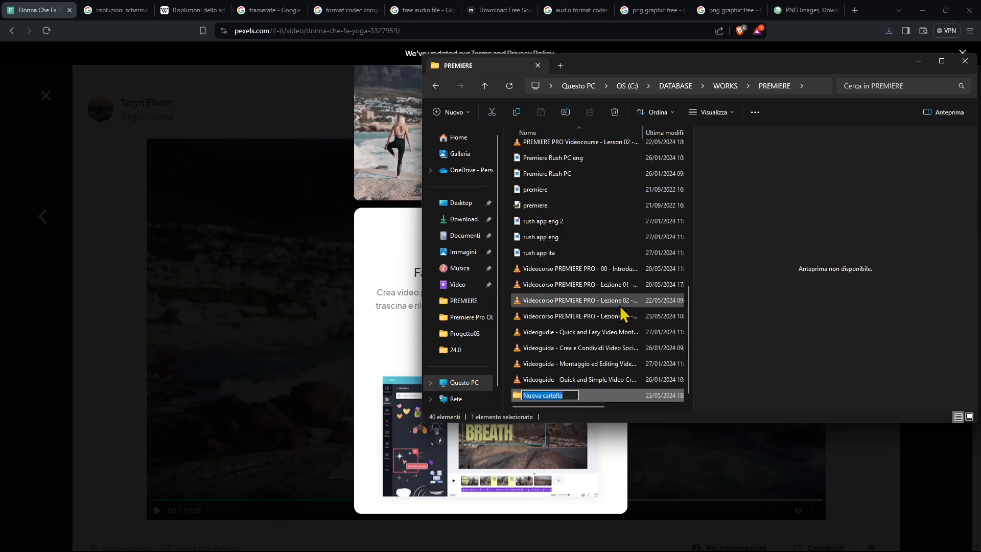
pyautogui.write('project03')
pyautogui.press('Return')
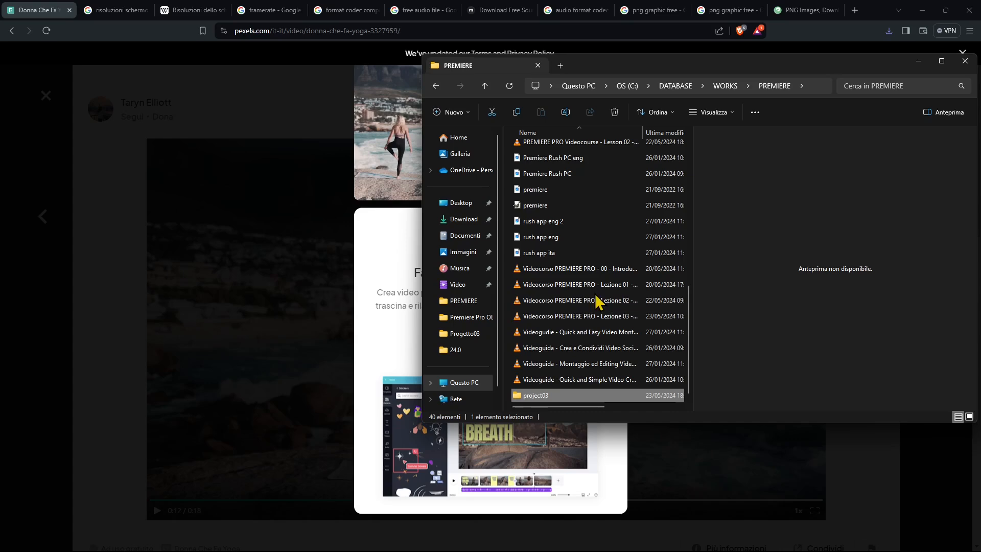
pyautogui.scroll(8, 552, 358)
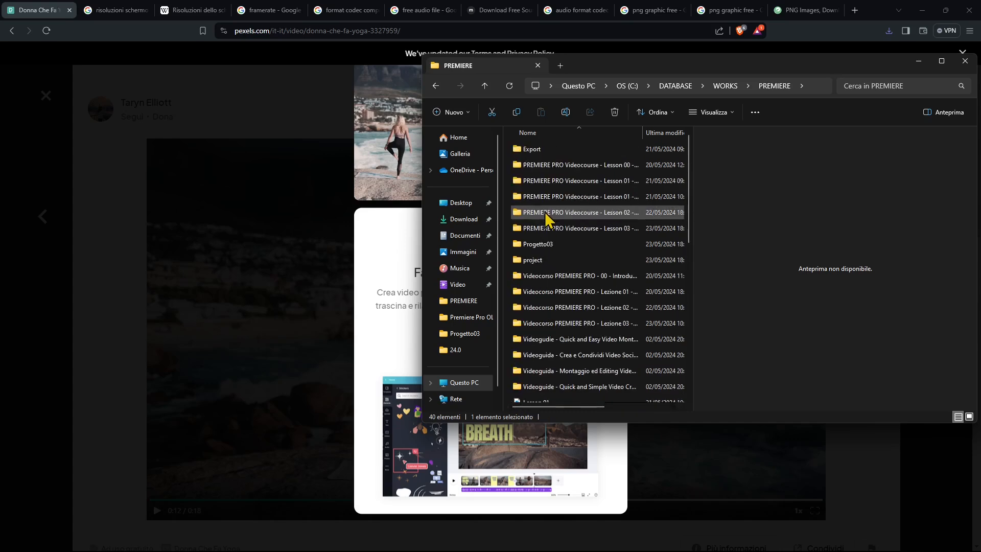
# Move the womanyoga-hd_1920_1080_24fps clip from the Progetto03 folder into the project03 folder.
pyautogui.click(531, 250)
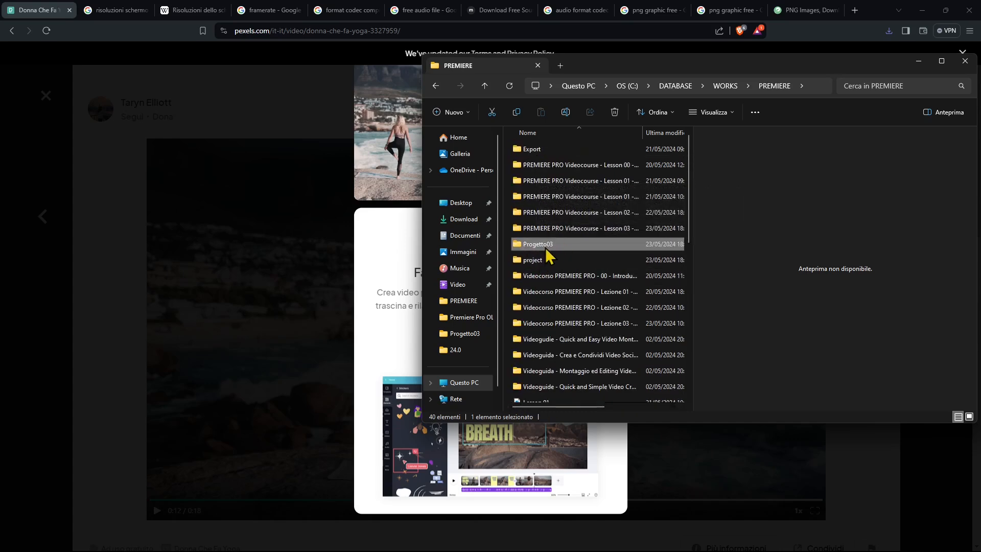
pyautogui.doubleClick(547, 248)
pyautogui.click(664, 185)
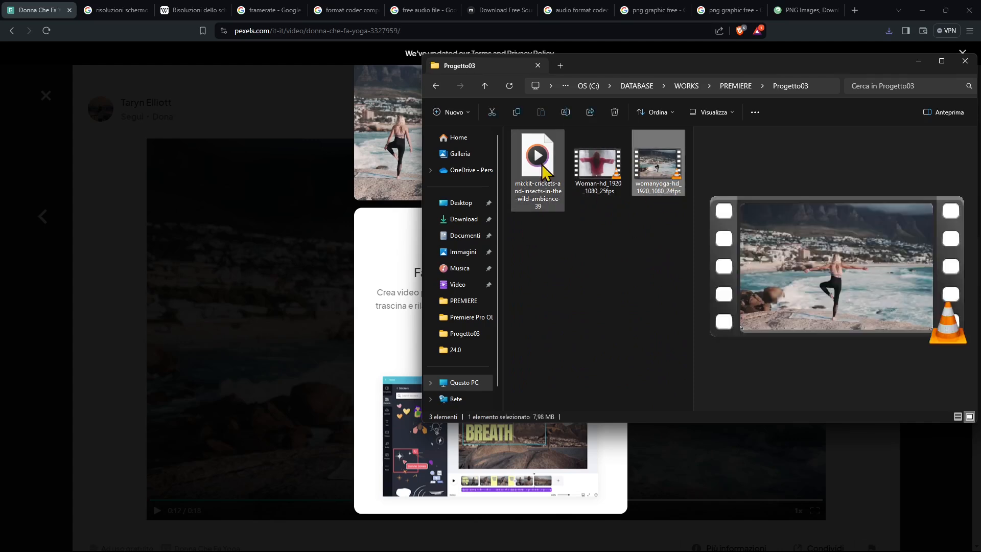
pyautogui.rightClick(663, 176)
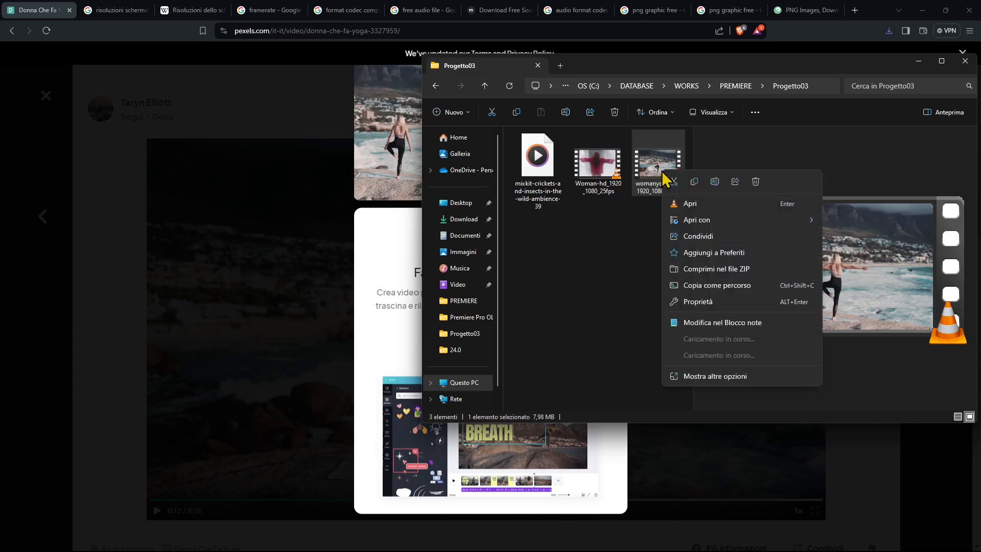
pyautogui.click(653, 183)
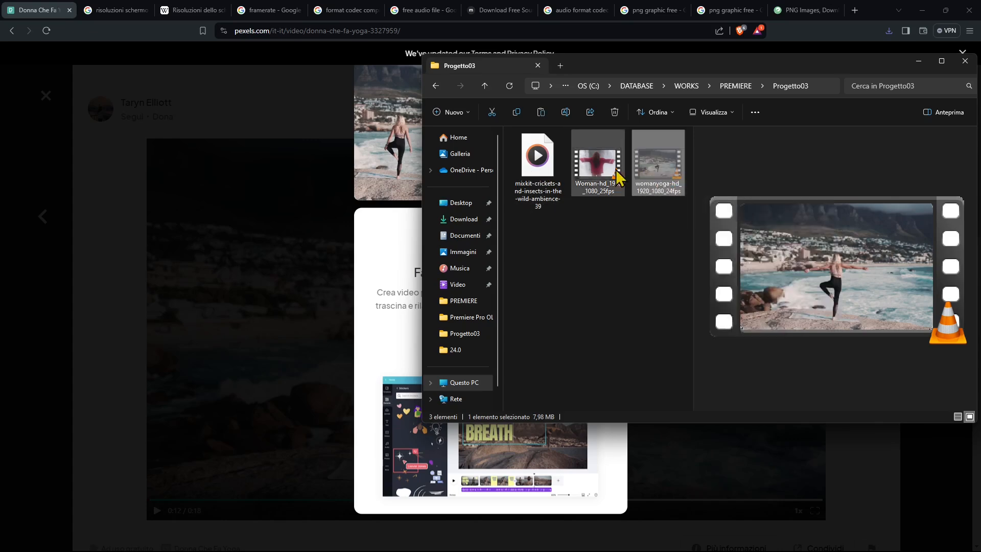
pyautogui.click(741, 91)
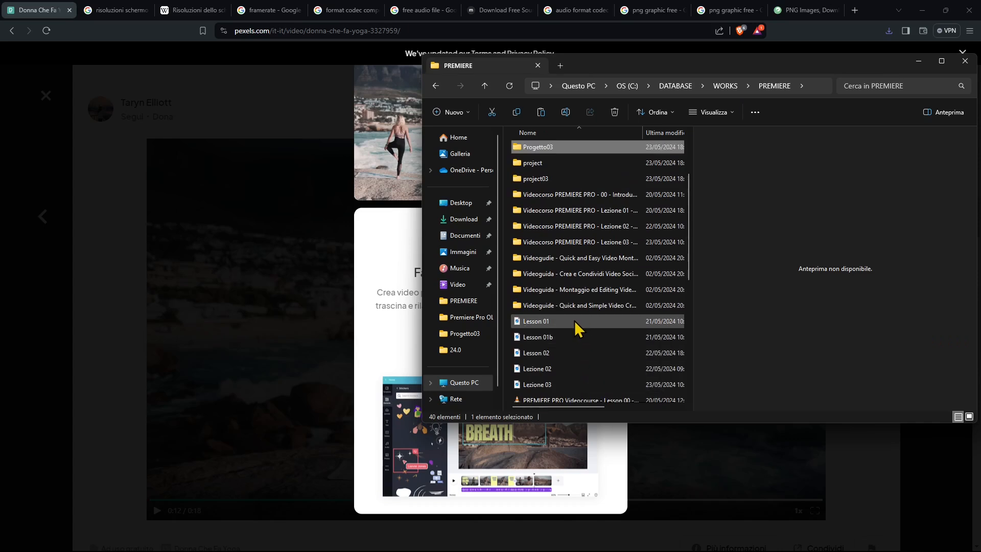
pyautogui.doubleClick(541, 179)
pyautogui.rightClick(553, 206)
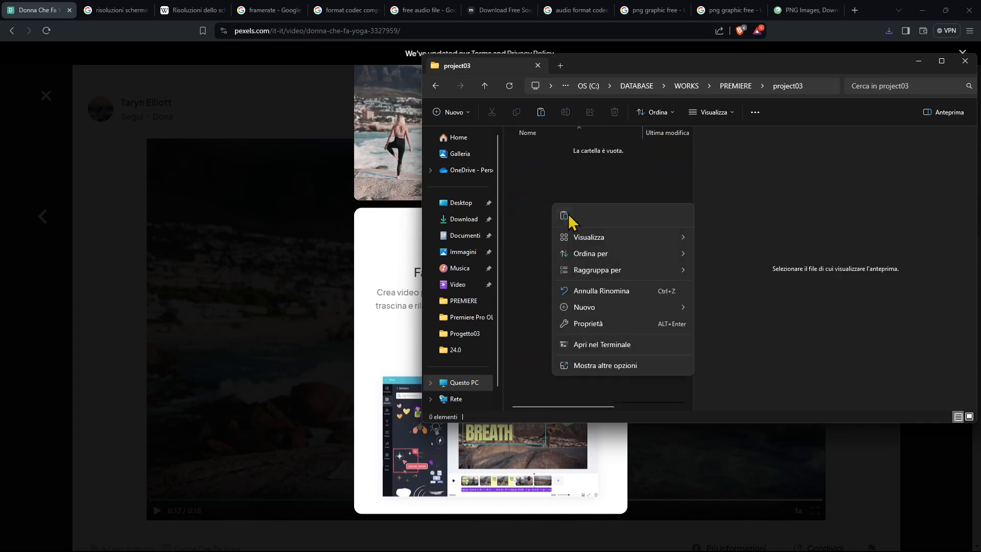
pyautogui.click(565, 216)
pyautogui.click(569, 221)
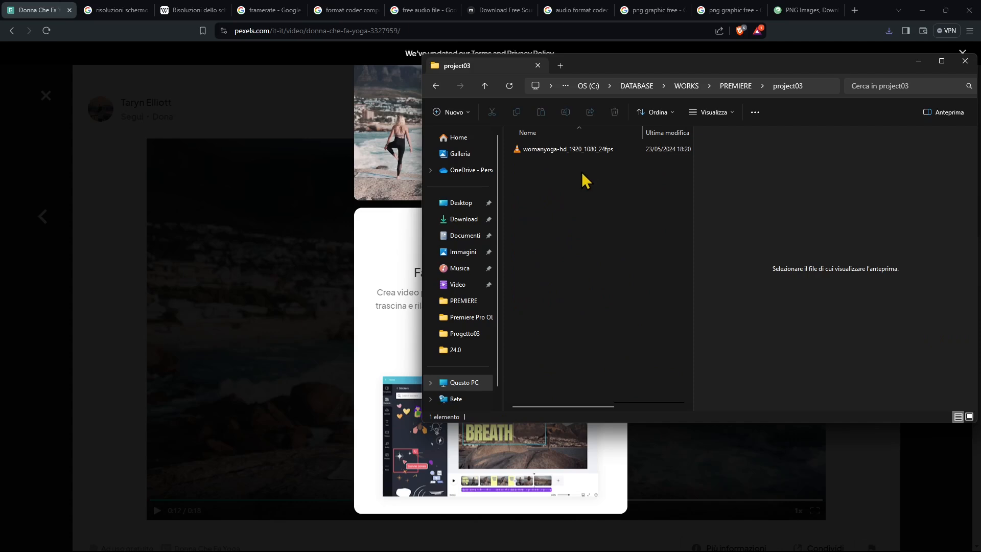
# Create a subfolder named VideoClips inside the project03 folder.
pyautogui.moveTo(685, 69); pyautogui.dragTo(657, 107)
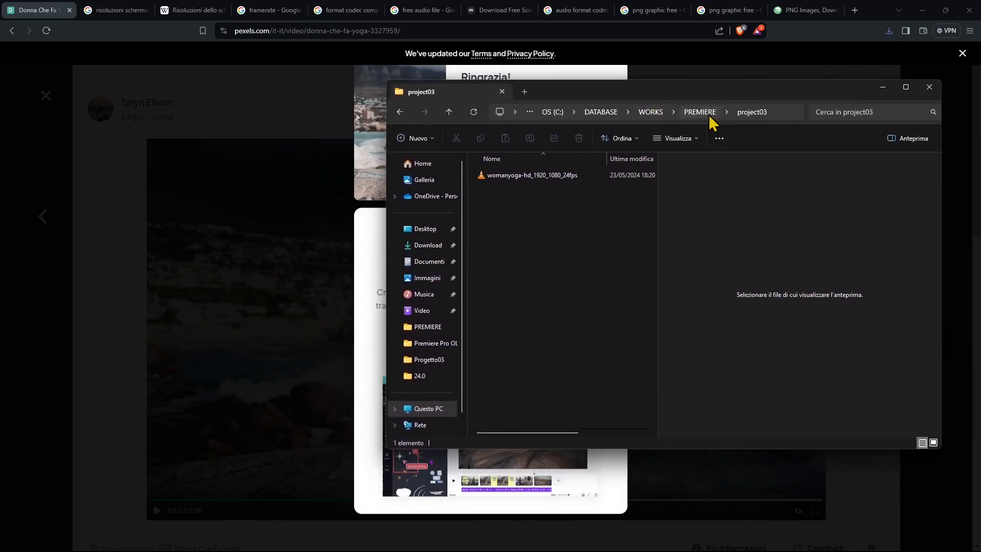
pyautogui.rightClick(509, 230)
pyautogui.moveTo(541, 255)
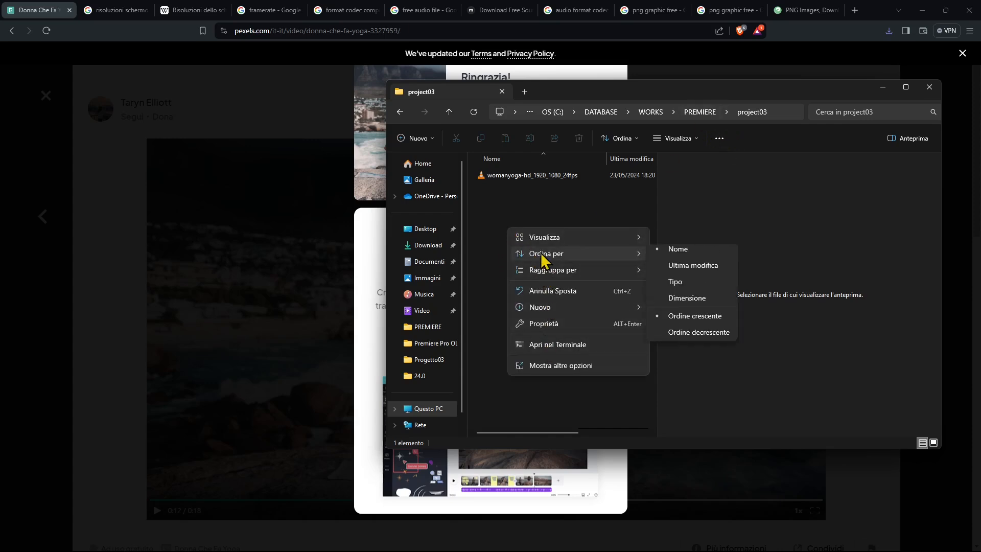
pyautogui.moveTo(547, 307)
pyautogui.click(682, 298)
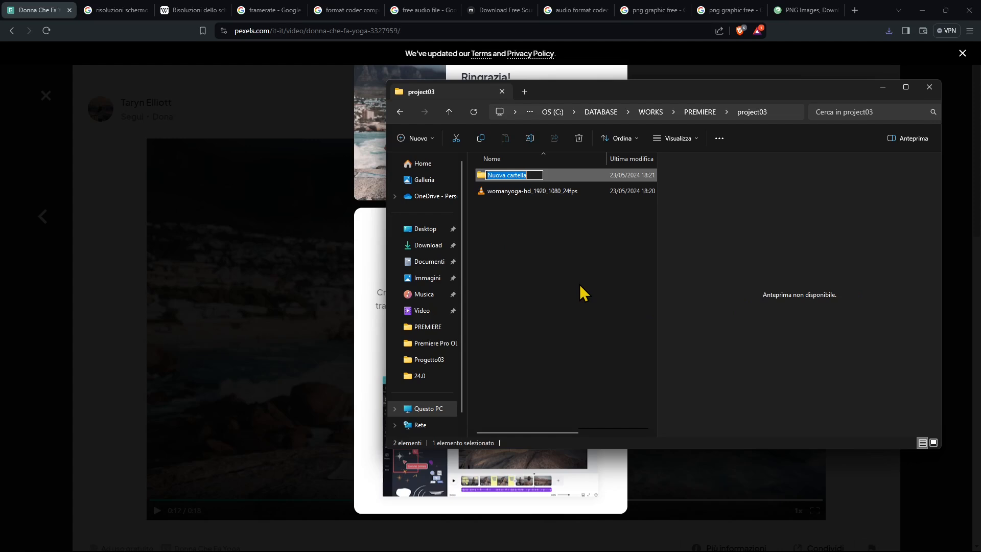
pyautogui.write('VideoClips')
pyautogui.press('Return')
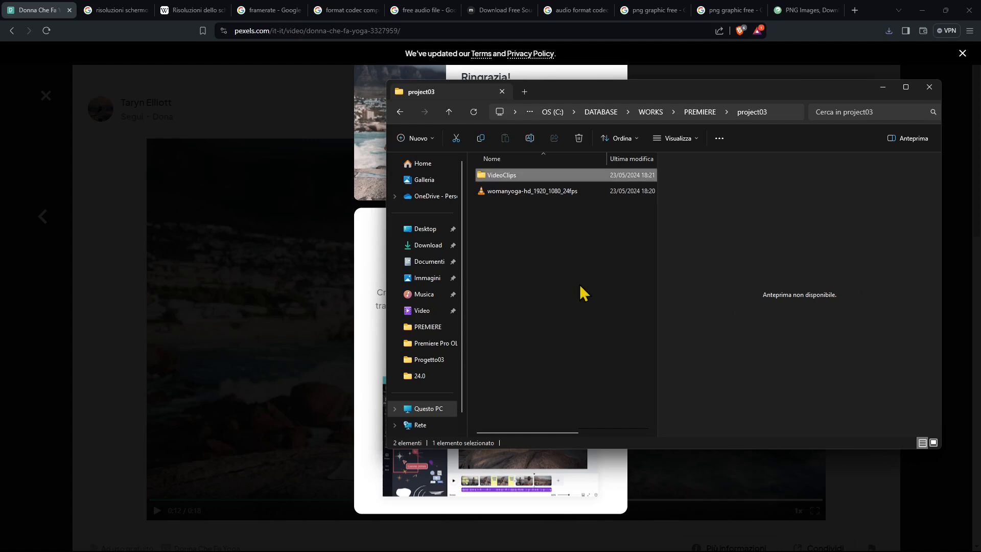
# Create a second subfolder in project03 named Audio - Music - Sound.
pyautogui.rightClick(543, 289)
pyautogui.moveTo(559, 349)
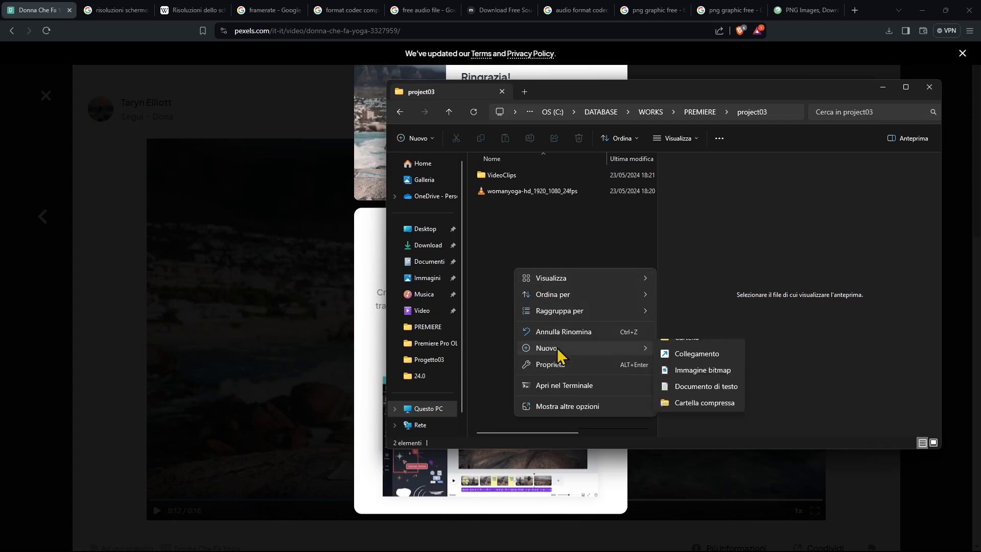
pyautogui.click(678, 351)
pyautogui.write('Audio - Music - Sound')
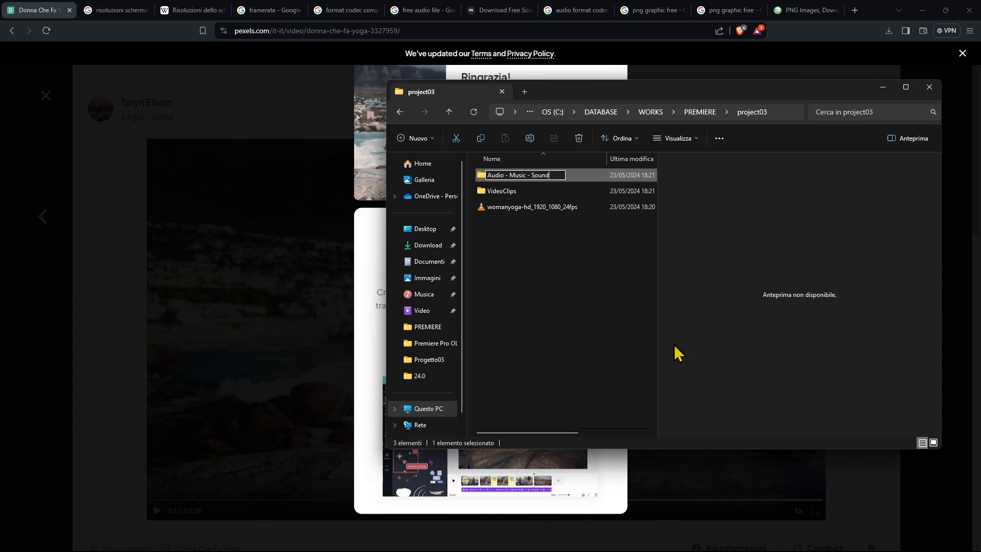
pyautogui.press('Return')
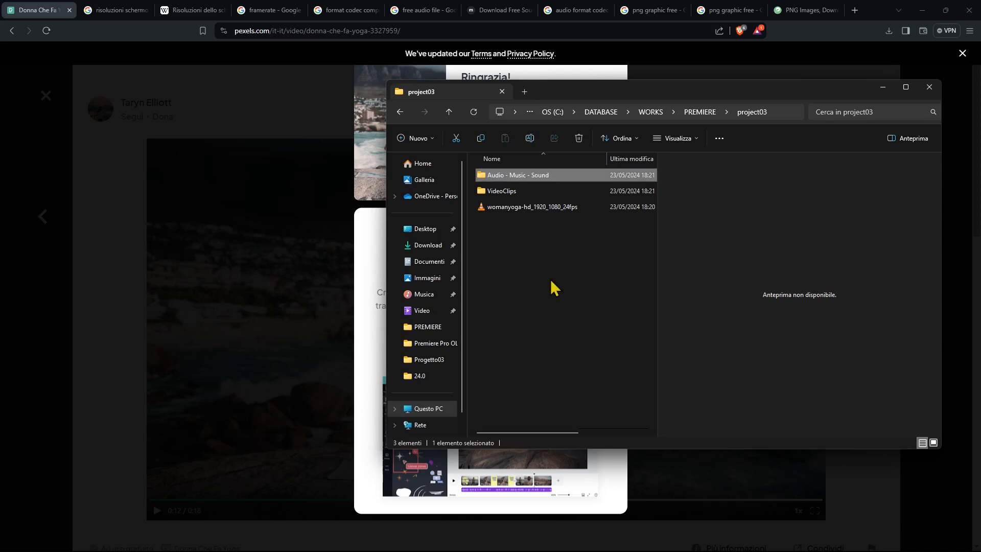
# Move the womanyoga-hd_1920_1080_24fps clip into the VideoClips folder and minimize the File Explorer window.
pyautogui.click(505, 210)
pyautogui.moveTo(502, 218); pyautogui.dragTo(504, 193)
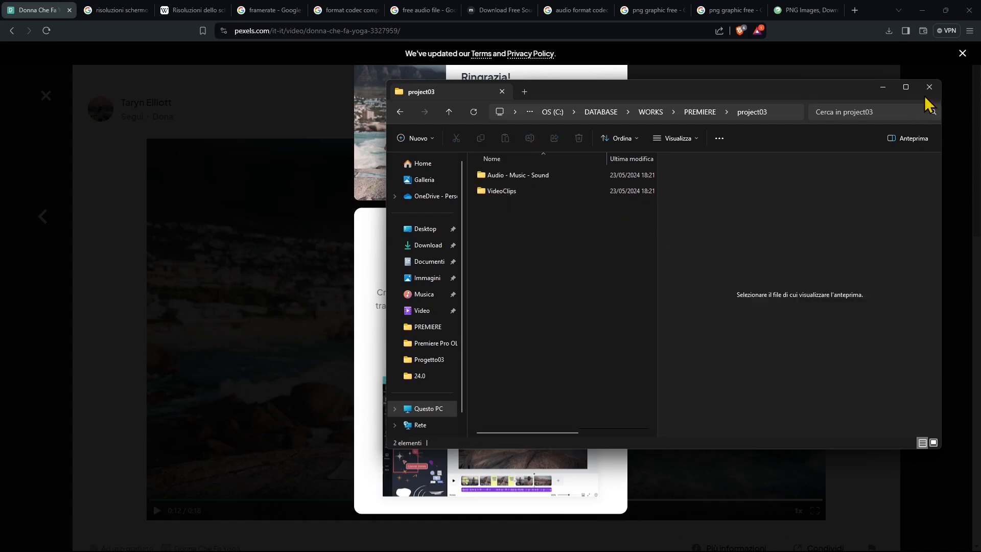
pyautogui.click(884, 88)
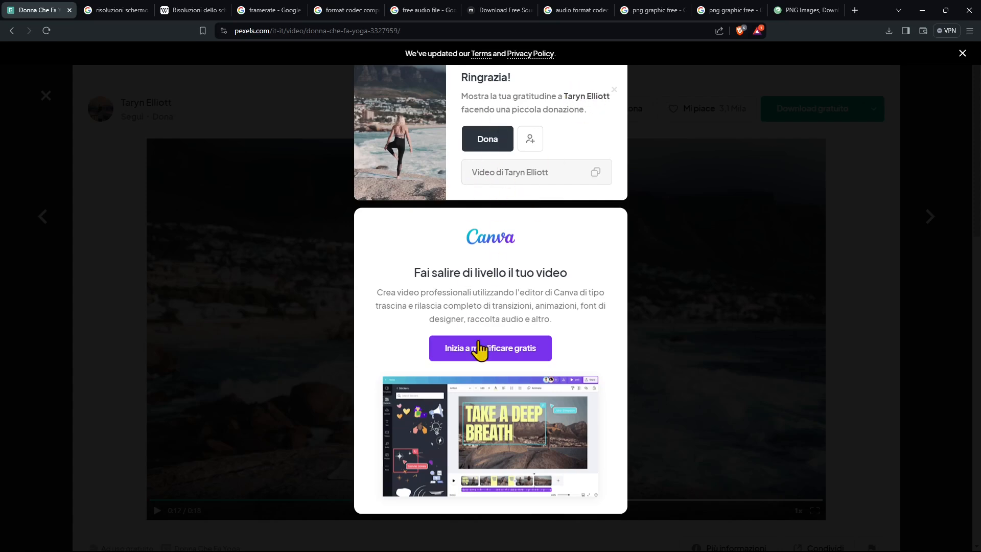
# Close the Pexels clip page with its donation prompt and search Google Images for resolution screen.
pyautogui.click(615, 94)
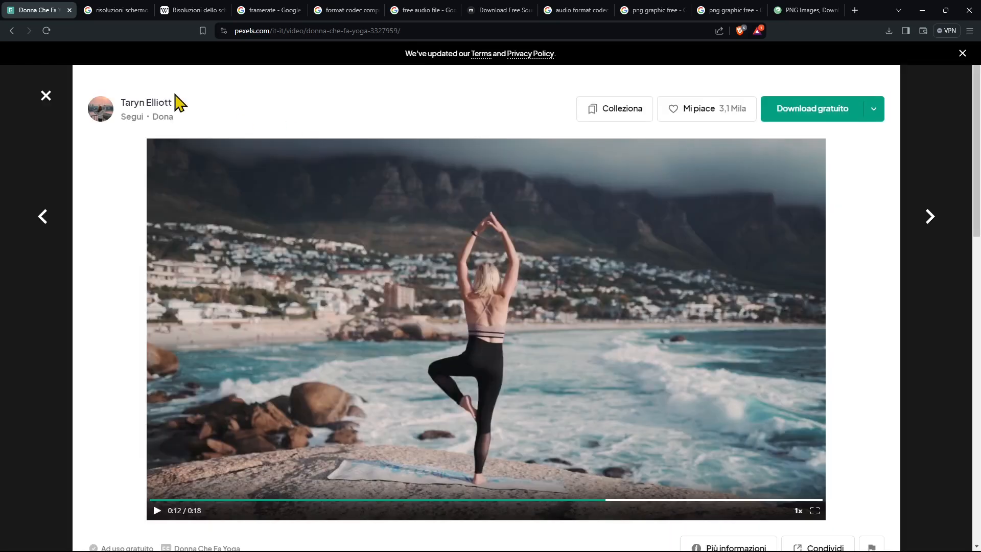
pyautogui.click(69, 9)
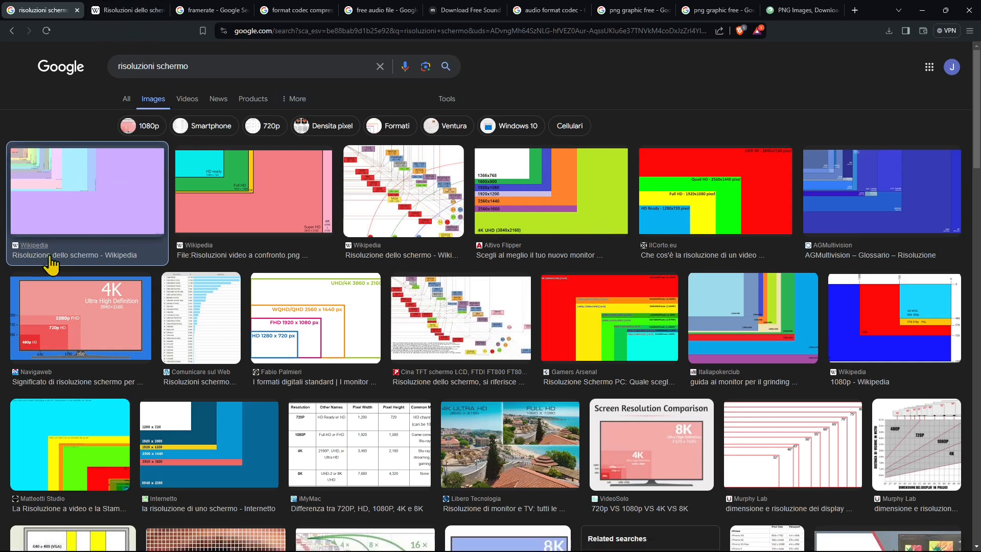
pyautogui.moveTo(200, 68); pyautogui.dragTo(16, 55)
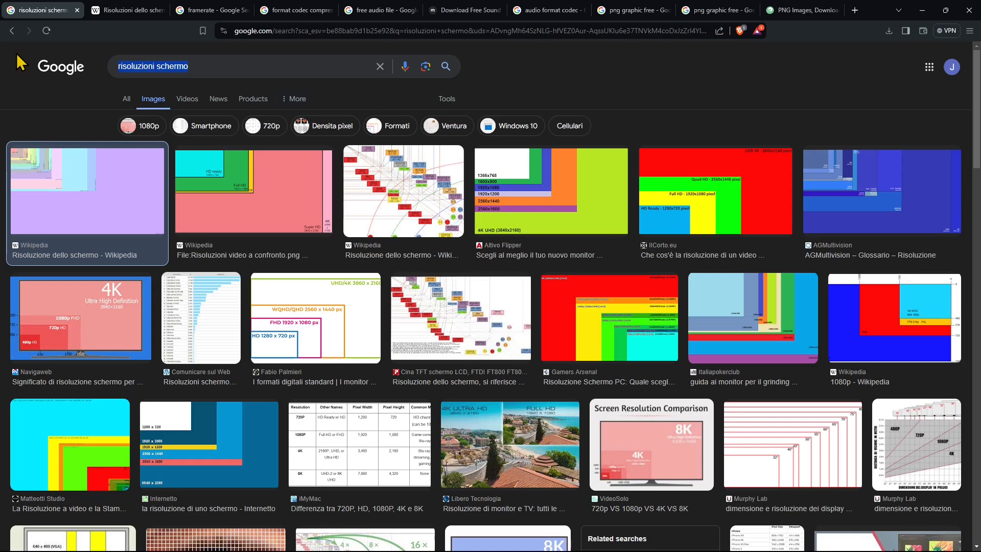
pyautogui.write('res')
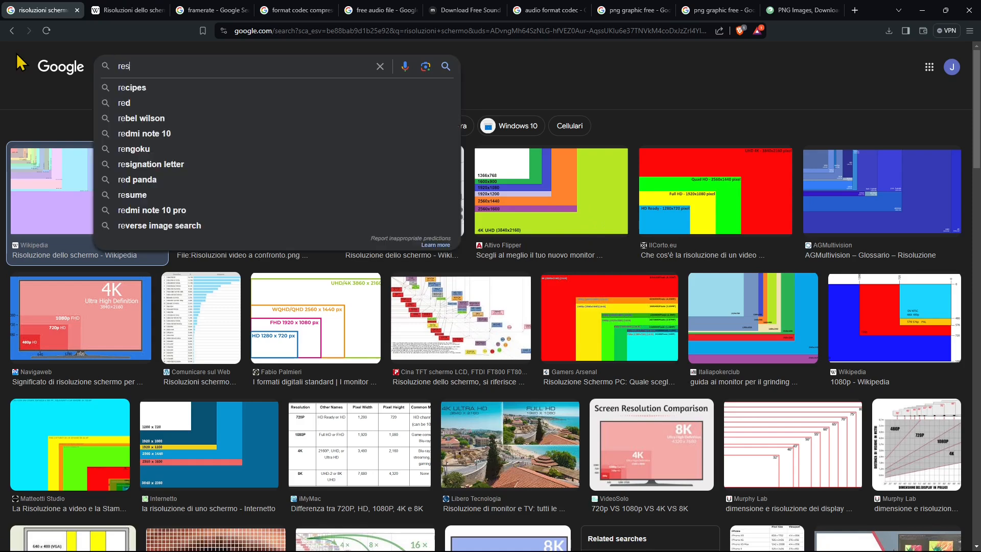
pyautogui.write('olution screen')
pyautogui.press('Return')
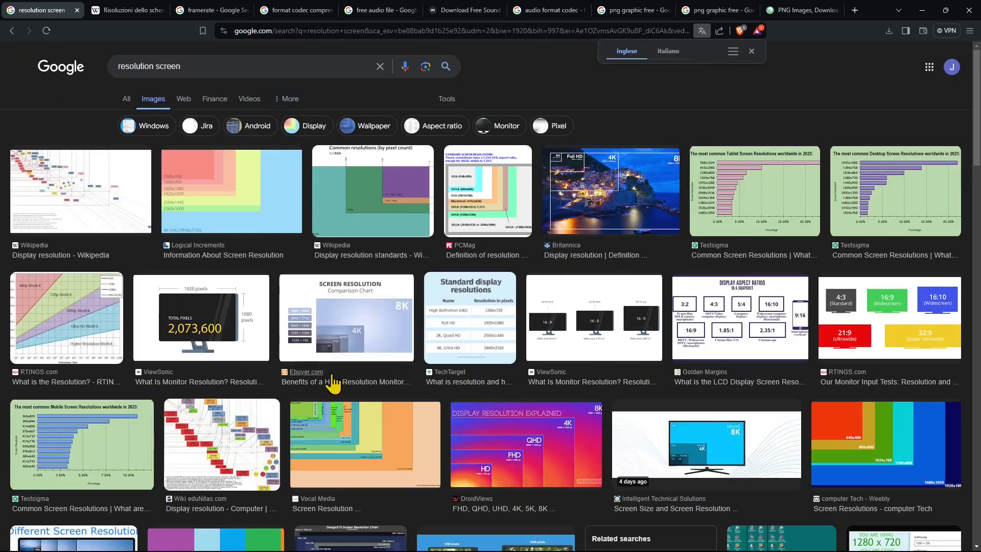
# Close the image search, open the Wikipedia screen resolution chart at full size, and examine its 8K label.
pyautogui.click(77, 10)
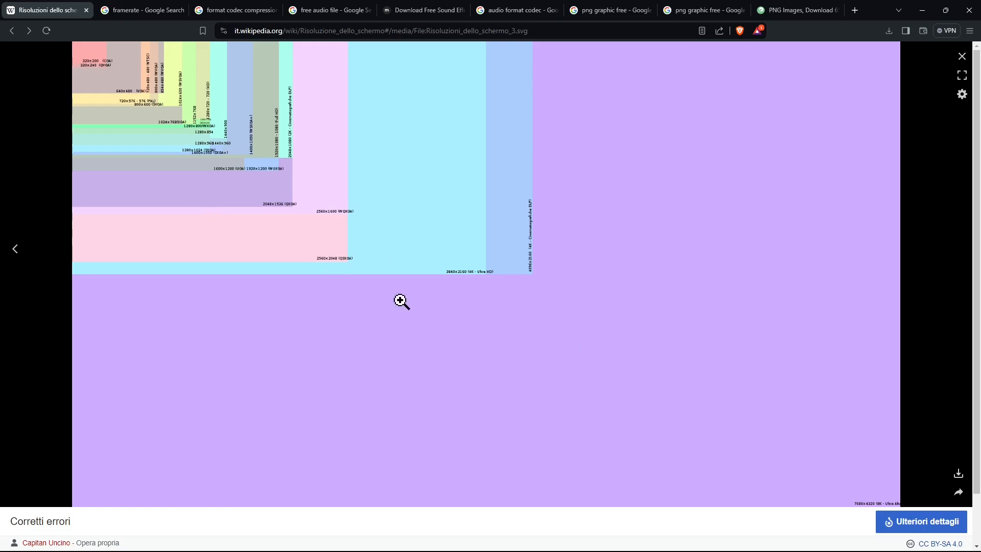
pyautogui.click(868, 505)
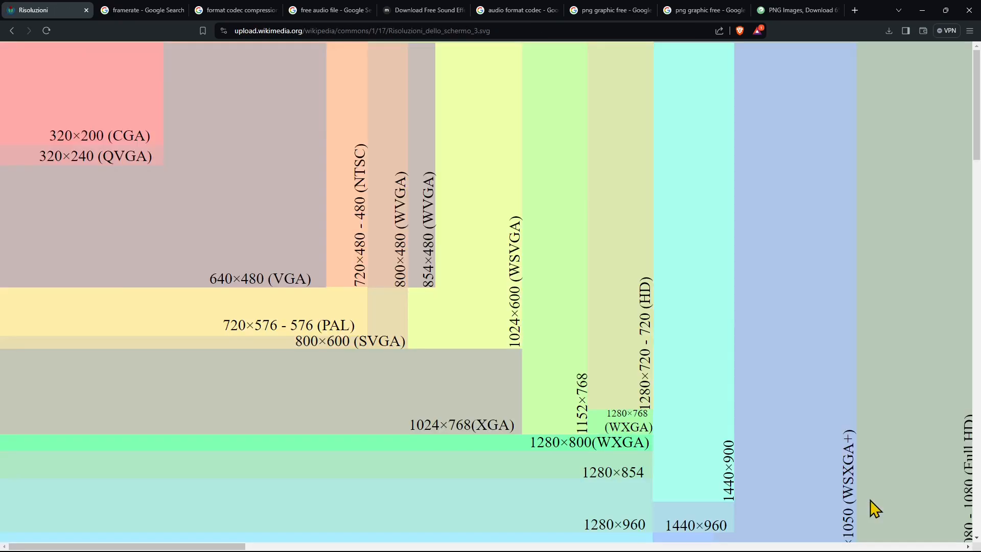
pyautogui.scroll(-5, 664, 475)
pyautogui.scroll(-3, 551, 508)
pyautogui.moveTo(225, 546); pyautogui.dragTo(945, 546)
pyautogui.moveTo(970, 254); pyautogui.dragTo(844, 527)
pyautogui.moveTo(753, 526); pyautogui.dragTo(861, 528)
pyautogui.click(754, 530)
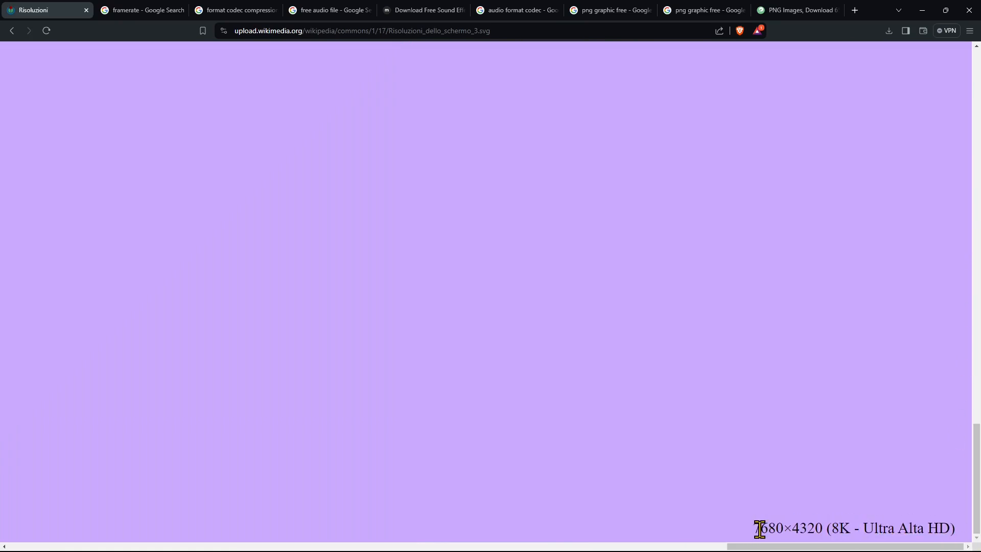
pyautogui.moveTo(753, 529)
pyautogui.mouseDown()
pyautogui.moveTo(791, 530)
pyautogui.moveTo(761, 531)
pyautogui.mouseUp()
# Examine the 4K Ultra HD area of the full-size resolution chart and its smaller resolutions.
pyautogui.scroll(10, 266, 245)
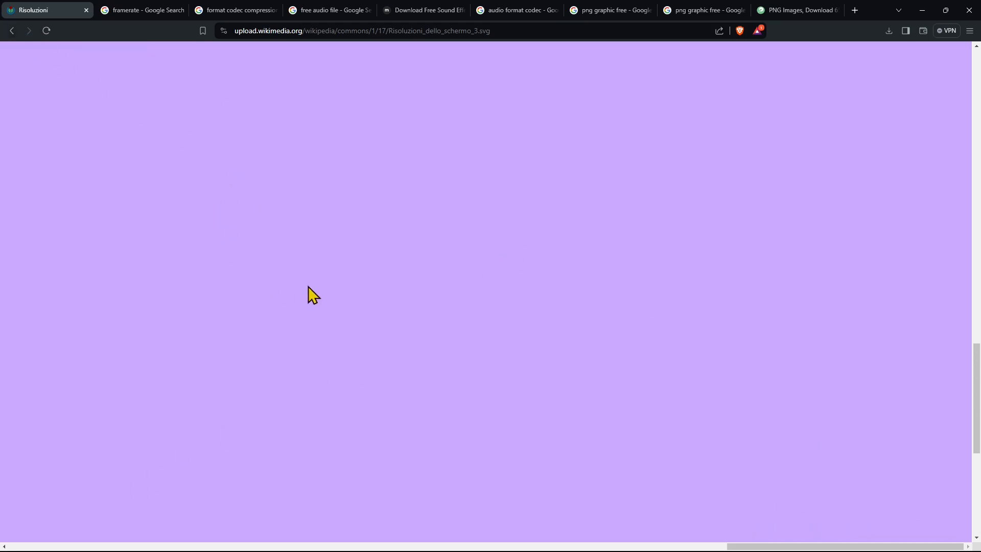
pyautogui.scroll(5, 370, 290)
pyautogui.moveTo(736, 546); pyautogui.dragTo(403, 518)
pyautogui.scroll(-5, 550, 433)
pyautogui.scroll(-4, 550, 425)
pyautogui.scroll(3, 560, 412)
pyautogui.moveTo(243, 193); pyautogui.dragTo(324, 199)
pyautogui.click(280, 200)
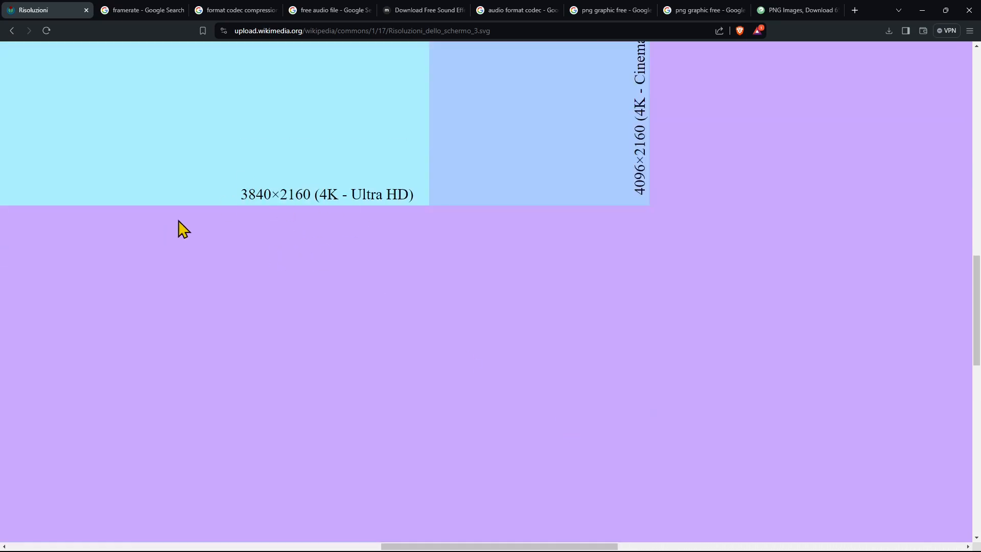
pyautogui.scroll(8, 184, 230)
# Go back from the chart to the Wikipedia resolution article, close it, and switch to Premiere Pro.
pyautogui.click(12, 31)
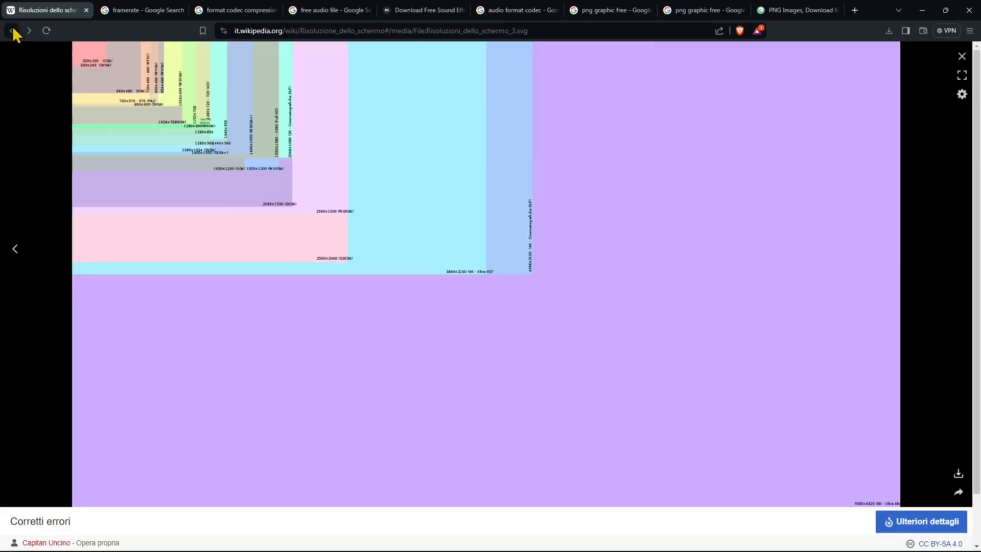
pyautogui.click(13, 31)
pyautogui.scroll(15, 255, 225)
pyautogui.scroll(4, 243, 174)
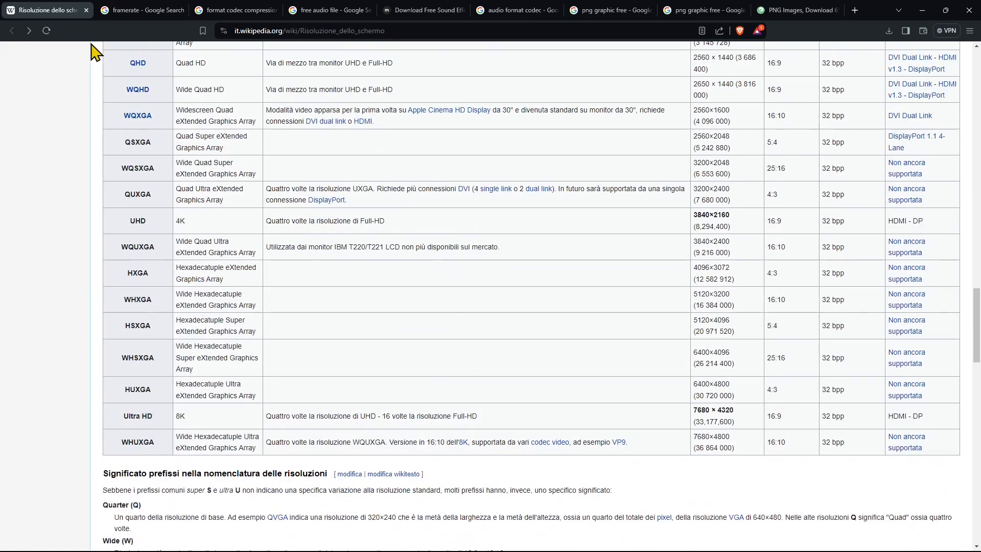
pyautogui.click(86, 11)
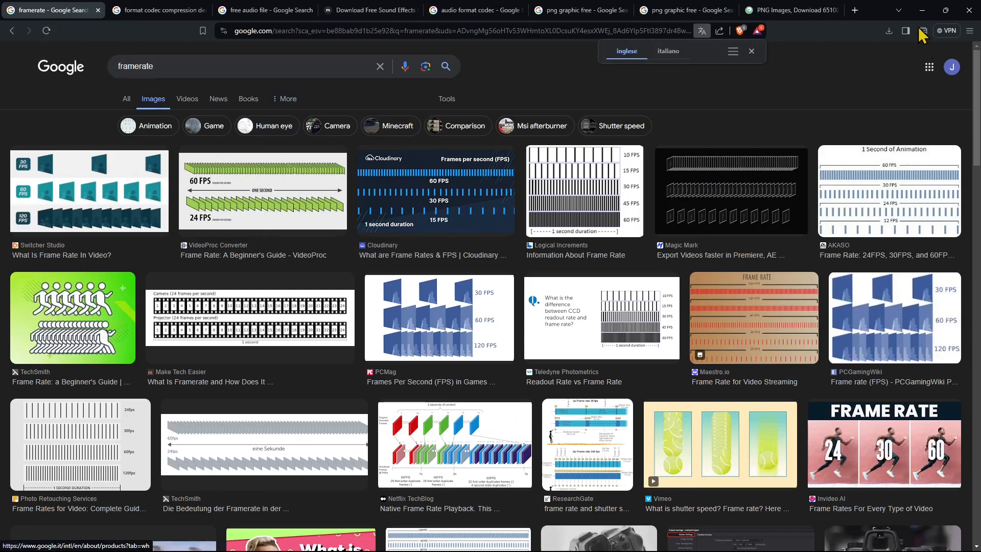
pyautogui.click(921, 10)
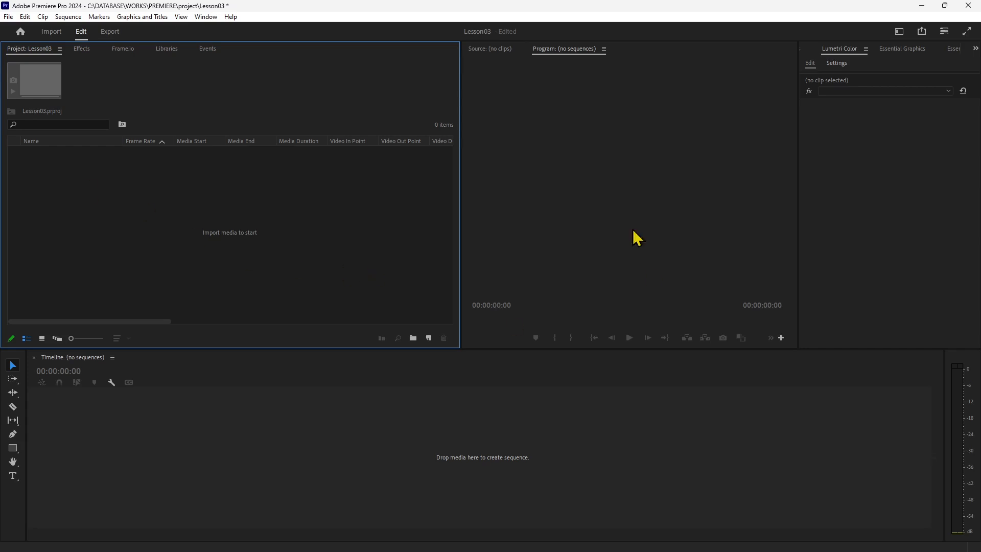
pyautogui.rightClick(128, 201)
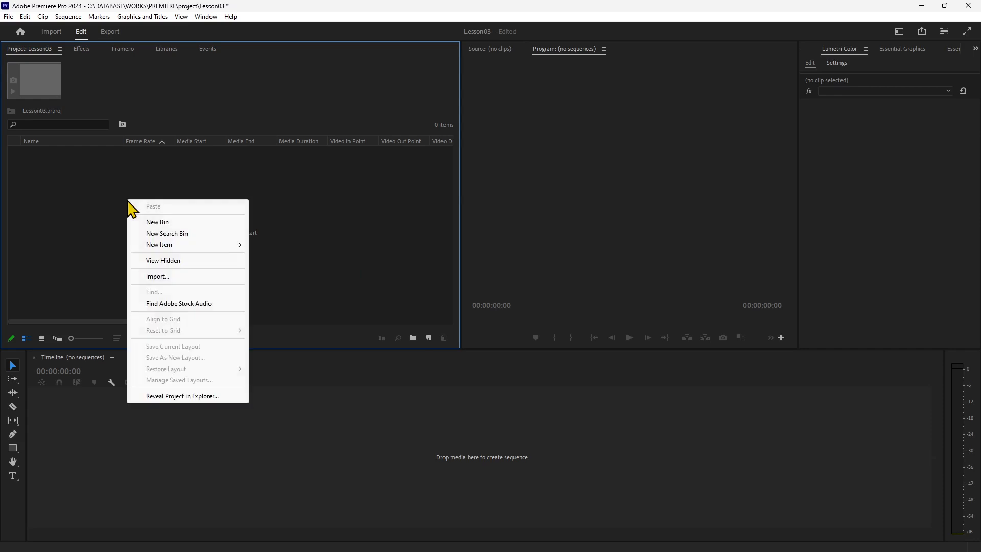
pyautogui.click(157, 277)
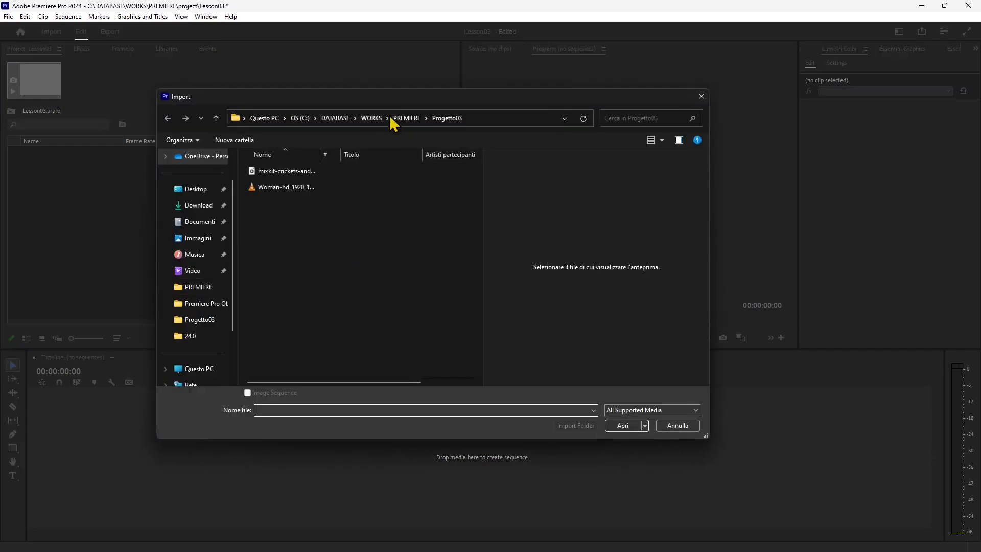
pyautogui.click(284, 170)
pyautogui.keyDown('shift'); pyautogui.click(285, 189); pyautogui.keyUp('shift')
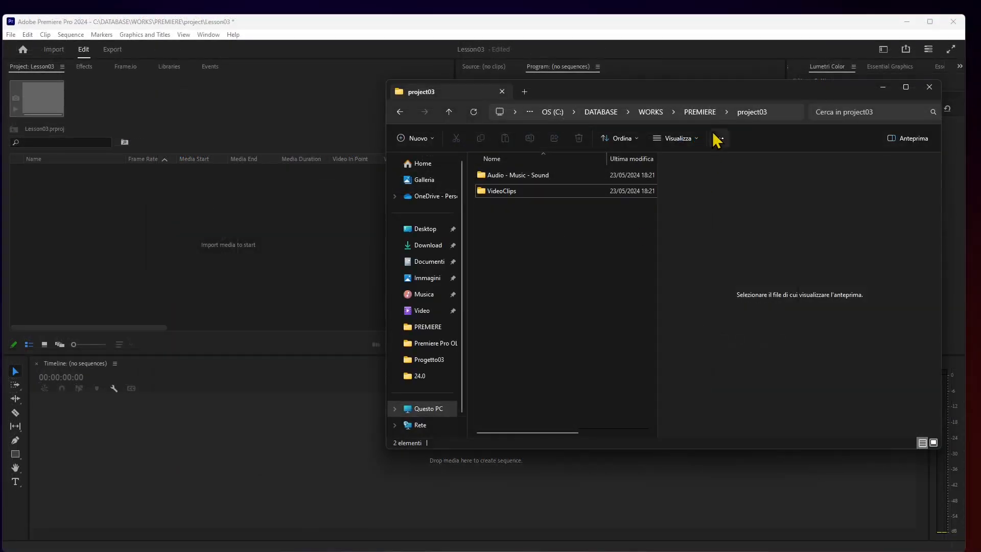
# Import womanyoga-hd_1920_1080_24fps from the VideoClips folder into the Lesson03 project, and place it on the empty timeline to create a sequence.
pyautogui.doubleClick(506, 191)
pyautogui.moveTo(508, 197); pyautogui.dragTo(245, 246)
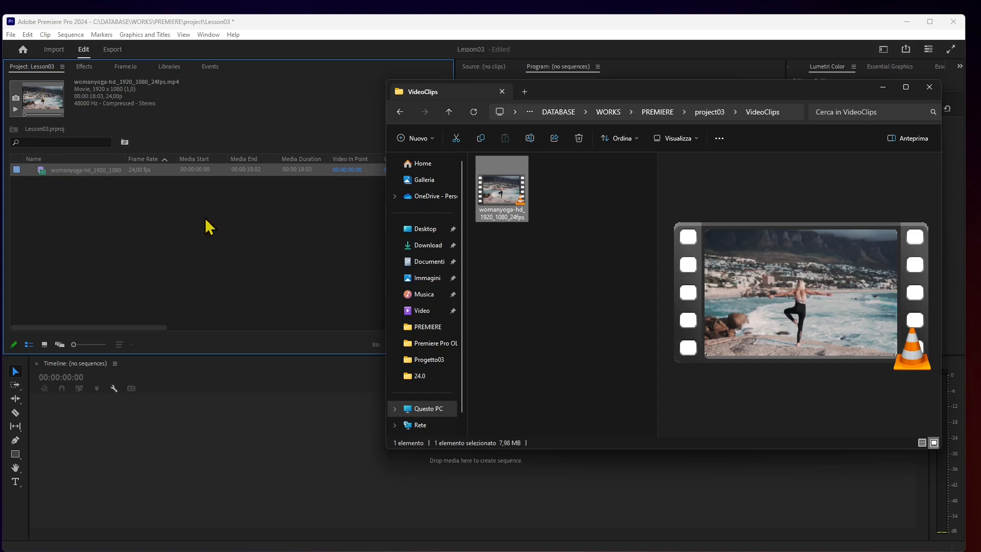
pyautogui.moveTo(501, 193); pyautogui.dragTo(254, 468)
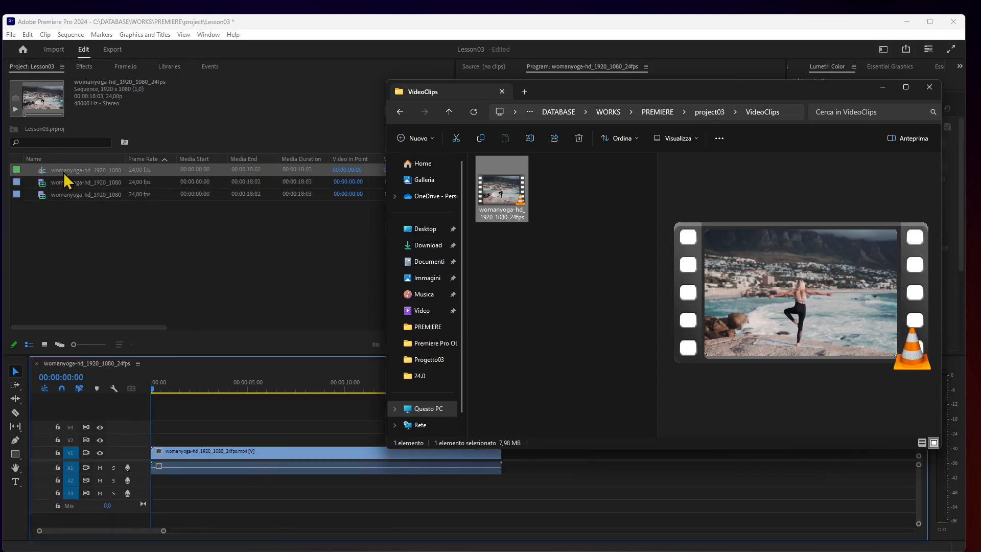
# Import the whole project03 folder from the PREMIERE folder into the Lesson03 project.
pyautogui.moveTo(560, 94); pyautogui.dragTo(565, 84)
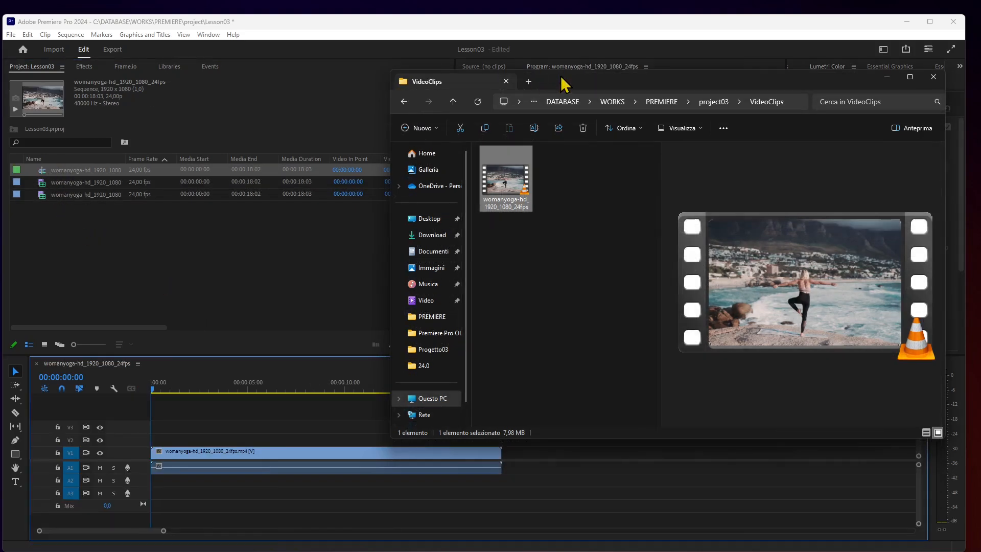
pyautogui.click(706, 103)
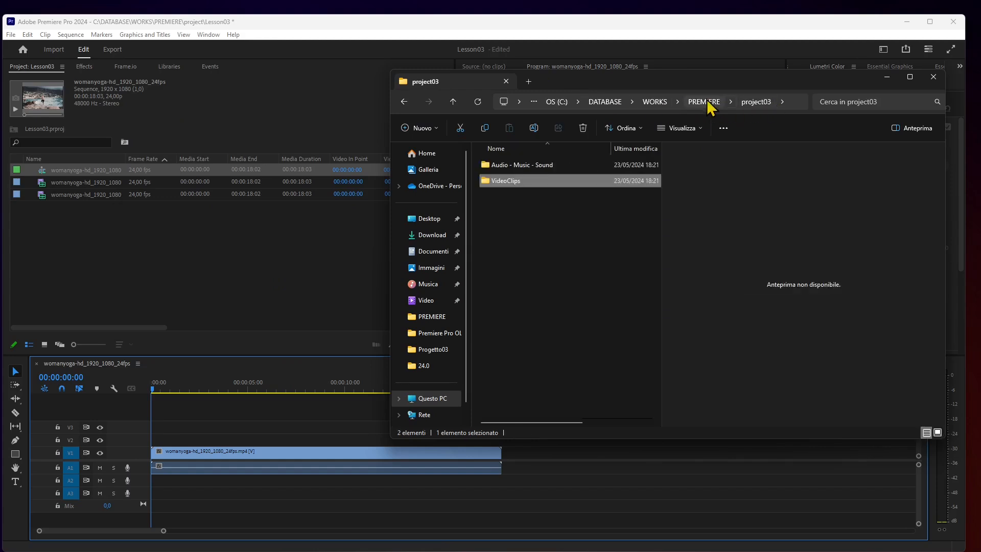
pyautogui.click(704, 102)
pyautogui.moveTo(489, 291); pyautogui.dragTo(159, 248)
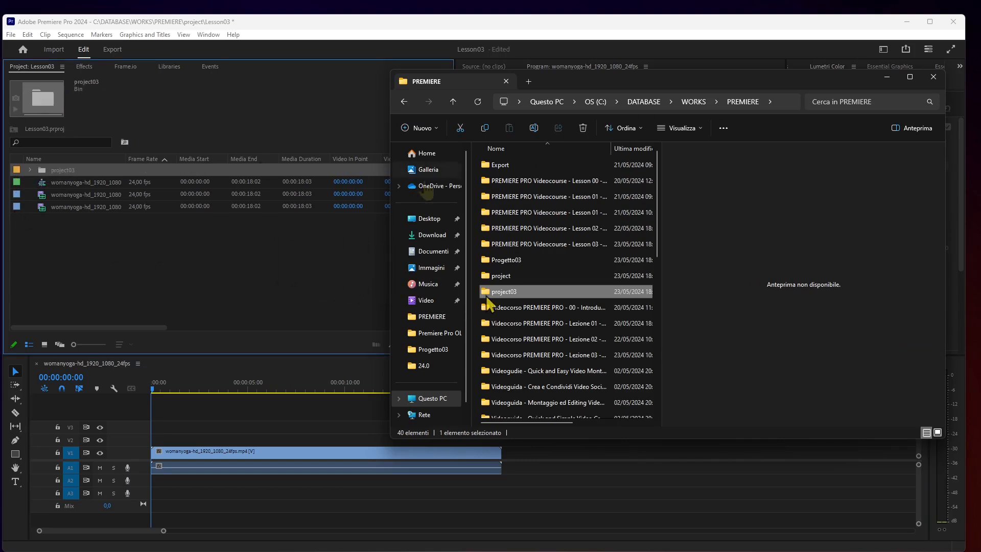
pyautogui.moveTo(484, 294); pyautogui.dragTo(504, 290)
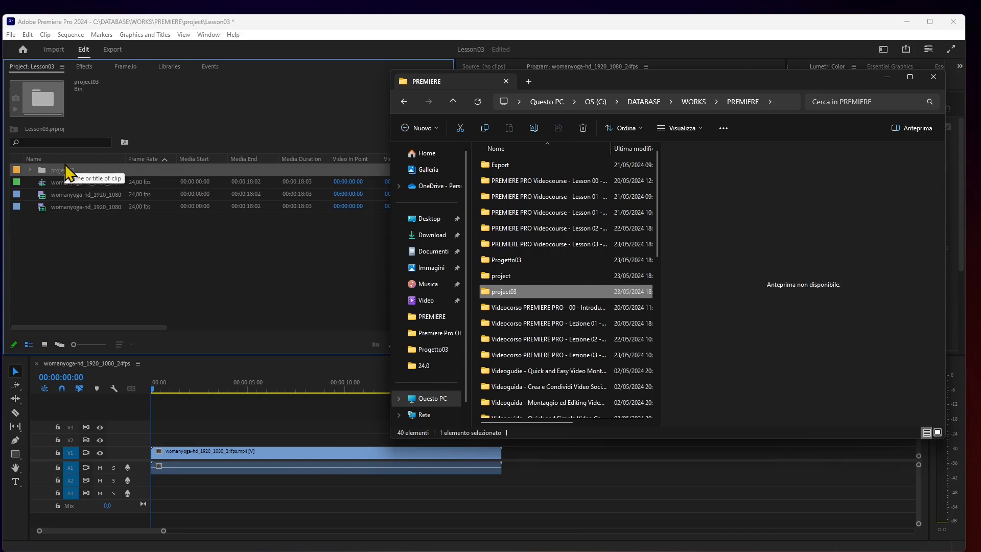
# Expand the project03 bin with its Audio - Music - Sound and VideoClips bins, and examine the imported folder structure.
pyautogui.click(74, 226)
pyautogui.click(30, 169)
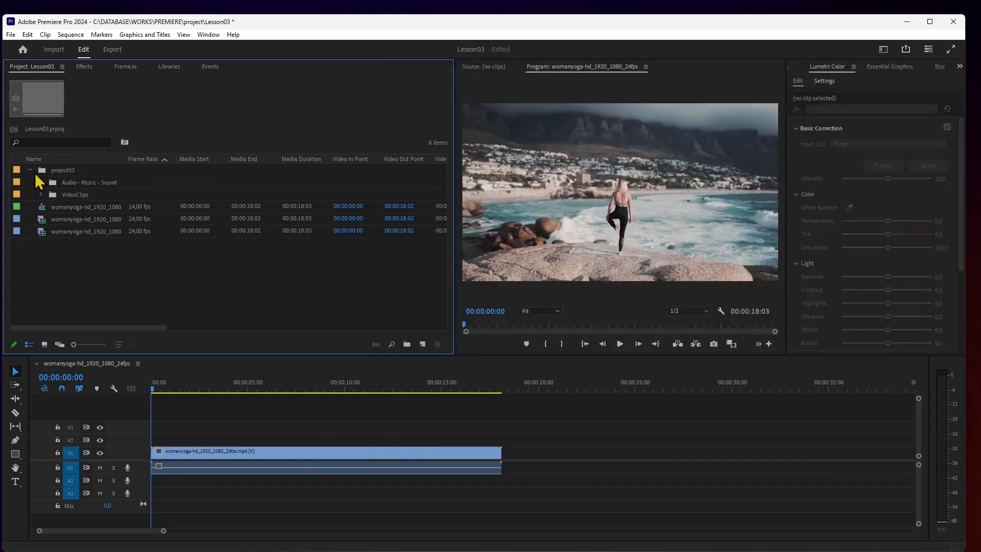
pyautogui.click(67, 190)
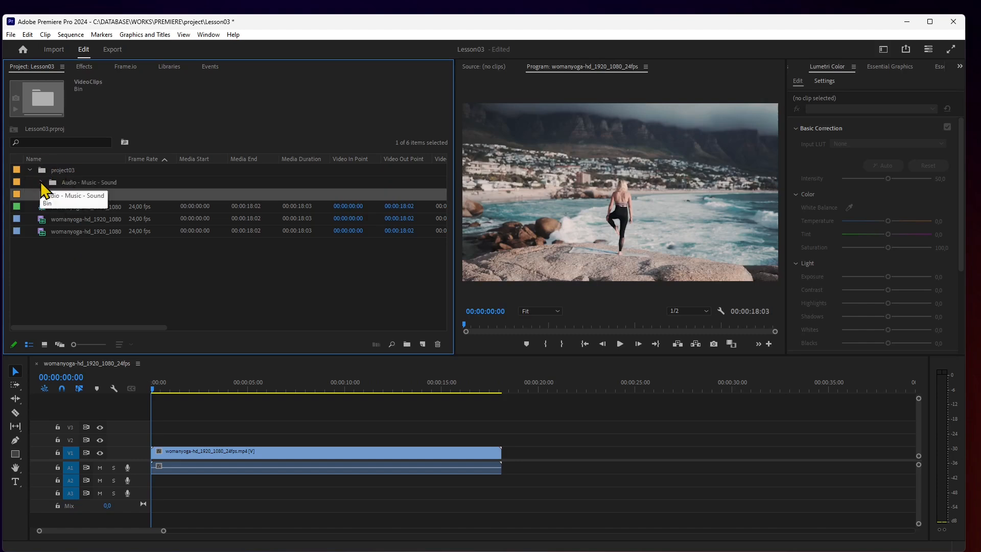
pyautogui.click(41, 194)
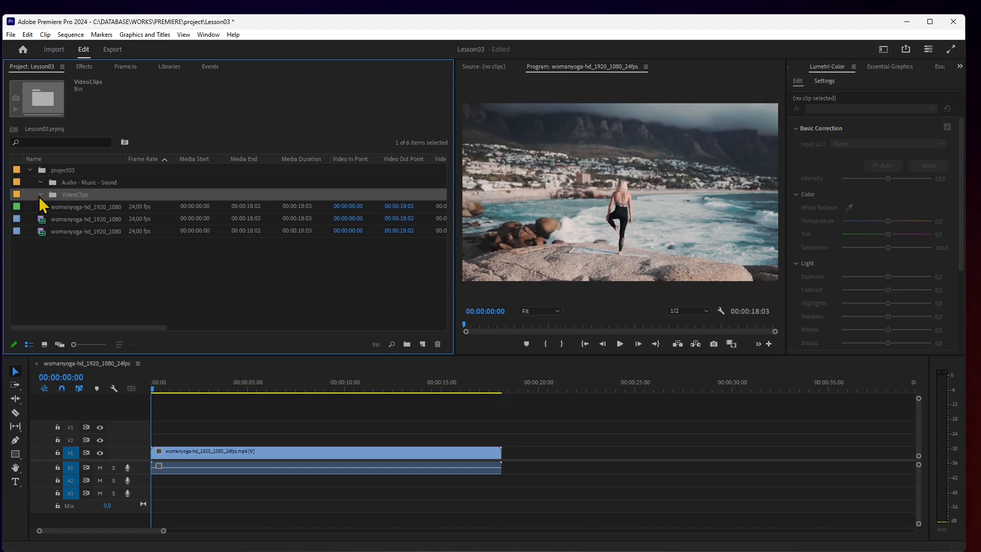
pyautogui.click(63, 172)
pyautogui.click(72, 194)
pyautogui.click(63, 171)
pyautogui.click(69, 184)
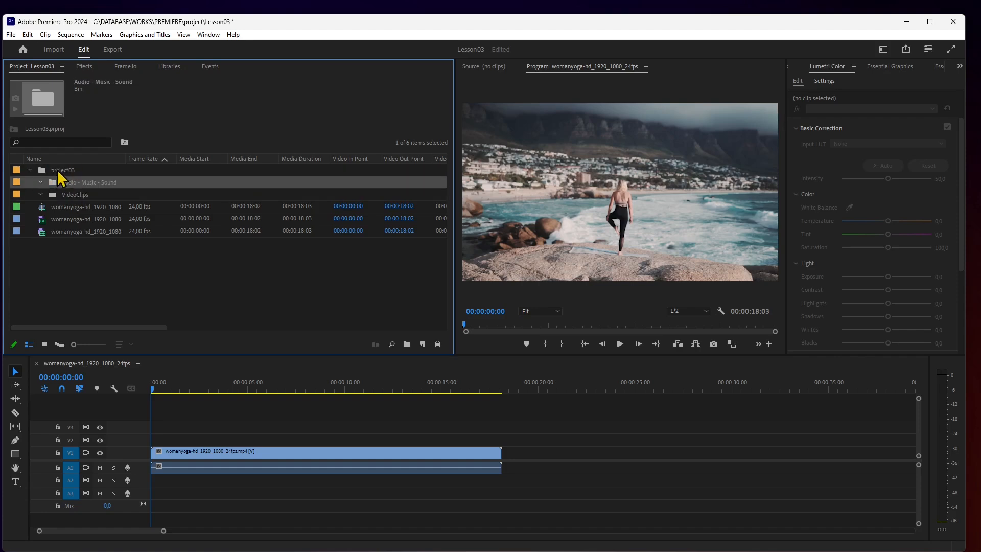
pyautogui.click(57, 169)
pyautogui.click(132, 292)
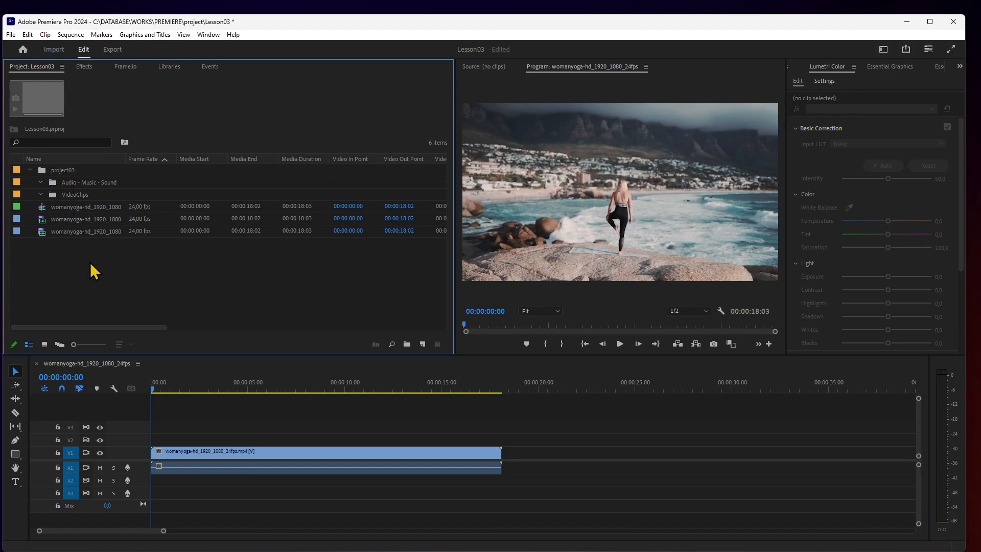
# Rename the womanyoga-hd_1920_1080_24fps sequence in the project as "sequence from clip".
pyautogui.click(74, 208)
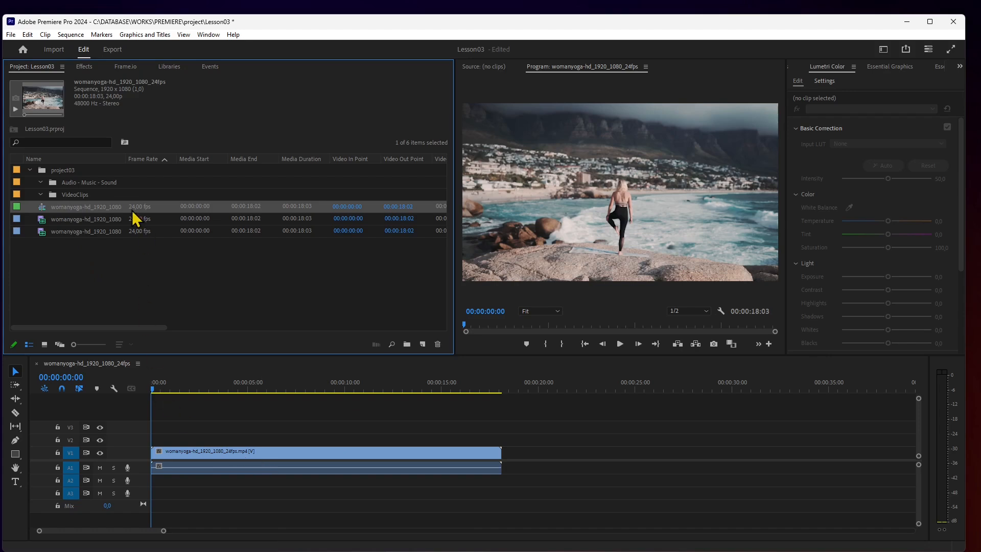
pyautogui.click(73, 208)
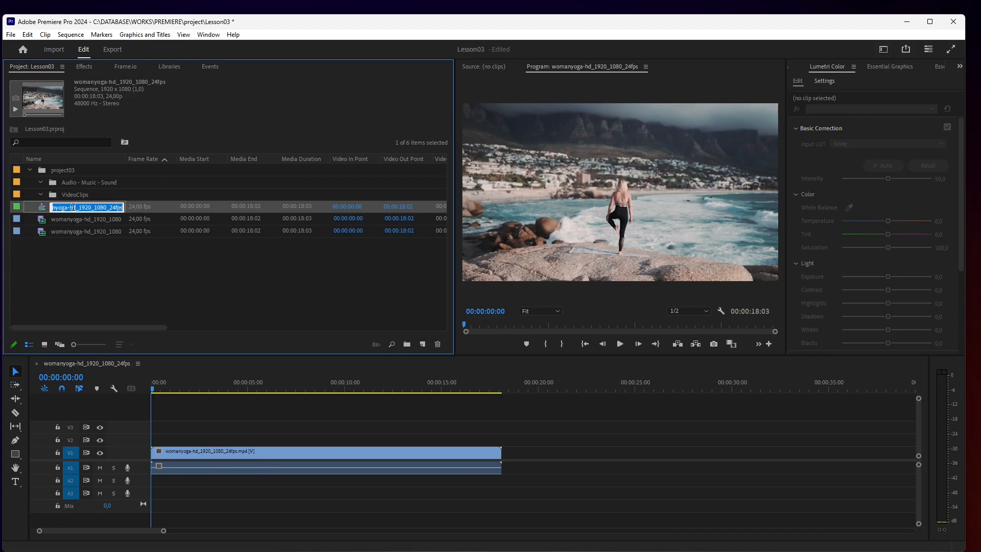
pyautogui.write('sequence from clip')
pyautogui.press('Tab')
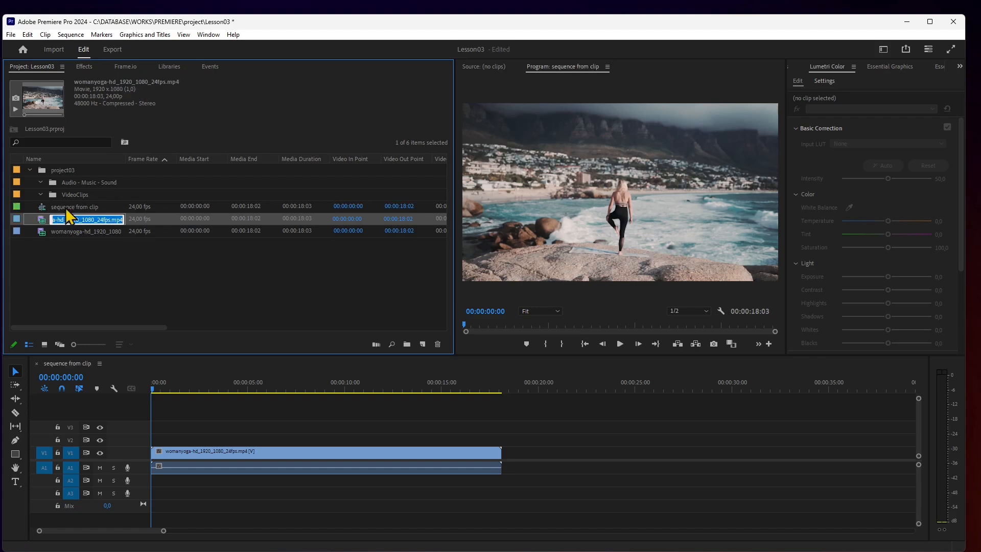
pyautogui.click(72, 210)
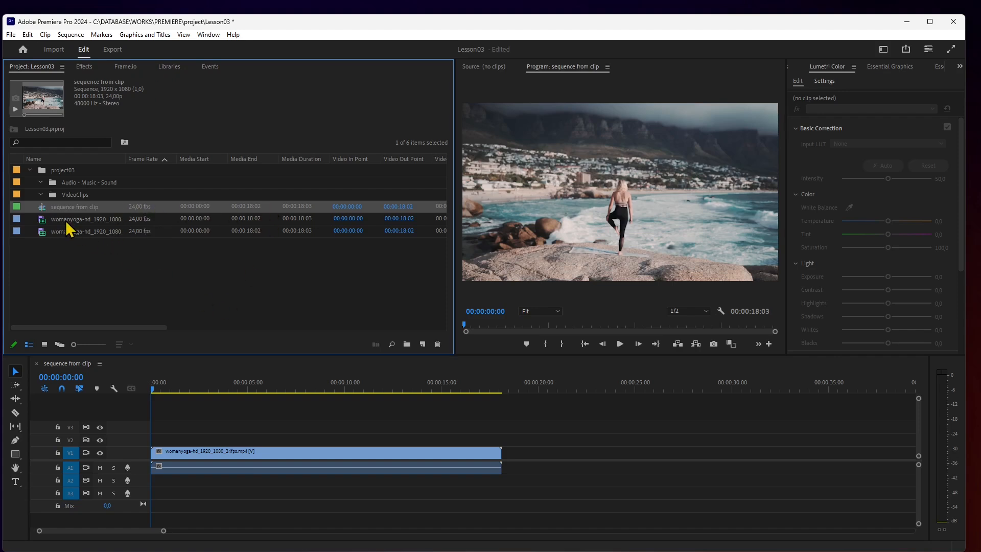
# Compare the sequence with its source clips in the metadata columns, including Video Info and Audio Info.
pyautogui.moveTo(127, 327); pyautogui.dragTo(190, 327)
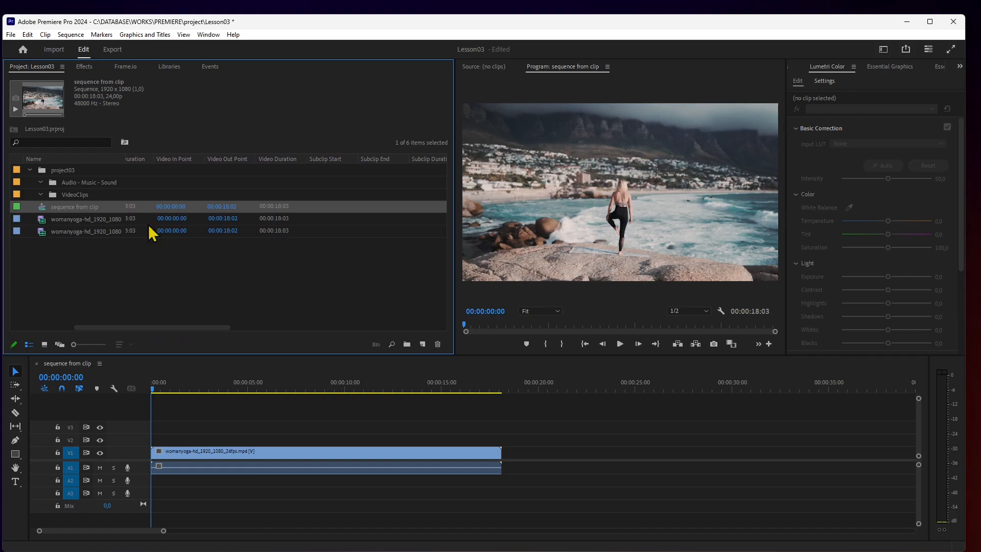
pyautogui.moveTo(188, 328); pyautogui.dragTo(285, 333)
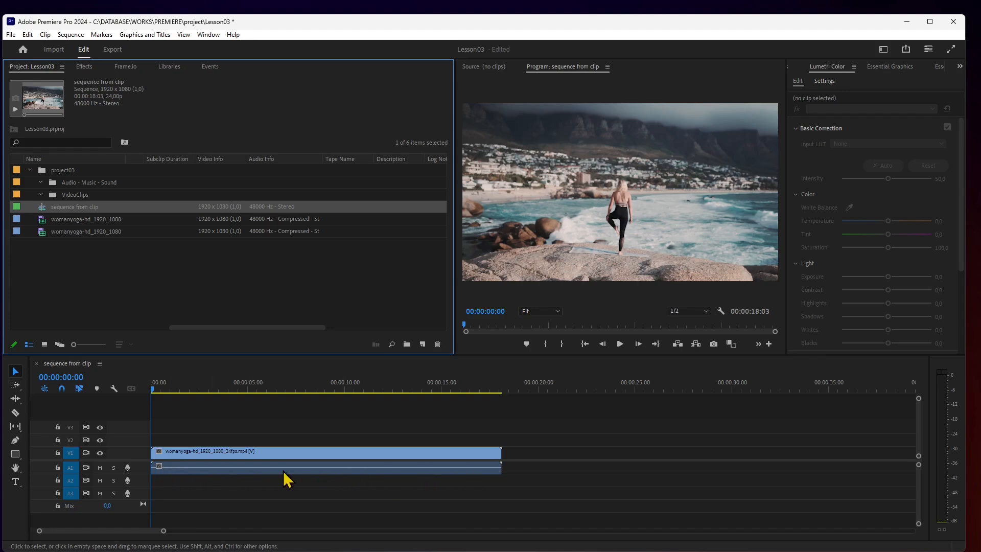
pyautogui.moveTo(219, 328); pyautogui.dragTo(263, 333)
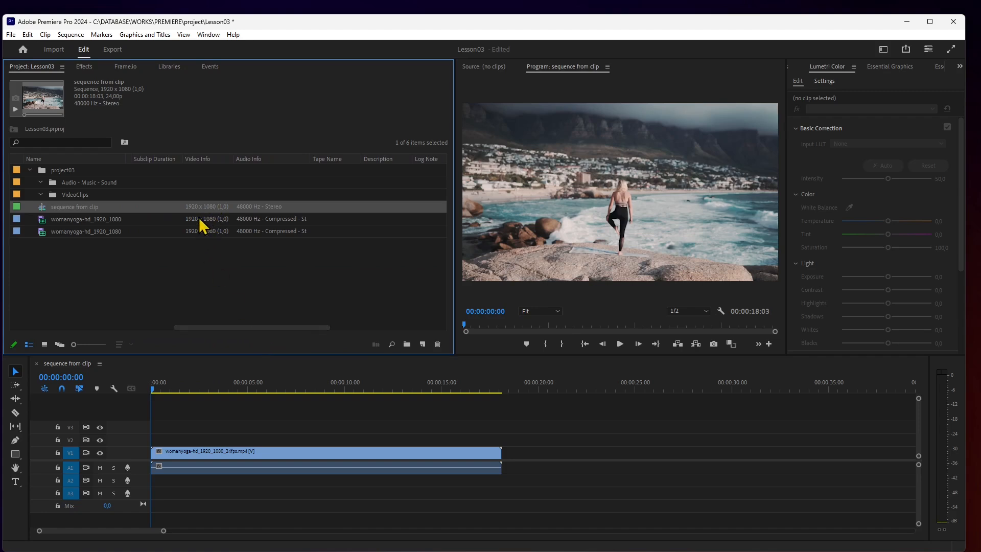
pyautogui.moveTo(225, 326); pyautogui.dragTo(26, 330)
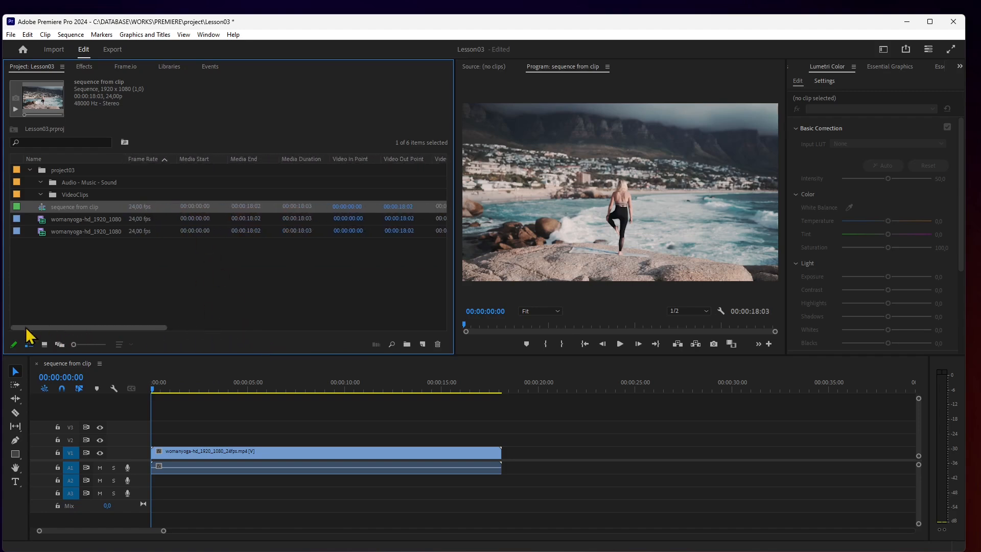
# Create another sequence from the first womanyoga-hd_1920_1080_24fps.mp4 clip, keep its default name, and select it in the project.
pyautogui.click(78, 210)
pyautogui.click(77, 223)
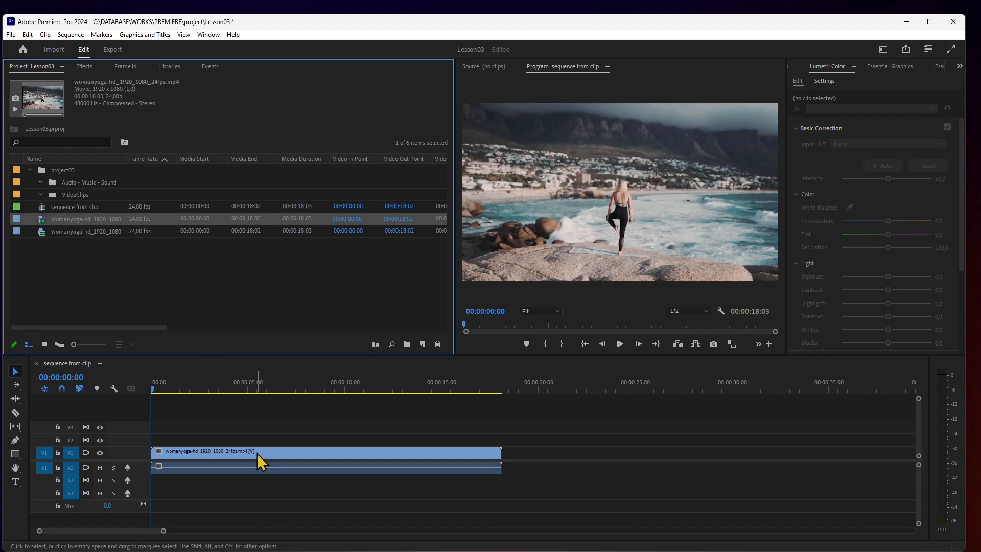
pyautogui.rightClick(82, 223)
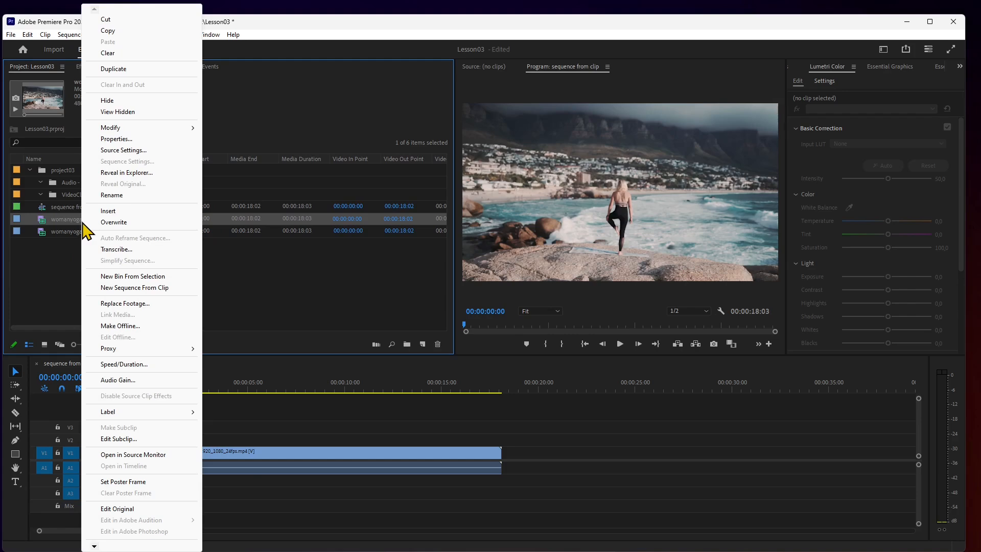
pyautogui.click(143, 292)
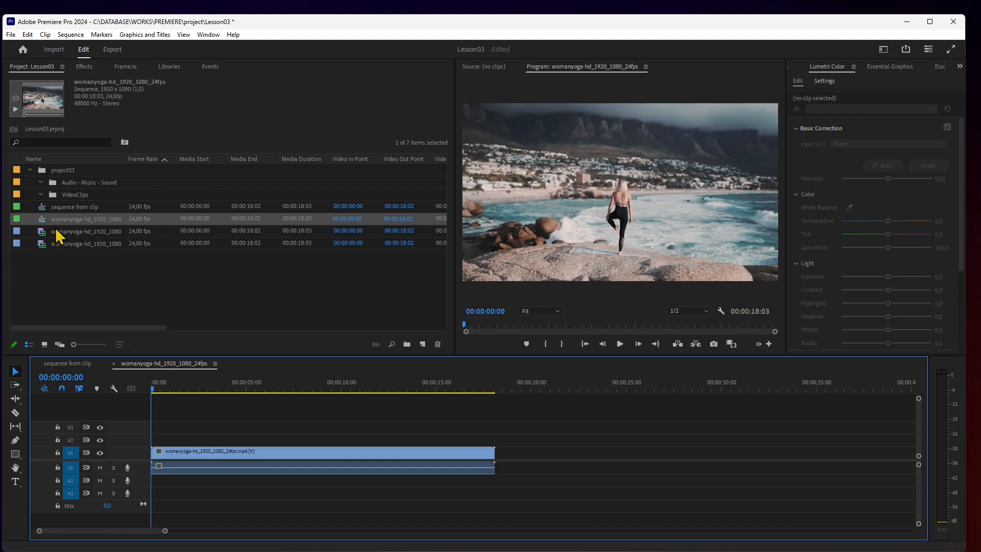
pyautogui.click(57, 219)
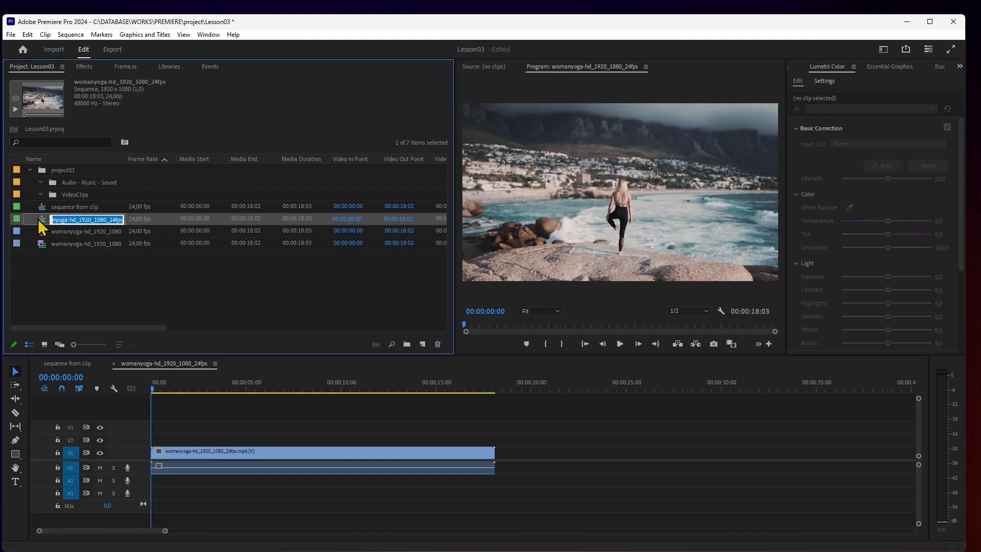
pyautogui.click(44, 231)
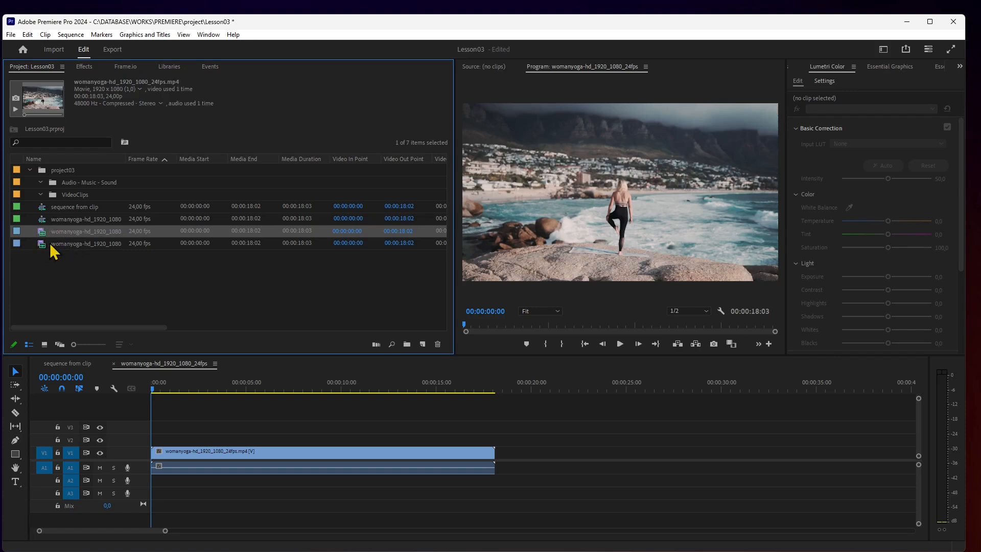
pyautogui.click(44, 218)
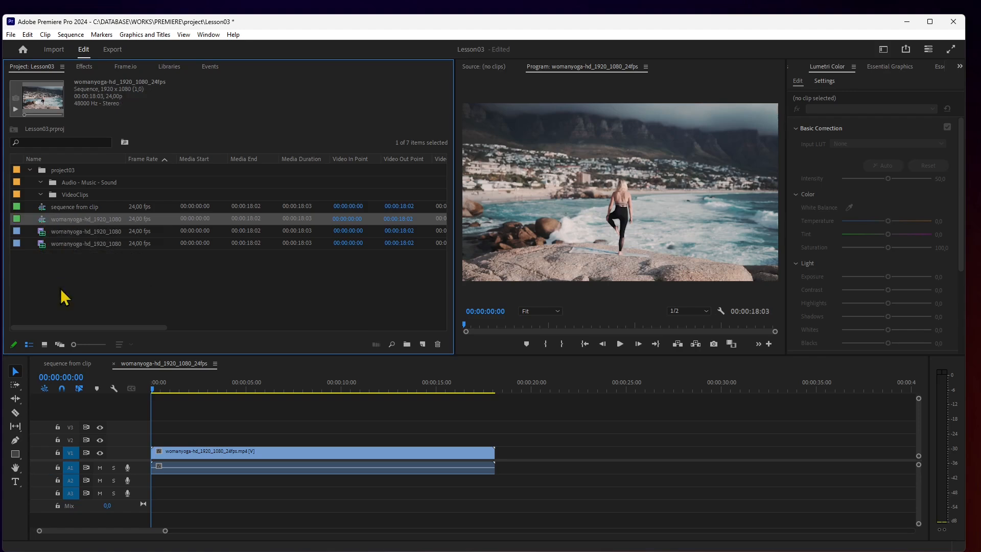
# Delete both womanyoga-hd_1920_1080_24fps source clips together with their sequence references, and undo the deletion.
pyautogui.moveTo(61, 276); pyautogui.dragTo(56, 246)
pyautogui.press('Delete')
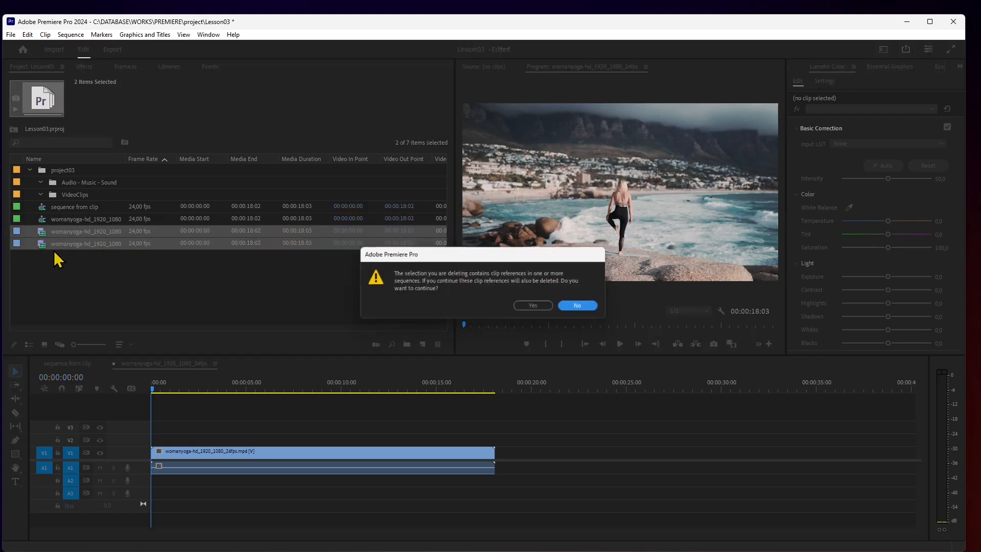
pyautogui.click(544, 306)
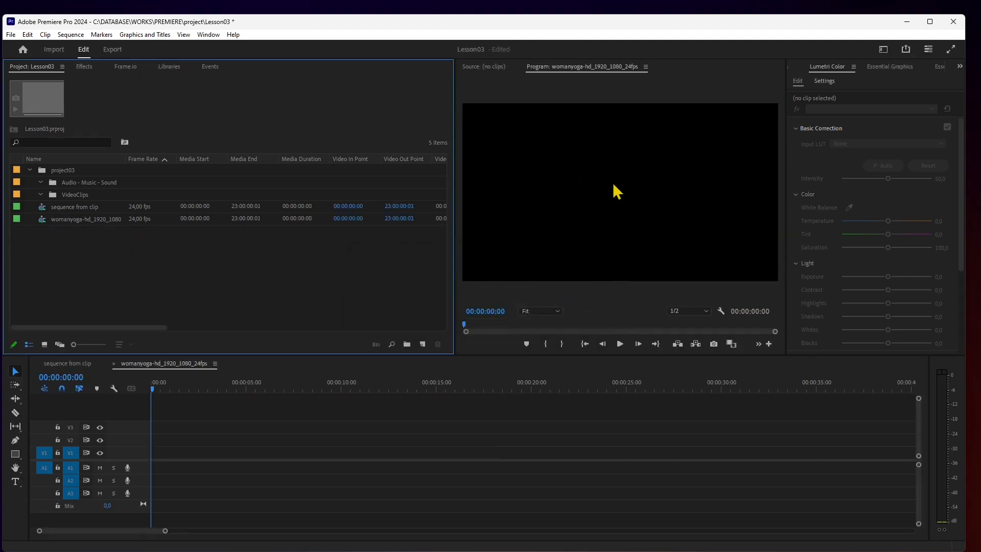
pyautogui.hotkey('ctrl', 'z')
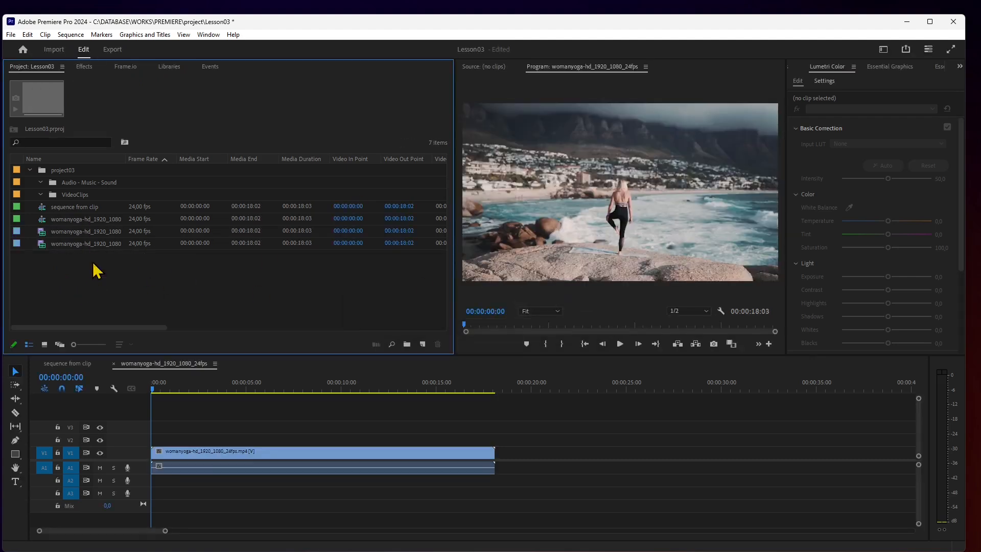
# Create a new bin named Sequences at the root of the project.
pyautogui.rightClick(86, 231)
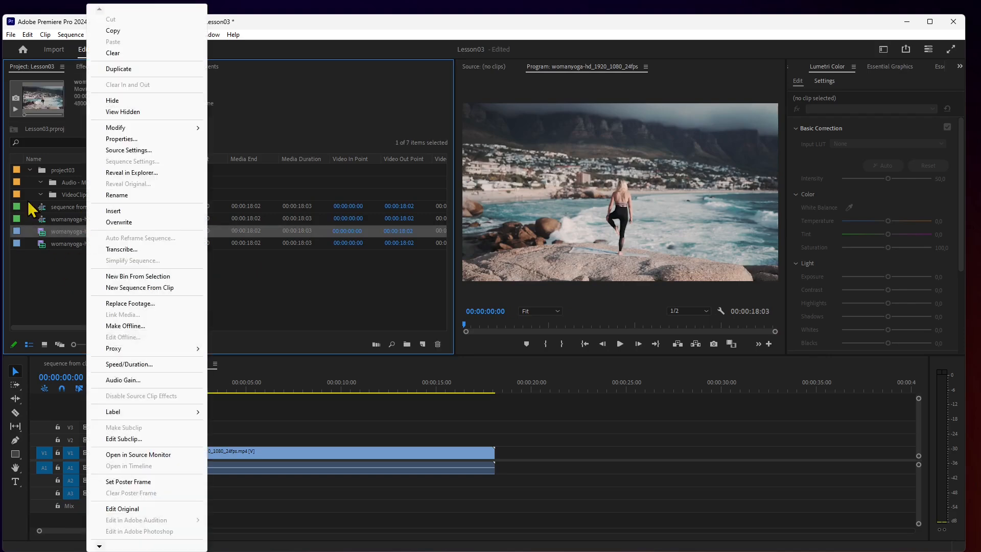
pyautogui.click(69, 276)
pyautogui.rightClick(68, 275)
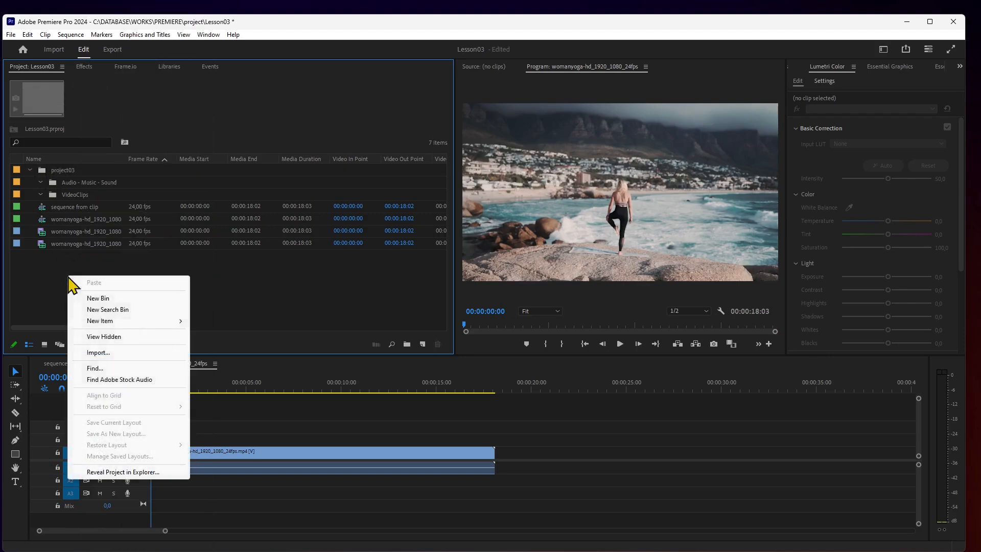
pyautogui.click(118, 299)
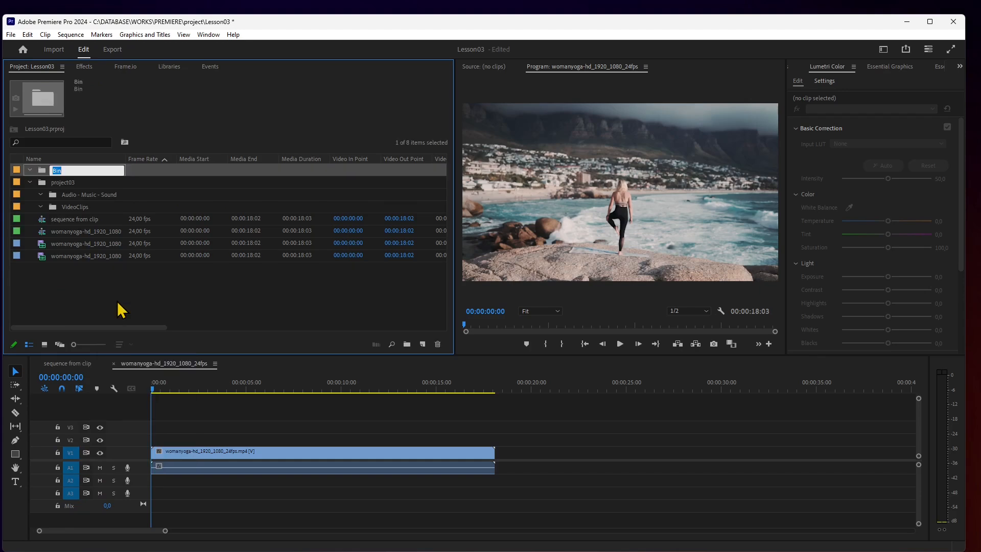
pyautogui.write('Sequences')
pyautogui.press('Tab')
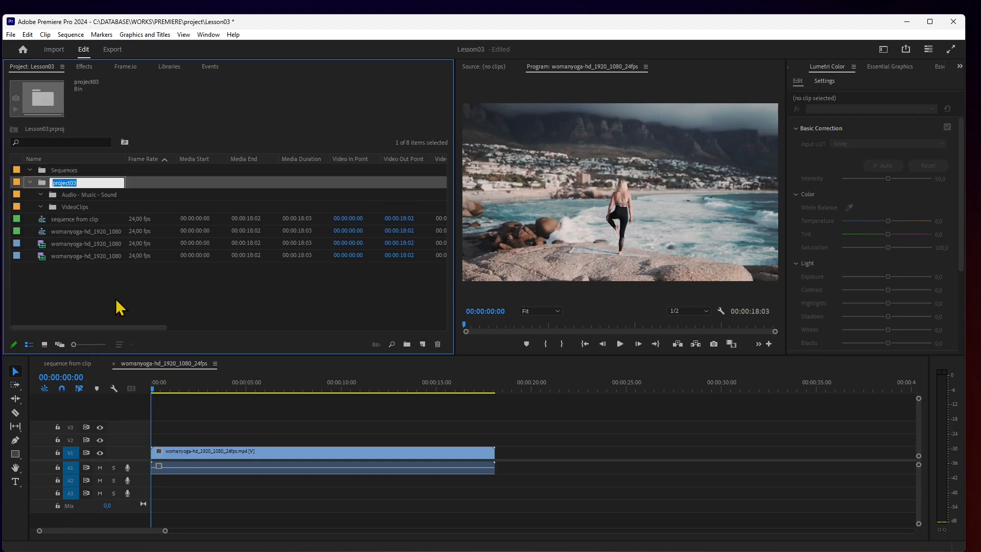
pyautogui.click(118, 306)
pyautogui.click(49, 168)
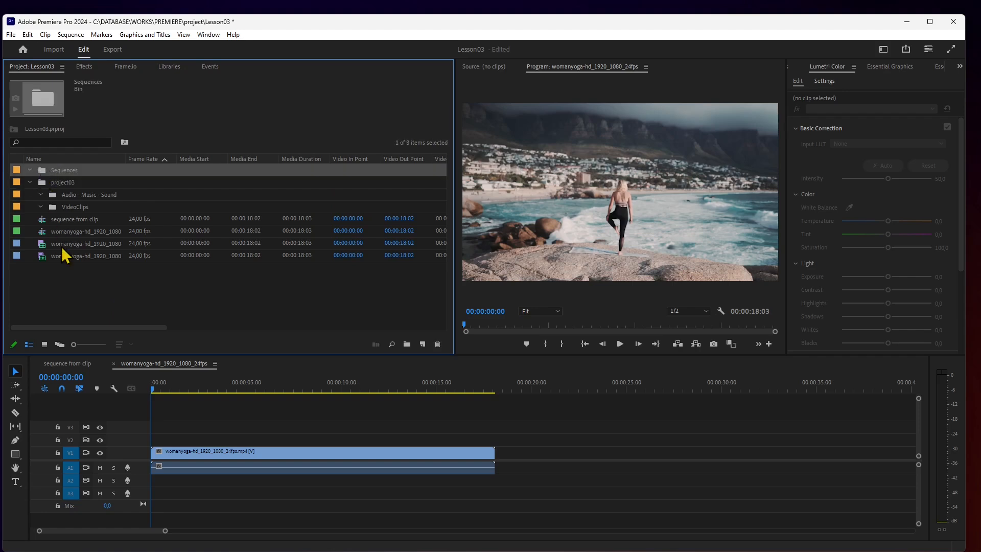
# Move the two sequences, "sequence from clip" and womanyoga-hd_1920_1080_24fps, into the Sequences bin.
pyautogui.click(77, 278)
pyautogui.click(70, 219)
pyautogui.keyDown('ctrl'); pyautogui.click(69, 229); pyautogui.keyUp('ctrl')
pyautogui.moveTo(36, 220); pyautogui.dragTo(43, 172)
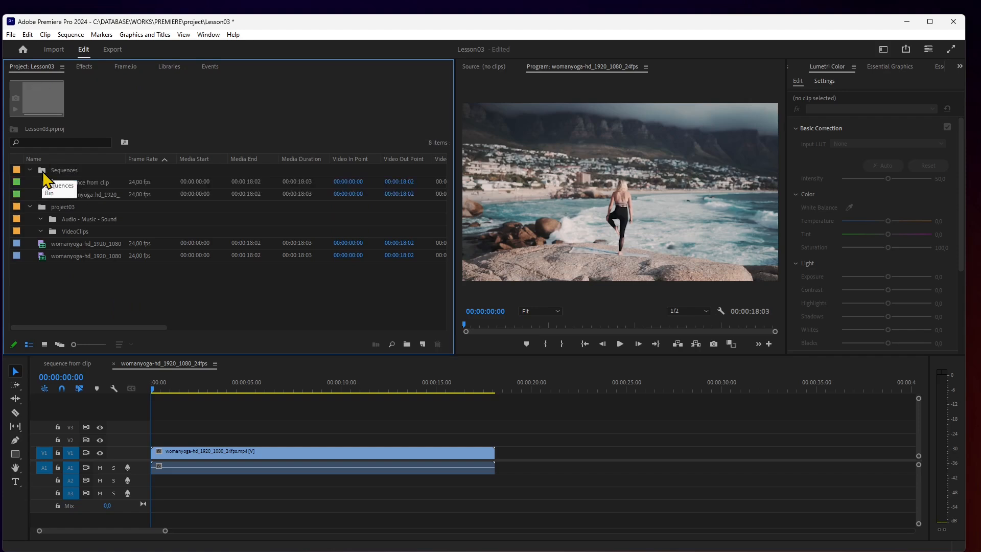
pyautogui.click(53, 183)
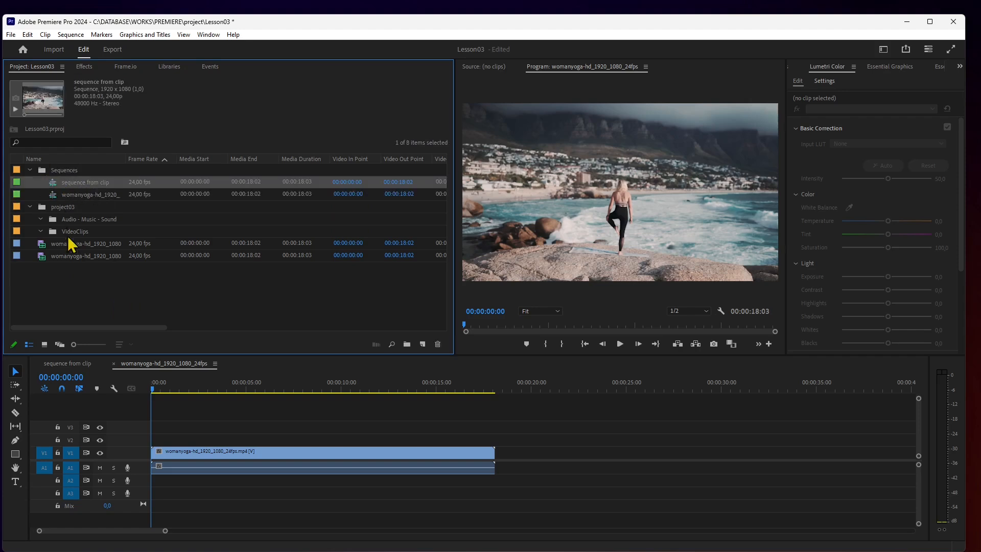
# Open the Sequences bin in its own view, close it, and return to the Lesson03 project contents.
pyautogui.doubleClick(42, 170)
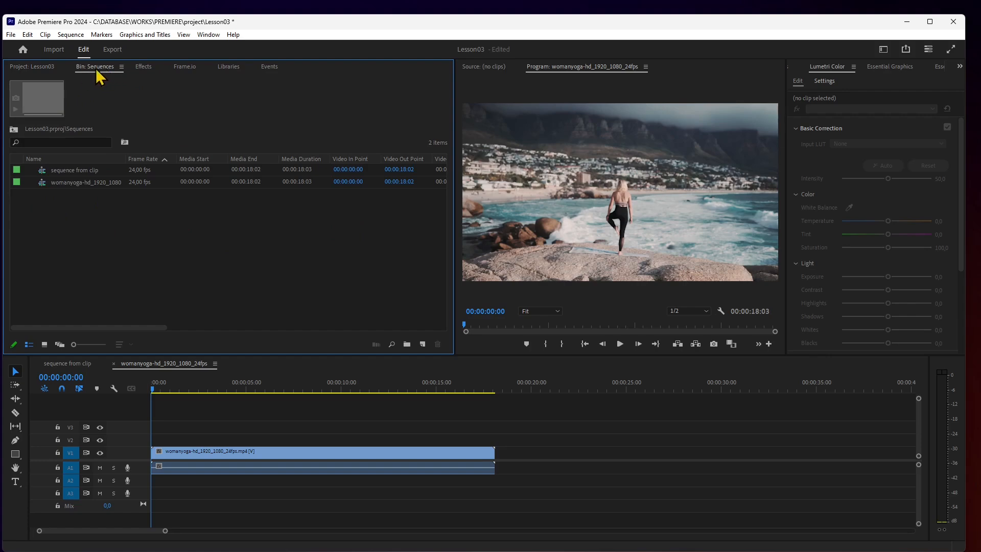
pyautogui.click(121, 67)
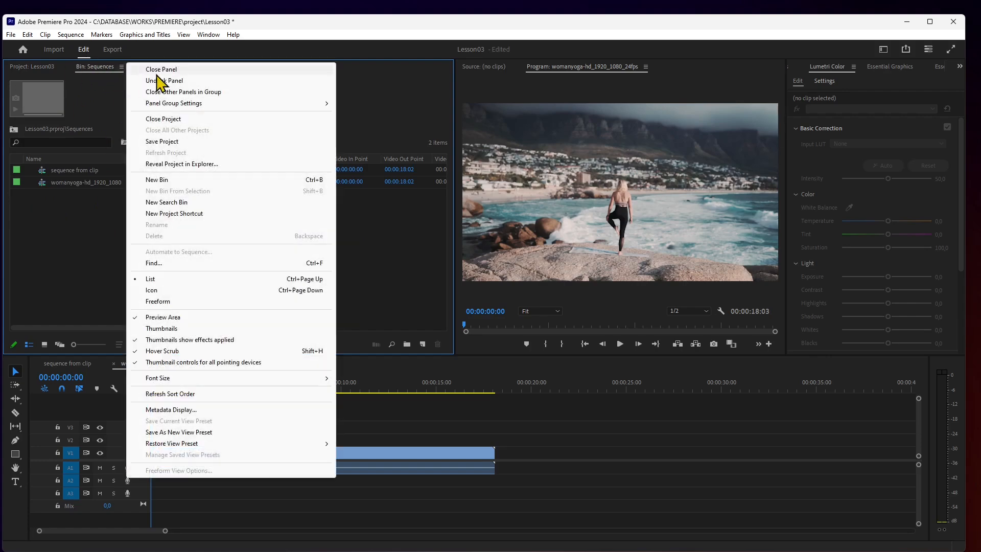
pyautogui.click(160, 70)
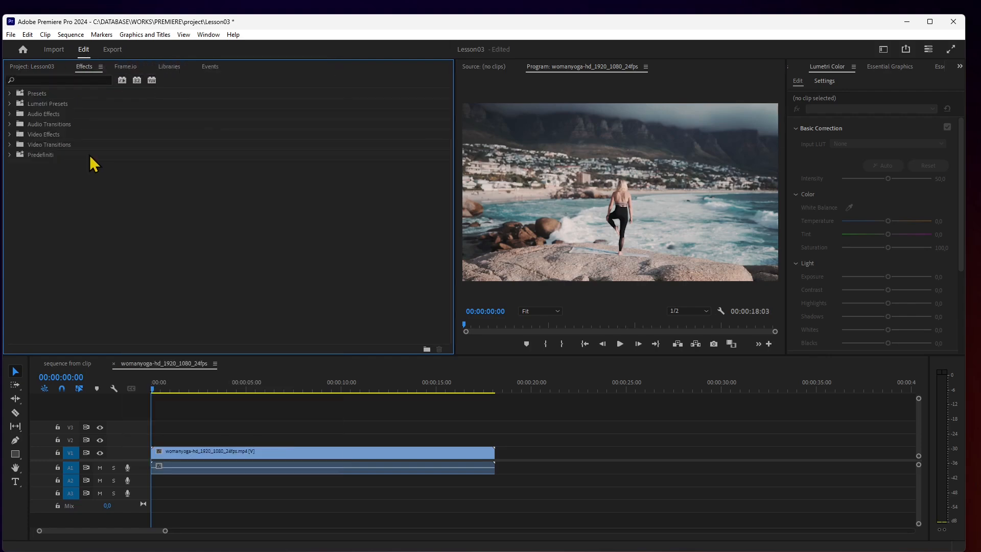
pyautogui.click(38, 67)
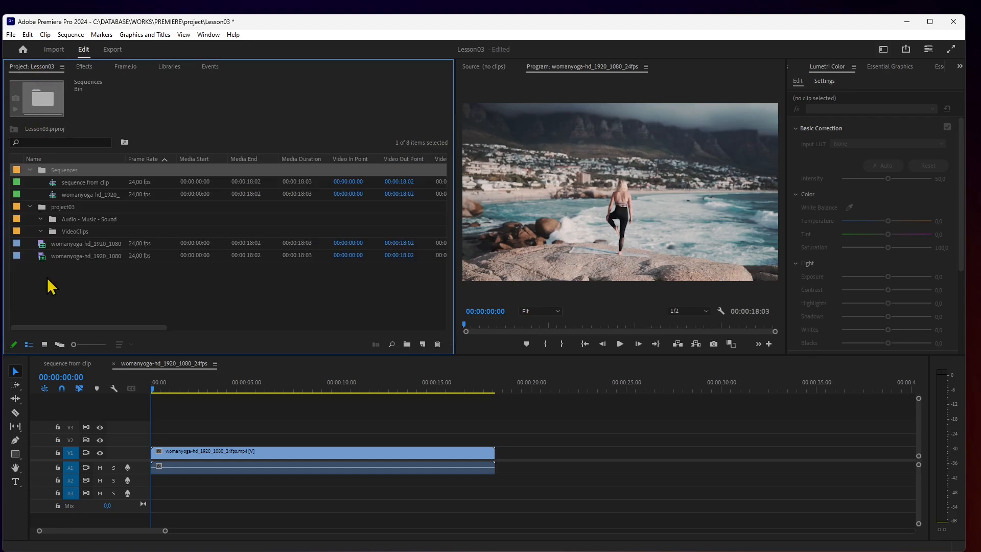
pyautogui.click(59, 286)
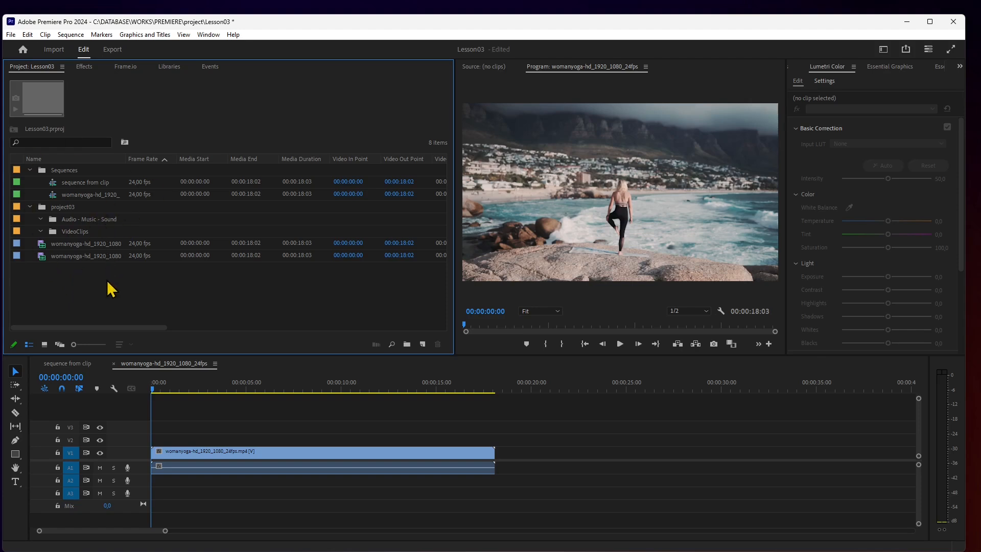
# Move both womanyoga-hd_1920_1080_24fps.mp4 clips from the project root into the VideoClips bin and expand it.
pyautogui.moveTo(102, 277); pyautogui.dragTo(53, 233)
pyautogui.click(42, 233)
pyautogui.click(41, 232)
pyautogui.click(84, 247)
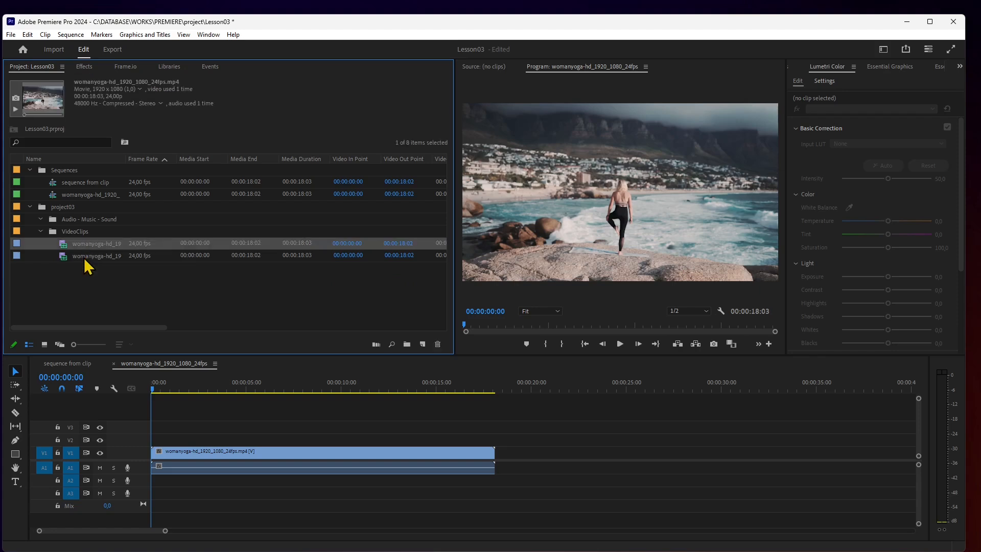
pyautogui.click(84, 257)
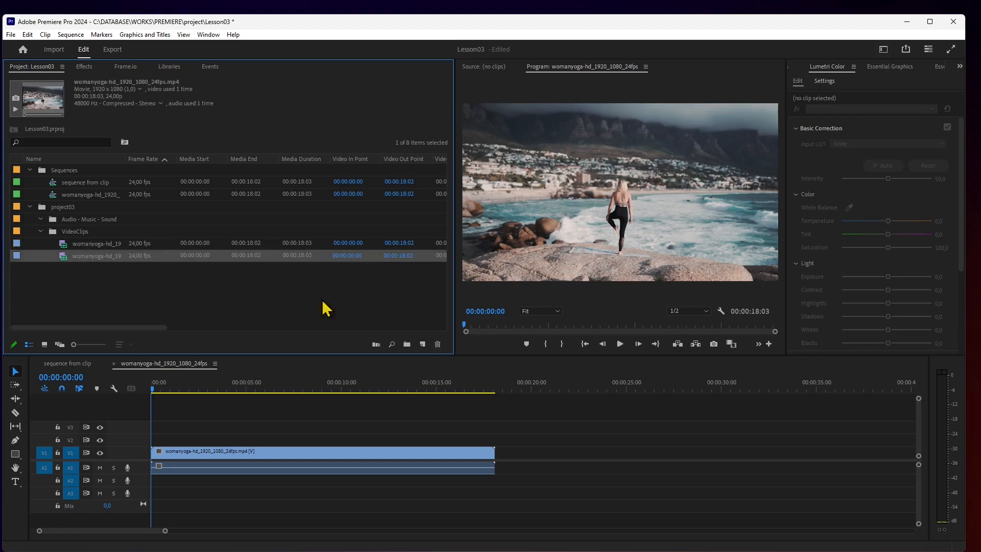
# Duplicate the first womanyoga-hd_1920_1080_24fps.mp4 clip inside the VideoClips bin.
pyautogui.click(90, 246)
pyautogui.click(72, 256)
pyautogui.click(92, 245)
pyautogui.rightClick(85, 246)
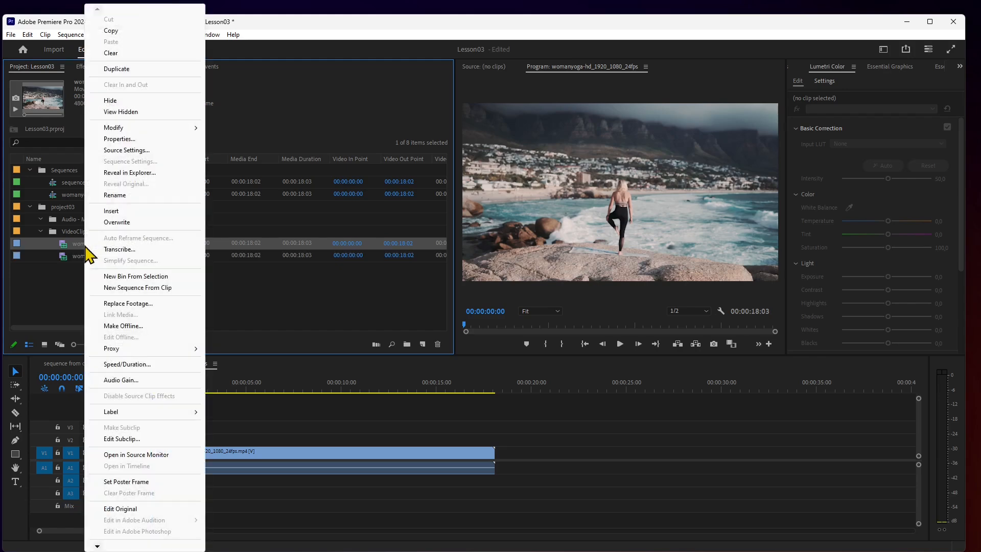
pyautogui.click(128, 69)
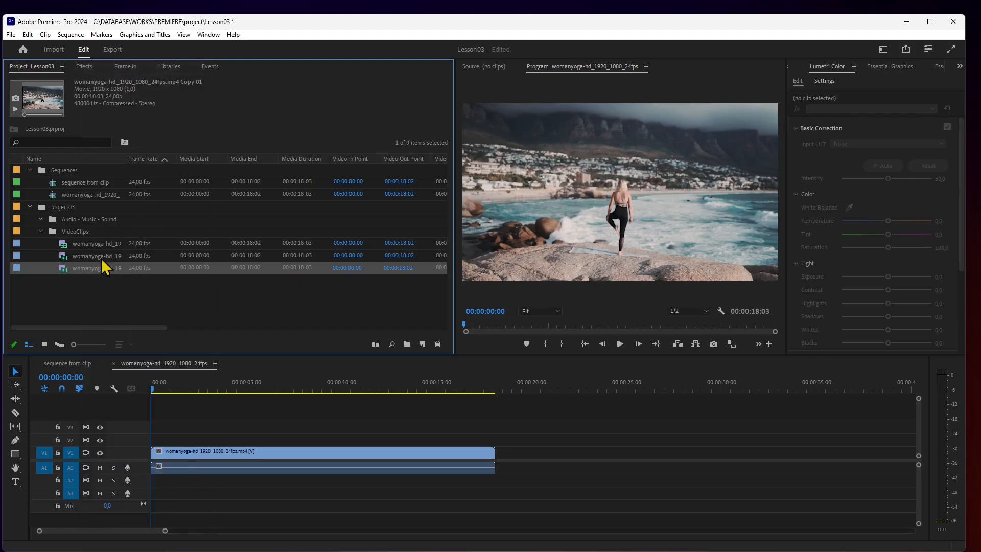
# Compare the preview details of the clips in the VideoClips bin, and scrub through the first clip's preview.
pyautogui.click(112, 248)
pyautogui.click(116, 257)
pyautogui.click(116, 268)
pyautogui.click(112, 257)
pyautogui.click(112, 244)
pyautogui.click(110, 255)
pyautogui.click(112, 268)
pyautogui.click(111, 245)
pyautogui.click(111, 255)
pyautogui.click(112, 268)
pyautogui.click(108, 285)
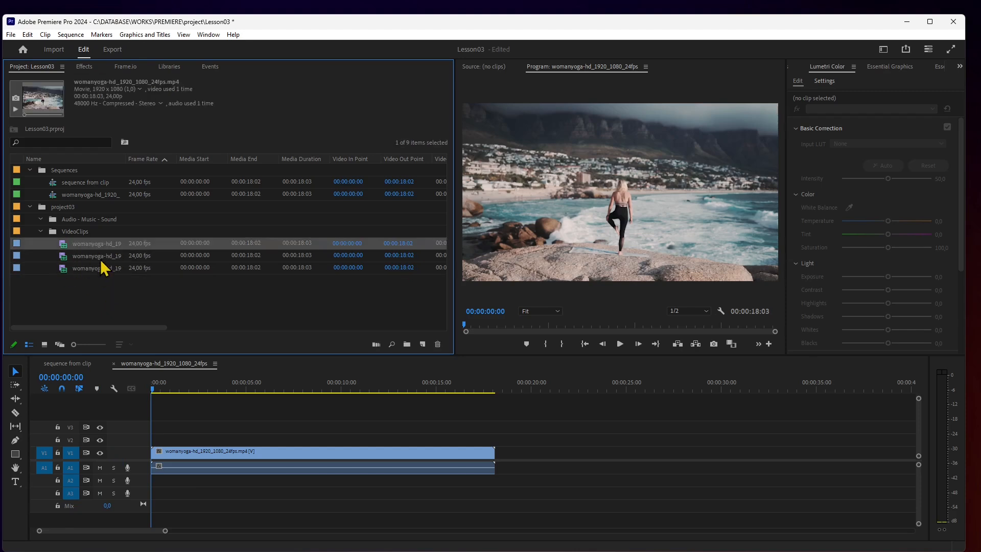
pyautogui.click(103, 269)
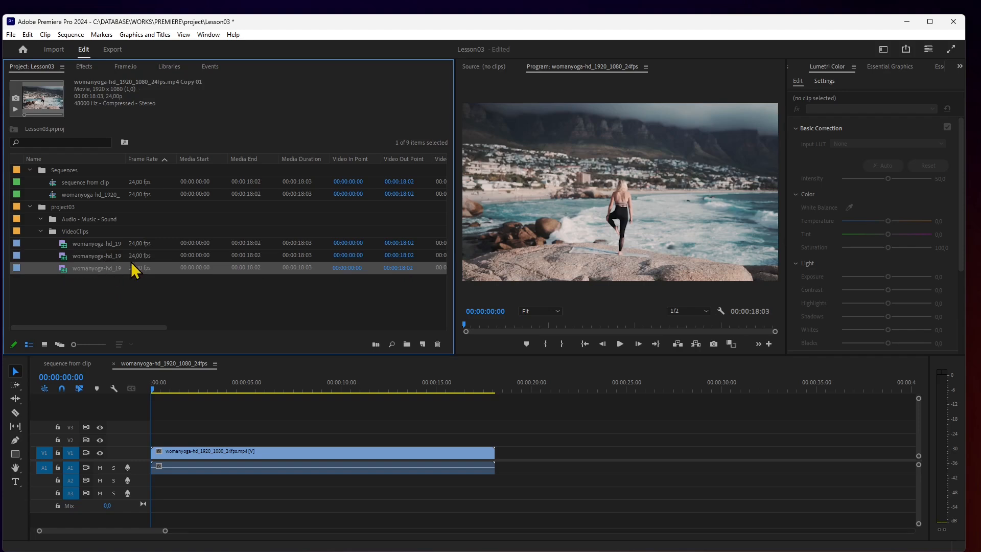
pyautogui.click(90, 244)
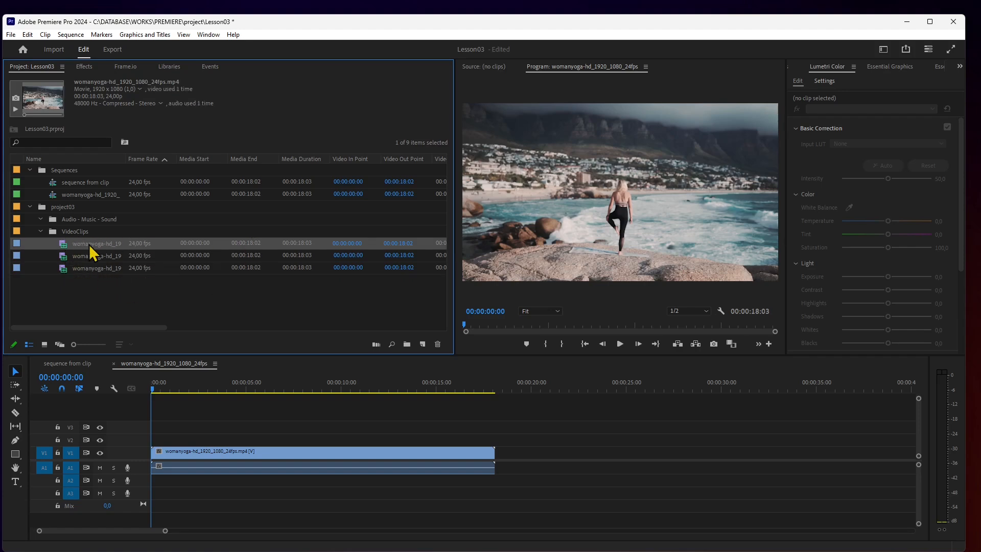
pyautogui.click(106, 305)
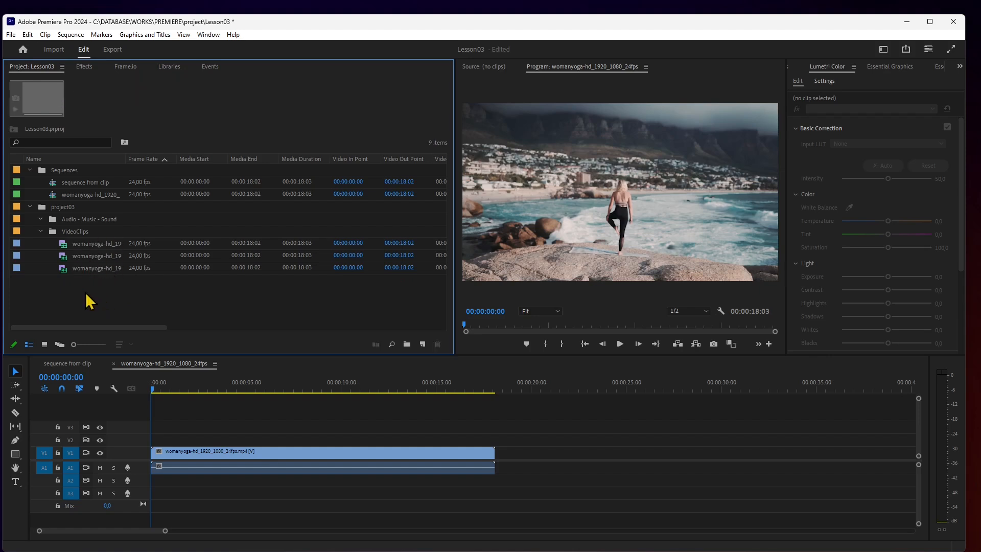
pyautogui.click(99, 245)
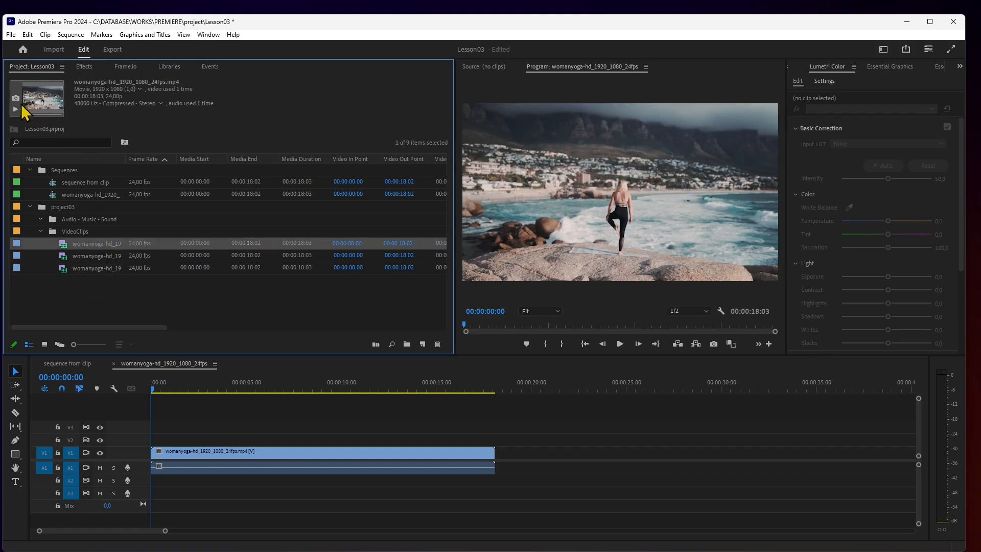
pyautogui.moveTo(28, 117); pyautogui.dragTo(57, 125)
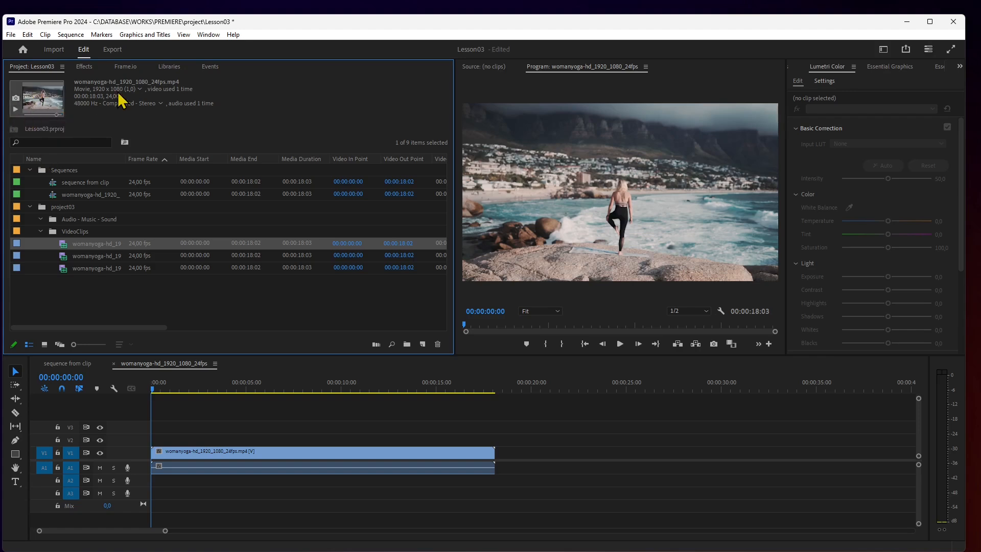
# Turn on thumbnails for the clips in the project list.
pyautogui.click(62, 66)
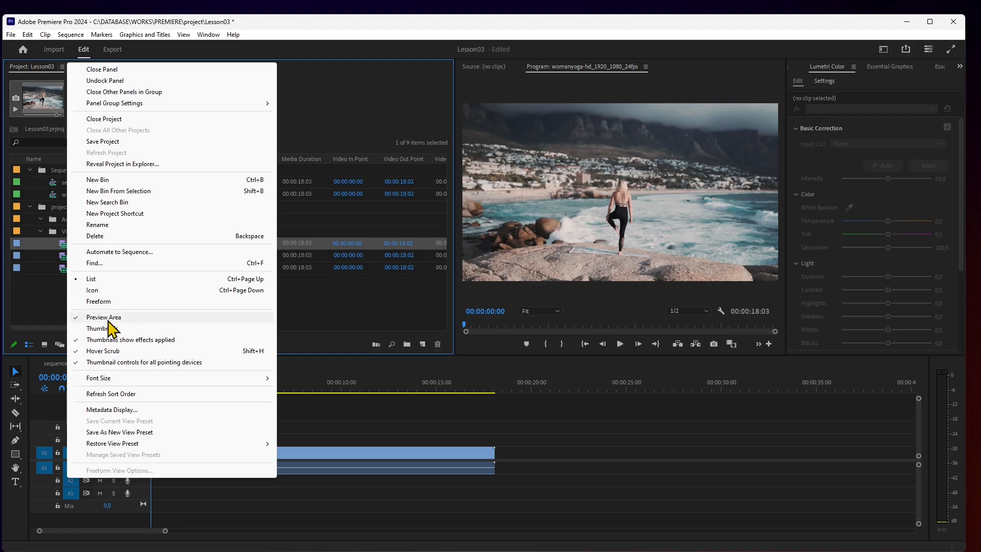
pyautogui.click(86, 329)
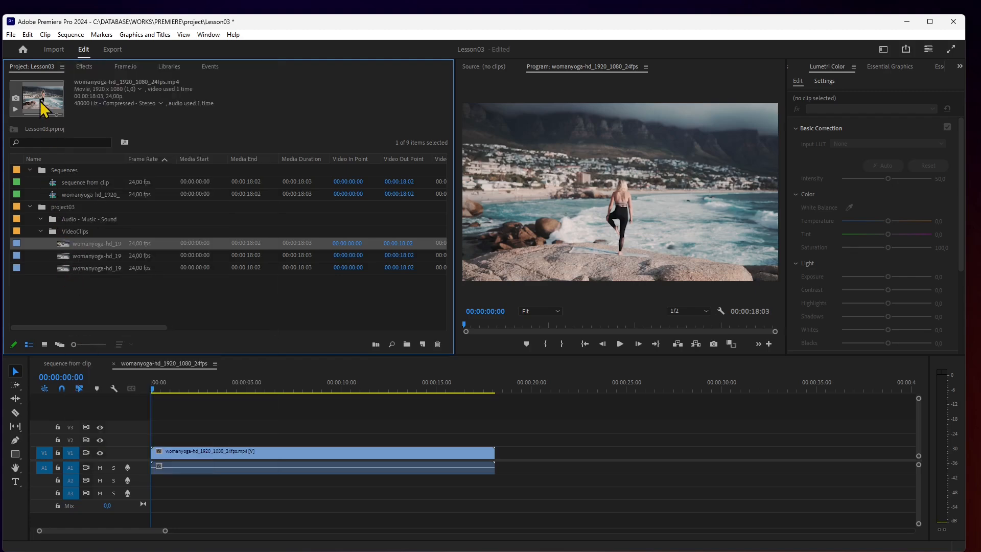
pyautogui.click(64, 67)
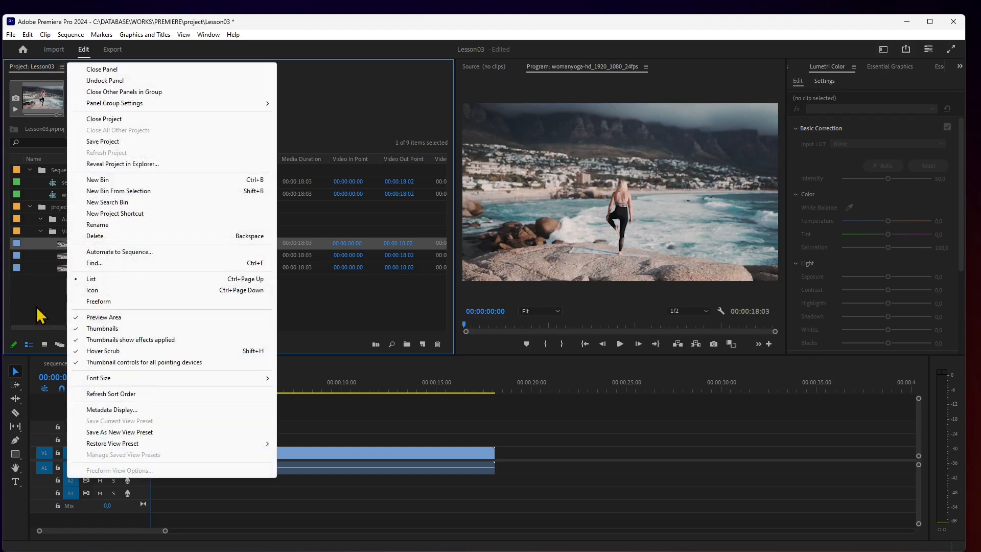
pyautogui.click(45, 344)
# Show the project as icons and browse through project03 into the Audio - Music - Sound and VideoClips bins.
pyautogui.click(45, 343)
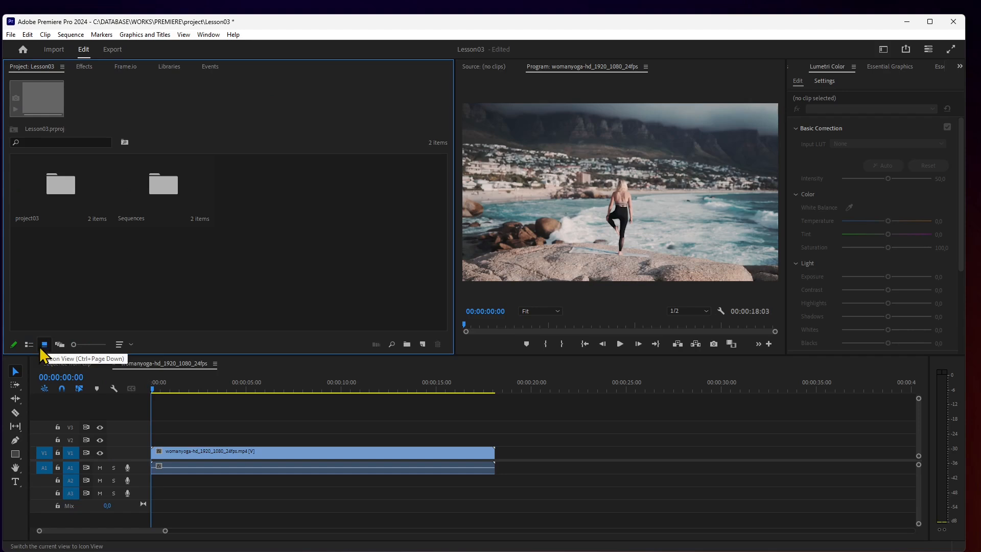
pyautogui.doubleClick(70, 182)
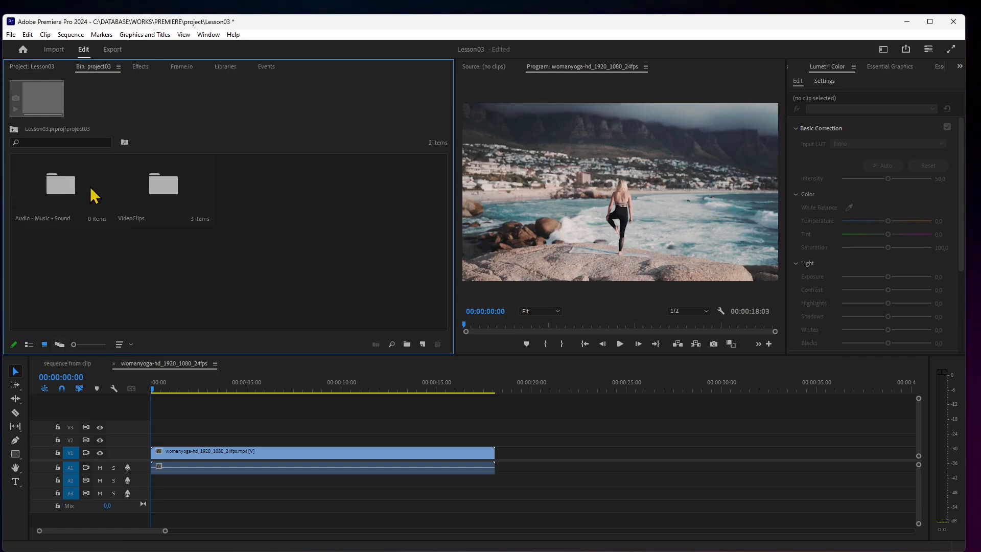
pyautogui.doubleClick(68, 204)
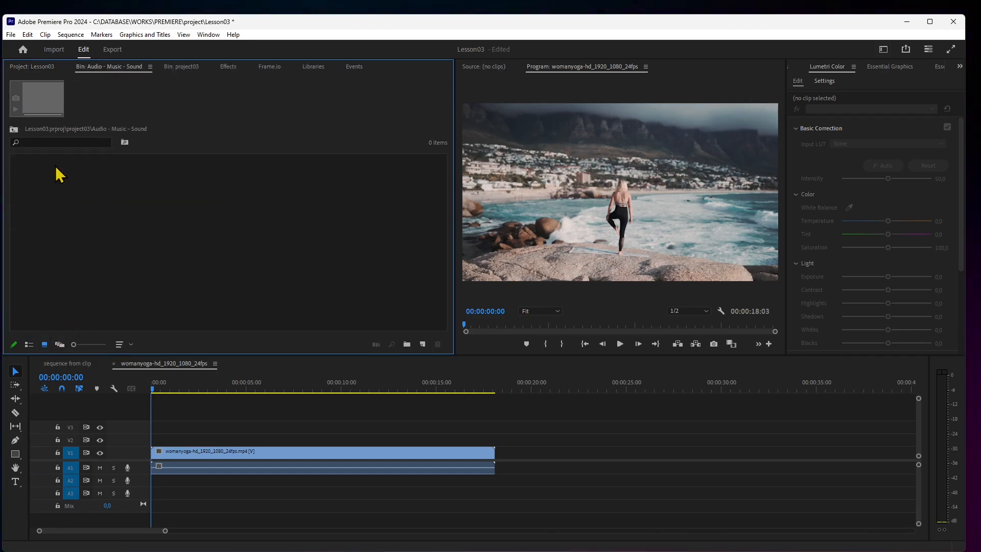
pyautogui.click(16, 130)
pyautogui.doubleClick(162, 187)
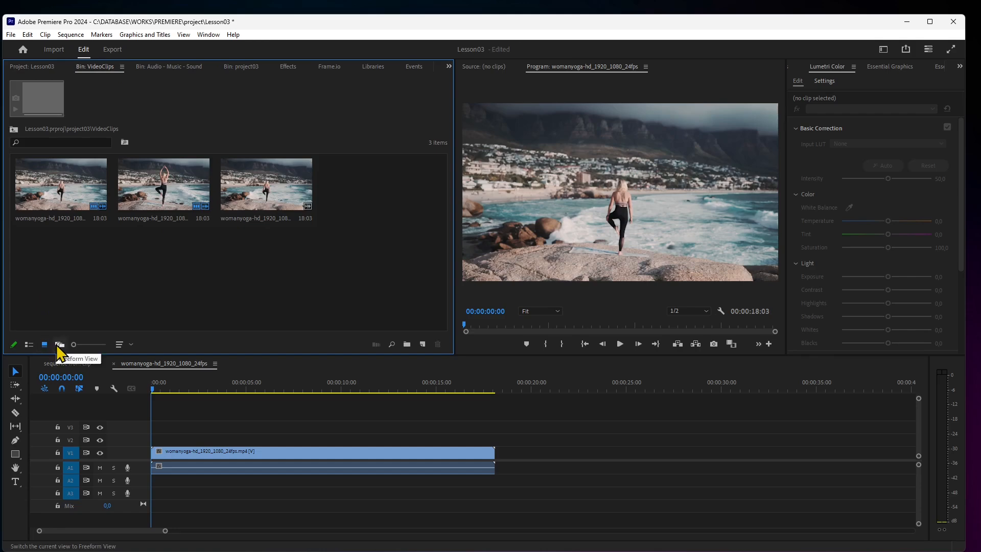
# Show the VideoClips bin as a list and widen its area to reveal more metadata columns.
pyautogui.click(29, 344)
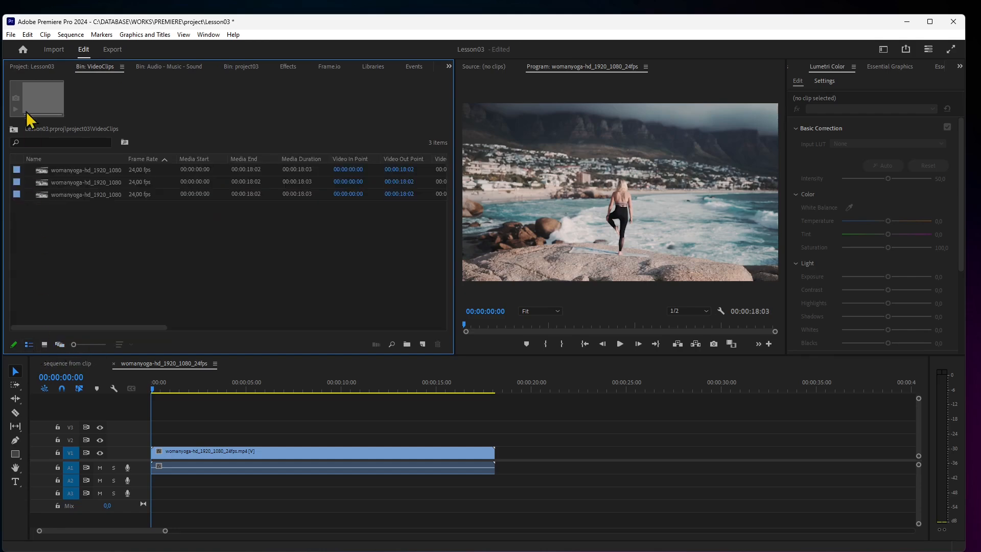
pyautogui.click(70, 173)
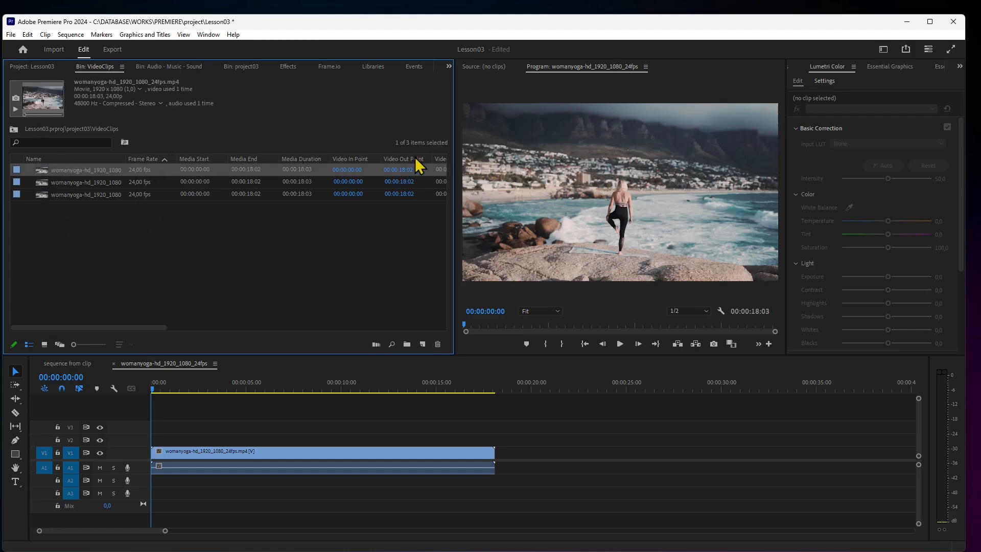
pyautogui.moveTo(455, 170); pyautogui.dragTo(652, 184)
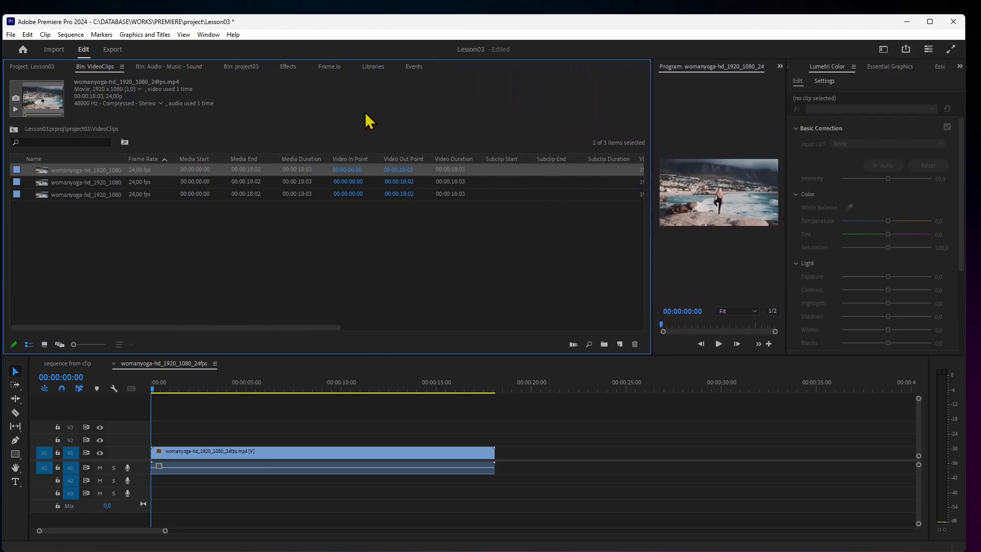
# Reverse the Frame Rate sort order and place the Video Info column directly after Name.
pyautogui.click(147, 160)
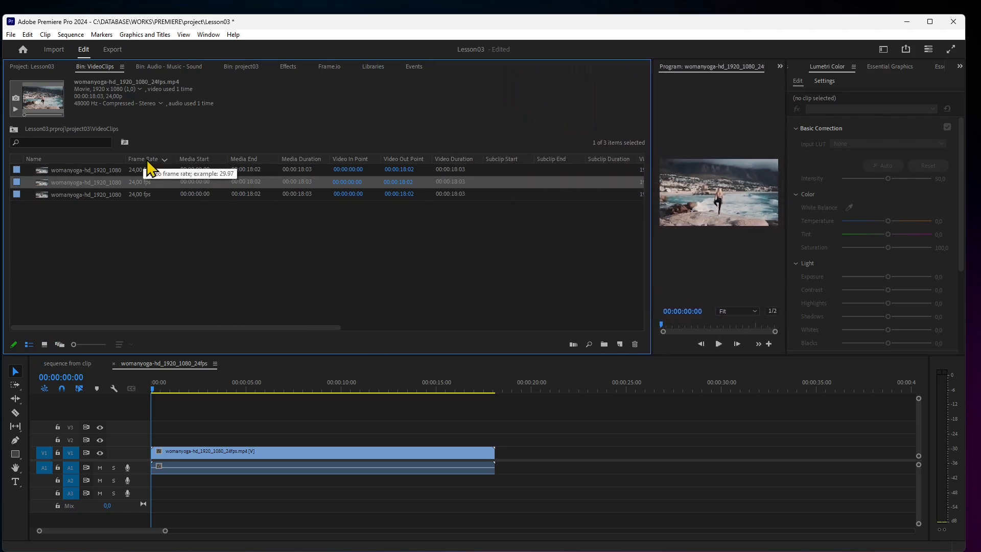
pyautogui.moveTo(296, 329); pyautogui.dragTo(409, 329)
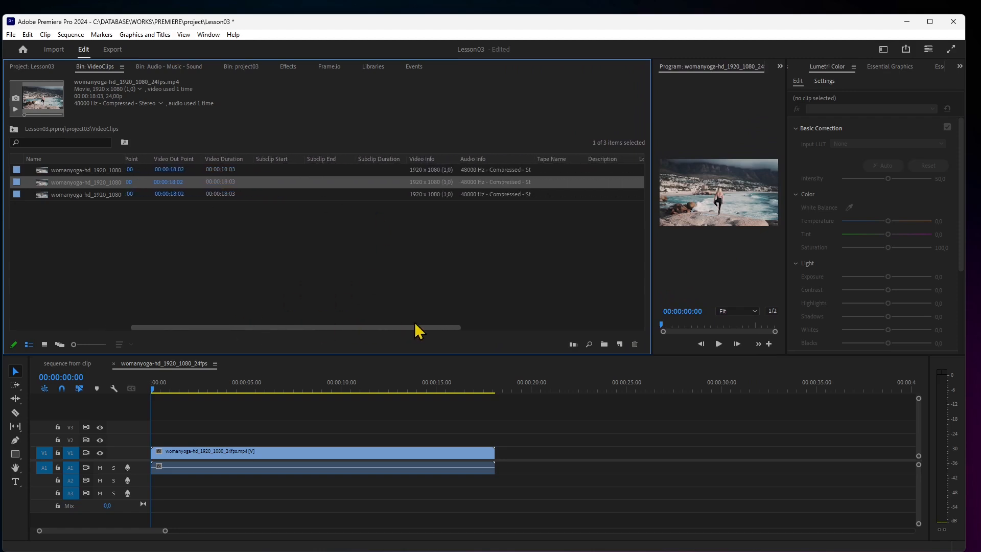
pyautogui.moveTo(419, 161); pyautogui.dragTo(278, 160)
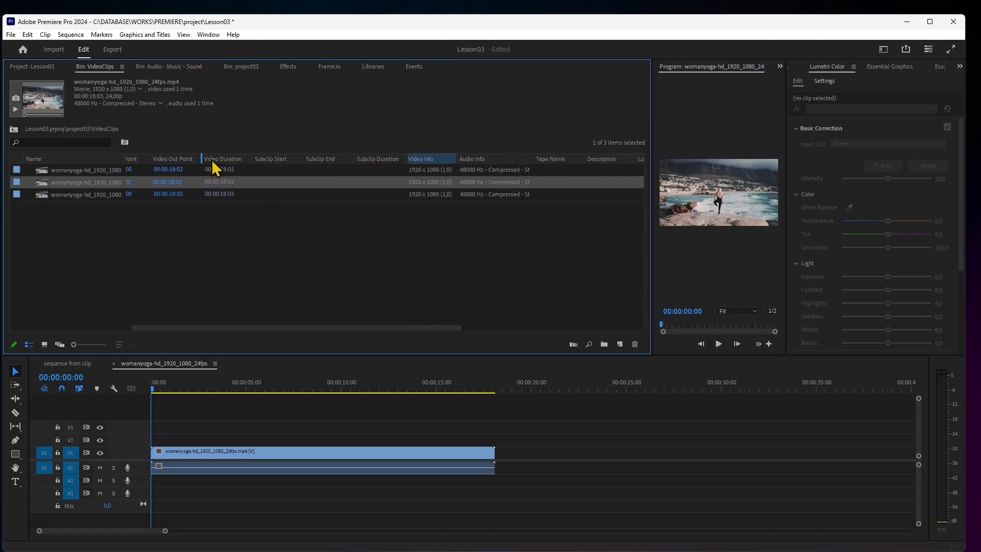
pyautogui.moveTo(123, 160); pyautogui.dragTo(122, 160)
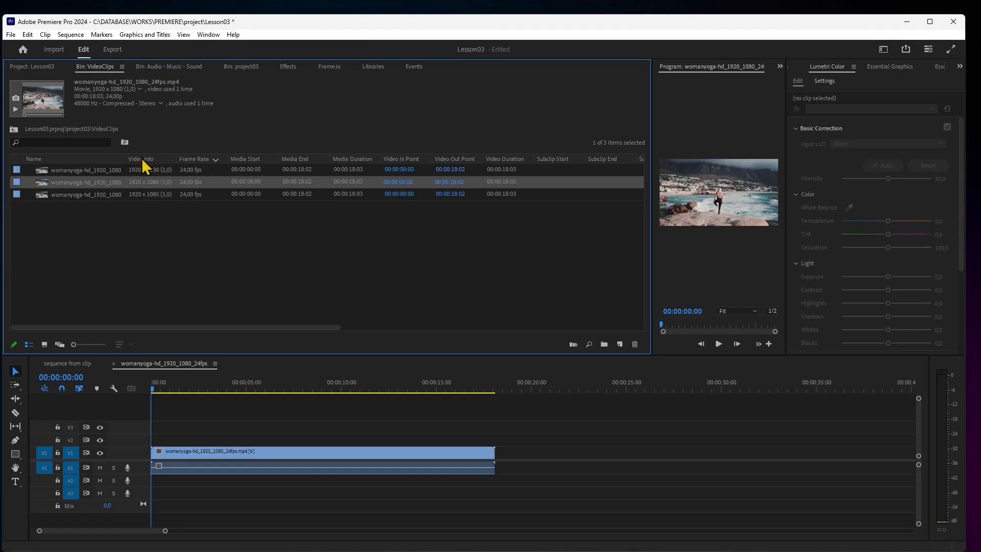
# Place the Audio Info column between Video Info and Frame Rate.
pyautogui.moveTo(304, 328); pyautogui.dragTo(475, 330)
pyautogui.moveTo(370, 160)
pyautogui.mouseDown()
pyautogui.moveTo(82, 165)
pyautogui.moveTo(179, 172)
pyautogui.mouseUp()
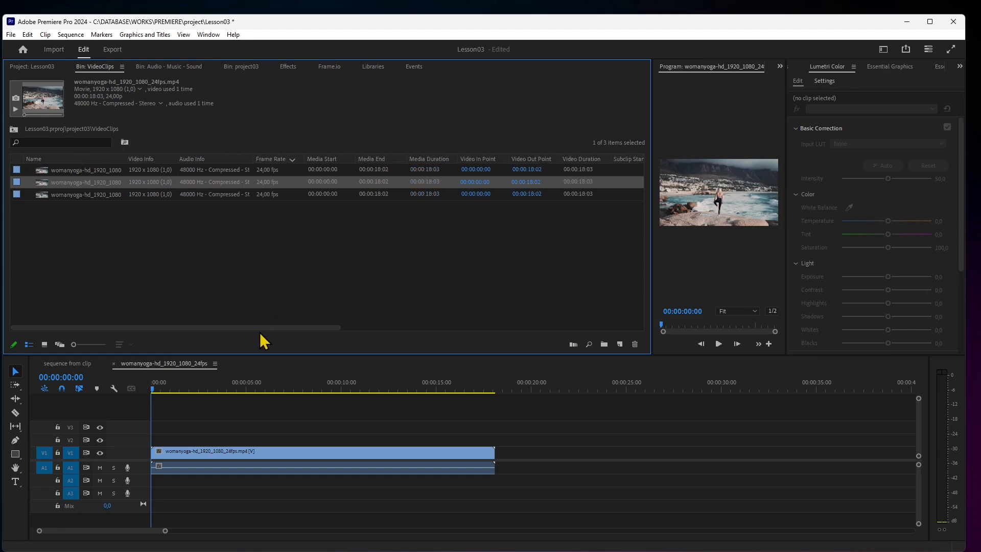
pyautogui.moveTo(265, 329); pyautogui.dragTo(213, 329)
# Enable Audio In Point, Audio Out Point and Audio Duration in the VideoClips bin's Premiere Pro project metadata display.
pyautogui.rightClick(111, 158)
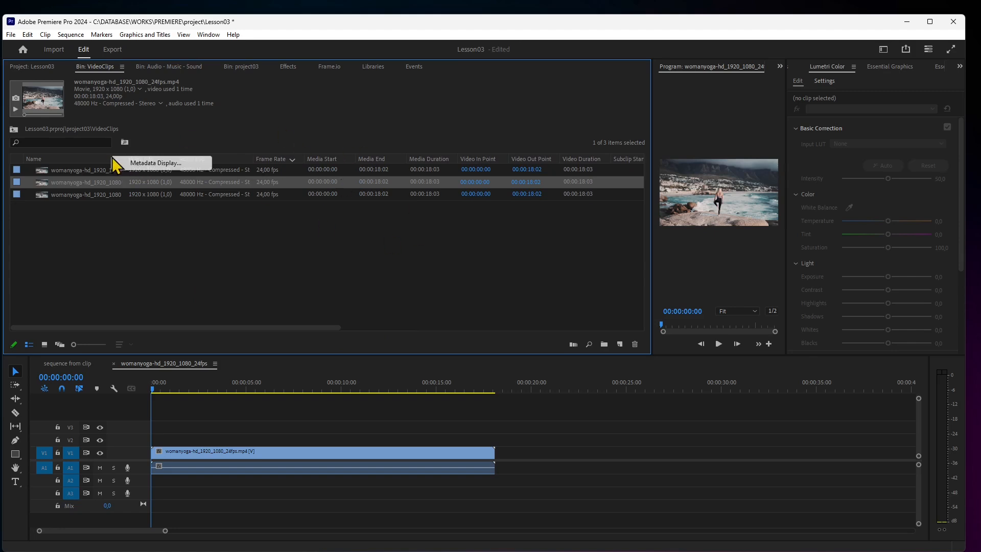
pyautogui.click(163, 166)
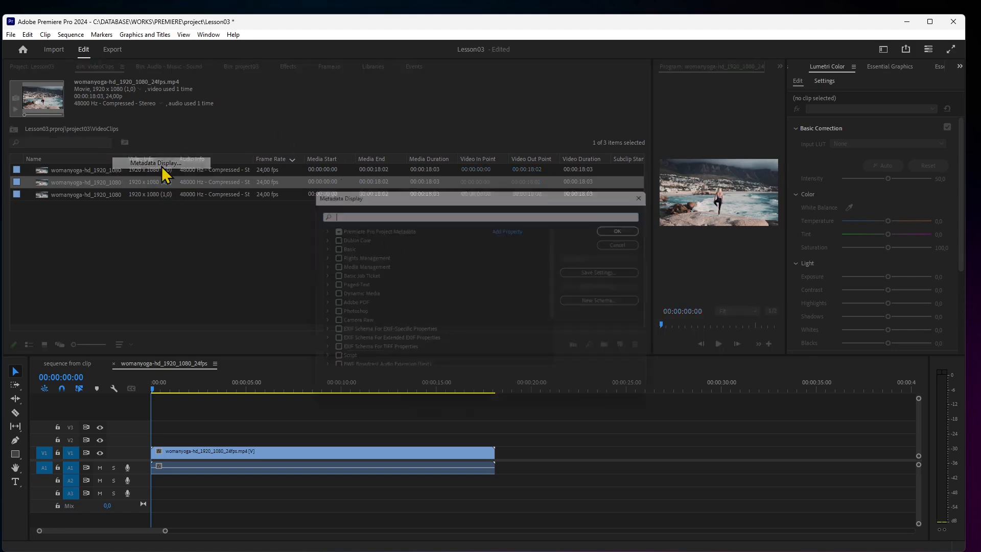
pyautogui.moveTo(383, 199); pyautogui.dragTo(313, 149)
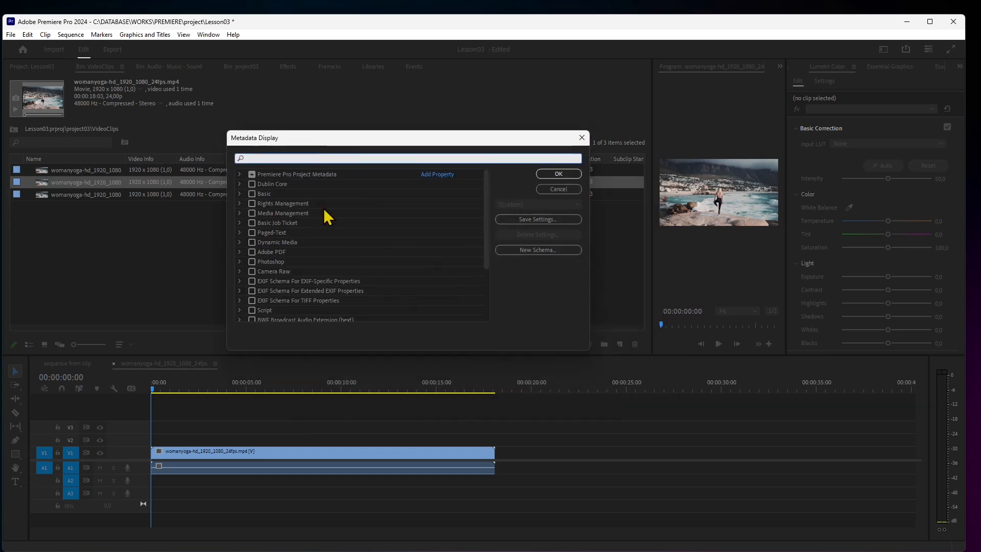
pyautogui.click(240, 174)
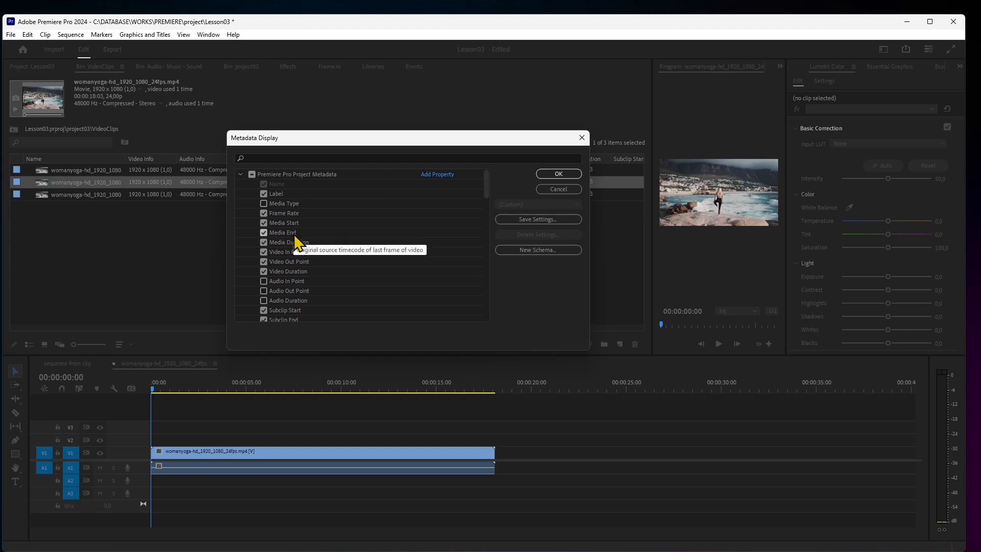
pyautogui.scroll(-1, 320, 304)
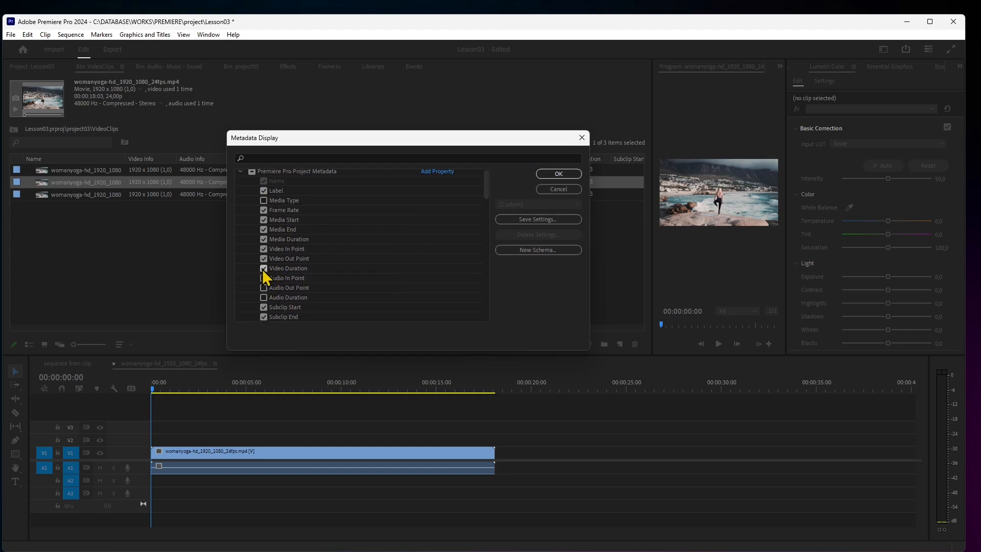
pyautogui.click(264, 288)
pyautogui.scroll(-1, 276, 301)
pyautogui.click(270, 288)
pyautogui.scroll(-3, 301, 300)
pyautogui.scroll(-1, 284, 287)
pyautogui.scroll(-3, 276, 301)
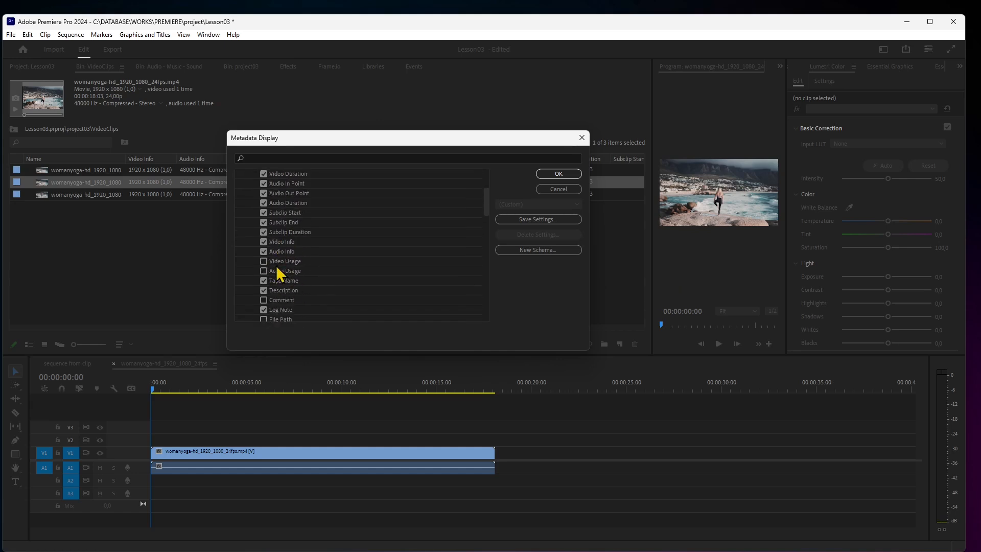
# Enable the File Path property as well and apply the metadata display settings.
pyautogui.scroll(-2, 276, 292)
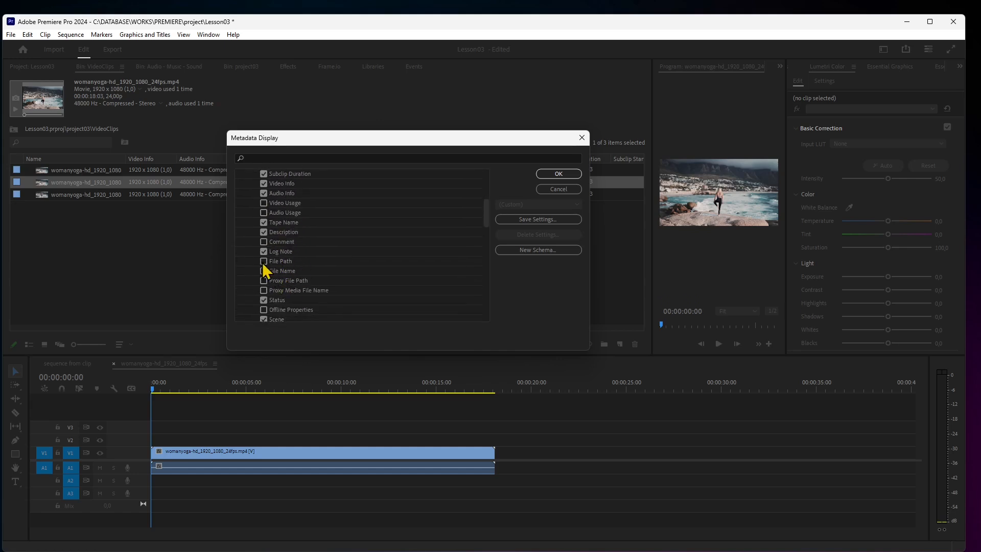
pyautogui.scroll(-1, 352, 286)
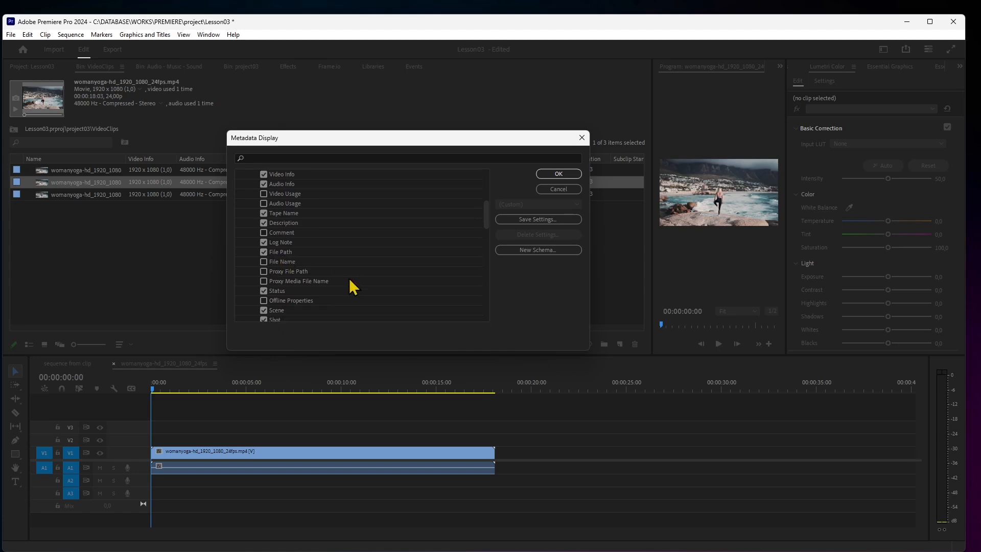
pyautogui.scroll(-3, 328, 307)
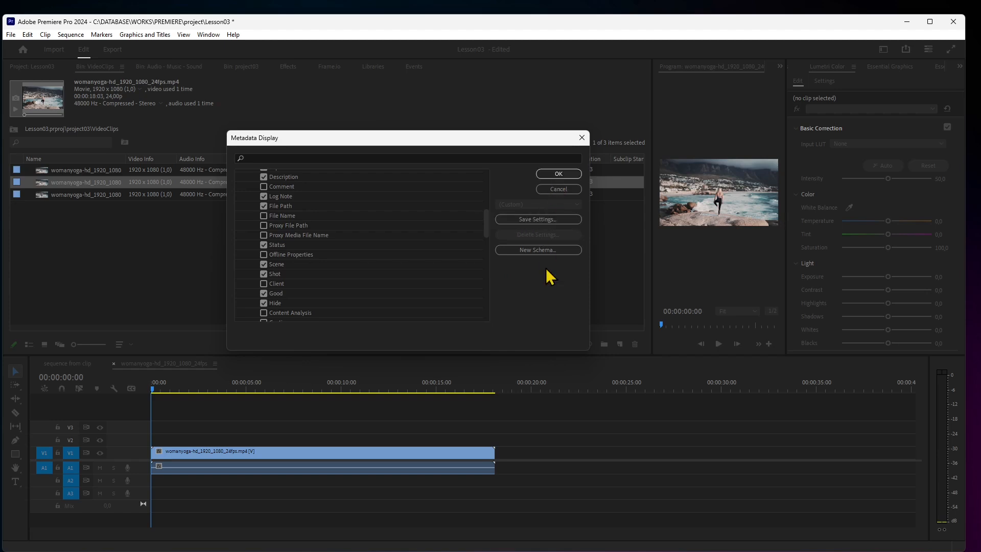
pyautogui.click(559, 174)
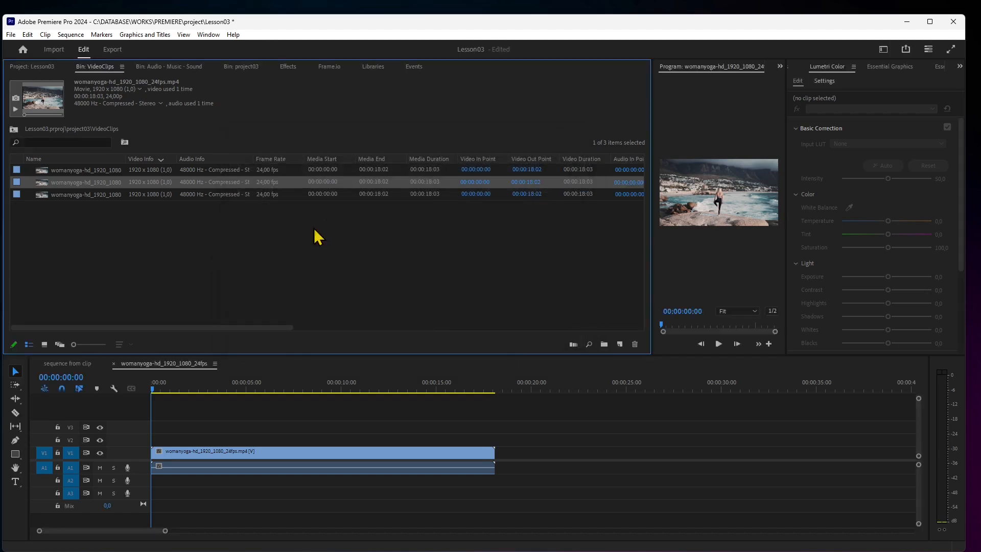
# Widen the Media File Path column to reveal the clips' folder paths, and narrow the bin area to enlarge the program preview.
pyautogui.moveTo(259, 327); pyautogui.dragTo(526, 334)
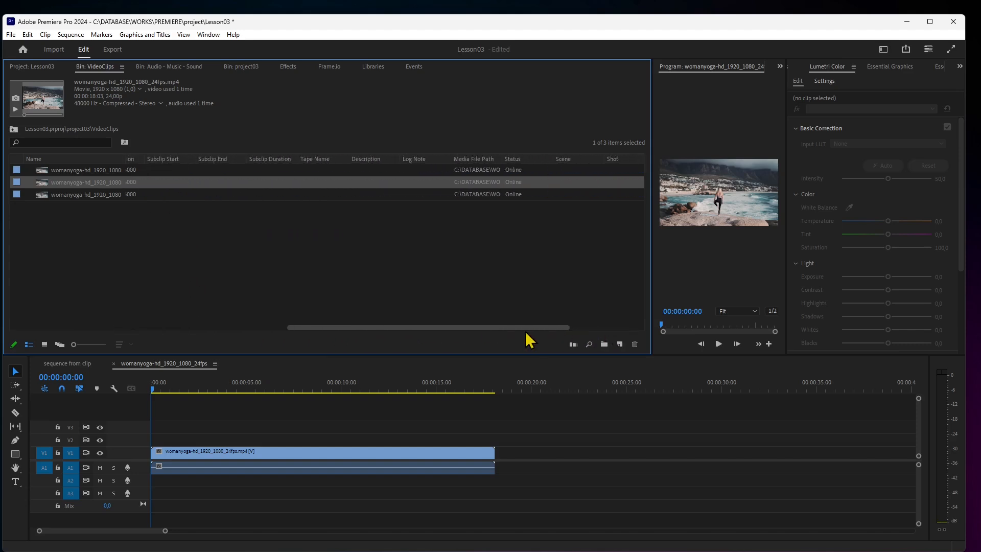
pyautogui.moveTo(504, 159); pyautogui.dragTo(606, 159)
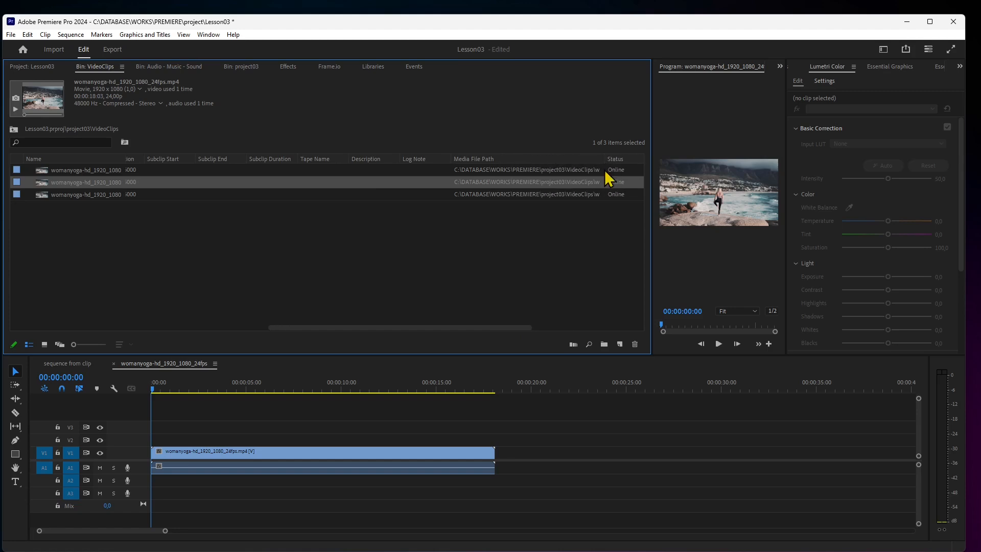
pyautogui.moveTo(440, 332); pyautogui.dragTo(214, 339)
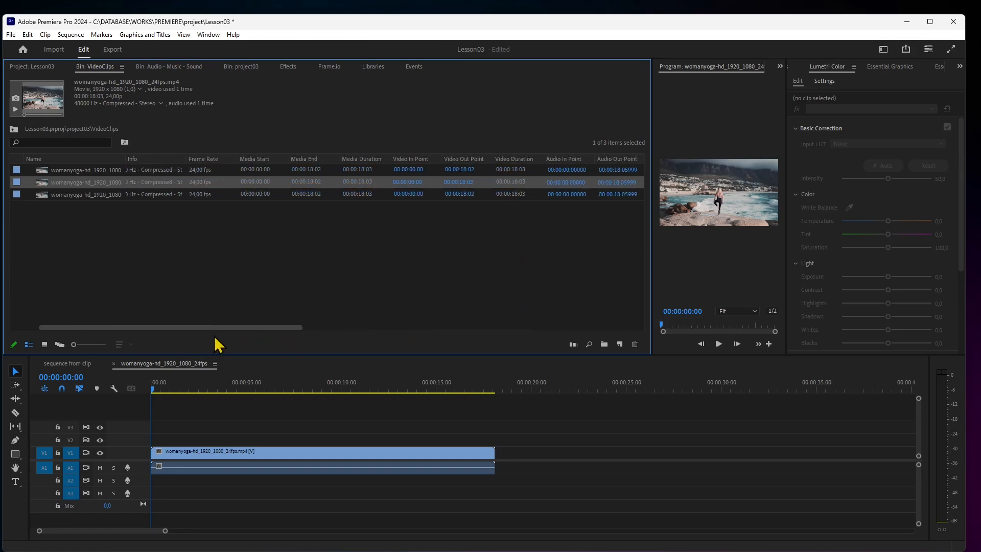
pyautogui.moveTo(652, 254); pyautogui.dragTo(406, 259)
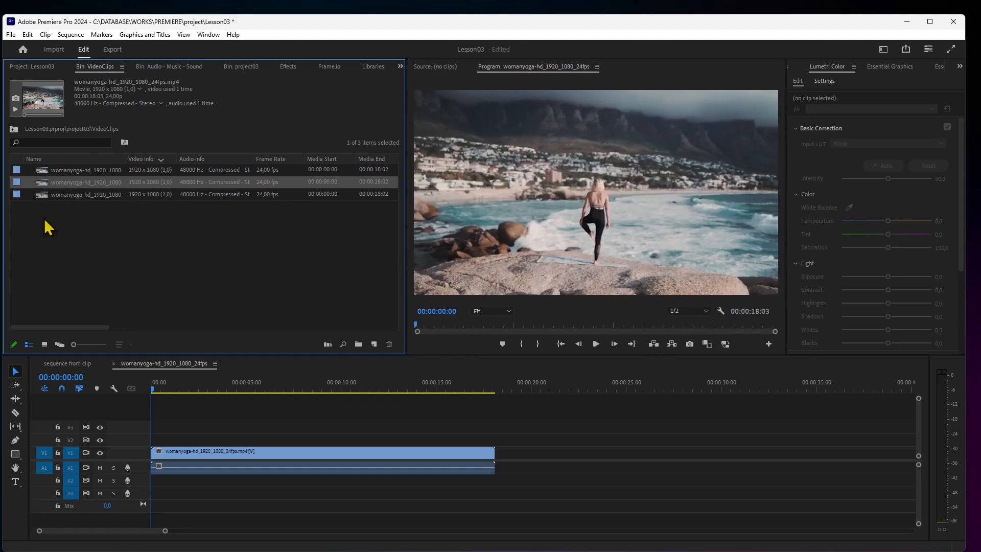
# Go back up from VideoClips to the Lesson03 project root and show its contents as a list.
pyautogui.click(14, 129)
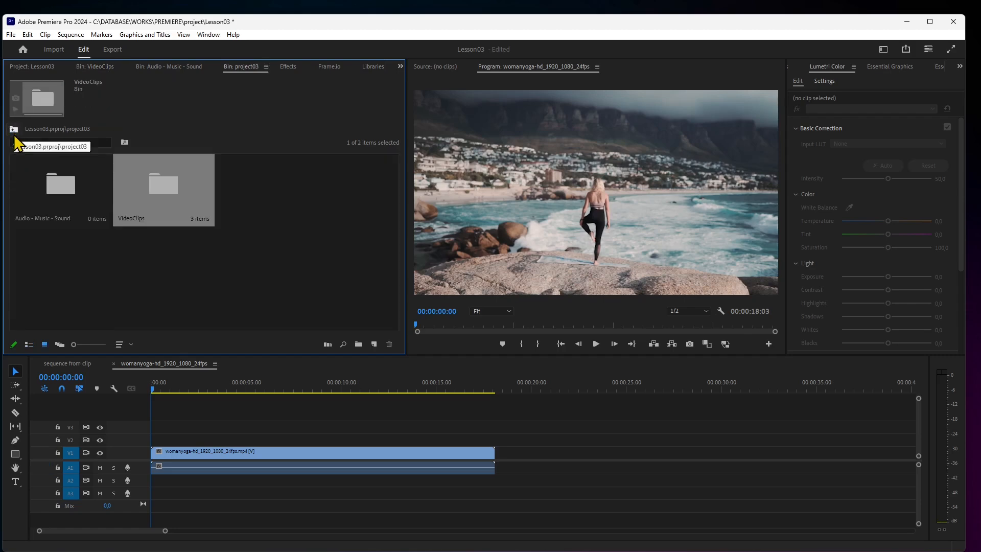
pyautogui.click(13, 132)
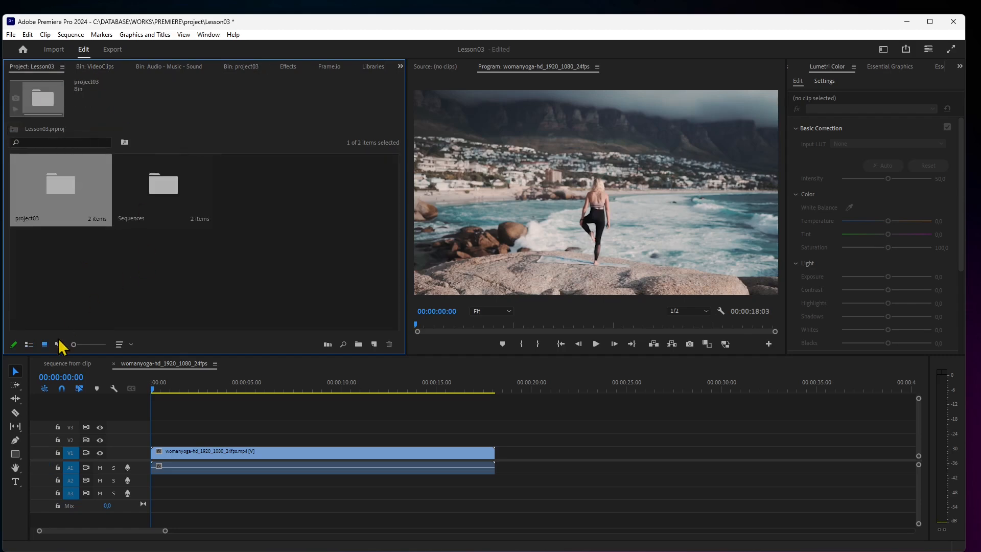
pyautogui.click(29, 345)
pyautogui.click(84, 304)
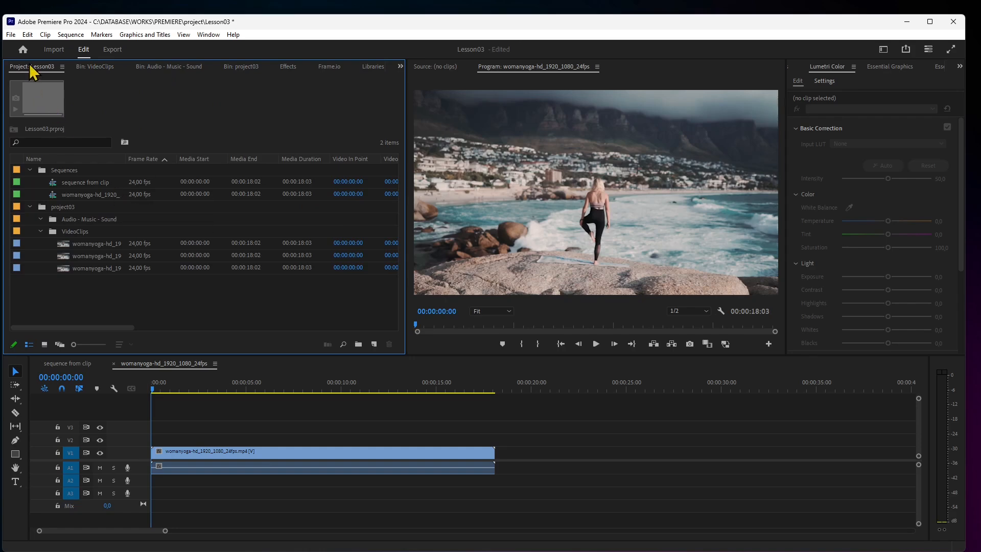
# Create a new sequence at the project root from the RED R3D 4K preset 4K 2x1 24.
pyautogui.rightClick(188, 298)
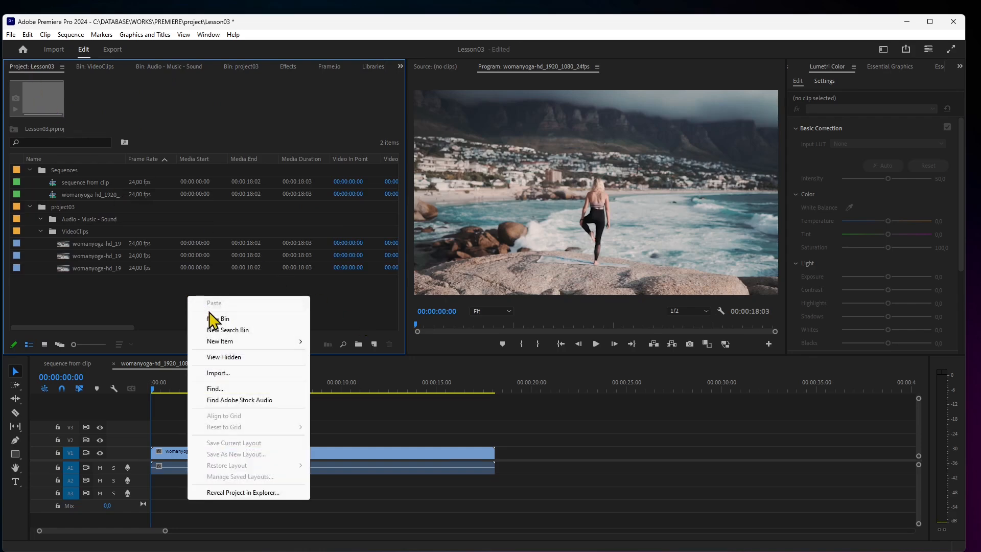
pyautogui.moveTo(225, 343)
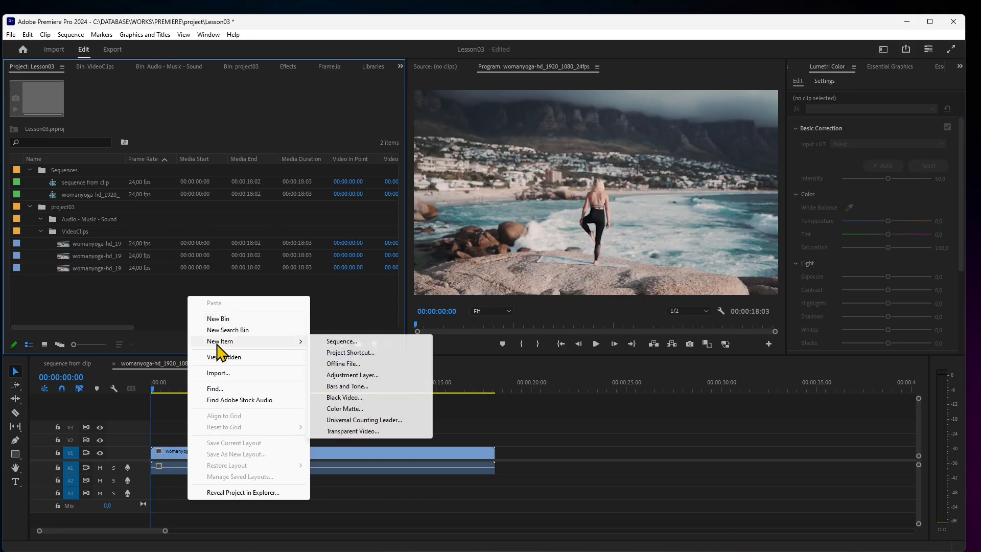
pyautogui.click(342, 341)
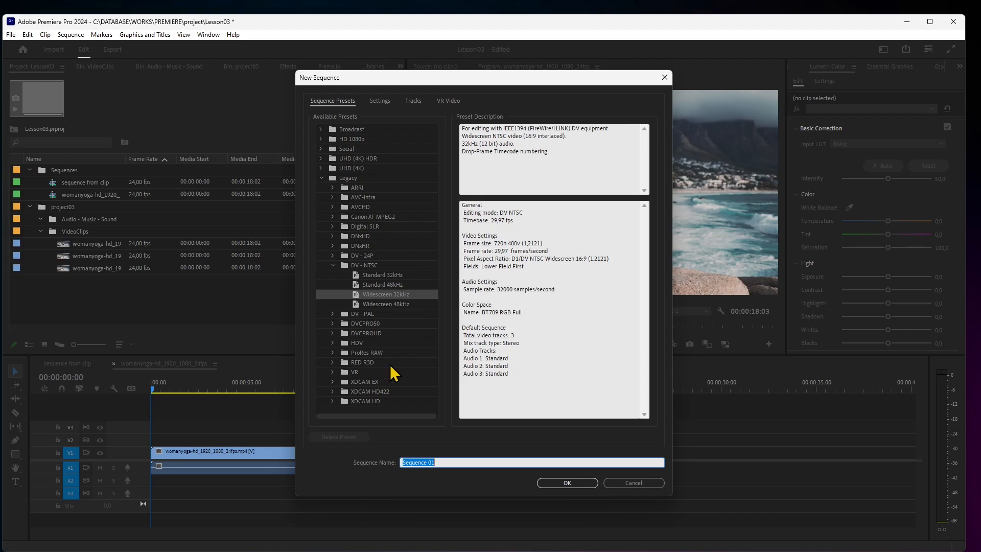
pyautogui.click(353, 363)
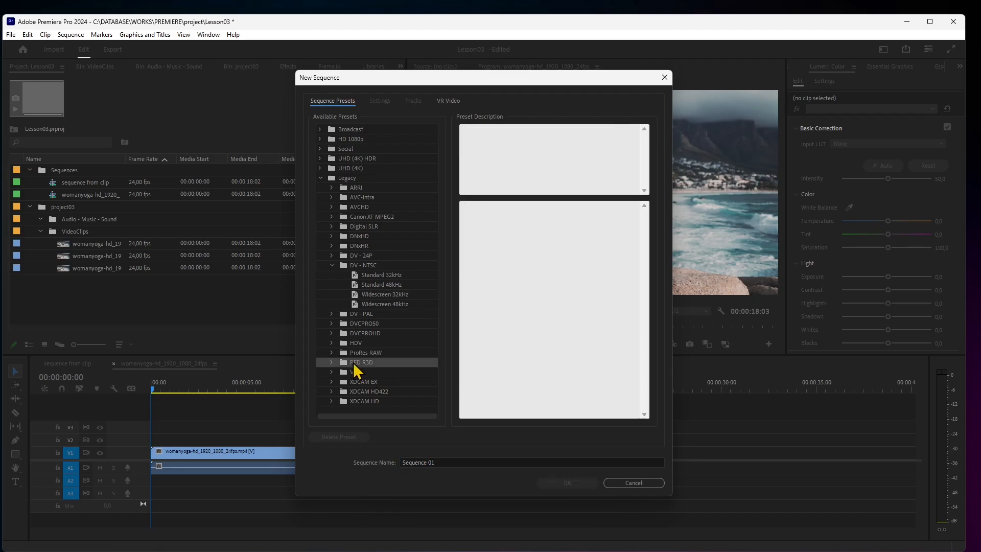
pyautogui.click(332, 363)
pyautogui.scroll(-4, 379, 377)
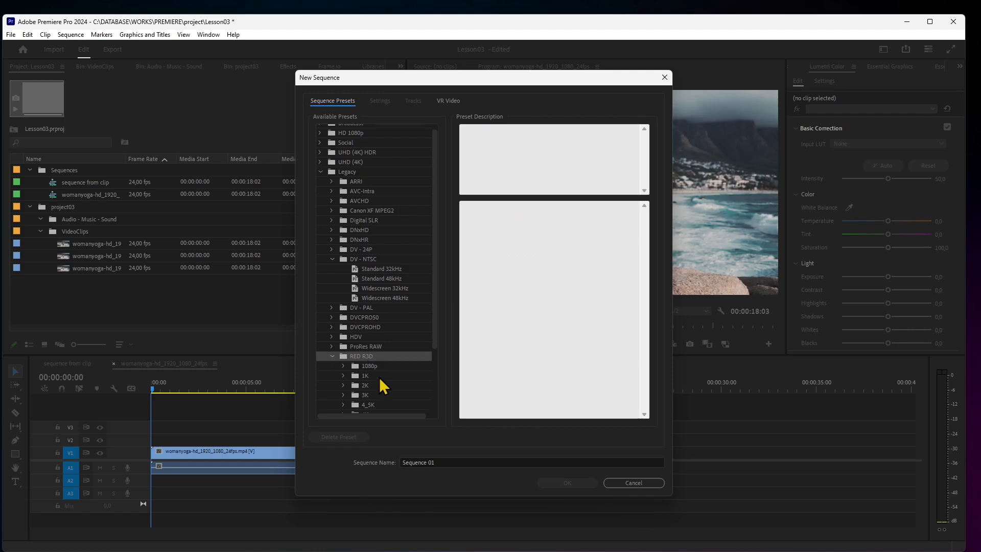
pyautogui.click(343, 396)
pyautogui.scroll(-5, 376, 384)
pyautogui.moveTo(434, 333); pyautogui.dragTo(437, 382)
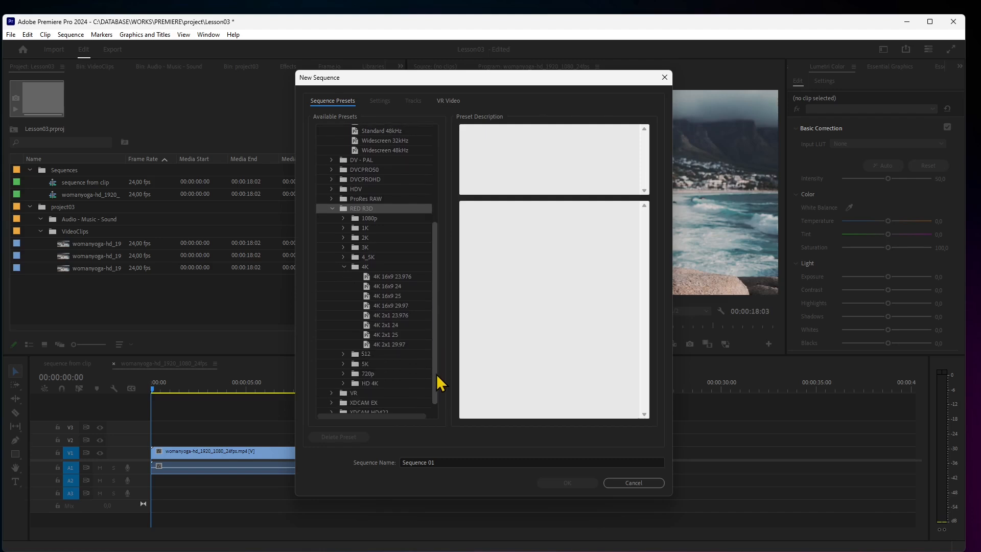
pyautogui.click(377, 325)
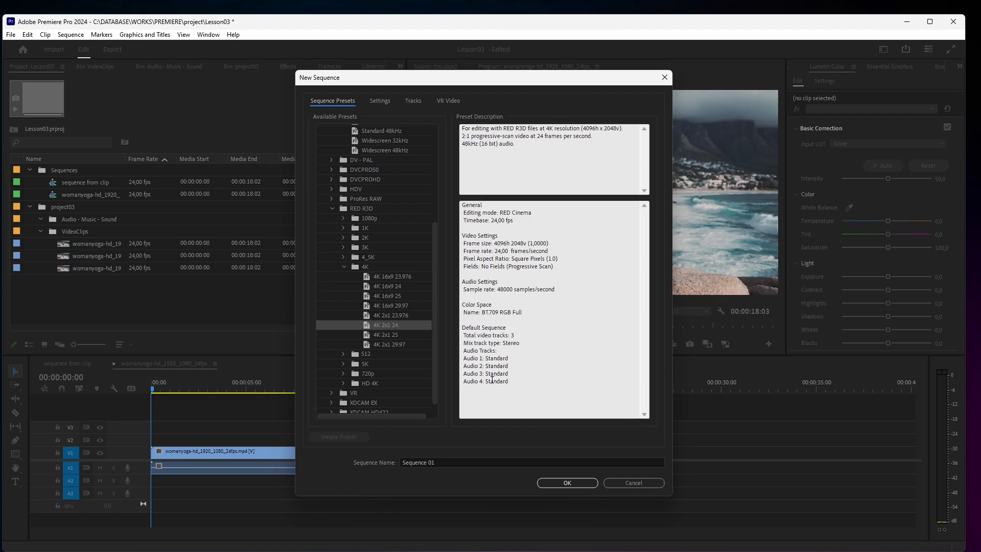
pyautogui.click(584, 484)
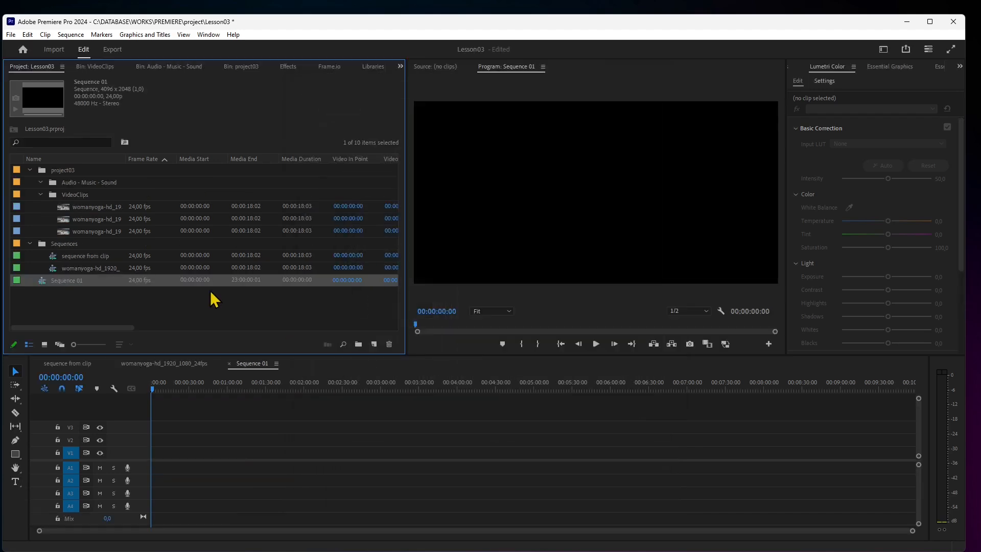
# Rename the new 4096 x 2048 sequence as 4k sequence.
pyautogui.click(71, 280)
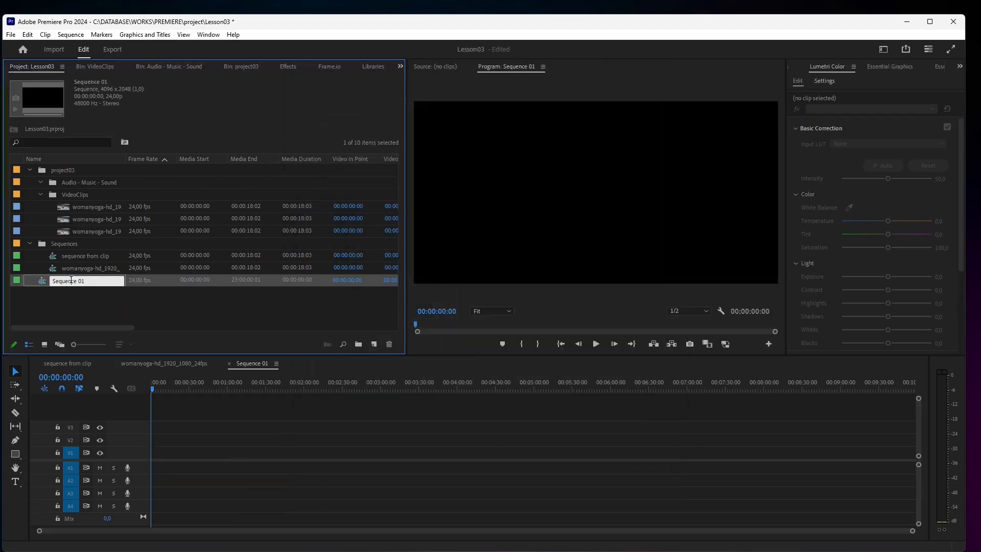
pyautogui.write('4k sequence')
pyautogui.click(31, 291)
pyautogui.click(50, 283)
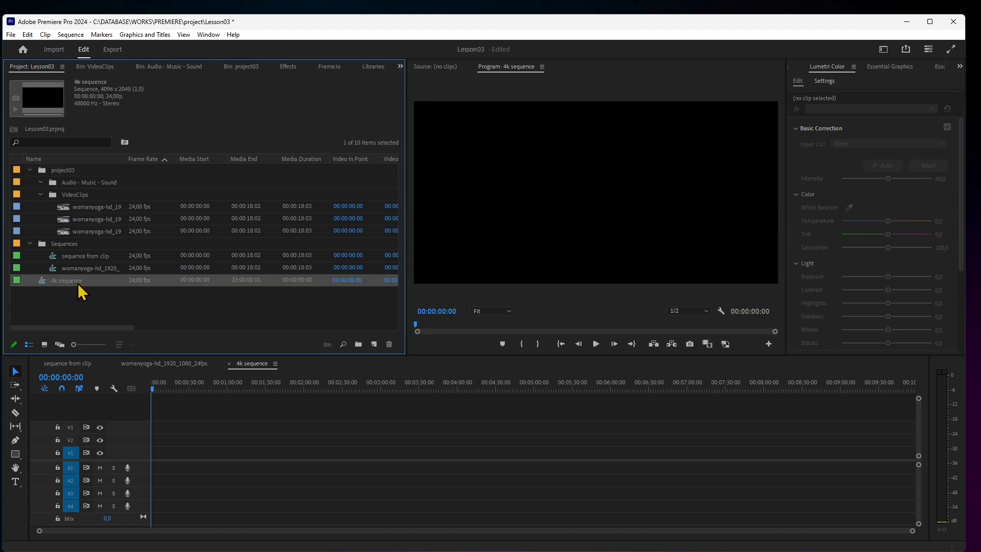
# Create another new sequence from the DV - 24P preset Standard 48kHz, checking its frame size in the preset description.
pyautogui.click(374, 344)
pyautogui.click(385, 358)
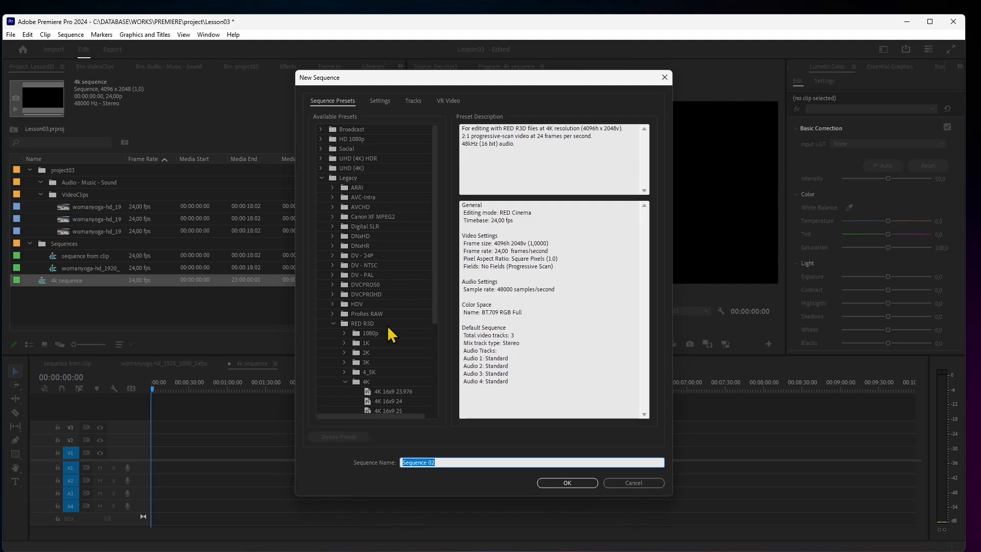
pyautogui.scroll(-1, 378, 307)
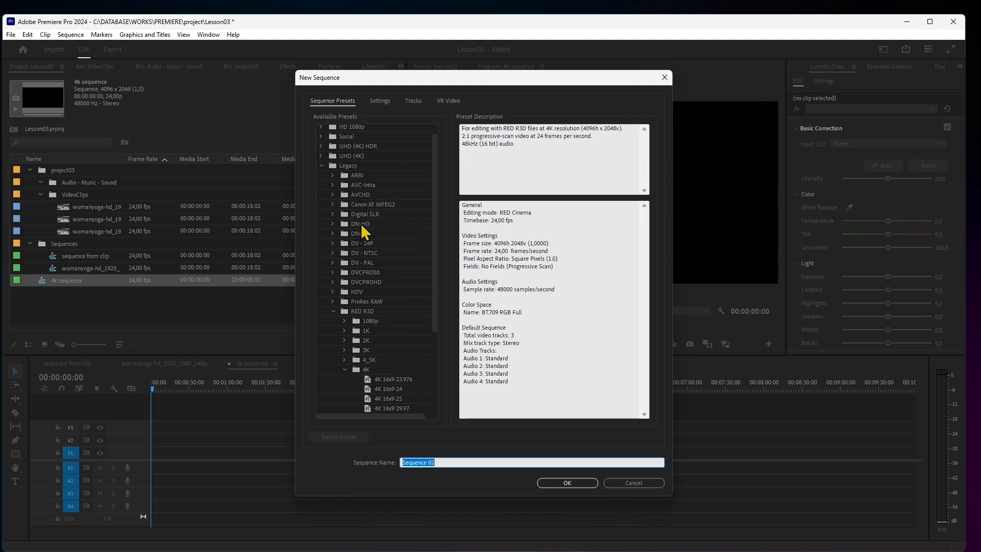
pyautogui.click(366, 244)
pyautogui.click(333, 243)
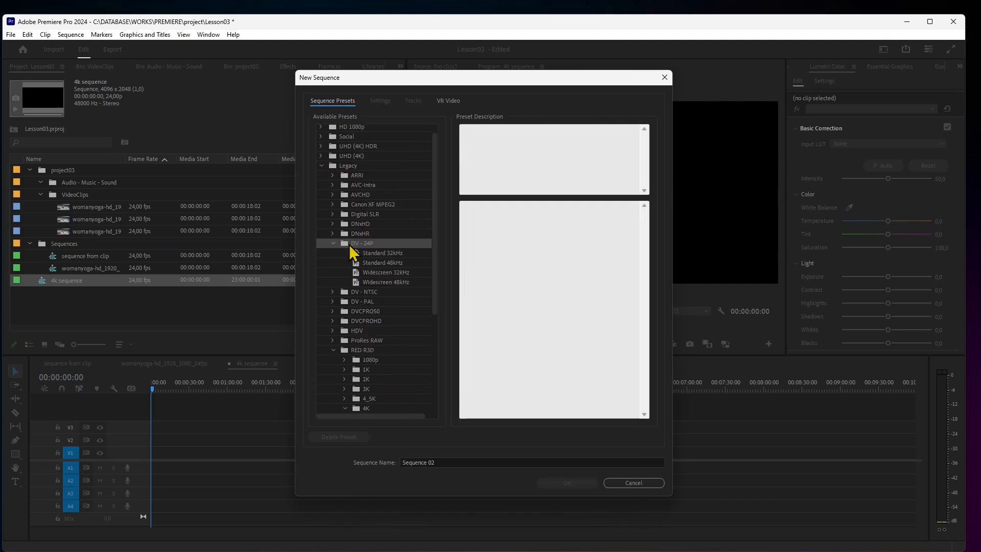
pyautogui.click(372, 265)
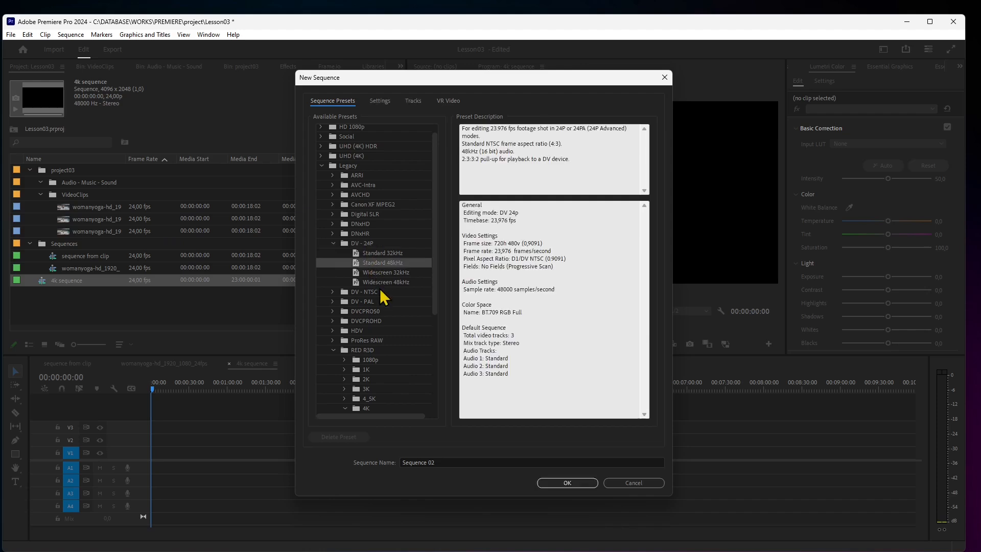
pyautogui.moveTo(494, 243); pyautogui.dragTo(526, 244)
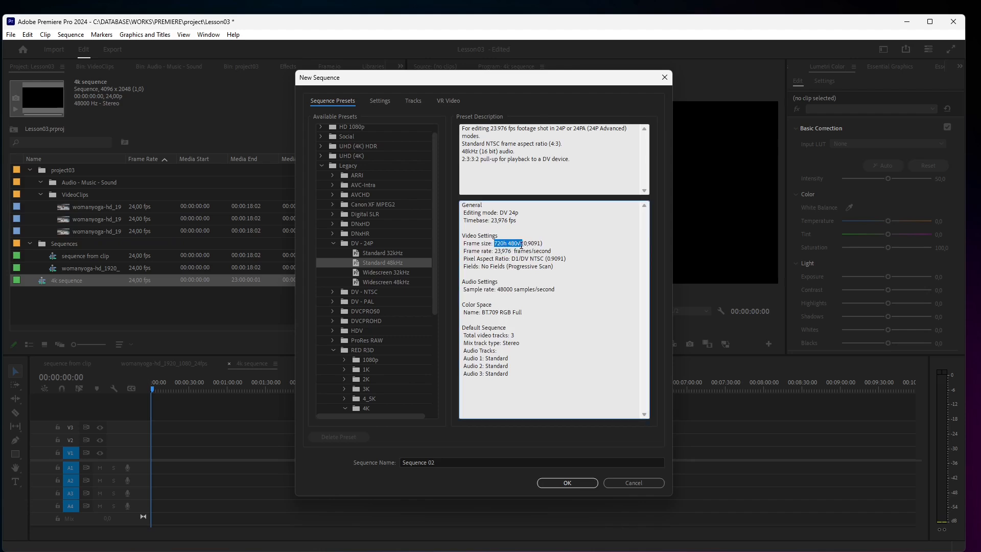
pyautogui.click(560, 481)
# Rename the new 720 x 480 sequence as smaller res.
pyautogui.click(71, 279)
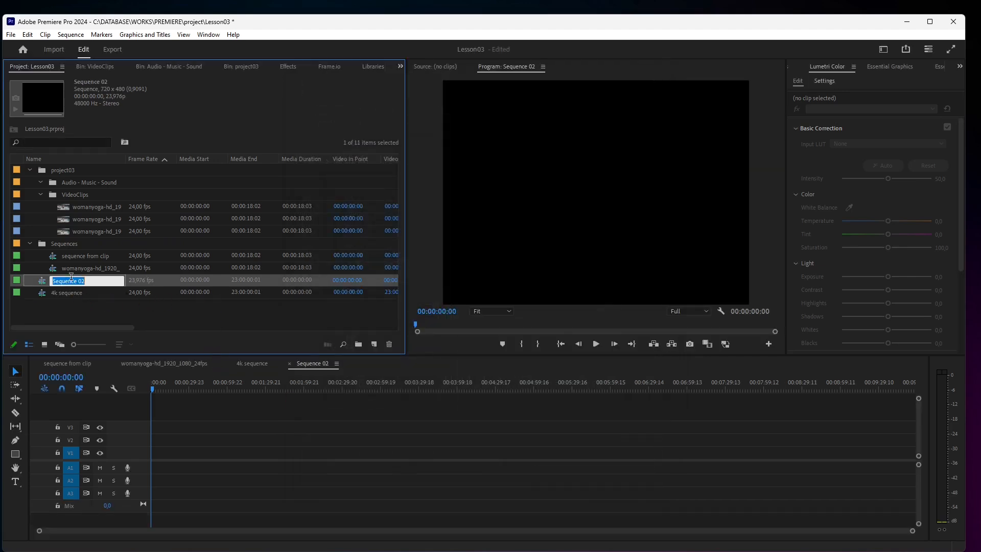
pyautogui.write('smal')
pyautogui.press('Return')
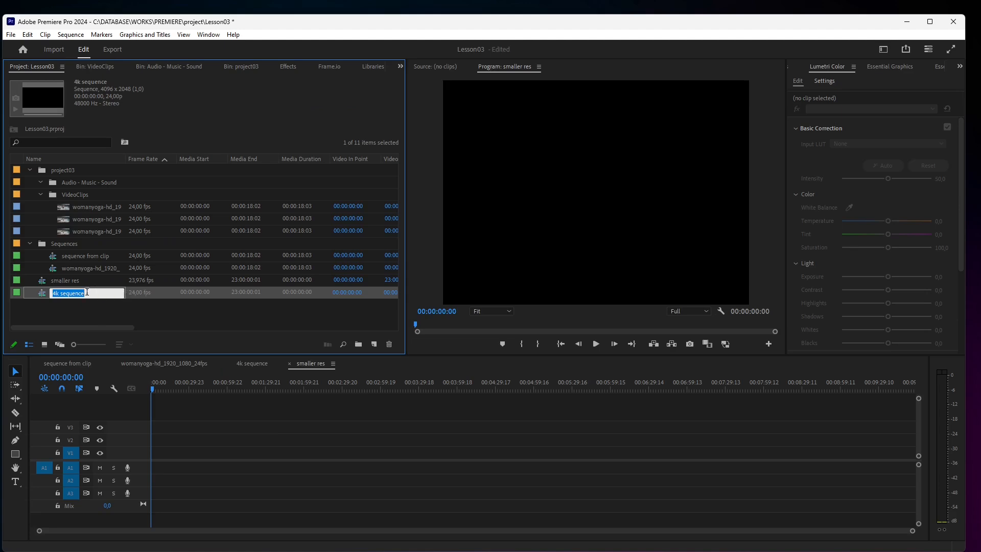
pyautogui.click(64, 308)
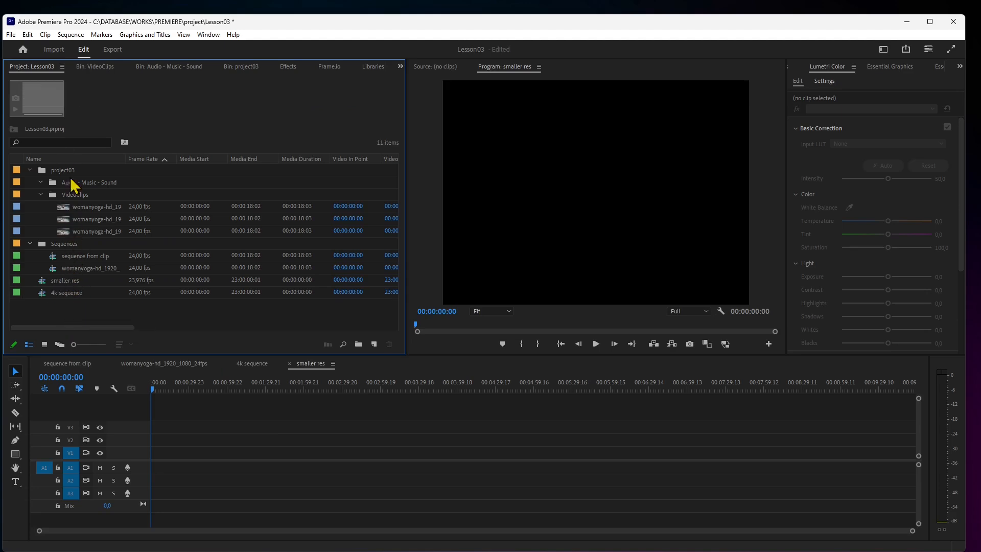
# Add the second womanyoga-hd_1920_1080_24fps.mp4 clip in the VideoClips bin to the start of the smaller res sequence, keeping the existing sequence settings.
pyautogui.click(66, 281)
pyautogui.click(77, 218)
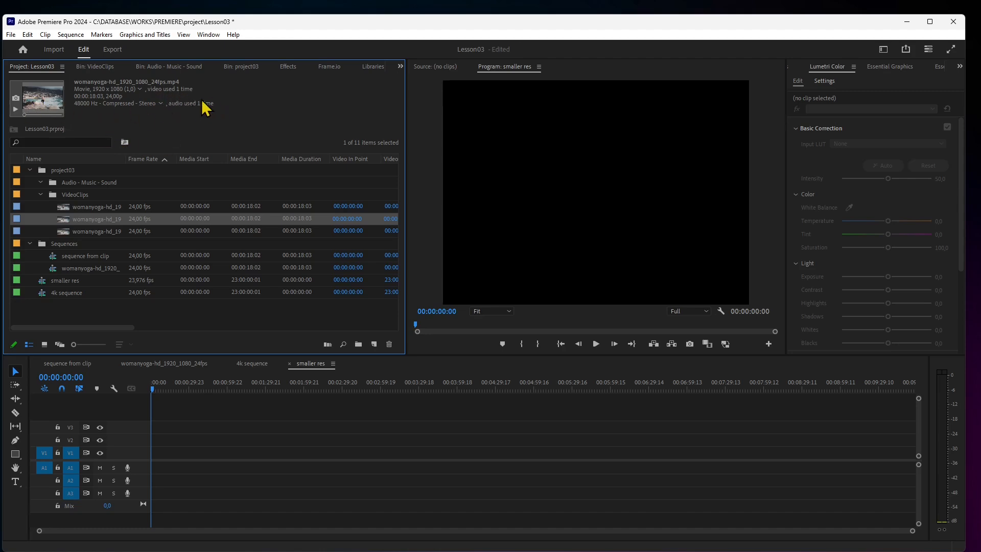
pyautogui.moveTo(67, 221); pyautogui.dragTo(173, 470)
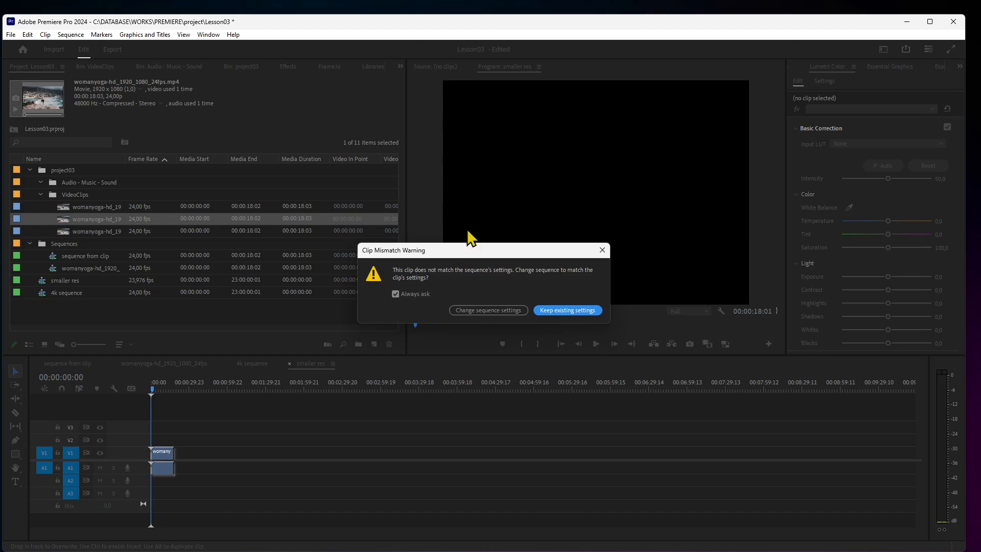
pyautogui.moveTo(471, 252); pyautogui.dragTo(434, 232)
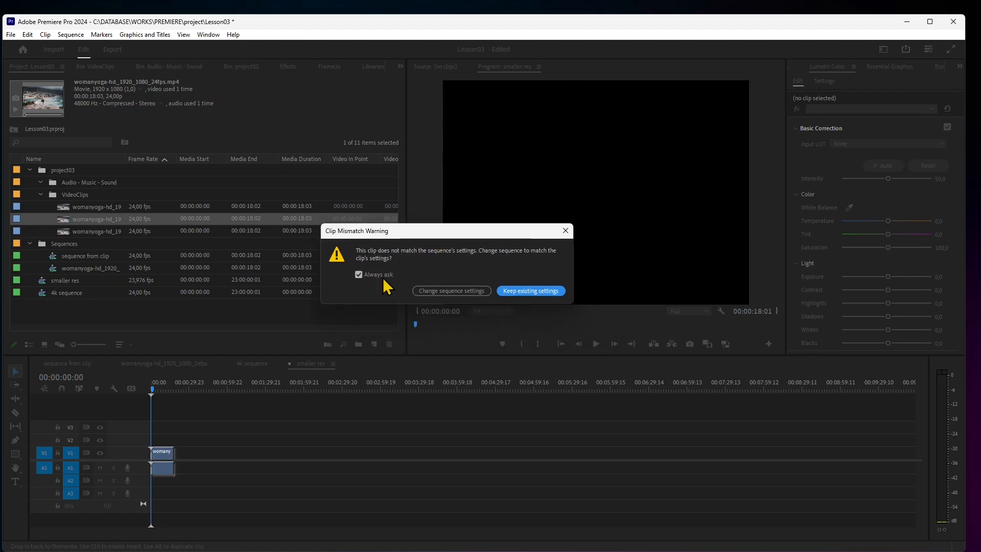
pyautogui.moveTo(399, 235); pyautogui.dragTo(399, 235)
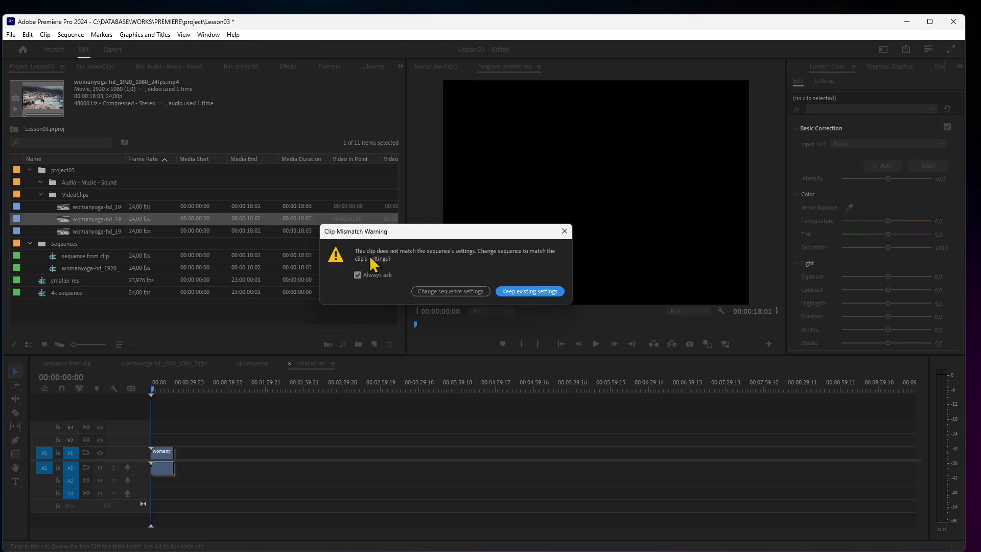
pyautogui.moveTo(432, 233); pyautogui.dragTo(442, 231)
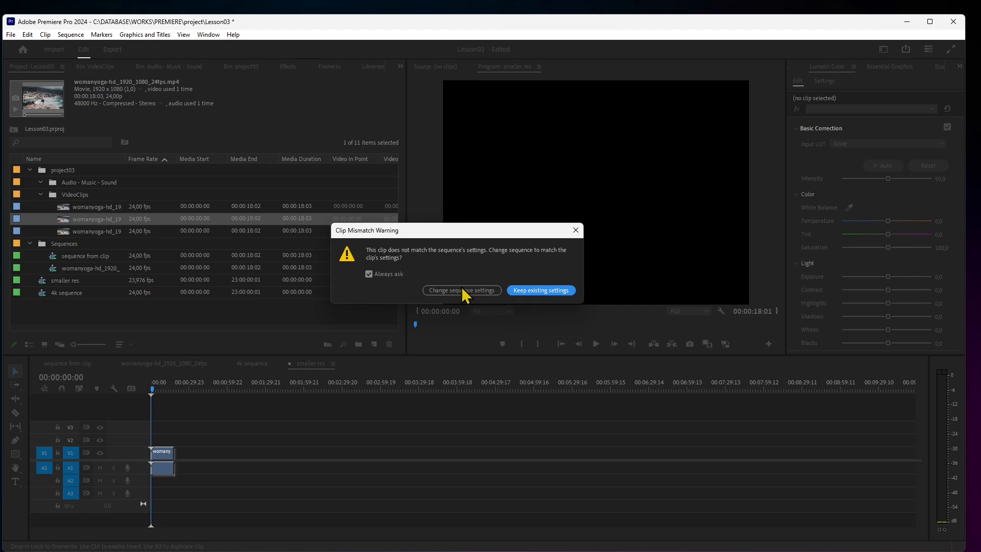
pyautogui.click(534, 290)
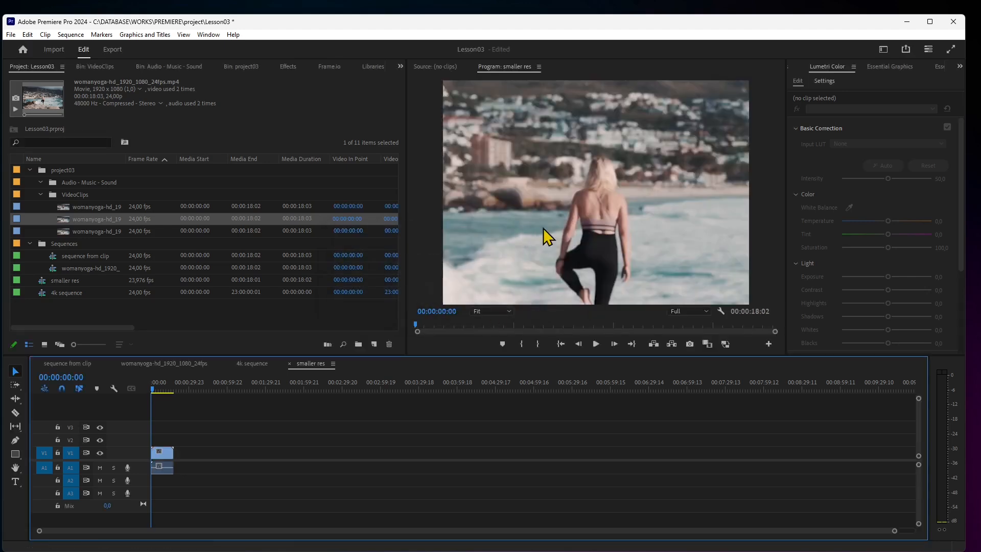
# Scrub through the clip in the smaller res sequence and compare the sequence's frame size with the source clip's.
pyautogui.scroll(-1, 566, 221)
pyautogui.scroll(1, 566, 222)
pyautogui.scroll(-7, 598, 224)
pyautogui.moveTo(155, 391); pyautogui.dragTo(160, 391)
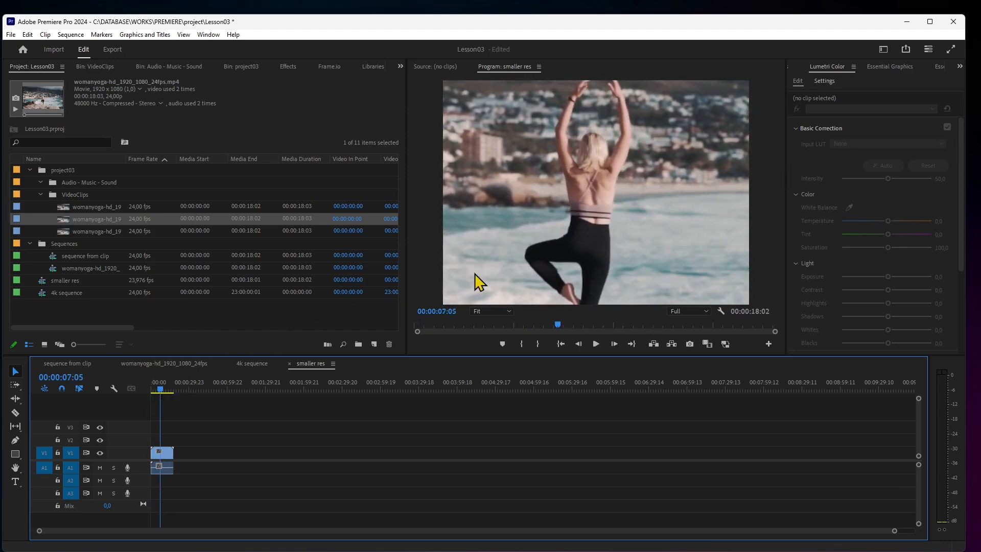
pyautogui.moveTo(162, 392); pyautogui.dragTo(166, 397)
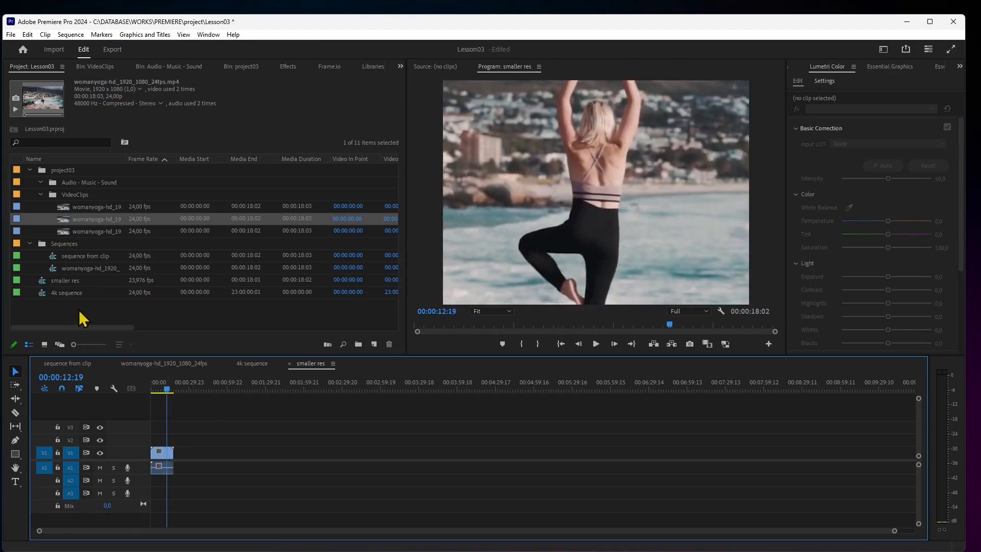
pyautogui.click(66, 281)
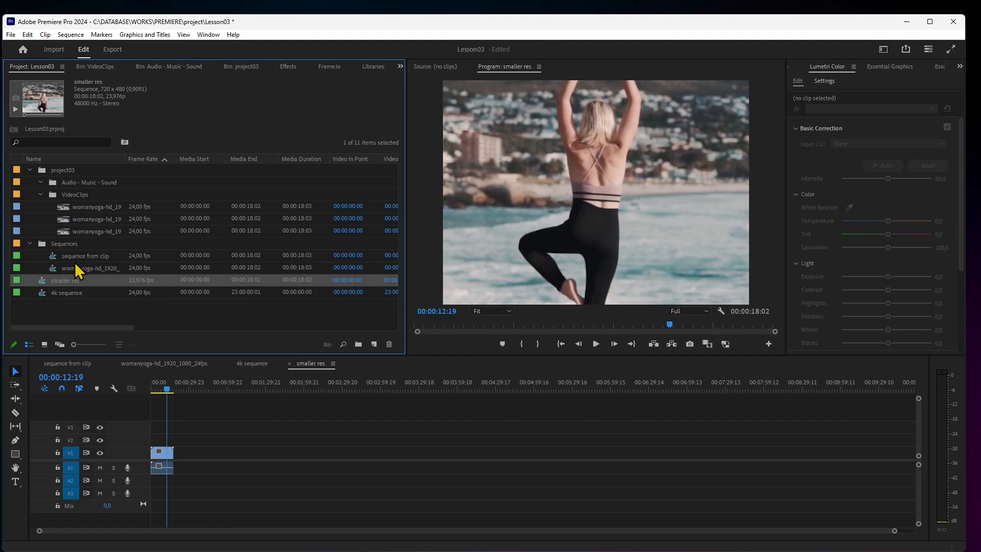
pyautogui.click(82, 224)
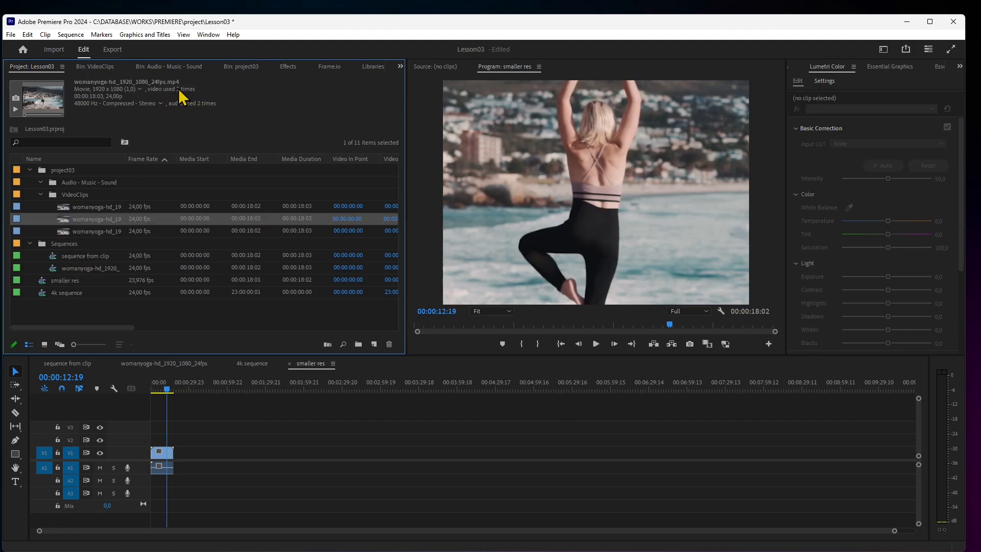
# Open 4k sequence and place the second womanyoga clip at its start on V1 and A1, keeping the existing sequence settings.
pyautogui.click(64, 293)
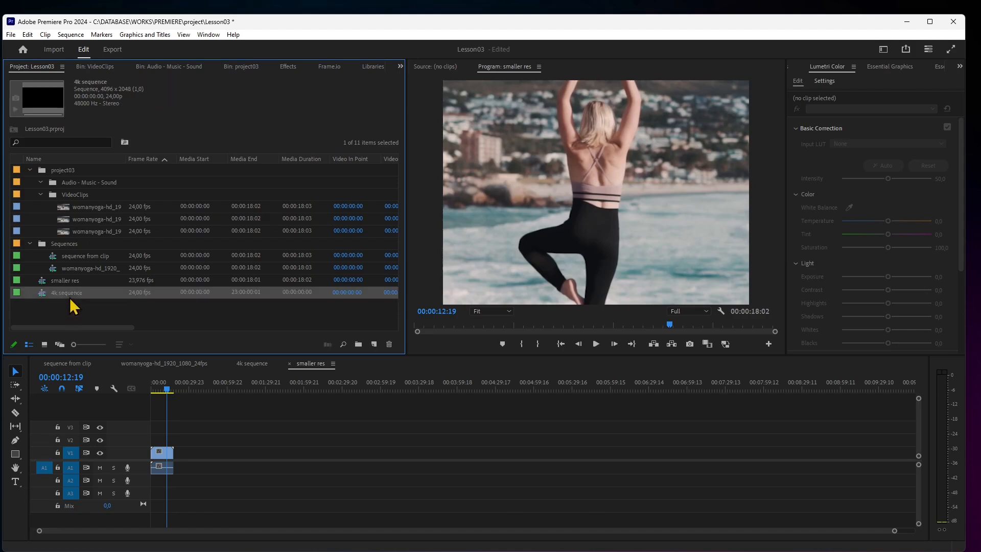
pyautogui.doubleClick(42, 295)
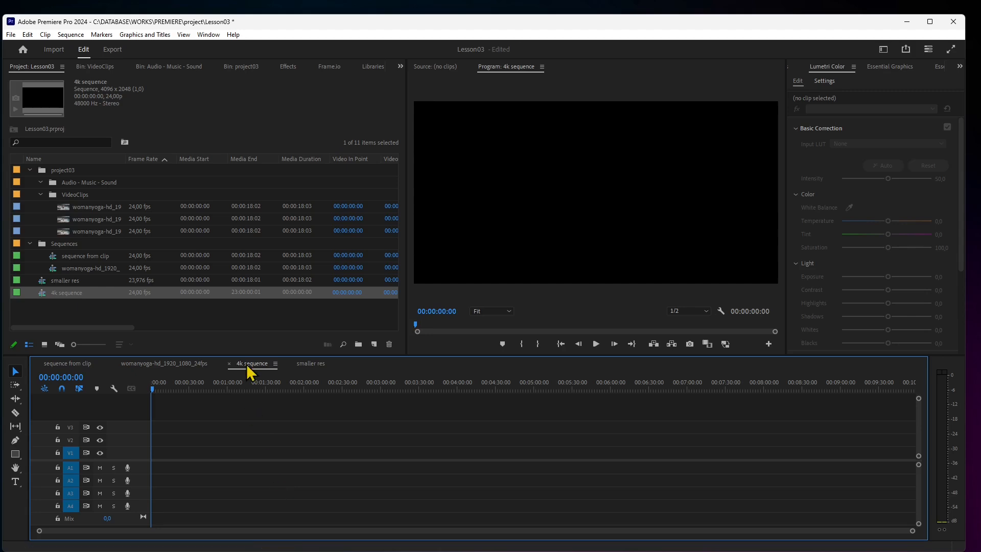
pyautogui.moveTo(97, 223); pyautogui.dragTo(155, 465)
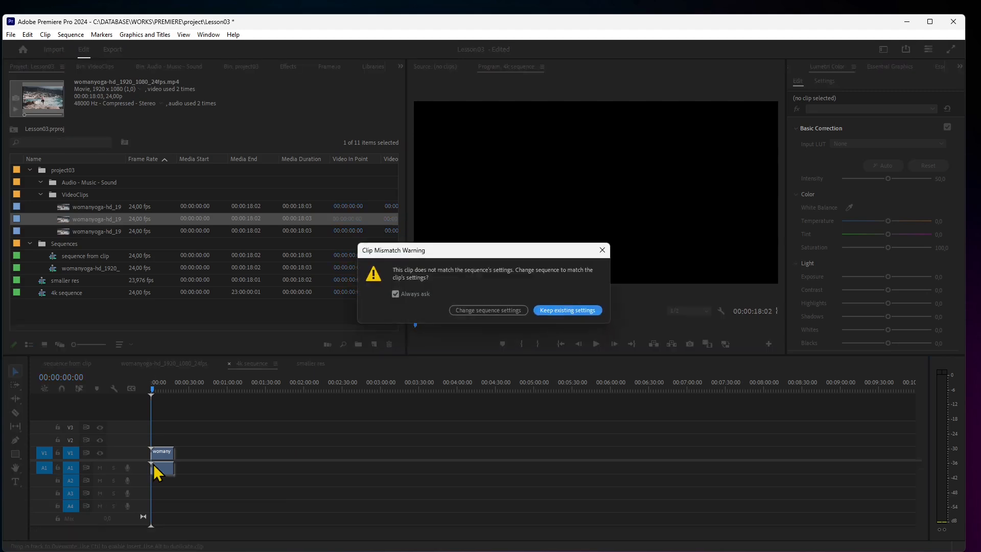
pyautogui.moveTo(471, 252); pyautogui.dragTo(412, 241)
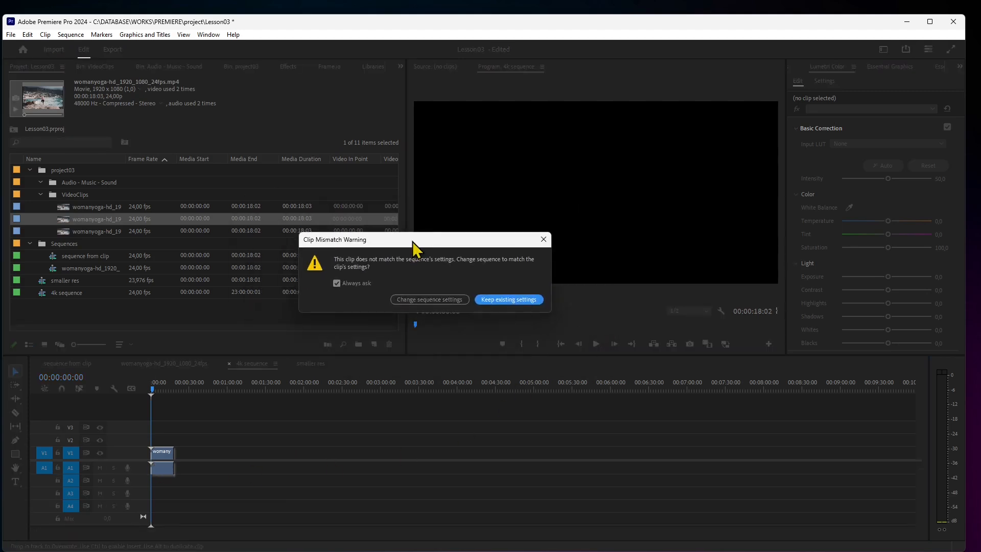
pyautogui.click(499, 300)
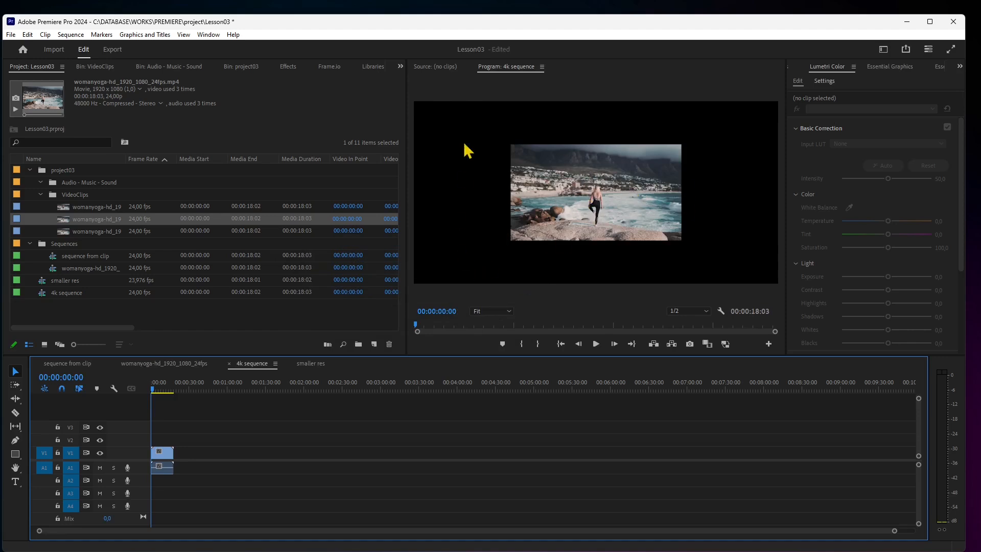
# Scrub through 4k sequence and compare how the clip fills the frame in each of the four open sequences.
pyautogui.moveTo(158, 395)
pyautogui.mouseDown()
pyautogui.moveTo(170, 404)
pyautogui.moveTo(159, 393)
pyautogui.moveTo(175, 396)
pyautogui.moveTo(163, 410)
pyautogui.mouseUp()
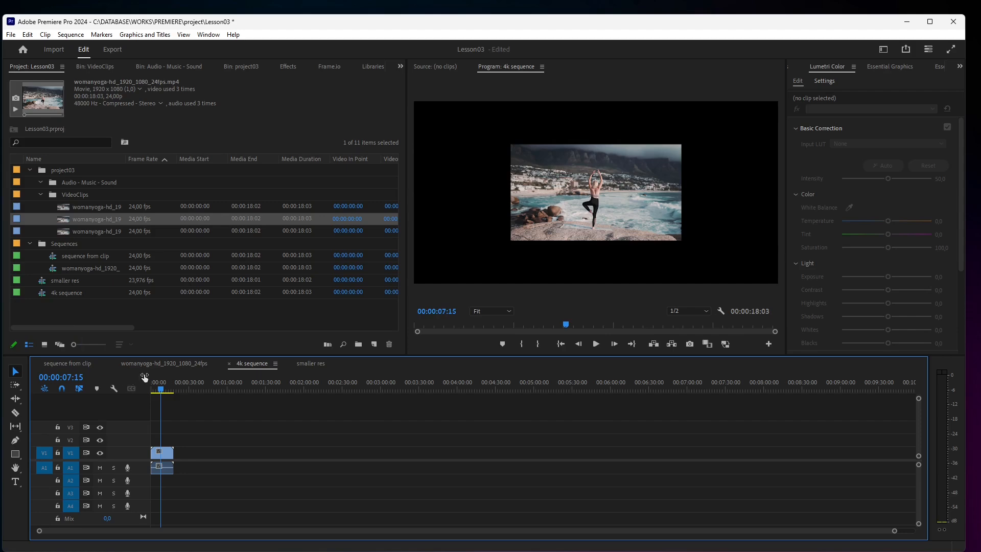
pyautogui.click(186, 366)
pyautogui.click(74, 364)
pyautogui.click(179, 365)
pyautogui.click(256, 366)
pyautogui.click(309, 364)
pyautogui.click(252, 365)
pyautogui.click(169, 364)
# Examine the frame size and frame rate of the womanyoga clips and the sequences in the project.
pyautogui.click(81, 219)
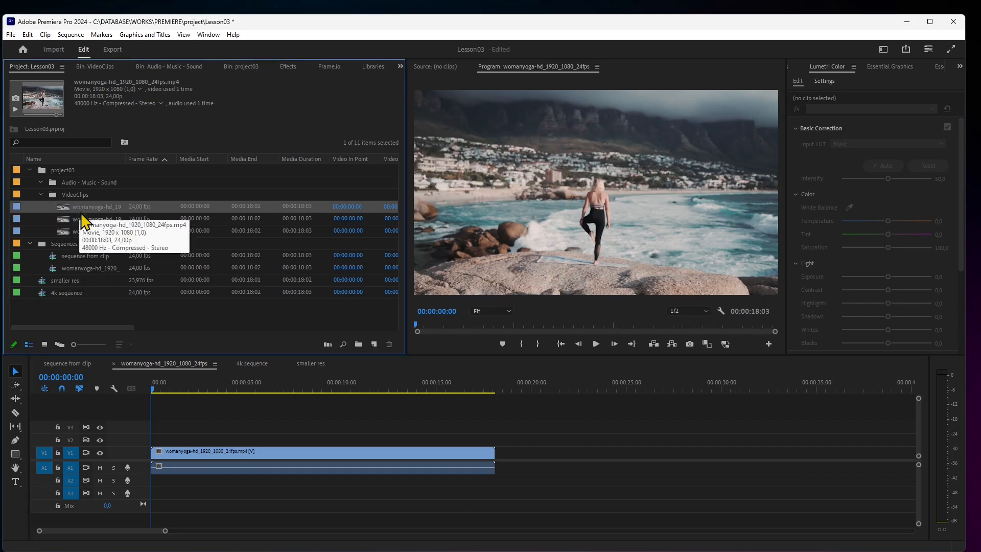
pyautogui.click(87, 268)
pyautogui.click(73, 281)
pyautogui.click(72, 293)
pyautogui.click(78, 281)
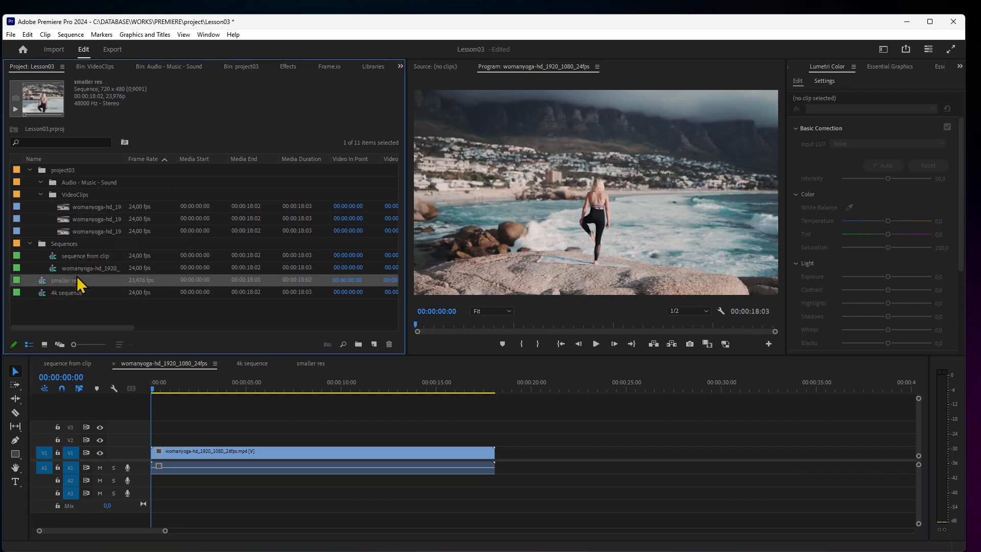
pyautogui.click(81, 258)
pyautogui.click(90, 219)
pyautogui.click(92, 207)
# Load the first womanyoga clip in the Source monitor and open sequence from clip, comparing the Source and Program monitors.
pyautogui.click(426, 66)
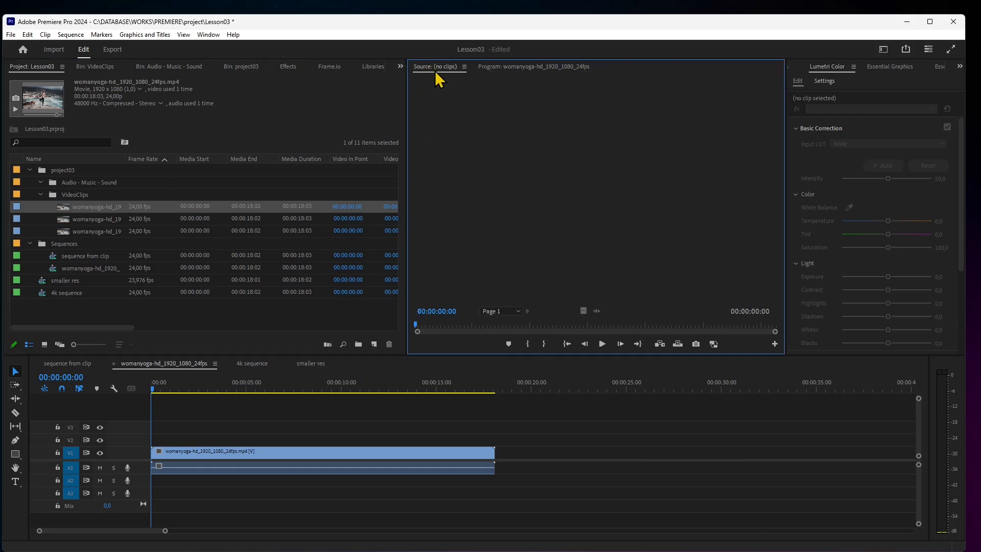
pyautogui.doubleClick(65, 207)
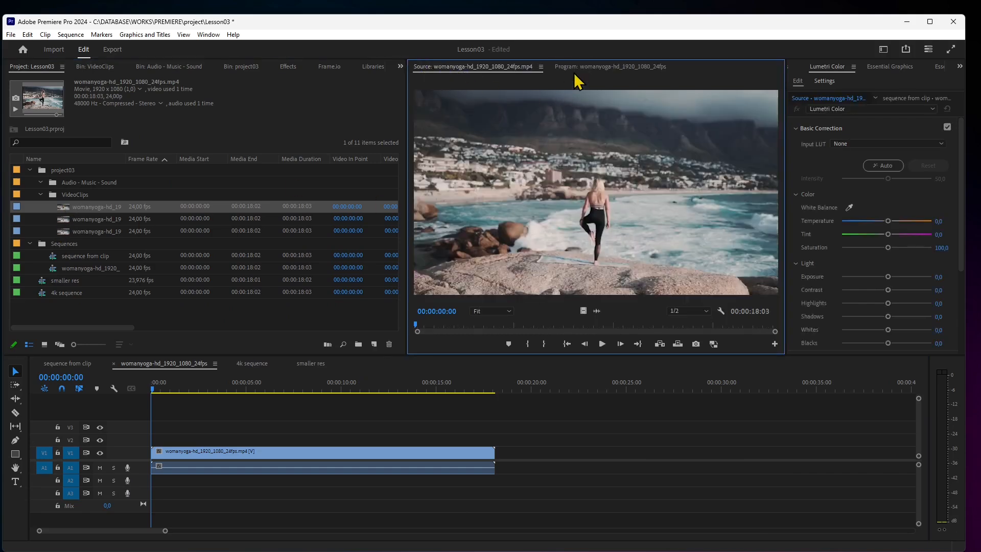
pyautogui.doubleClick(69, 256)
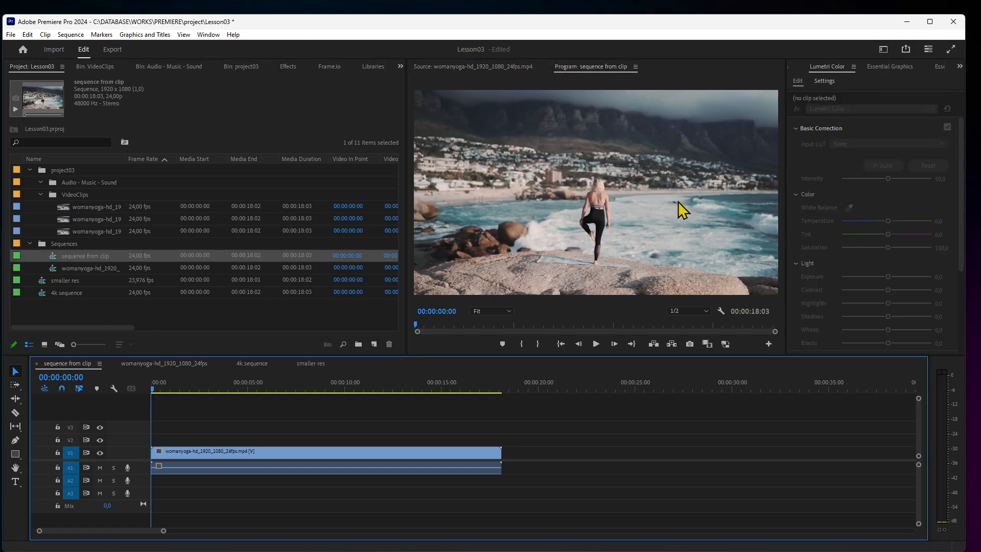
pyautogui.click(497, 69)
pyautogui.click(593, 67)
pyautogui.click(495, 69)
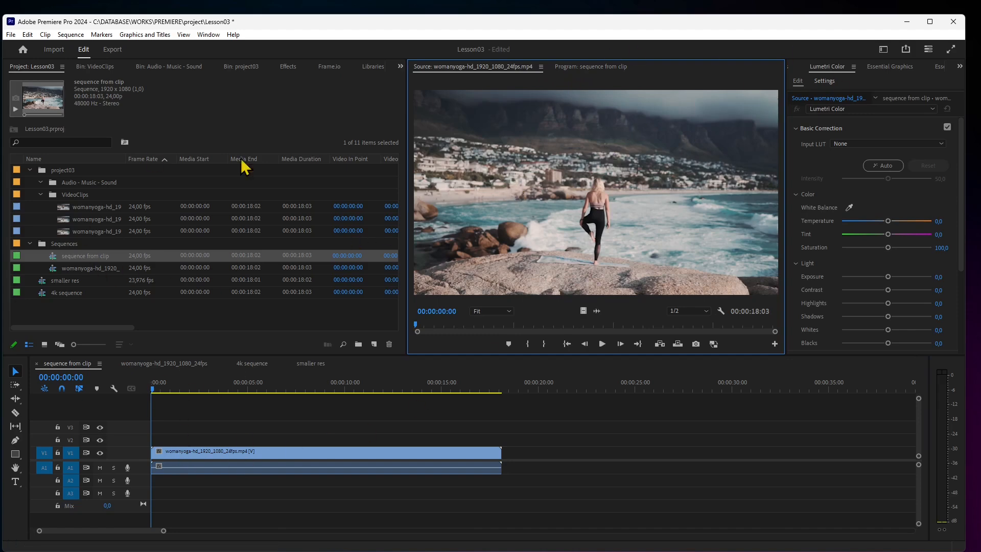
# Select the images Lesson 02, Lezione 02, Lezione 03, Lesson 01b and Lesson 01 in the PREMIERE folder for import.
pyautogui.click(88, 319)
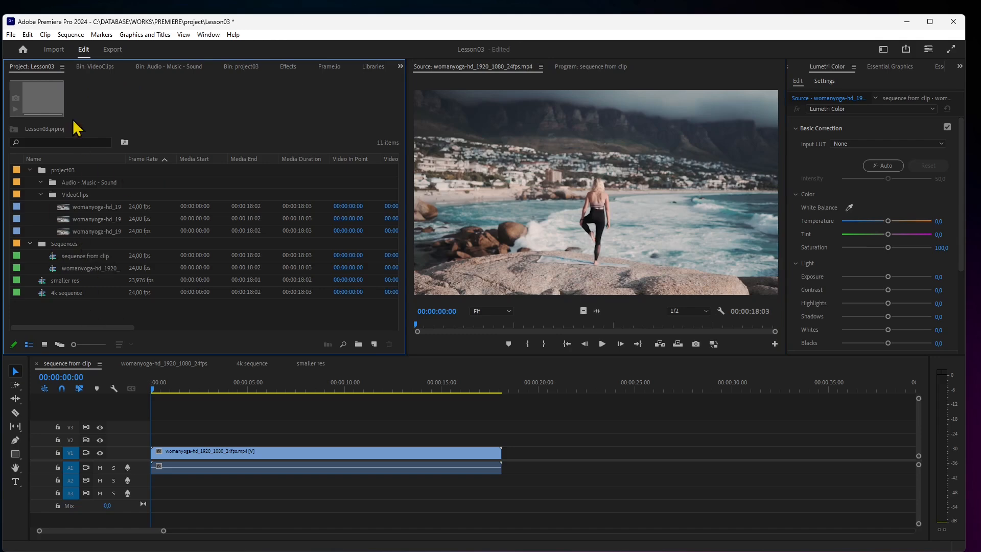
pyautogui.click(57, 51)
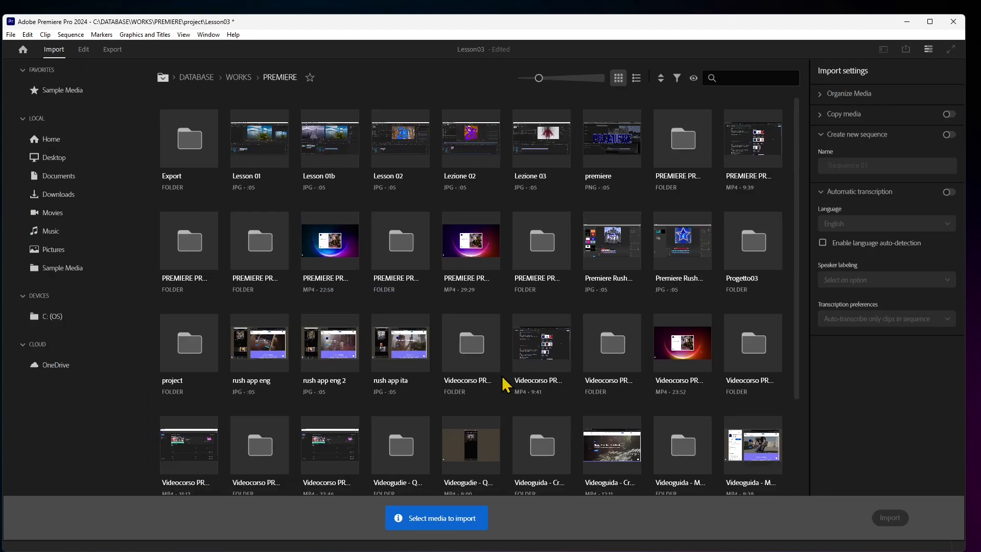
pyautogui.scroll(-2, 506, 383)
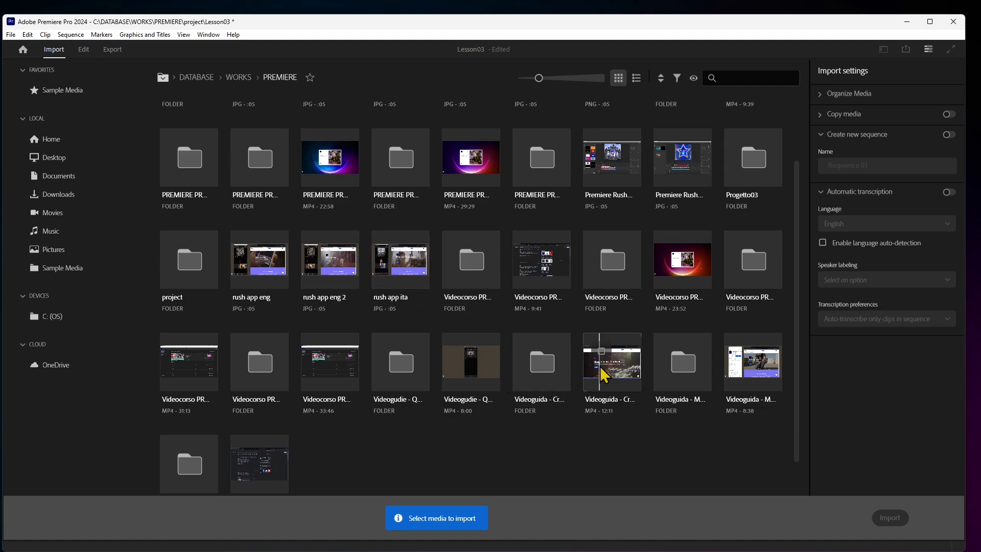
pyautogui.scroll(2, 559, 286)
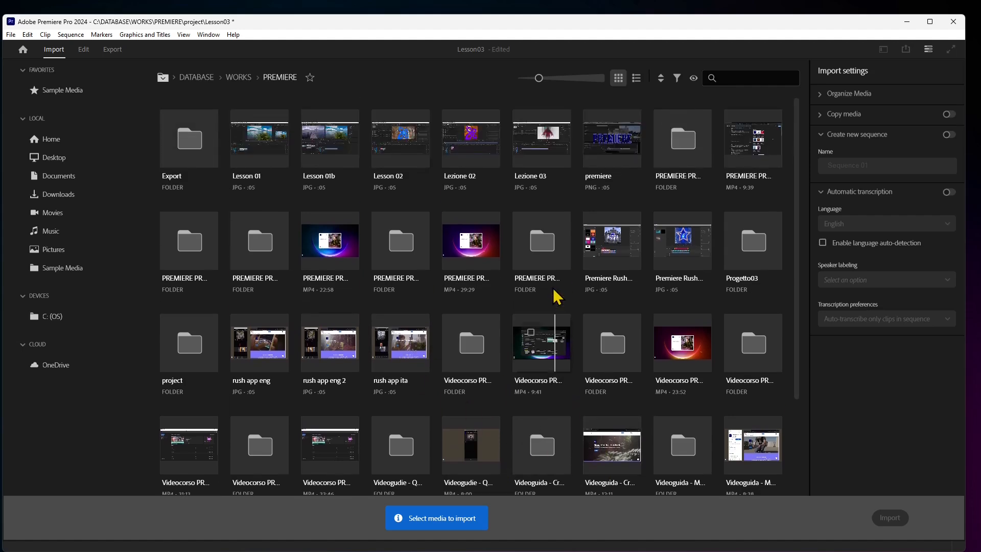
pyautogui.click(464, 236)
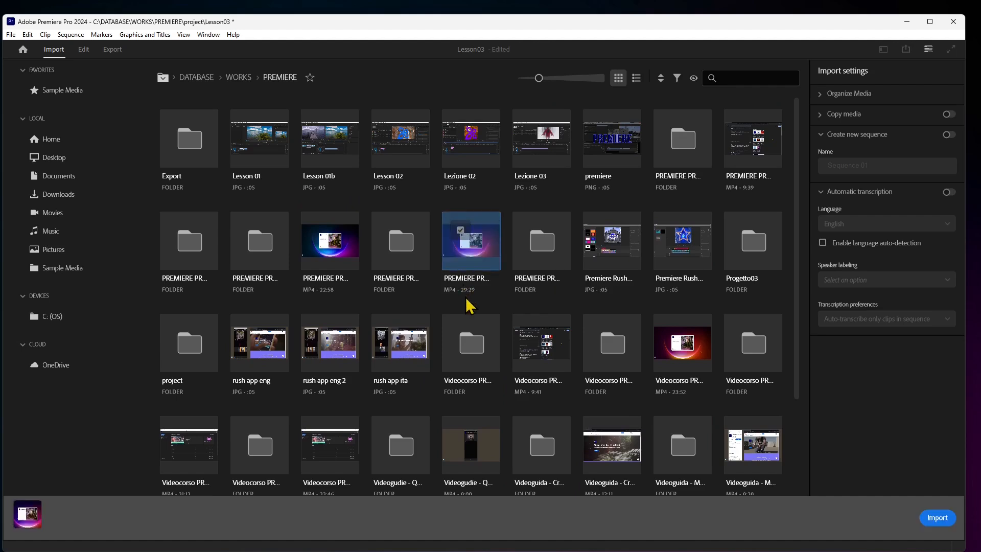
pyautogui.click(463, 231)
pyautogui.click(393, 131)
pyautogui.click(461, 138)
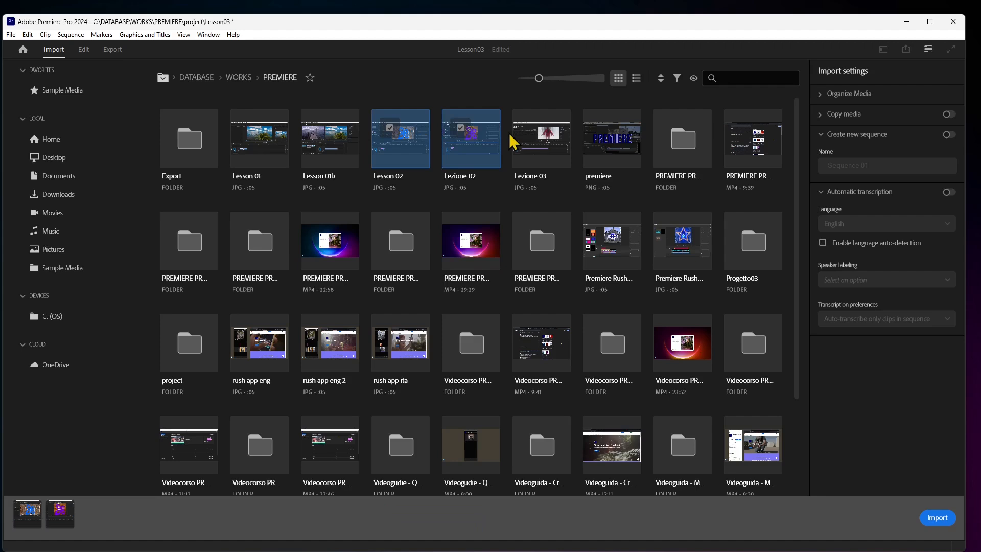
pyautogui.click(532, 134)
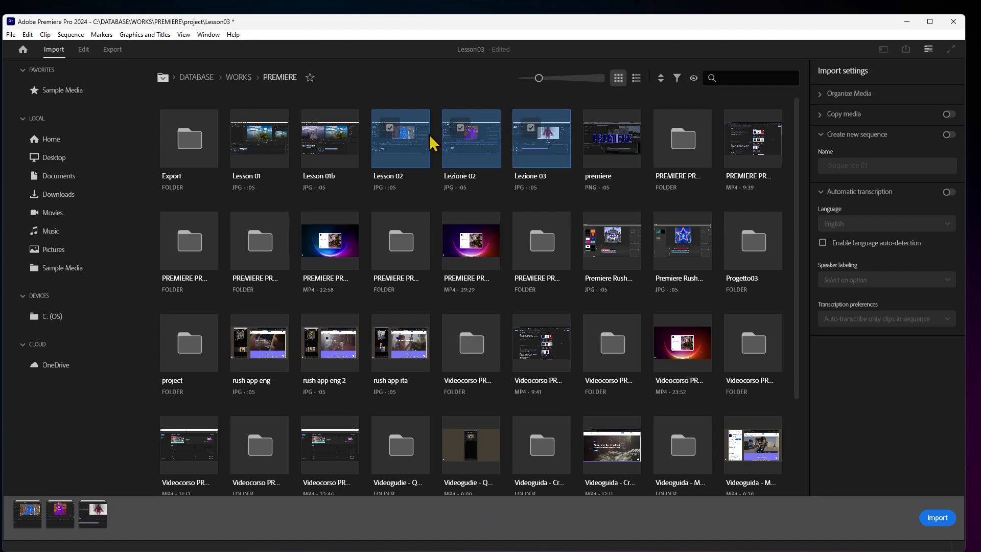
pyautogui.click(320, 129)
pyautogui.click(251, 132)
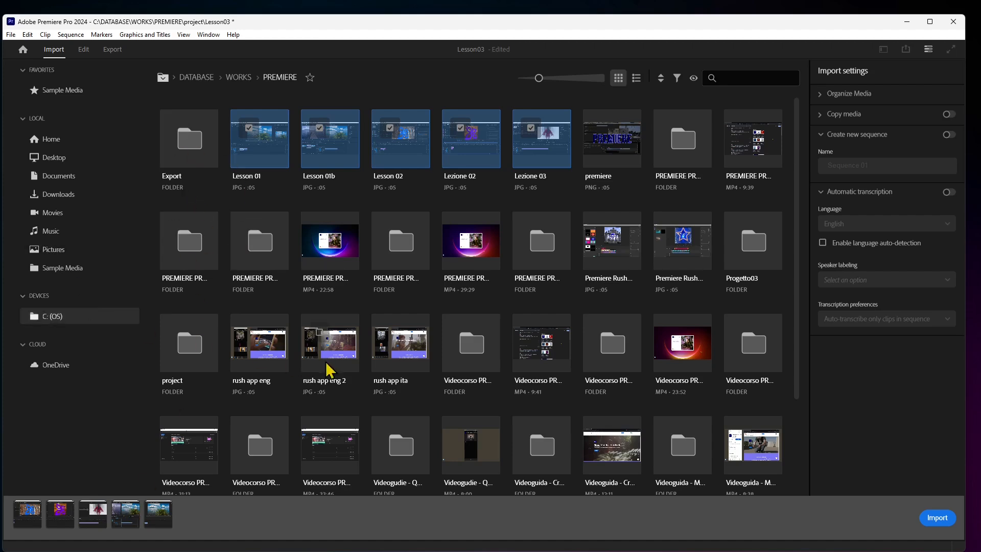
pyautogui.click(461, 335)
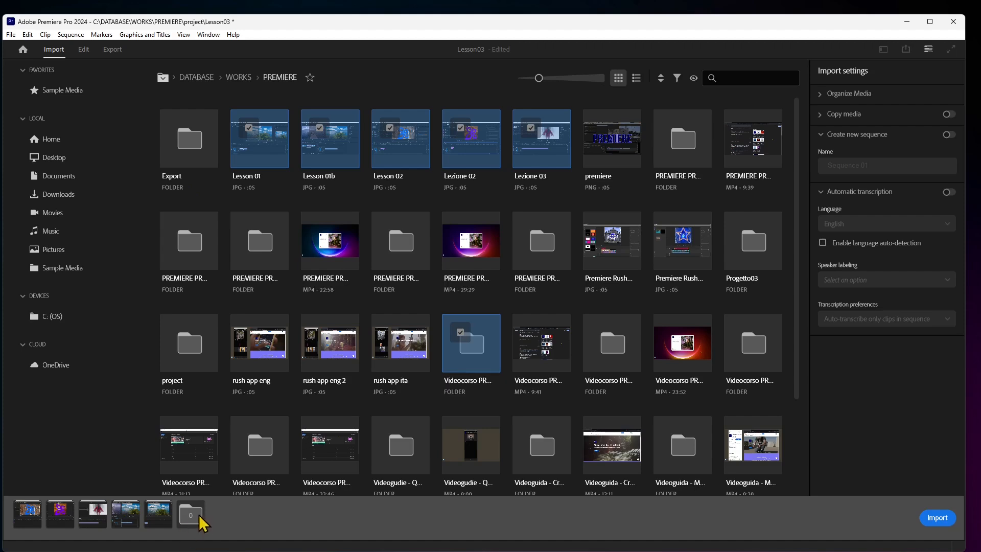
pyautogui.click(462, 339)
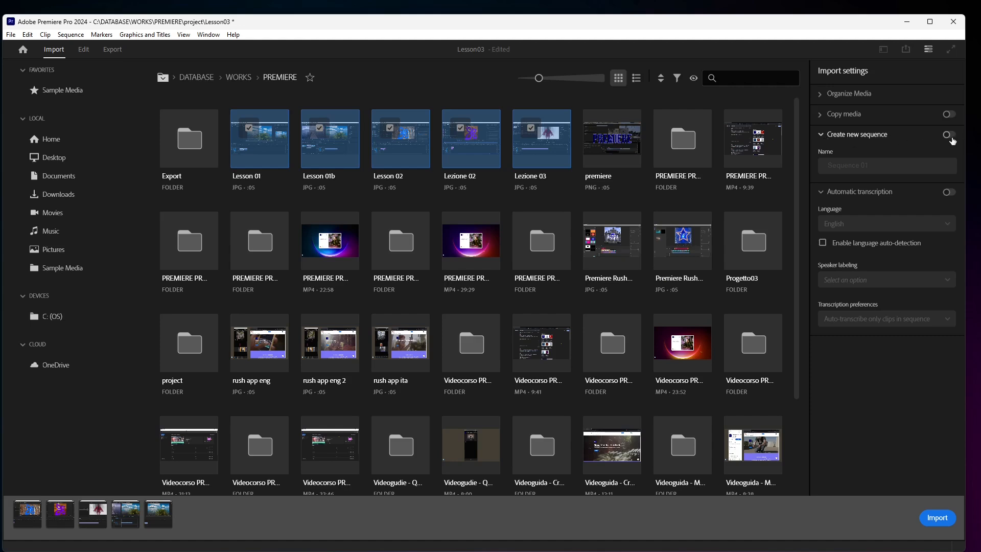
# Import the selected images with a new sequence named Sequence from Import Phase.
pyautogui.click(951, 138)
pyautogui.click(836, 167)
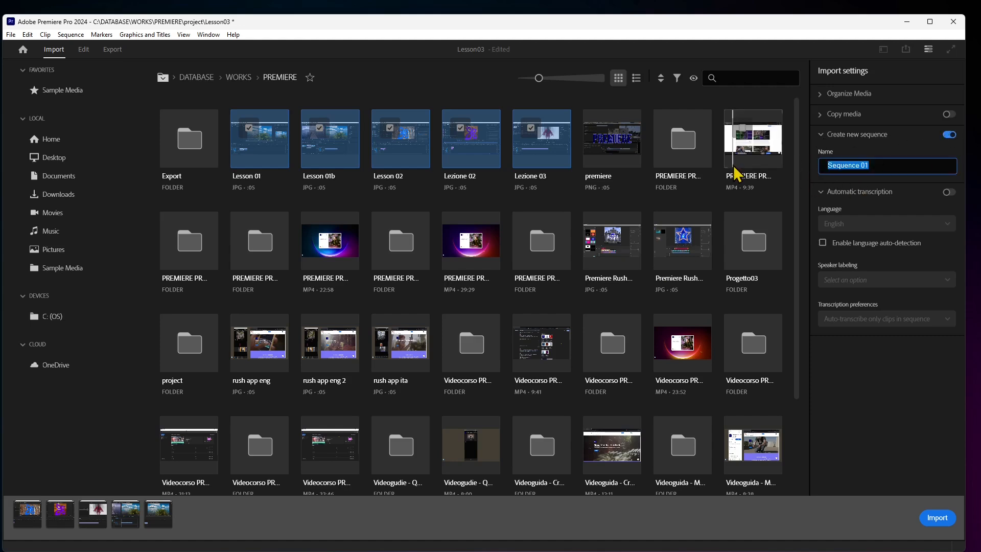
pyautogui.write('Sequence from Import Phase')
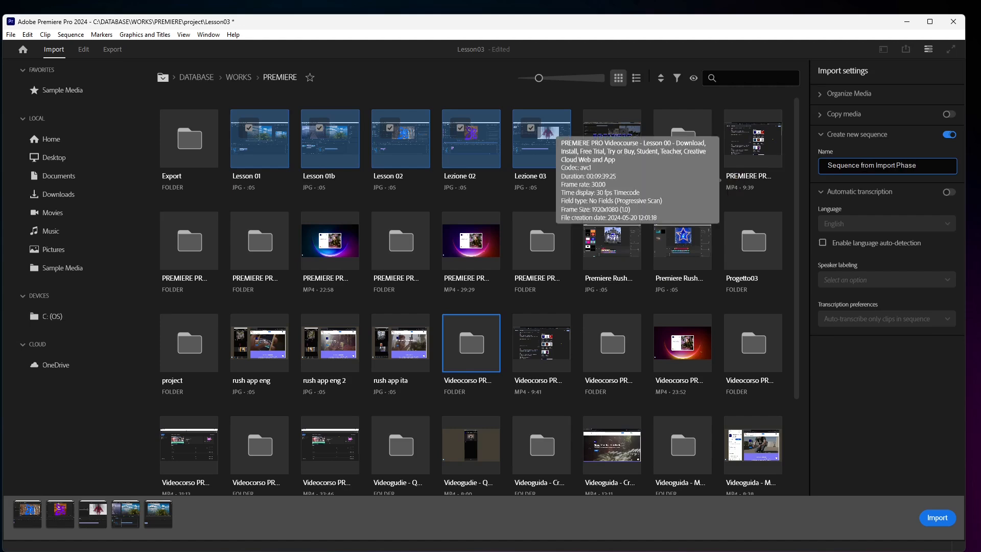
pyautogui.click(937, 517)
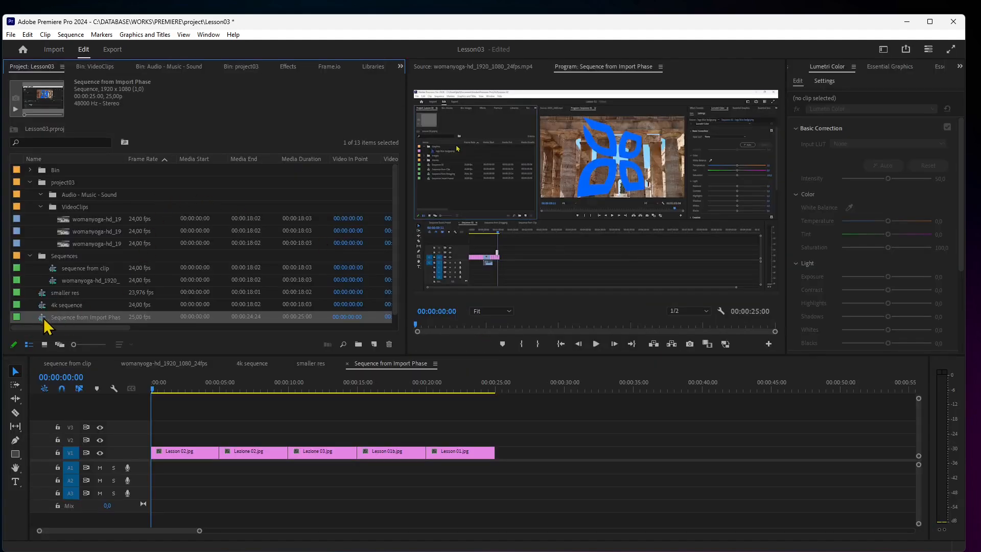
# Review the frame size and frame rate of Sequence from Import Phase in the project's metadata columns.
pyautogui.moveTo(152, 390); pyautogui.dragTo(161, 410)
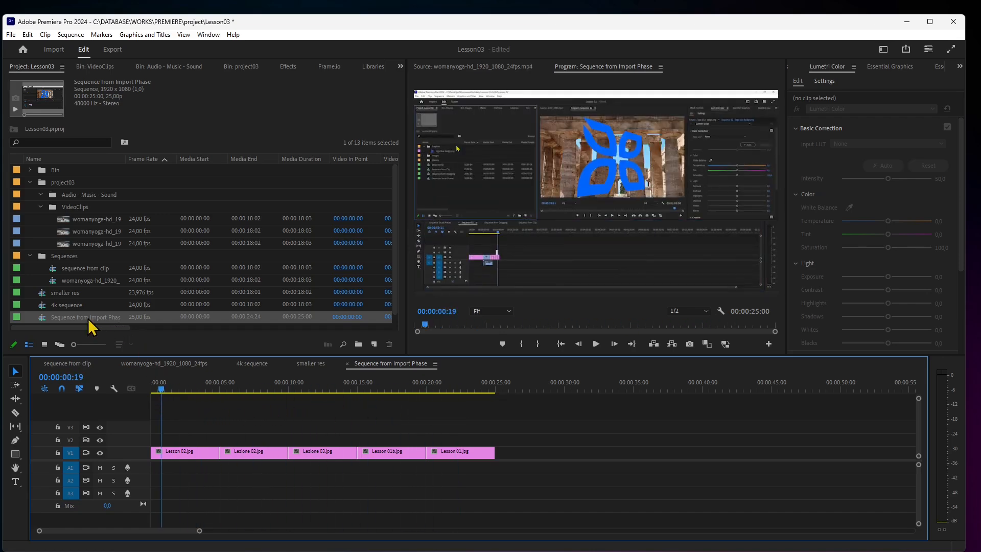
pyautogui.moveTo(166, 394); pyautogui.dragTo(160, 421)
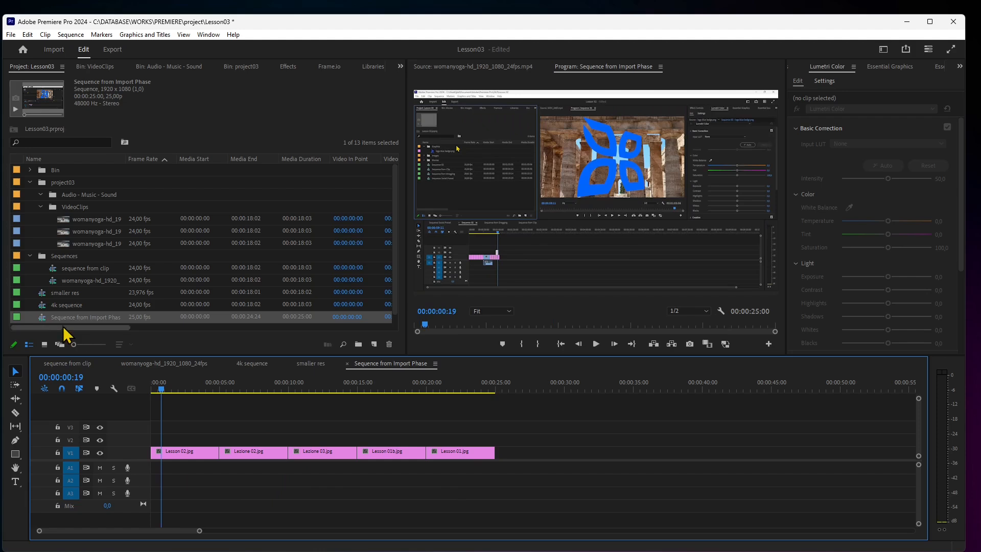
pyautogui.moveTo(116, 330); pyautogui.dragTo(249, 334)
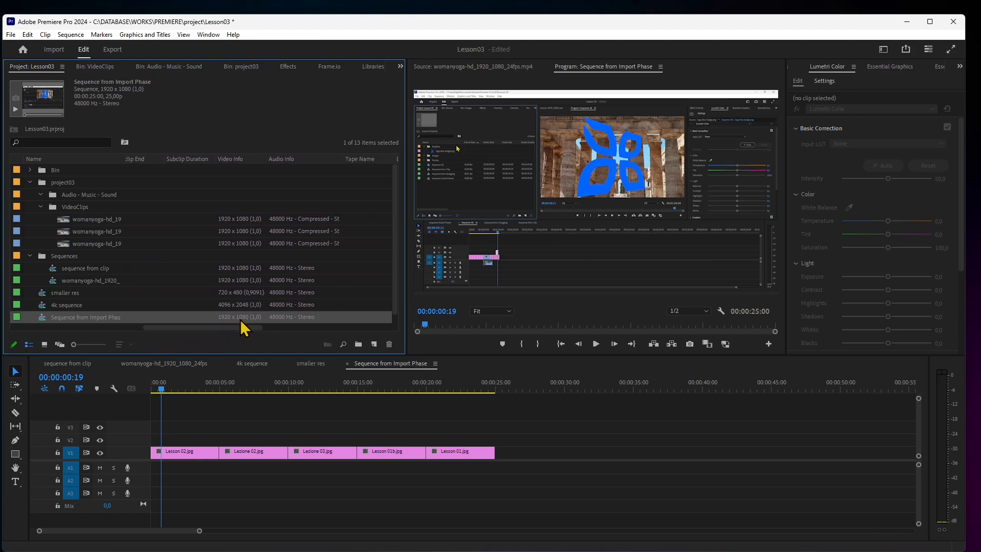
pyautogui.moveTo(255, 328); pyautogui.dragTo(149, 336)
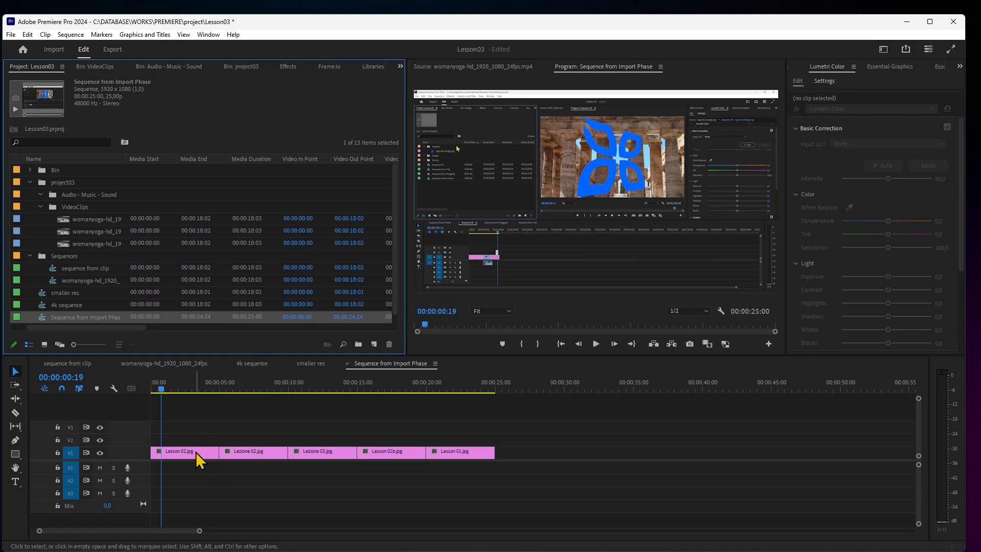
# Open the properties of Sequence from Import Phase, review its frame size, frame rate, audio and color space, and close them.
pyautogui.rightClick(246, 318)
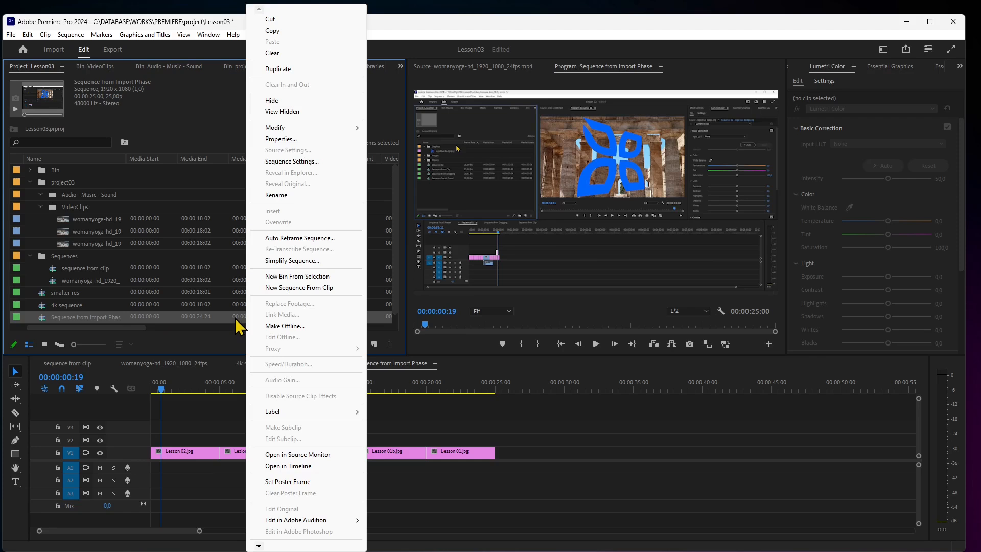
pyautogui.click(297, 139)
pyautogui.moveTo(295, 145); pyautogui.dragTo(327, 143)
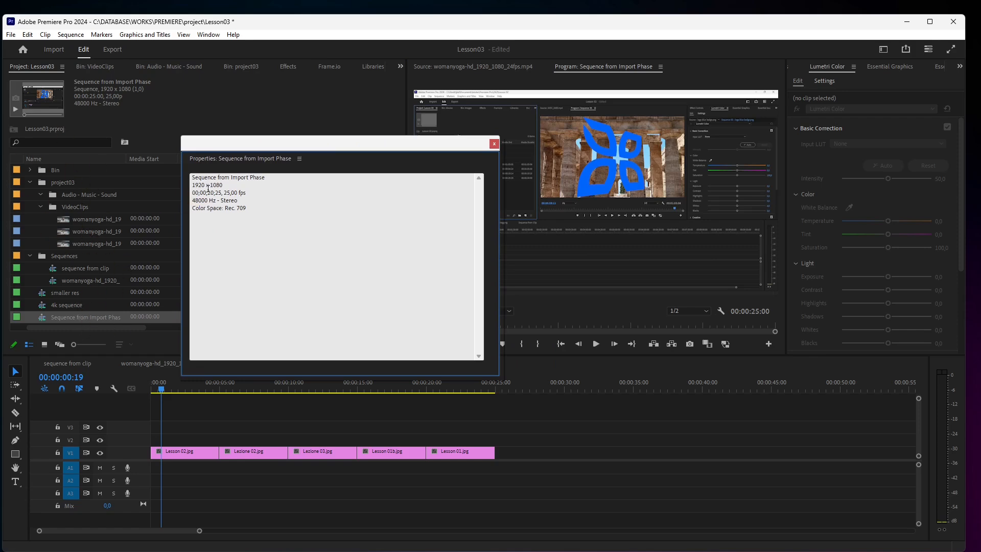
pyautogui.moveTo(190, 184); pyautogui.dragTo(245, 202)
pyautogui.click(235, 196)
pyautogui.click(247, 211)
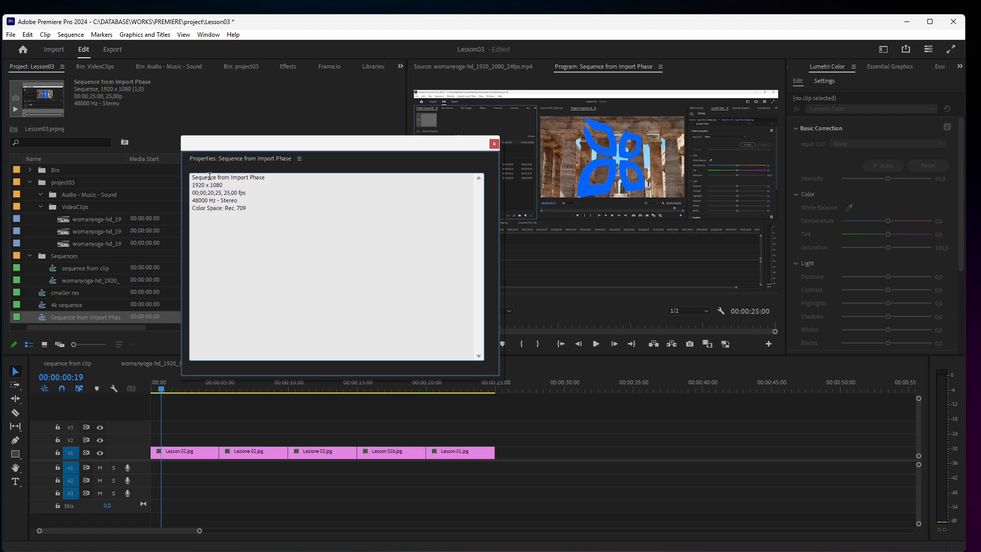
pyautogui.moveTo(213, 209); pyautogui.dragTo(192, 198)
pyautogui.click(196, 192)
pyautogui.click(210, 198)
pyautogui.tripleClick(205, 195)
pyautogui.moveTo(207, 200); pyautogui.dragTo(205, 199)
pyautogui.click(218, 191)
pyautogui.click(493, 143)
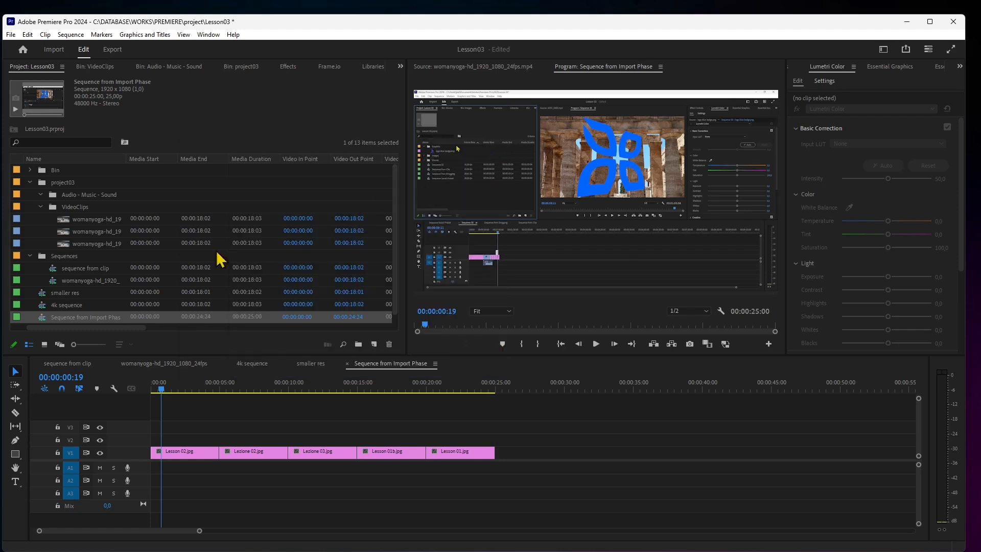
# Open the first womanyoga clip's properties and review its file path, type, file size, image size, frame rate and audio formats.
pyautogui.click(100, 221)
pyautogui.rightClick(95, 221)
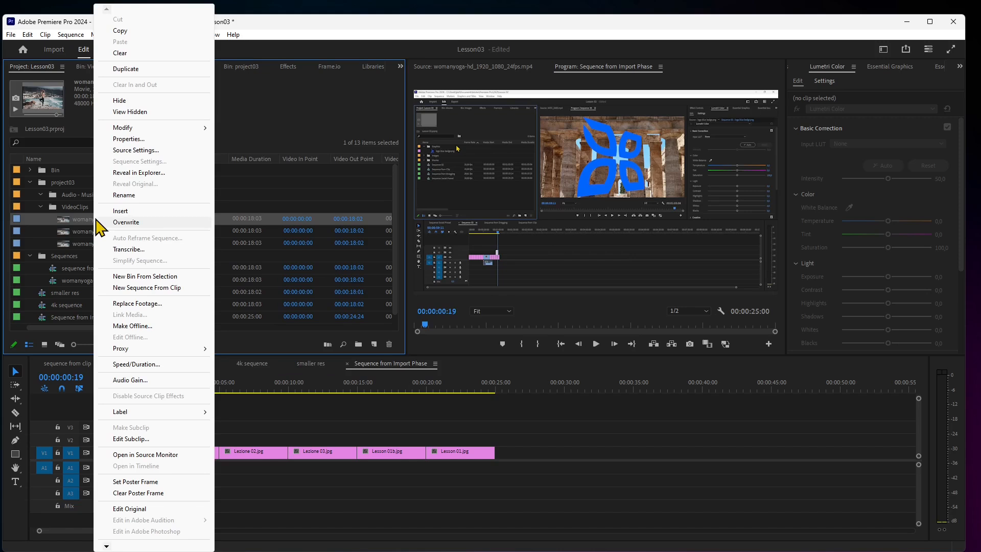
pyautogui.click(122, 140)
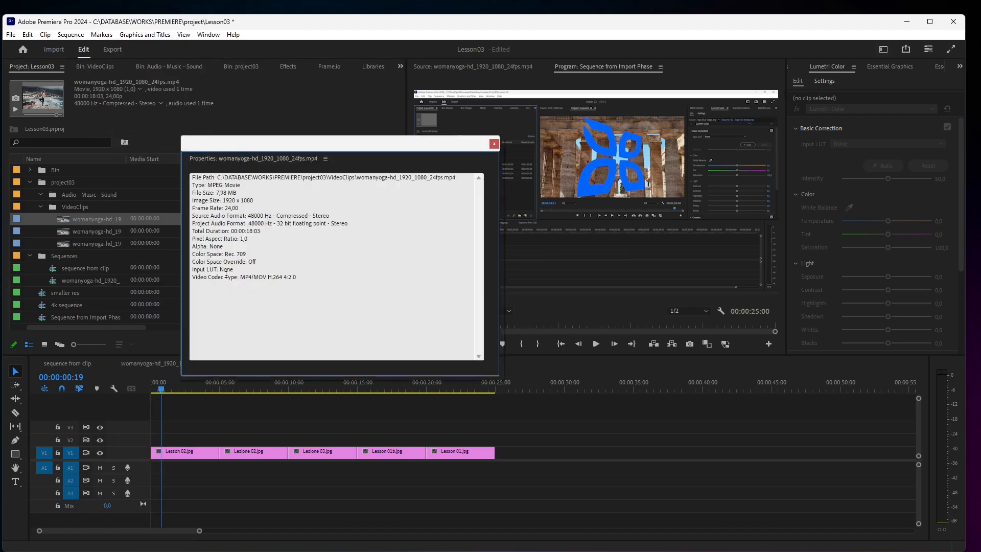
pyautogui.click(330, 178)
pyautogui.moveTo(455, 179); pyautogui.dragTo(190, 178)
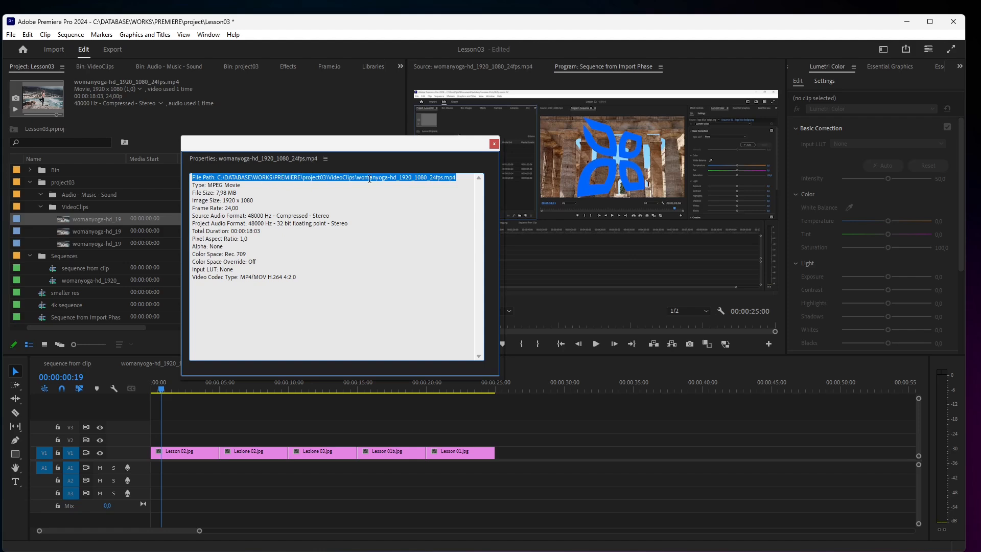
pyautogui.click(253, 190)
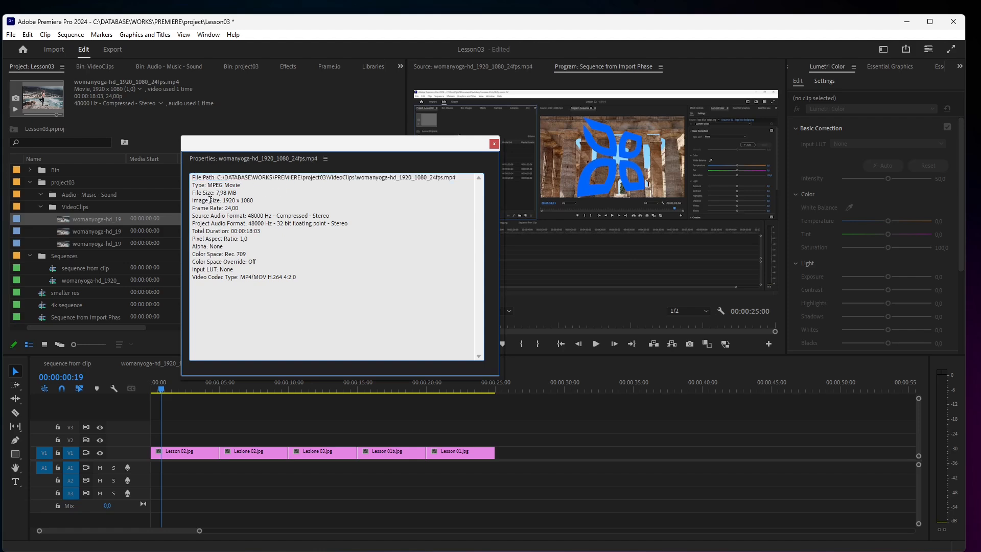
pyautogui.moveTo(207, 187); pyautogui.dragTo(257, 196)
pyautogui.click(259, 191)
pyautogui.moveTo(237, 193)
pyautogui.mouseDown()
pyautogui.moveTo(218, 193)
pyautogui.moveTo(222, 208)
pyautogui.moveTo(344, 218)
pyautogui.mouseUp()
pyautogui.click(222, 215)
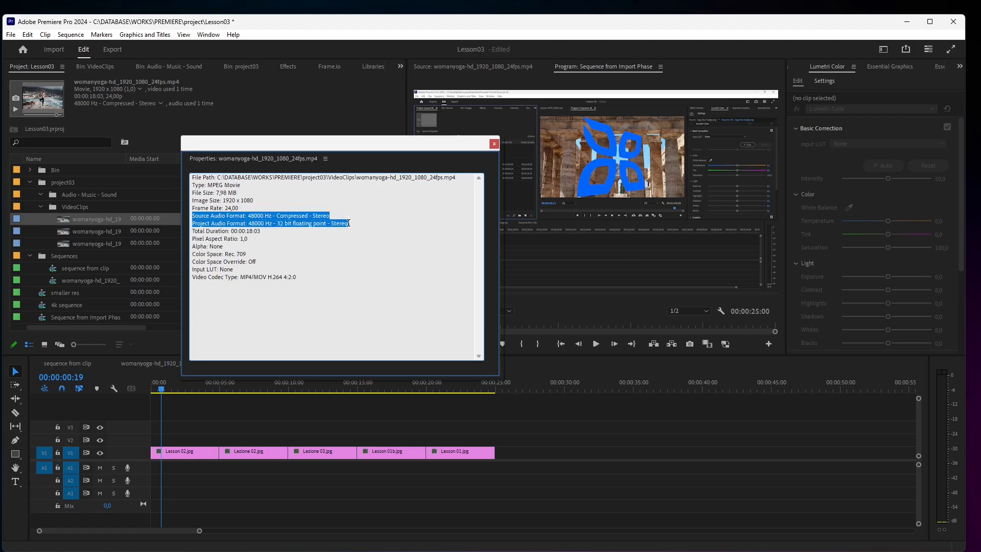
# Review the clip's total duration, pixel aspect ratio, color space and video codec type, and close its properties.
pyautogui.moveTo(261, 231); pyautogui.dragTo(230, 231)
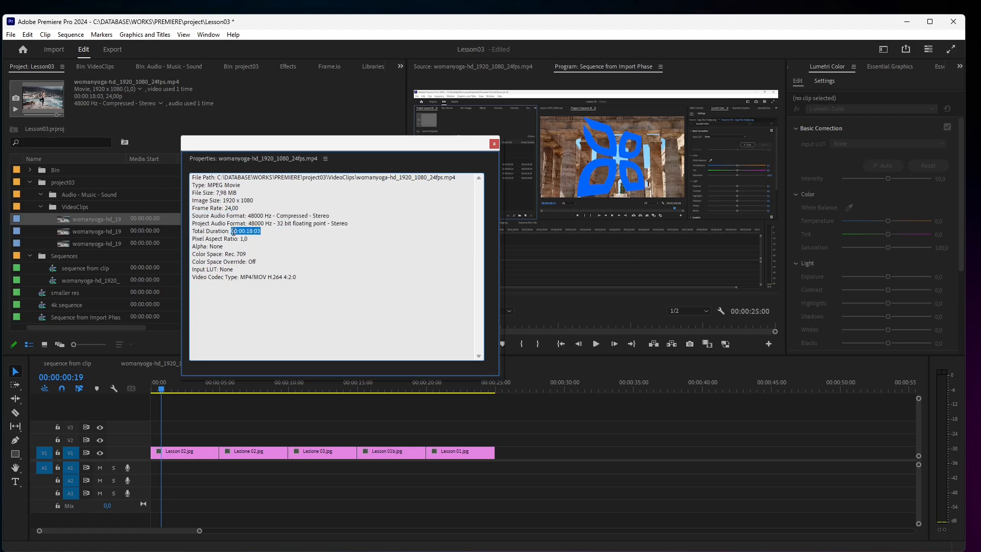
pyautogui.click(236, 233)
pyautogui.moveTo(259, 231); pyautogui.dragTo(248, 254)
pyautogui.click(249, 247)
pyautogui.click(194, 246)
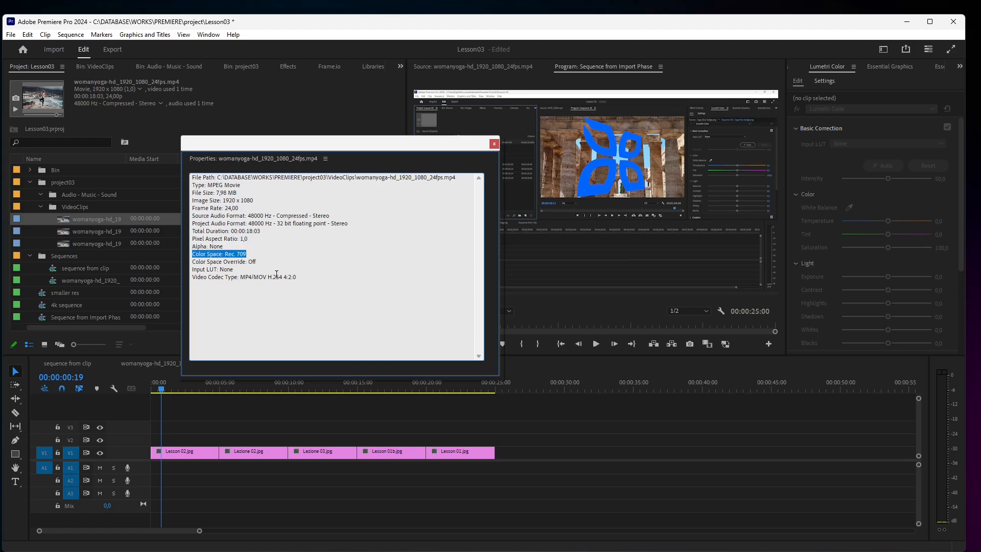
pyautogui.click(246, 294)
pyautogui.moveTo(204, 276); pyautogui.dragTo(300, 279)
pyautogui.click(286, 306)
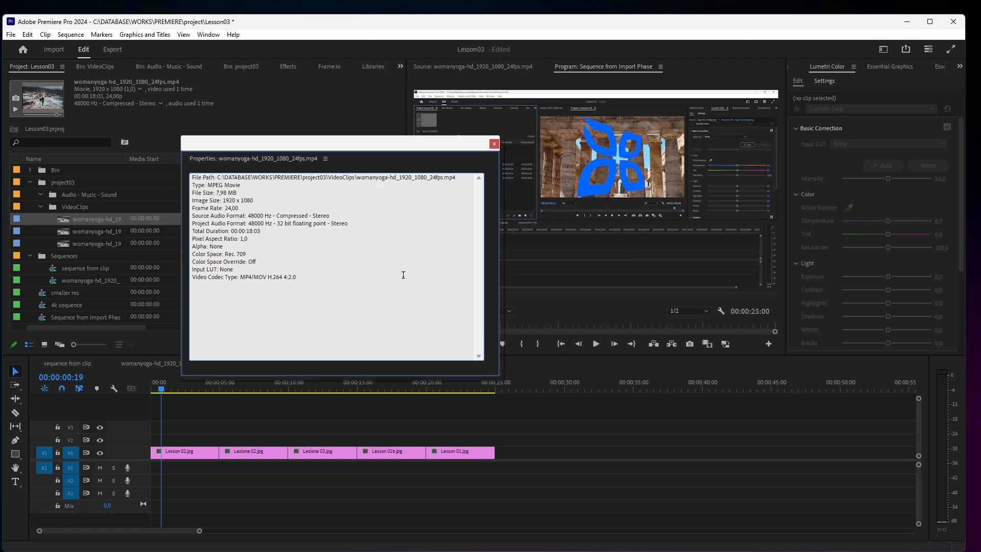
pyautogui.click(494, 144)
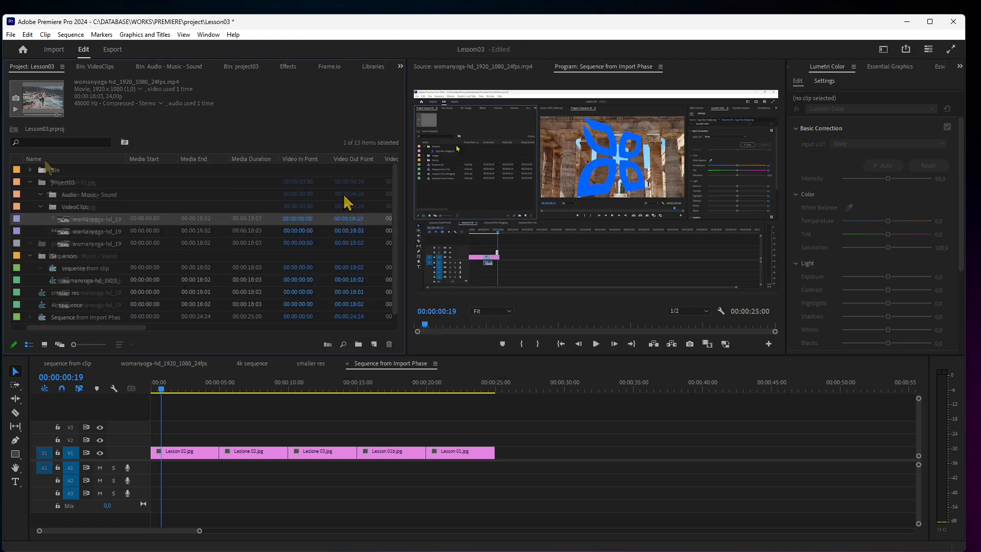
# Expand the bin named Bin and rename it as Pictures.
pyautogui.click(30, 170)
pyautogui.click(55, 173)
pyautogui.click(56, 171)
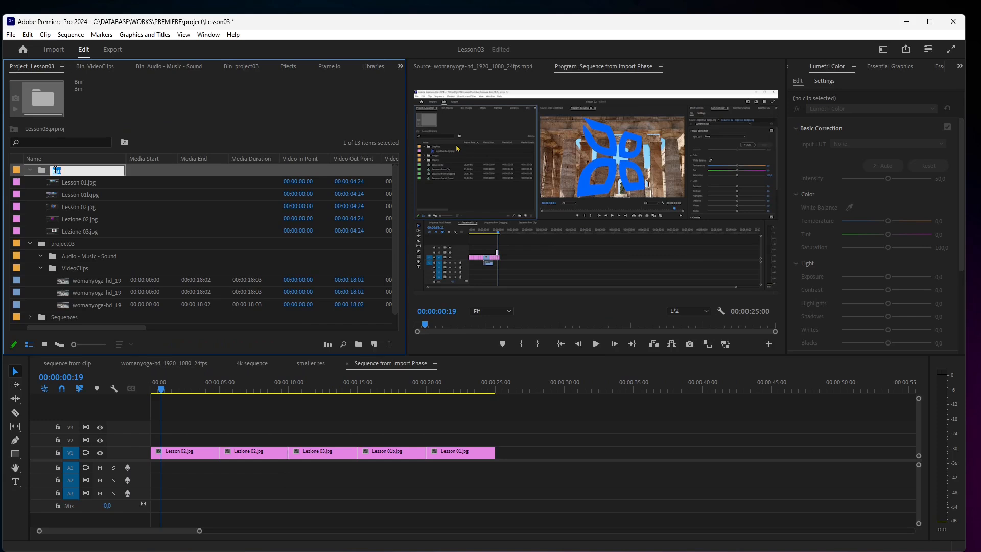
pyautogui.press('BackSpace')
pyautogui.write('Pictures')
pyautogui.press('Tab')
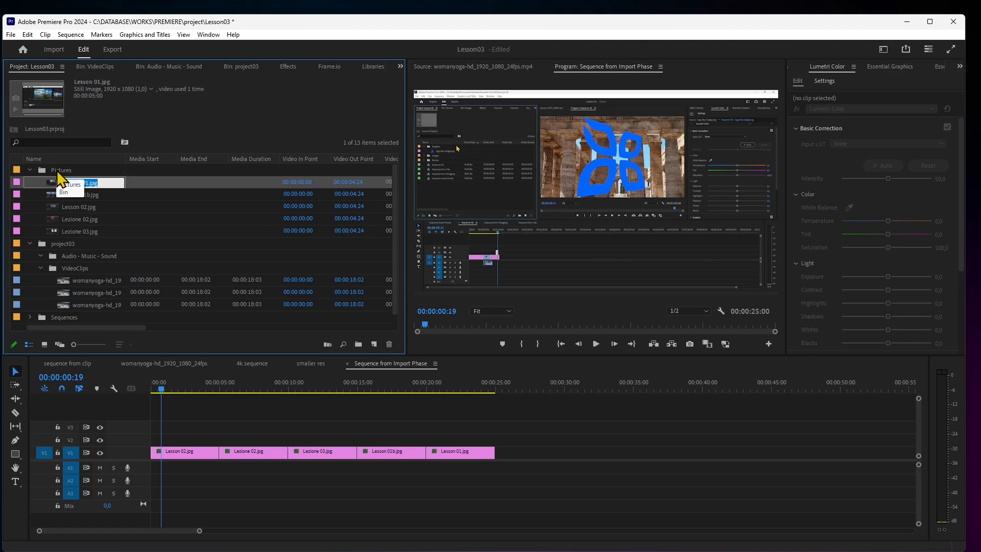
pyautogui.click(58, 173)
pyautogui.click(92, 183)
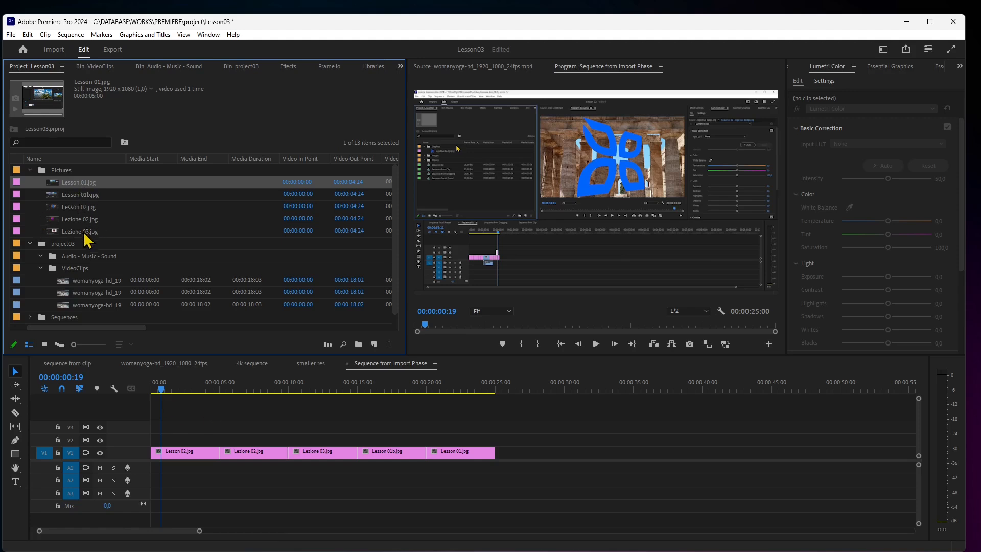
# Open the Pictures bin and show its images in Freeform View at the smallest thumbnail size.
pyautogui.doubleClick(45, 170)
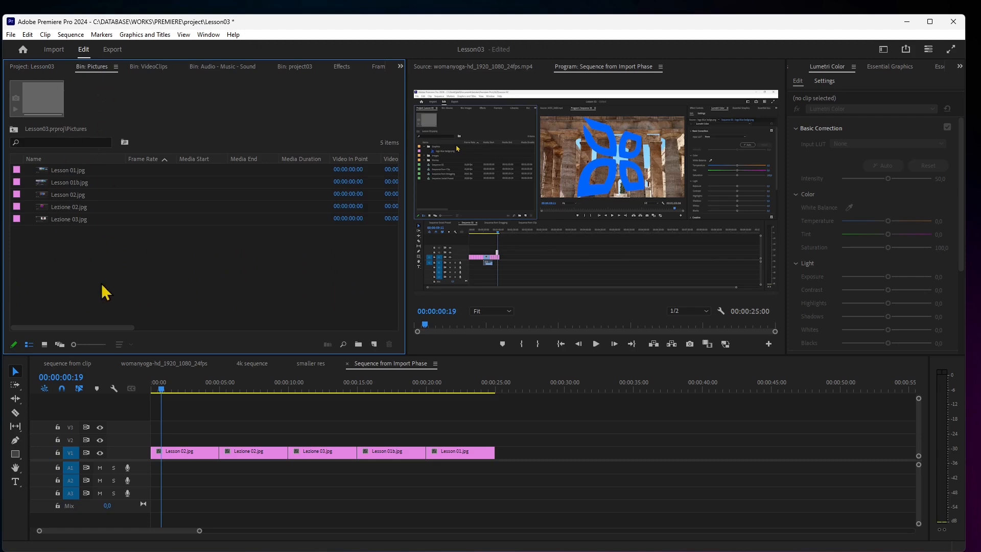
pyautogui.click(60, 344)
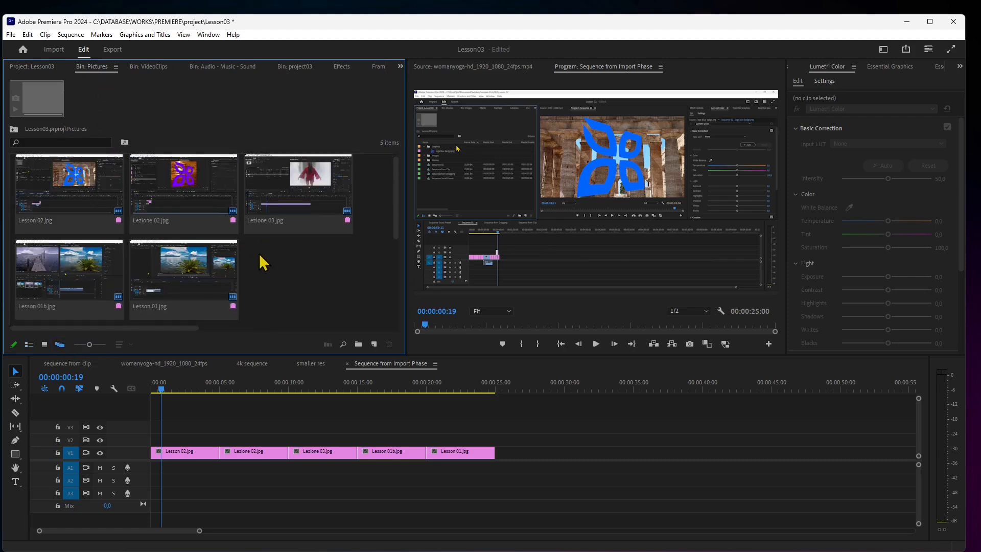
pyautogui.moveTo(89, 345); pyautogui.dragTo(73, 345)
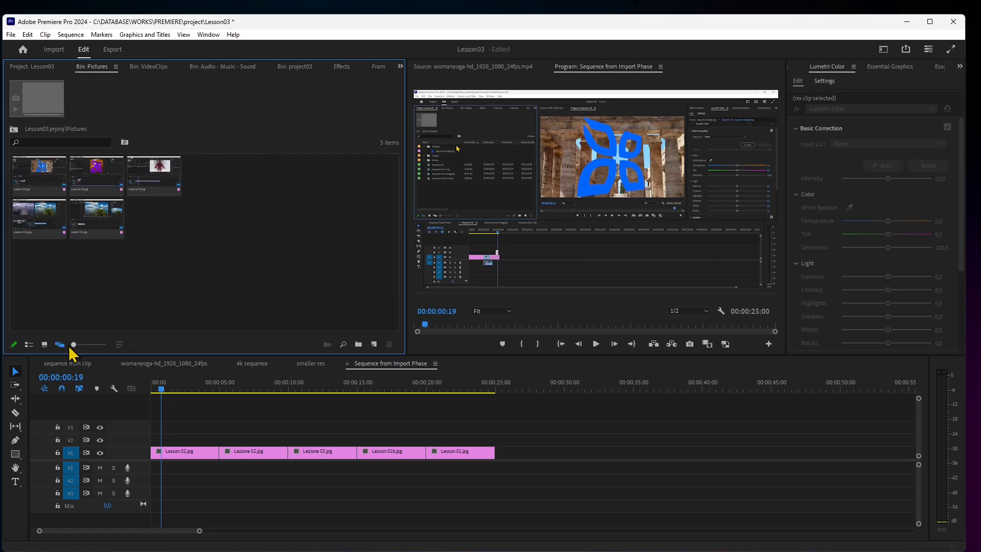
# Arrange the thumbnails in a row in the order Lezione 02, Lezione 03, Lesson 01, Lesson 01b, Lesson 02.
pyautogui.moveTo(98, 229); pyautogui.dragTo(176, 236)
pyautogui.moveTo(147, 193); pyautogui.dragTo(269, 224)
pyautogui.moveTo(107, 191); pyautogui.dragTo(103, 292)
pyautogui.moveTo(61, 190); pyautogui.dragTo(164, 223)
pyautogui.moveTo(190, 262); pyautogui.dragTo(89, 212)
pyautogui.moveTo(31, 220); pyautogui.dragTo(188, 219)
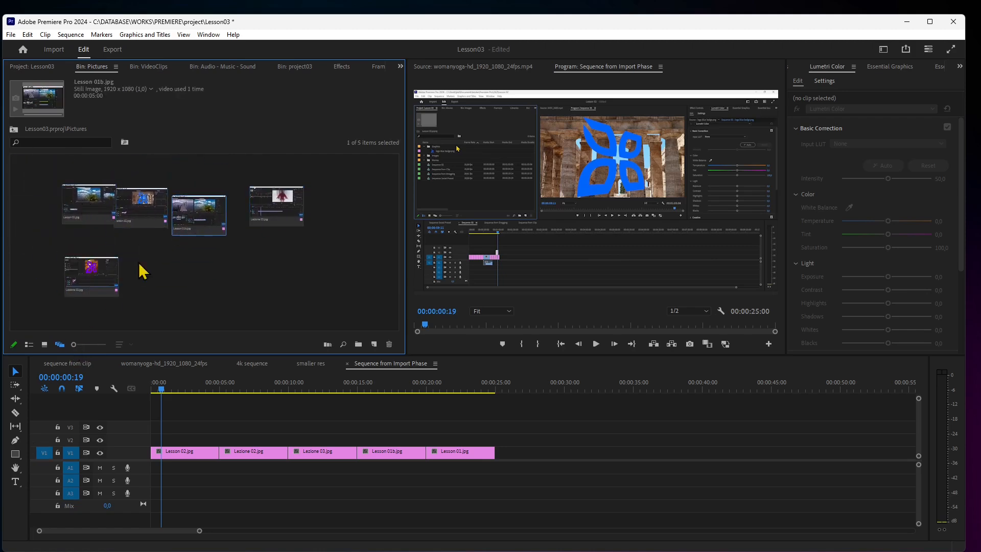
pyautogui.moveTo(88, 278); pyautogui.dragTo(61, 221)
pyautogui.moveTo(127, 222); pyautogui.dragTo(326, 231)
pyautogui.moveTo(283, 207); pyautogui.dragTo(121, 237)
pyautogui.moveTo(192, 221); pyautogui.dragTo(228, 226)
pyautogui.moveTo(107, 203); pyautogui.dragTo(180, 225)
pyautogui.moveTo(131, 241); pyautogui.dragTo(142, 206)
pyautogui.moveTo(61, 213); pyautogui.dragTo(45, 215)
pyautogui.moveTo(122, 202); pyautogui.dragTo(181, 217)
pyautogui.moveTo(228, 225); pyautogui.dragTo(270, 221)
pyautogui.moveTo(182, 221); pyautogui.dragTo(202, 218)
pyautogui.moveTo(130, 219); pyautogui.dragTo(139, 222)
pyautogui.moveTo(58, 225); pyautogui.dragTo(128, 223)
# Select all five images in their row order, starting with Lezione 02 and ending with Lesson 02.
pyautogui.click(67, 240)
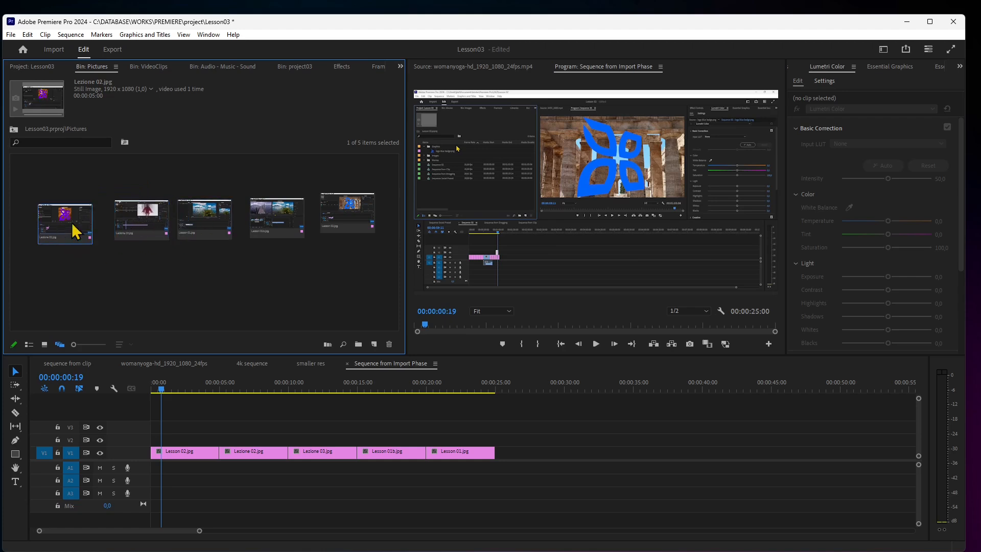
pyautogui.keyDown('ctrl'); pyautogui.click(145, 236); pyautogui.keyUp('ctrl')
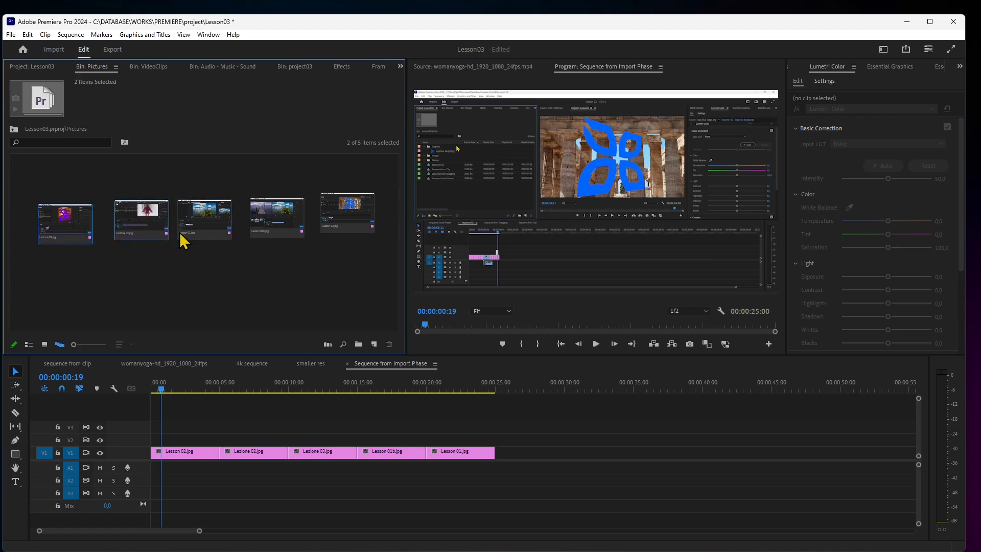
pyautogui.keyDown('ctrl'); pyautogui.click(278, 225); pyautogui.keyUp('ctrl')
pyautogui.keyDown('ctrl'); pyautogui.click(360, 227); pyautogui.keyUp('ctrl')
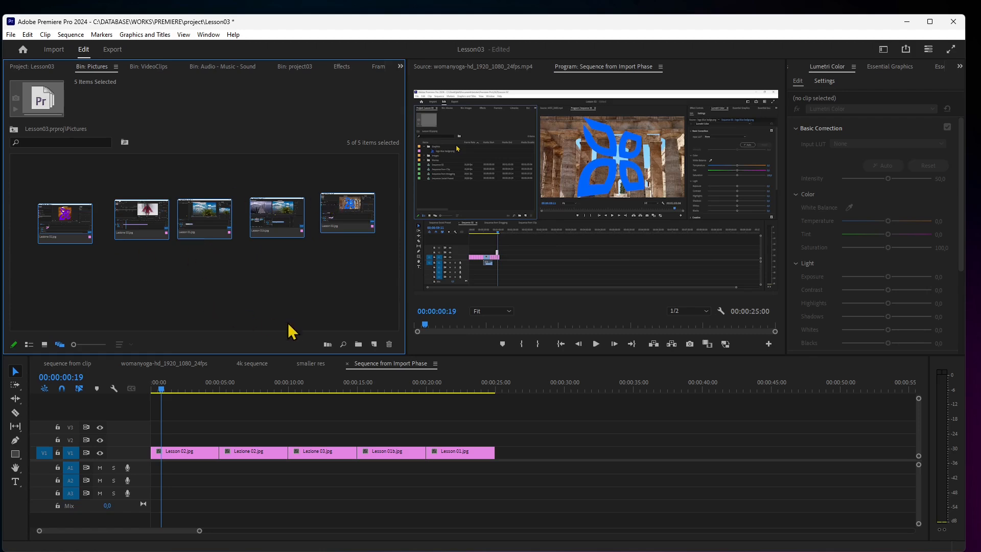
pyautogui.rightClick(79, 227)
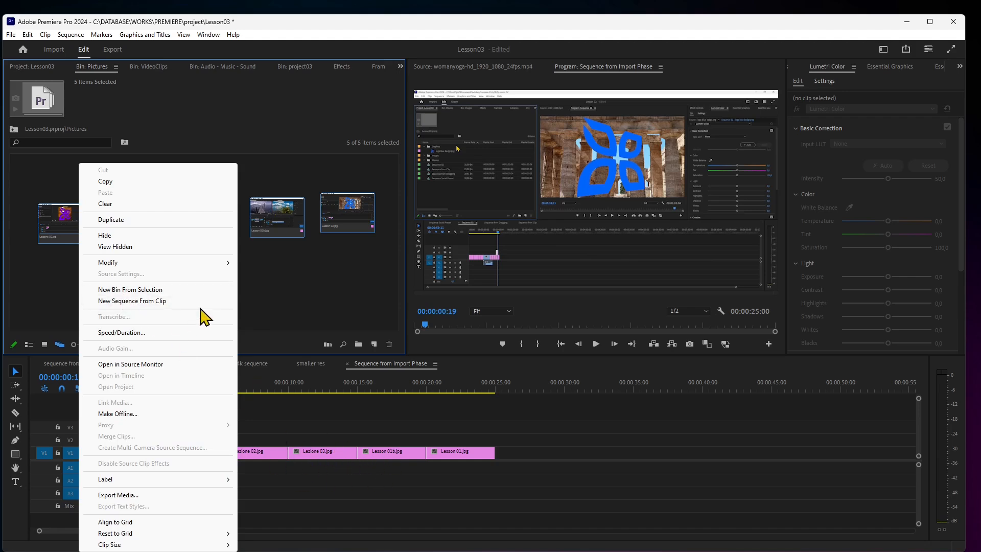
pyautogui.click(294, 295)
pyautogui.moveTo(25, 193); pyautogui.dragTo(358, 352)
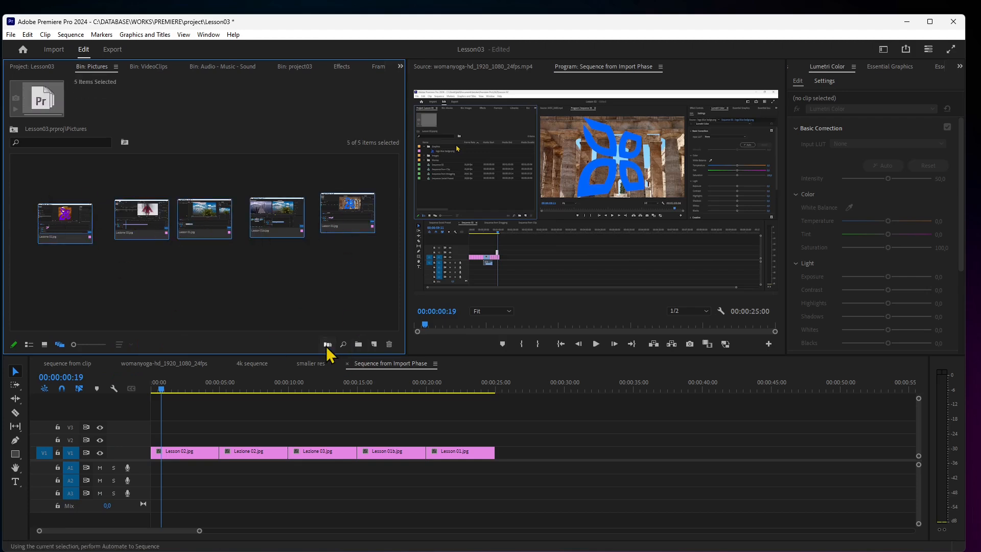
# Automate the selected images to the sequence in Selection Order, sequentially, as Overwrite Edit, with 25 frames overlap, 25 frames per still and default transitions.
pyautogui.click(327, 346)
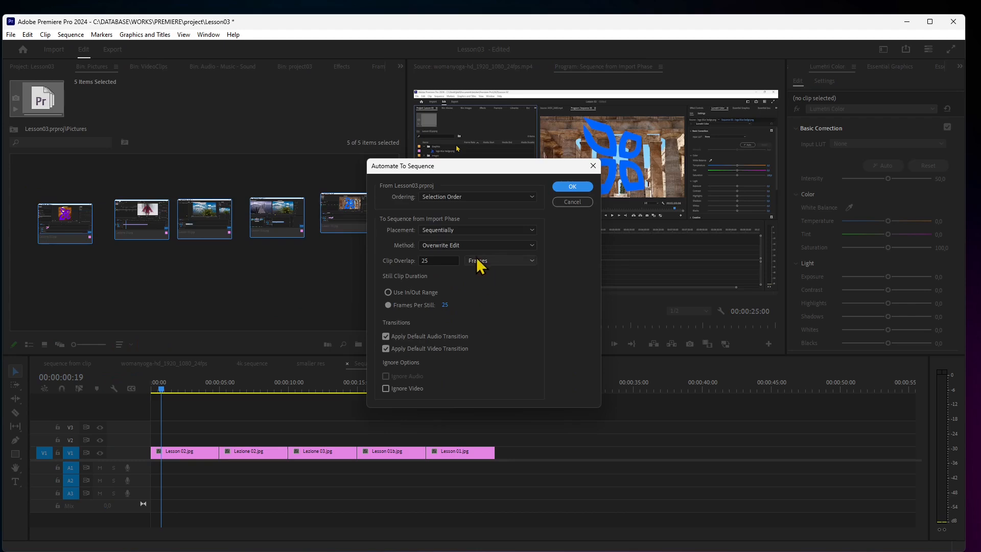
pyautogui.click(429, 199)
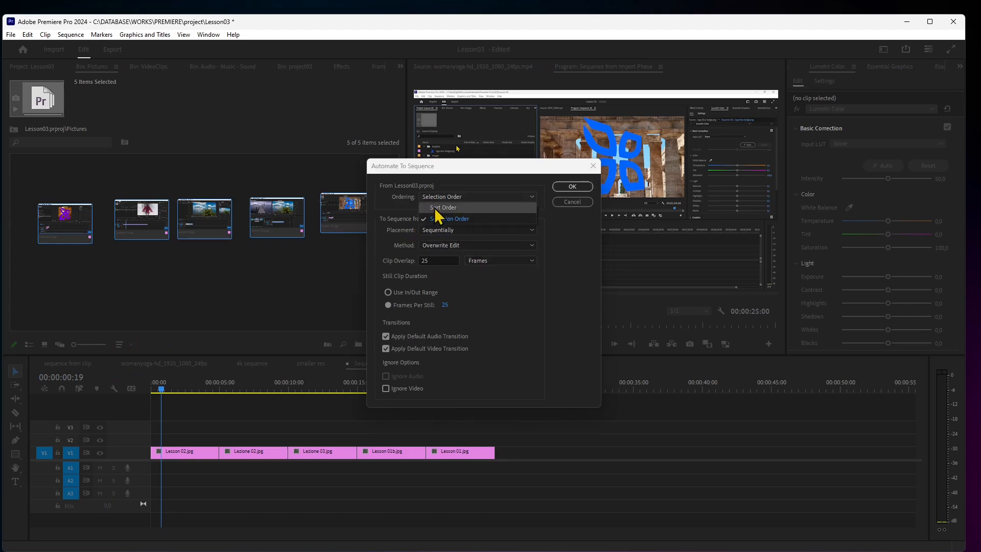
pyautogui.click(435, 208)
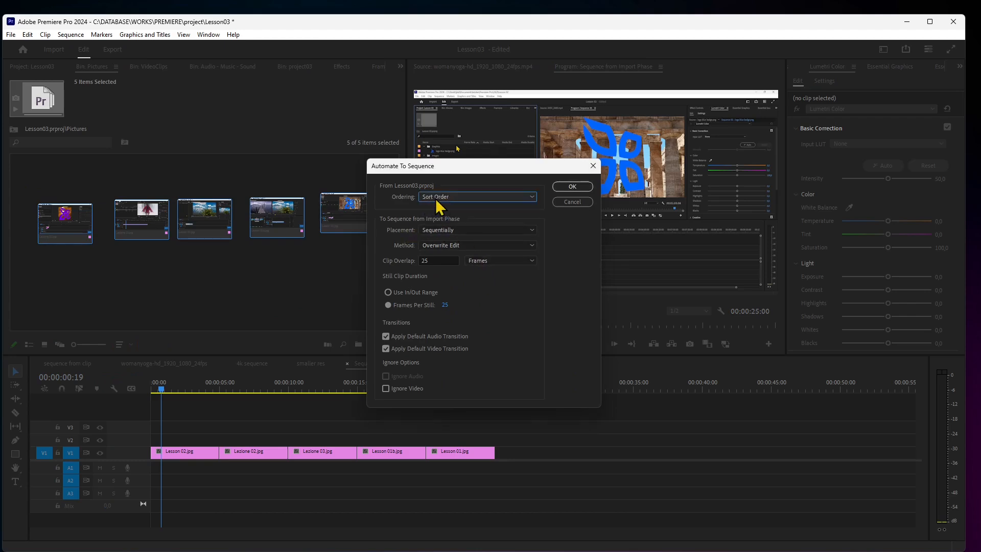
pyautogui.click(437, 198)
pyautogui.click(443, 218)
pyautogui.click(447, 231)
pyautogui.click(437, 241)
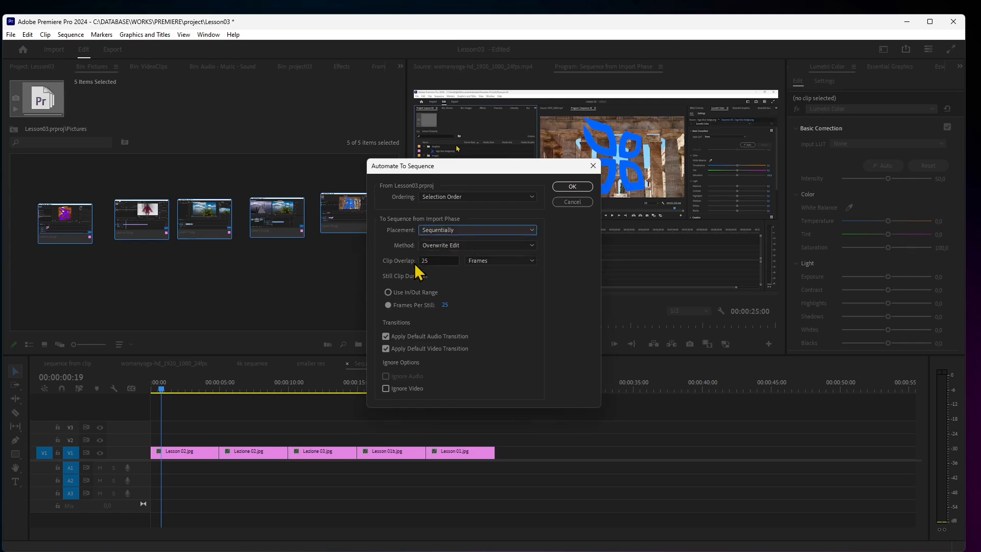
pyautogui.click(424, 248)
pyautogui.click(443, 267)
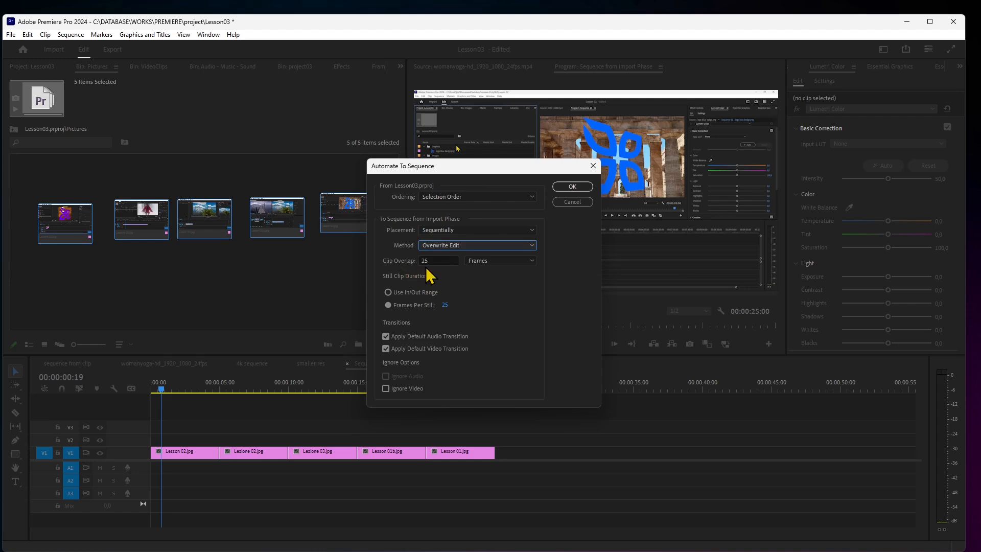
pyautogui.click(426, 294)
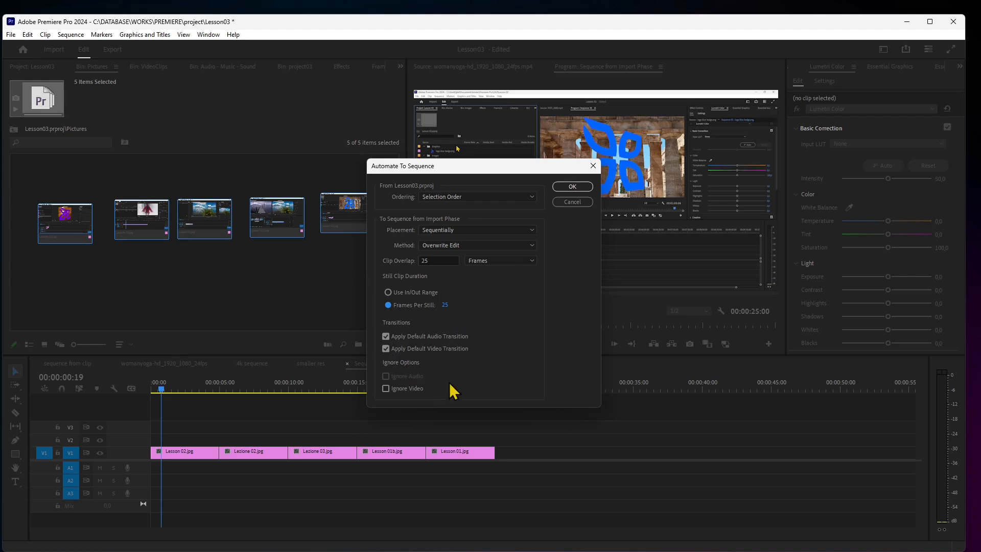
pyautogui.click(572, 187)
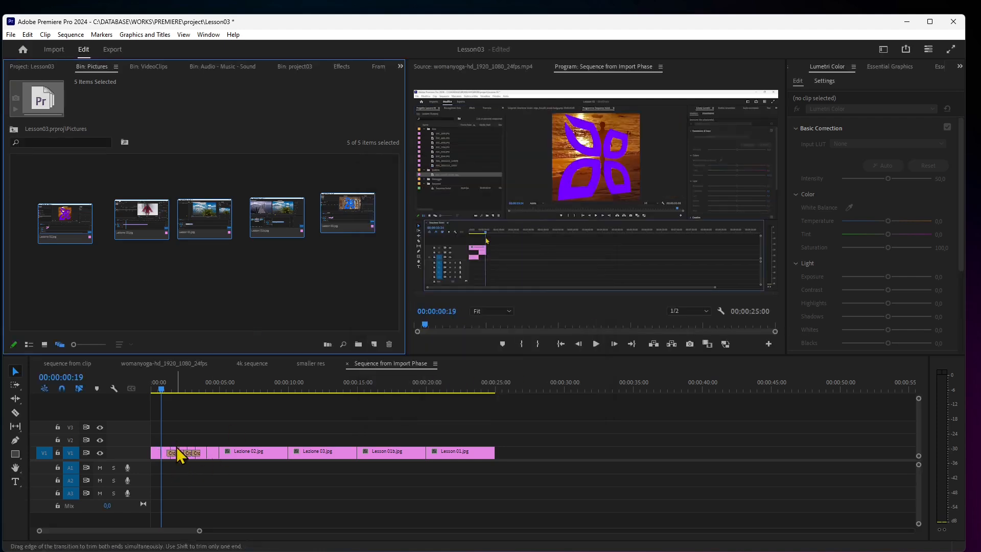
# Play back the automated stills and their transitions, and return the playhead to 00:00:01:00.
pyautogui.moveTo(163, 394)
pyautogui.mouseDown()
pyautogui.moveTo(193, 397)
pyautogui.moveTo(164, 397)
pyautogui.mouseUp()
pyautogui.press('space')
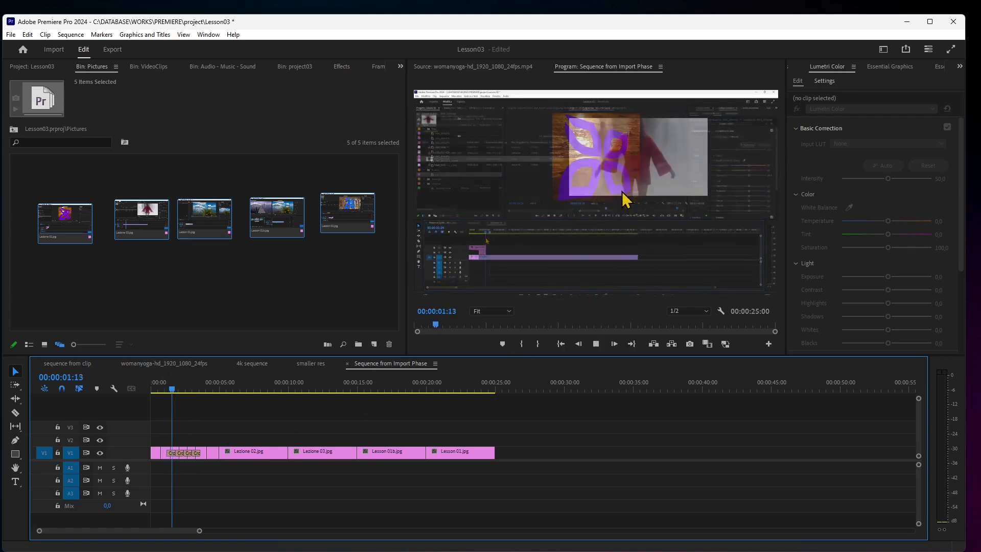
pyautogui.press('space')
pyautogui.moveTo(207, 396); pyautogui.dragTo(166, 397)
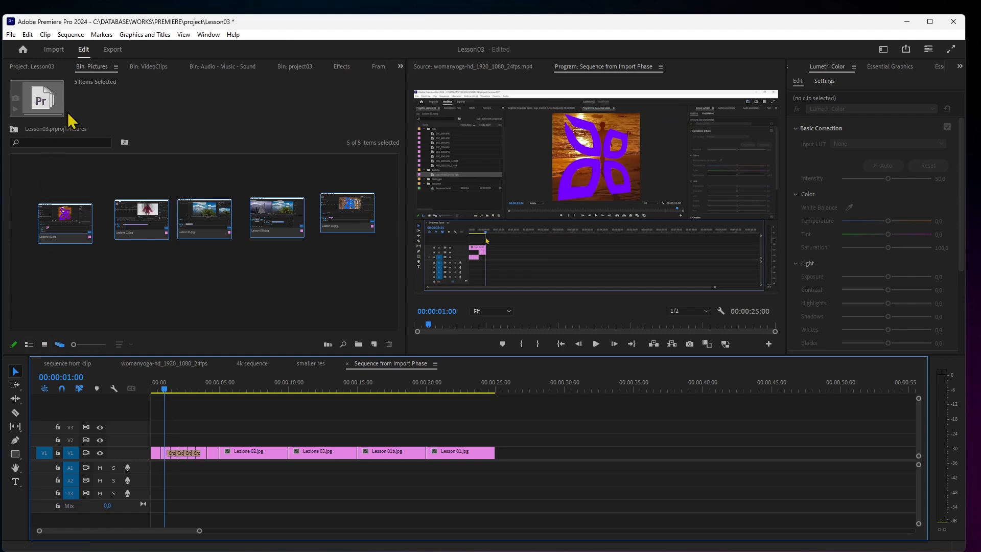
# Return to the Lesson03 project root and collapse the Pictures bin.
pyautogui.click(50, 71)
pyautogui.click(29, 170)
# Switch to the Brave browser, extend the image search text to "framerate fps", and close that search page.
pyautogui.hotkey('alt', 'Tab')
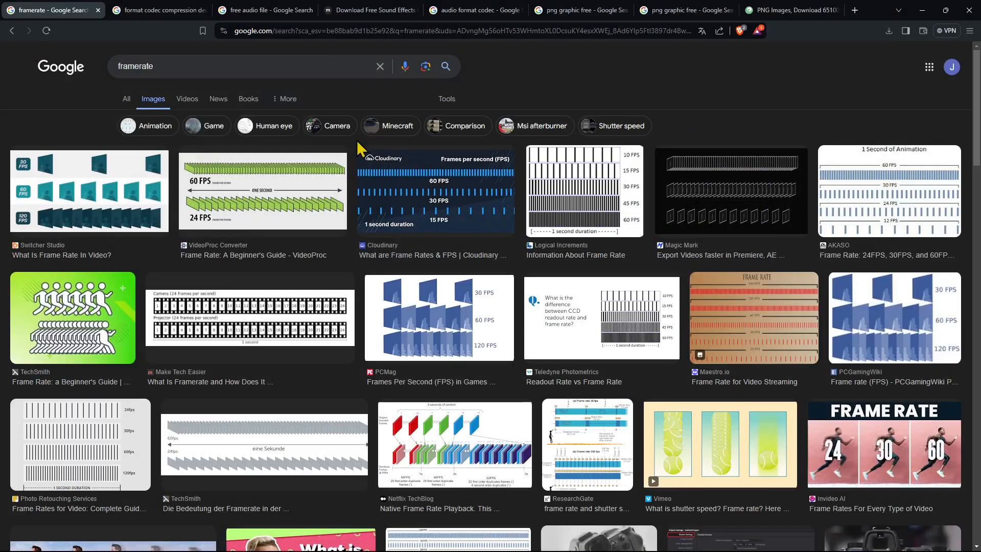
pyautogui.click(157, 70)
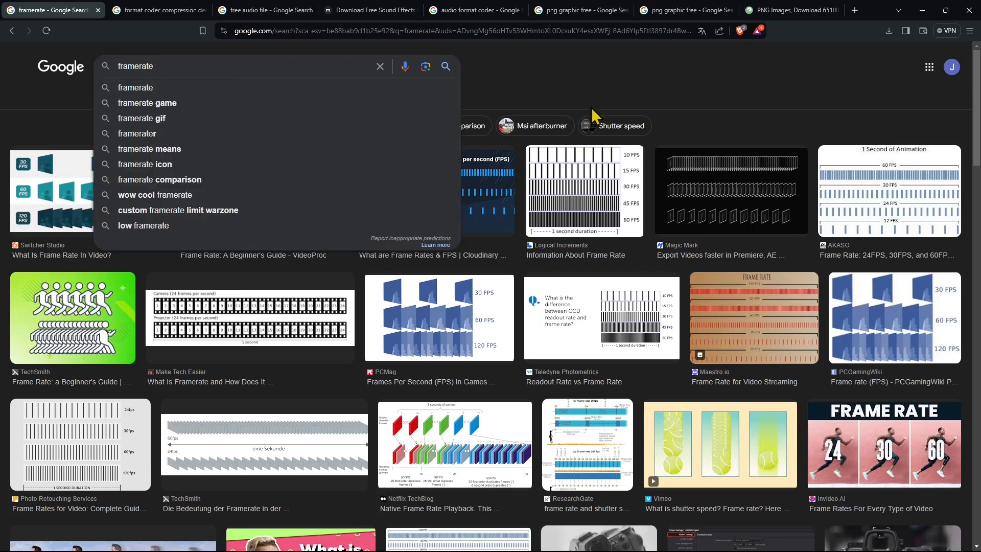
pyautogui.write('fps')
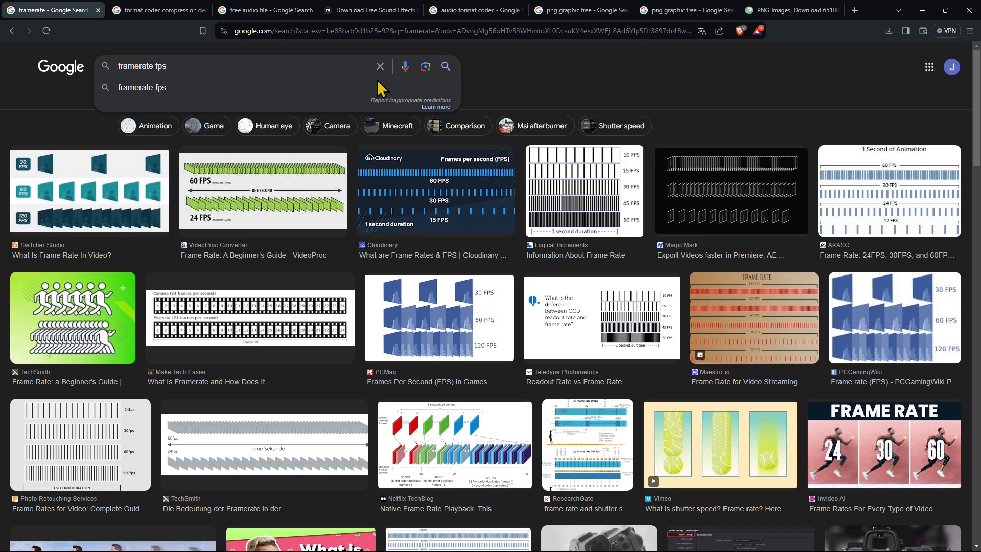
pyautogui.click(60, 98)
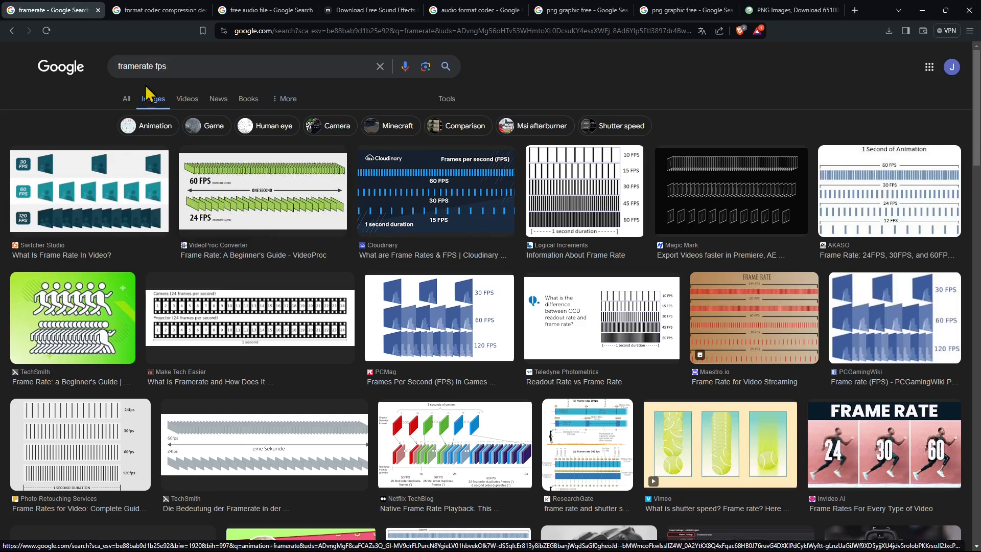
pyautogui.click(98, 10)
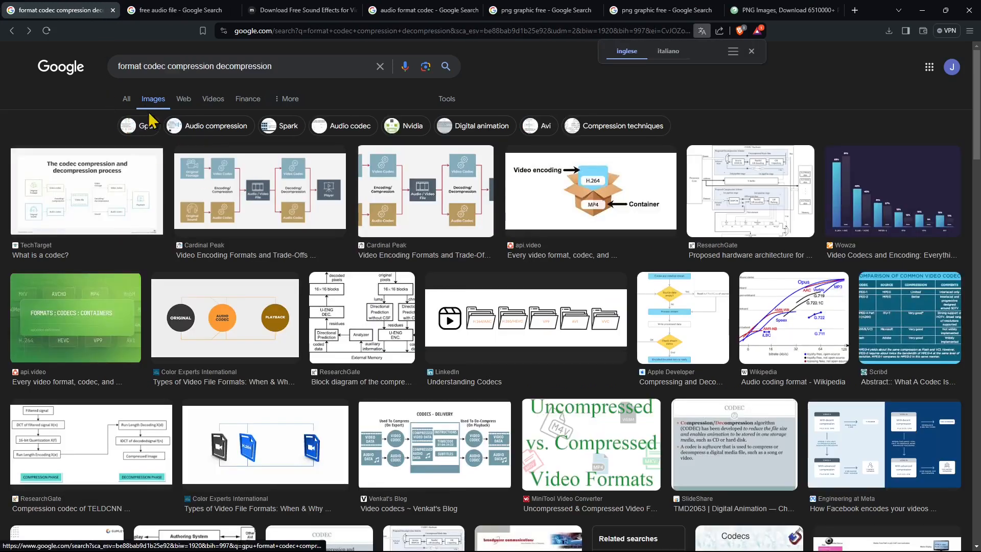
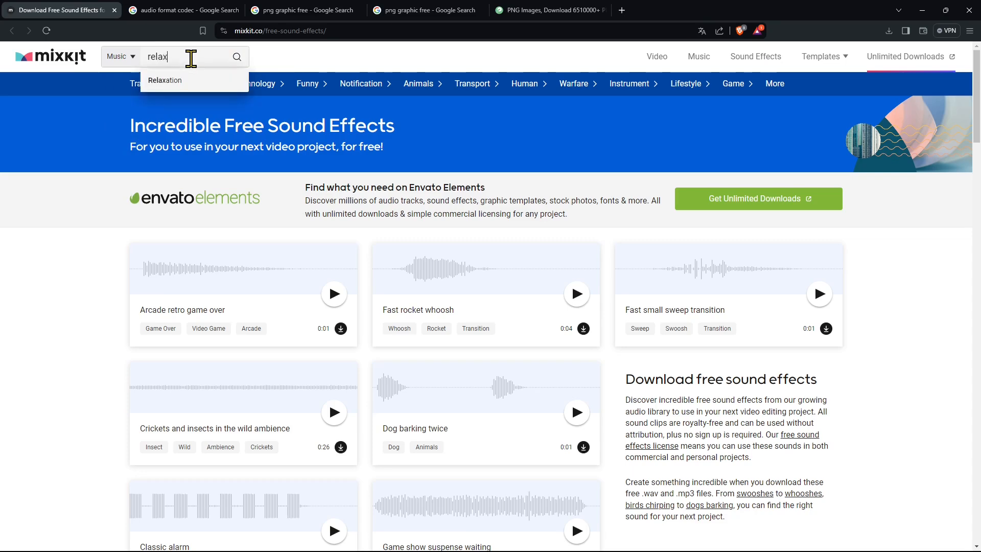
# Search the Mixkit music library for Relaxation and preview the track Deep Meditation.
pyautogui.press('Return')
pyautogui.moveTo(223, 90)
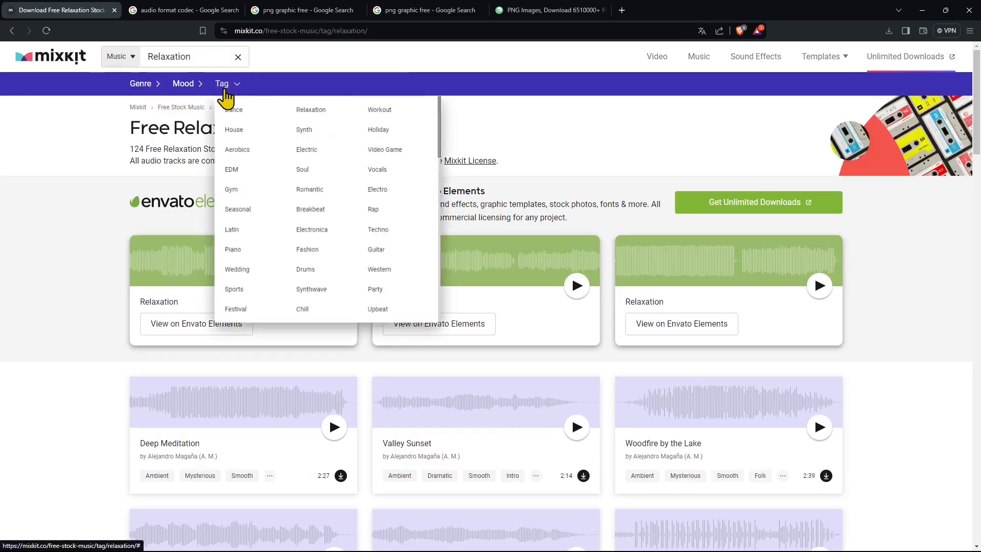
pyautogui.scroll(-4, 145, 278)
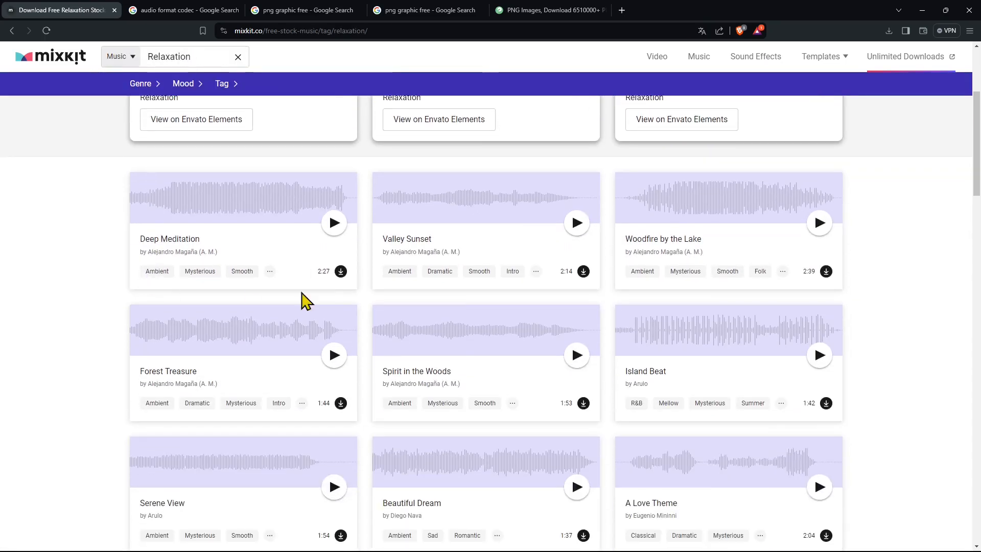
pyautogui.click(335, 229)
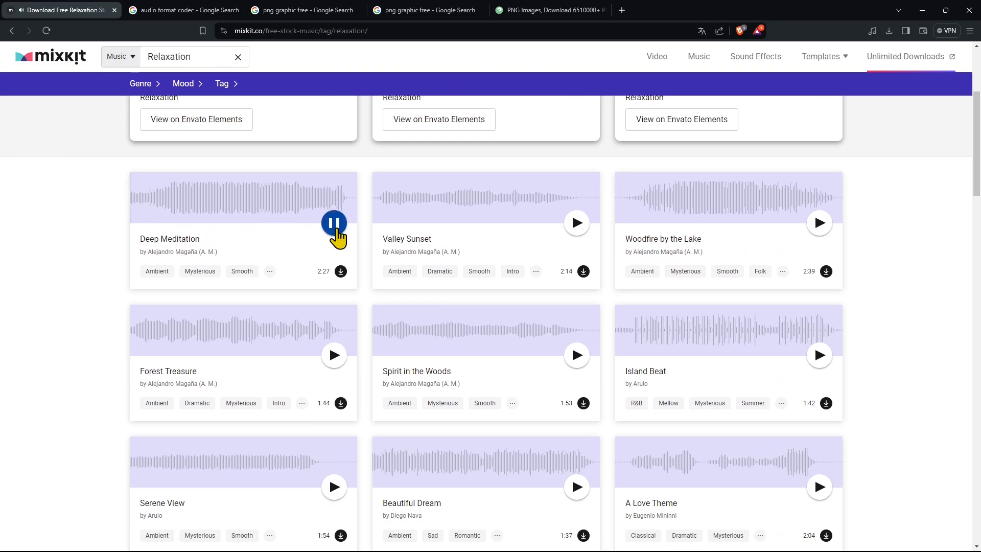
pyautogui.click(336, 224)
# Download Deep Meditation as the MP3 file mixkit-deep-meditation-109 into the folder PREMIERE > project03 > Audio - Music - Sound.
pyautogui.click(340, 272)
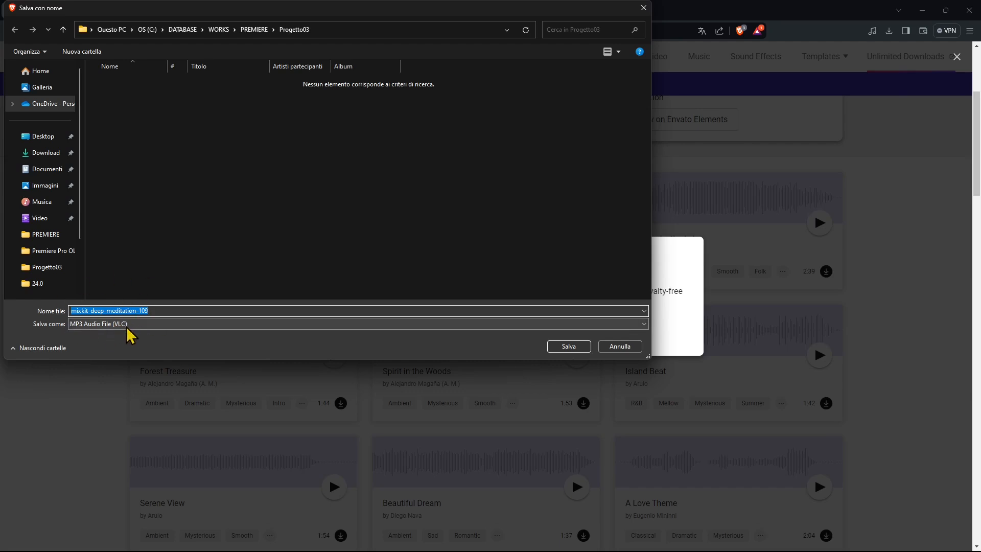
pyautogui.click(257, 31)
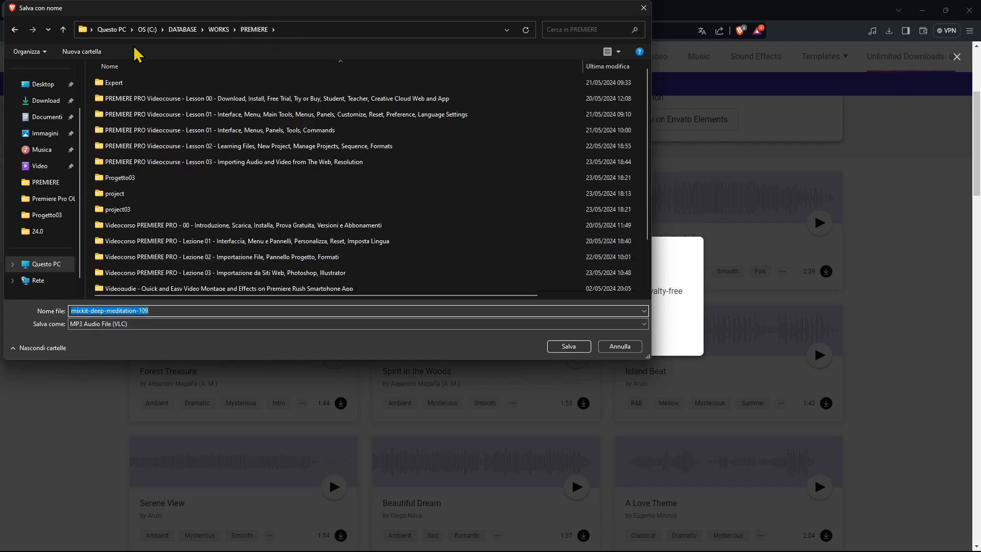
pyautogui.doubleClick(126, 212)
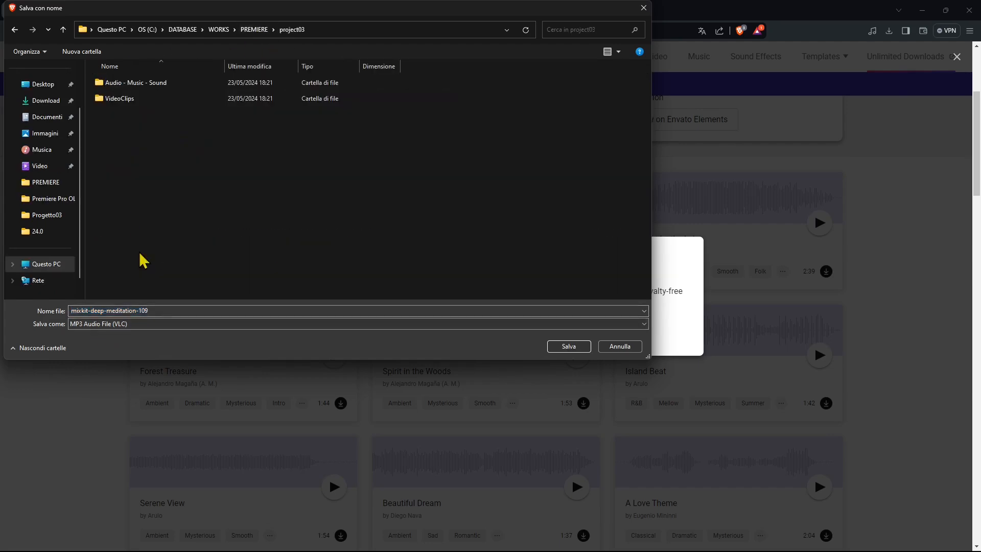
pyautogui.doubleClick(125, 87)
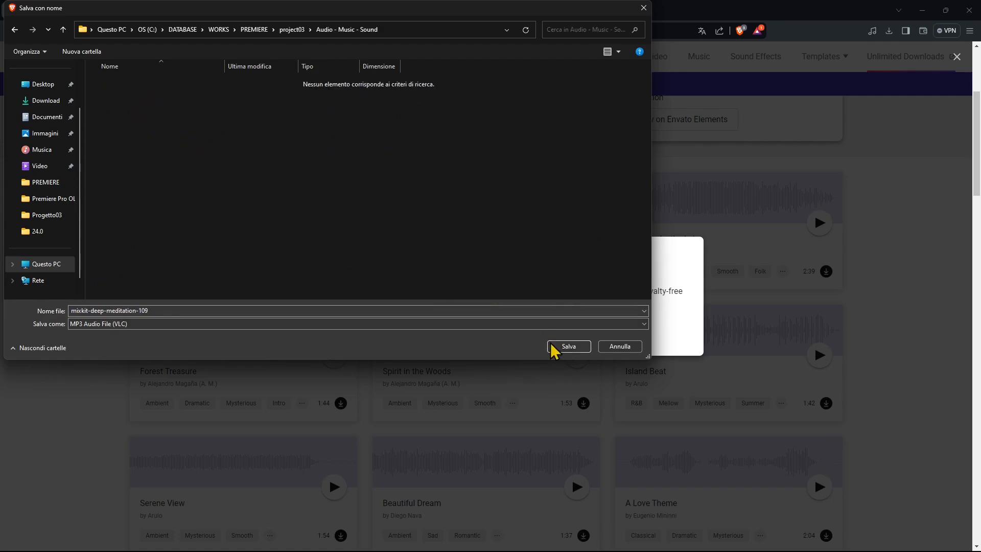
pyautogui.click(562, 349)
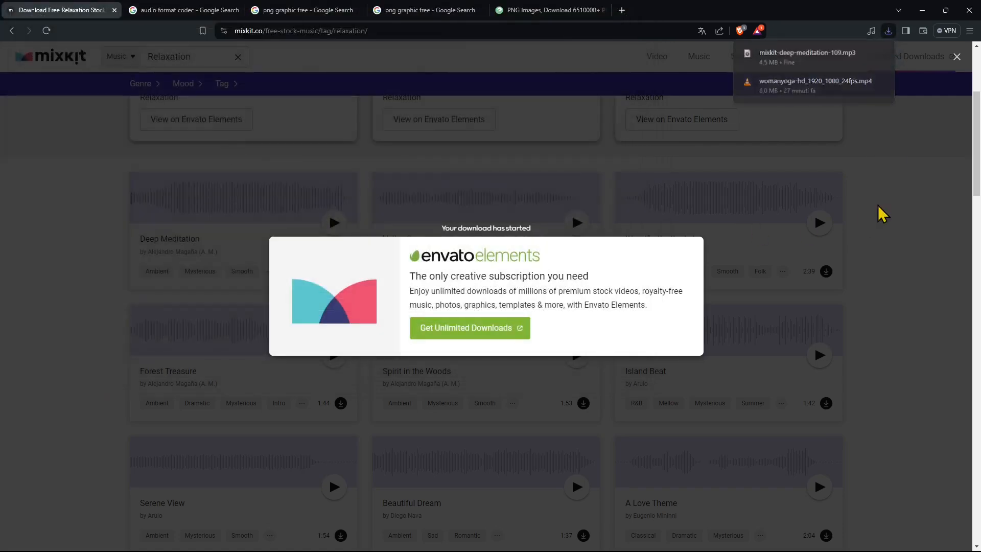
pyautogui.click(863, 212)
# From the free sound effects page, download Crickets and insects in the wild ambience as WAV into project03 > Audio - Music - Sound.
pyautogui.scroll(2, 275, 204)
pyautogui.hotkey('alt', 'Left')
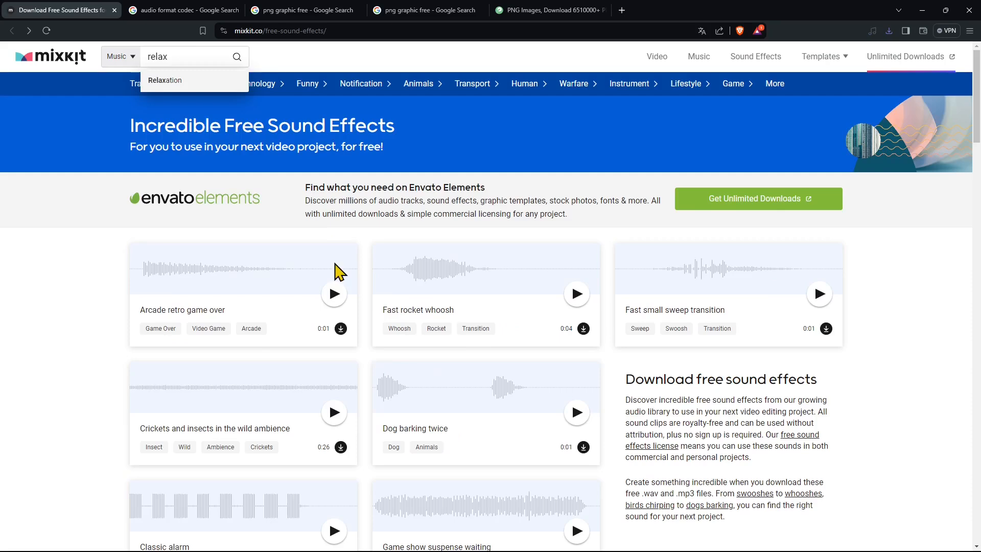
pyautogui.scroll(-3, 344, 363)
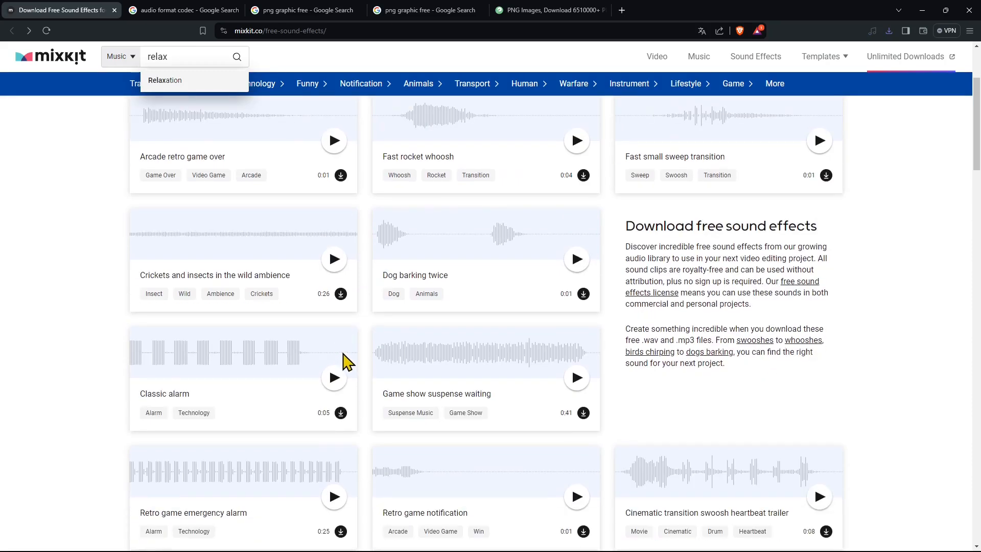
pyautogui.moveTo(146, 276); pyautogui.dragTo(276, 291)
pyautogui.click(340, 295)
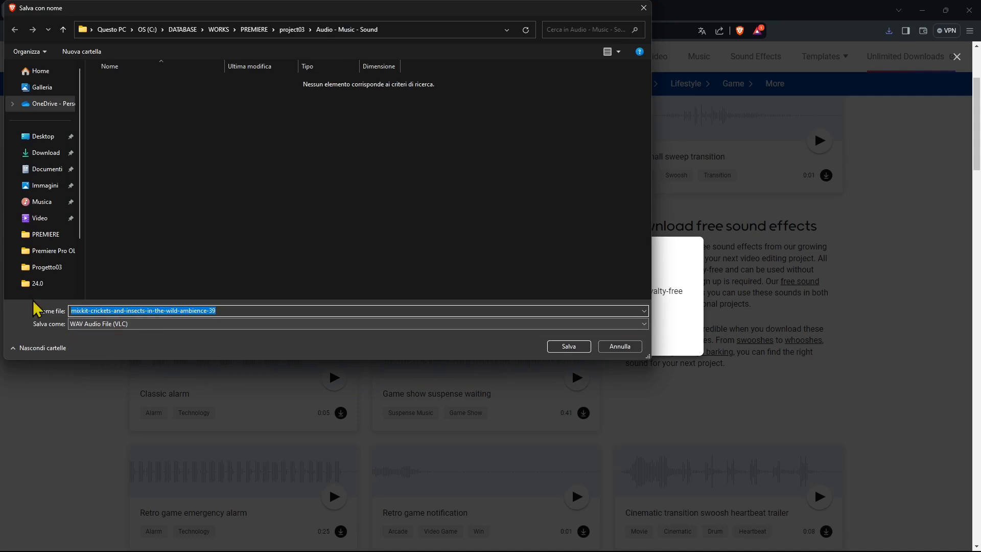
pyautogui.click(291, 31)
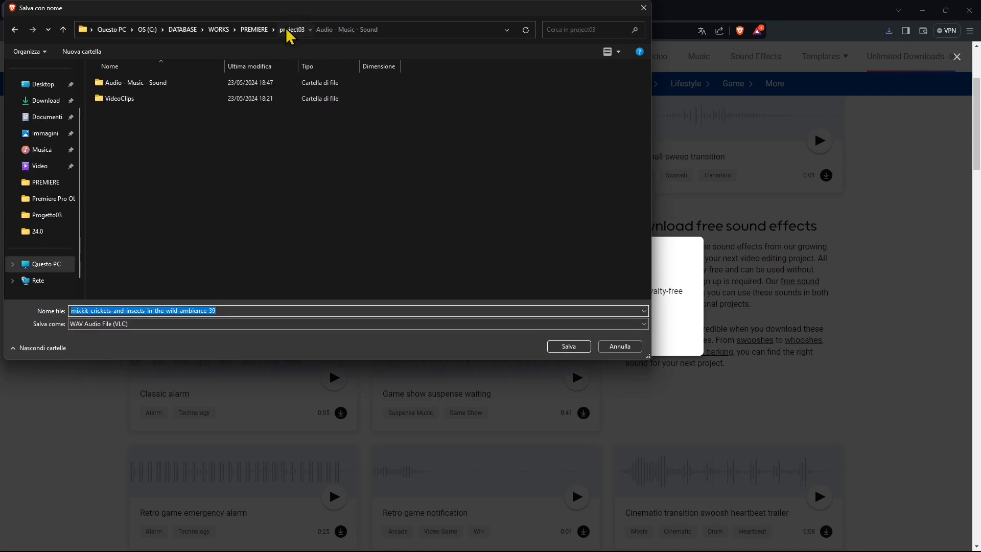
pyautogui.doubleClick(128, 86)
pyautogui.click(88, 310)
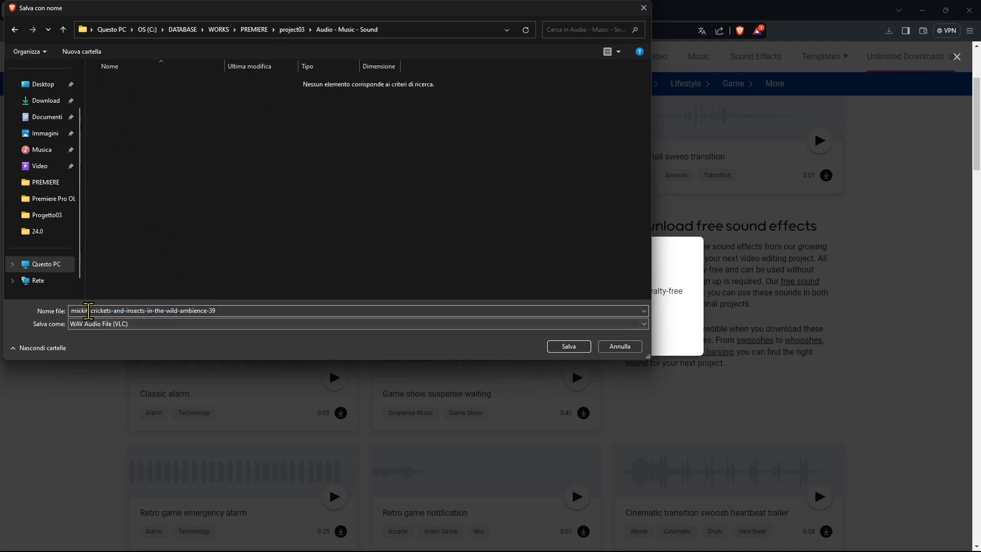
pyautogui.click(569, 345)
pyautogui.click(879, 289)
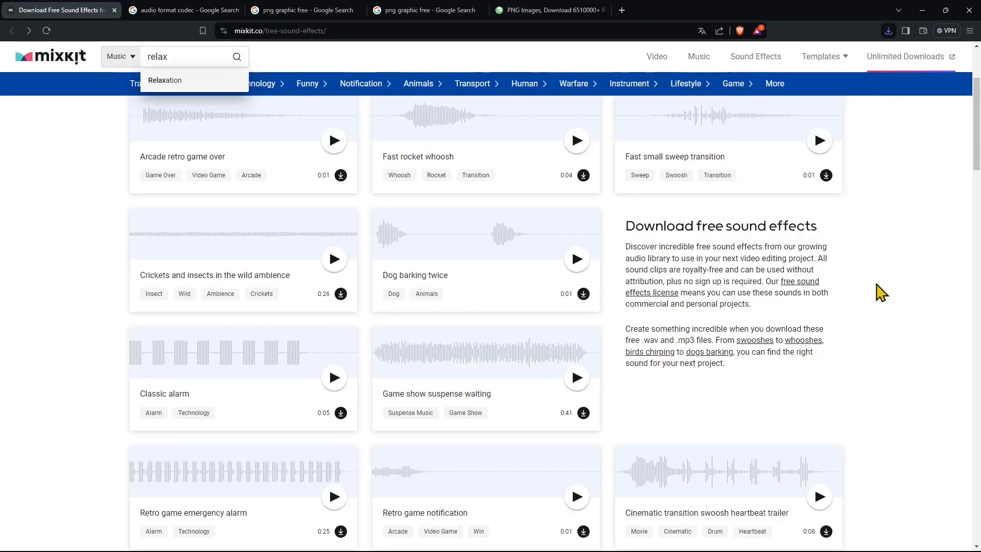
# Close the Mixkit page and enlarge the PremiumBeat audio formats image in the "audio format codec" results.
pyautogui.scroll(2, 391, 230)
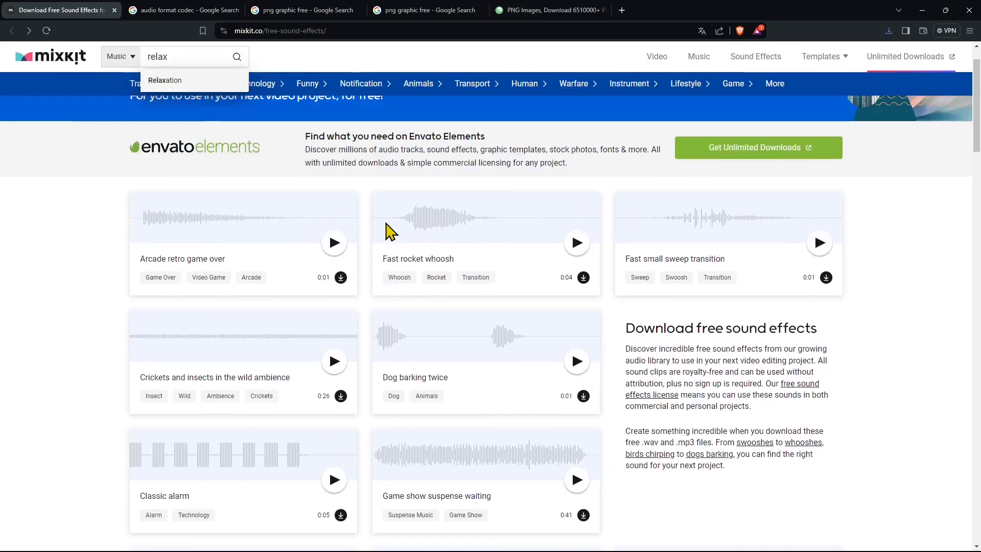
pyautogui.click(115, 10)
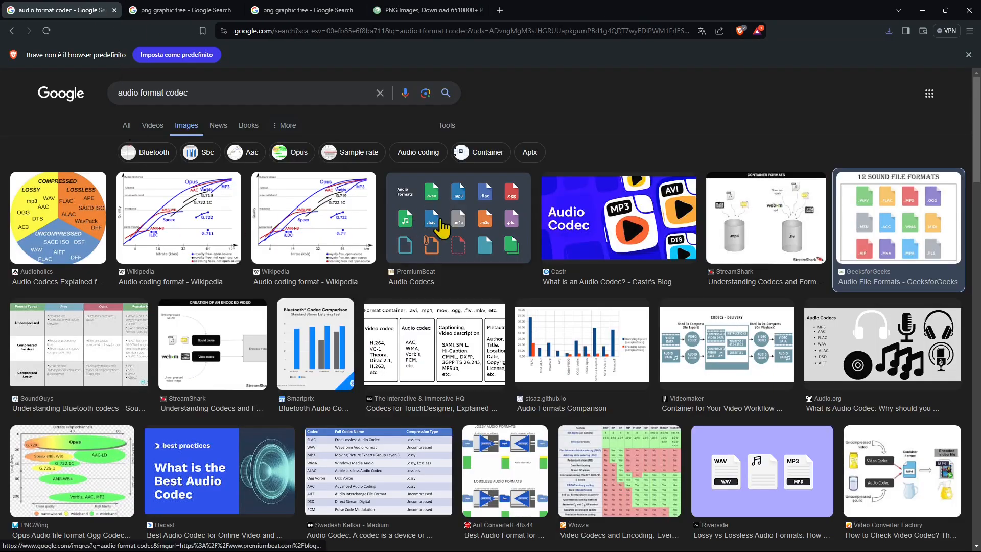
pyautogui.click(522, 193)
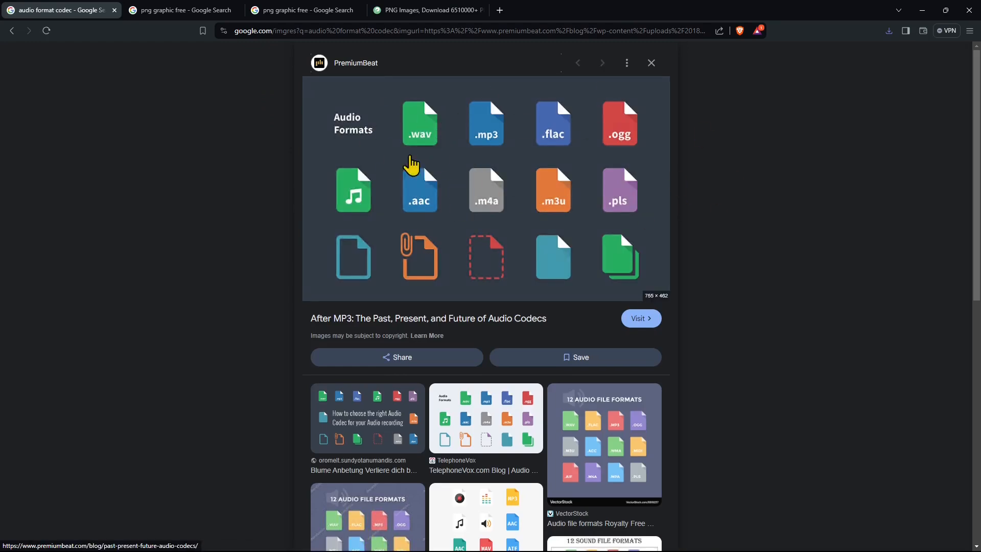
# Close the audio format search and the browser with all its remaining pages to return to Premiere Pro.
pyautogui.click(115, 11)
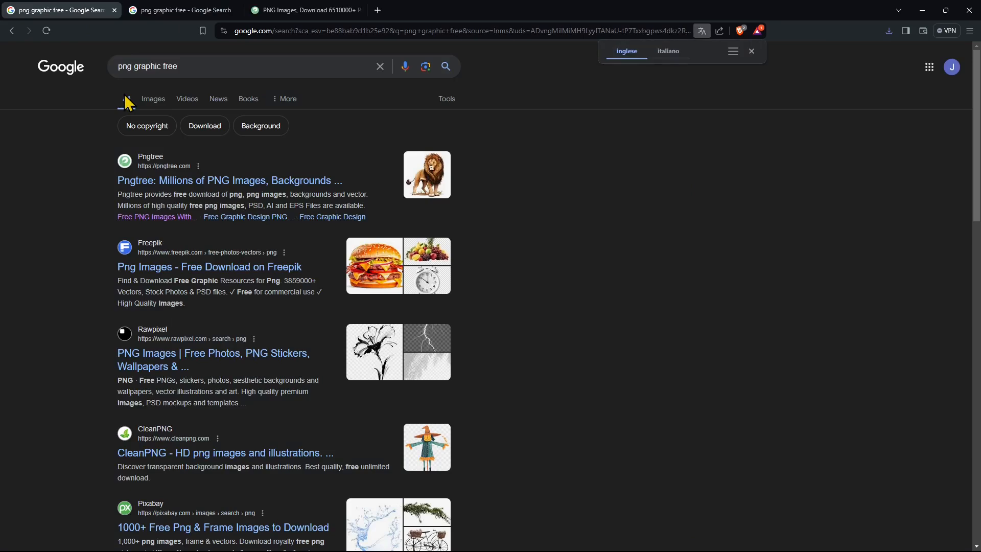
pyautogui.click(969, 10)
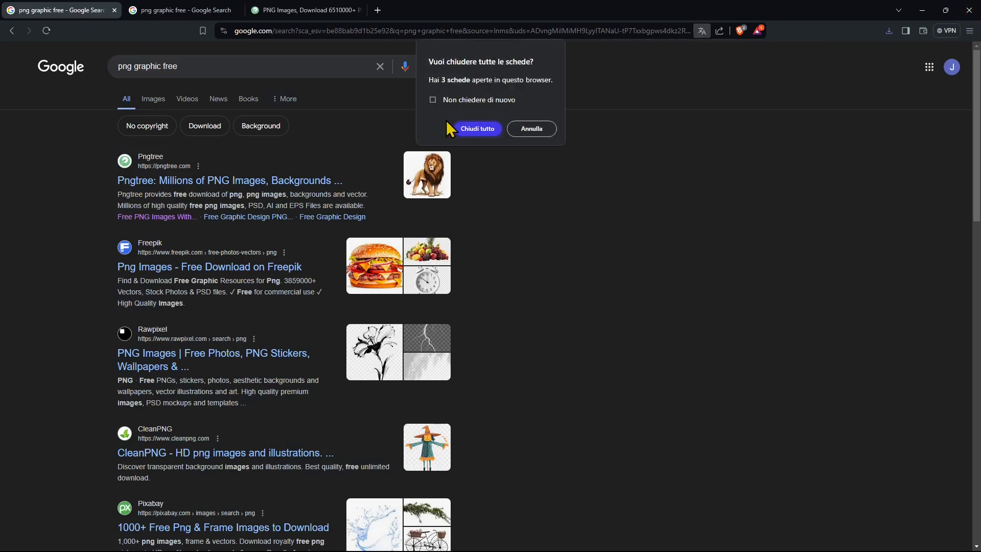
pyautogui.click(475, 130)
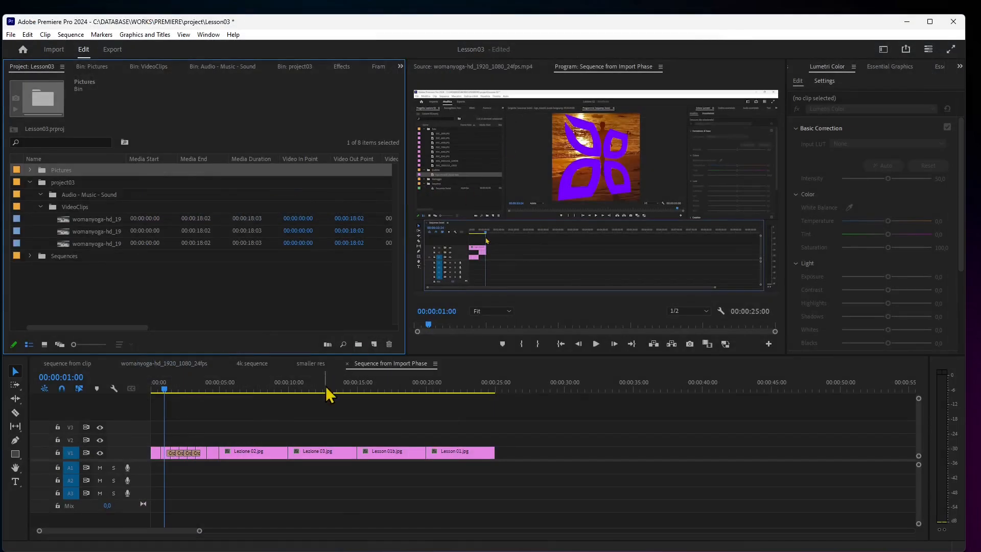
# Open the sequence named sequence from clip from the Sequences bin and select its womanyoga clip on the timeline.
pyautogui.moveTo(173, 388); pyautogui.dragTo(152, 398)
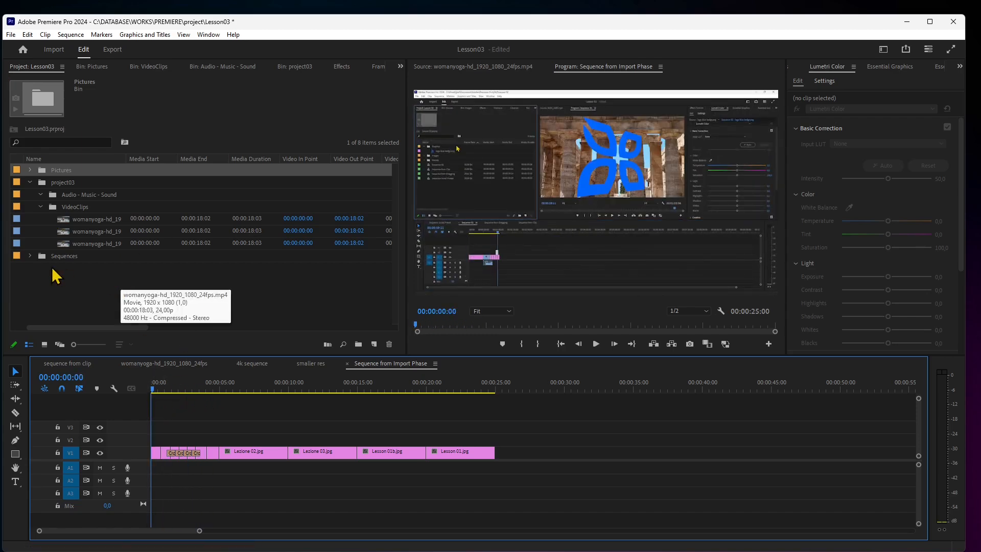
pyautogui.click(30, 256)
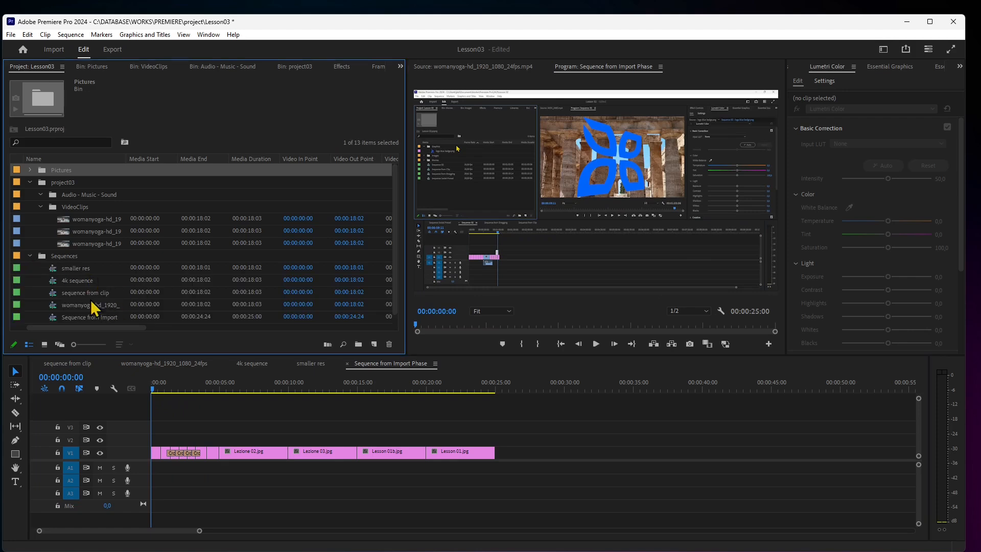
pyautogui.doubleClick(69, 293)
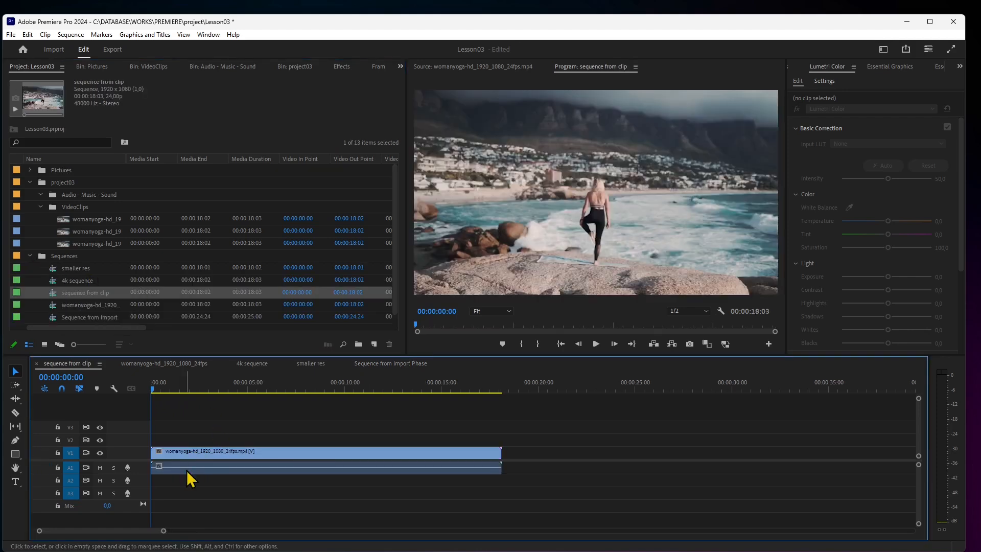
pyautogui.click(188, 471)
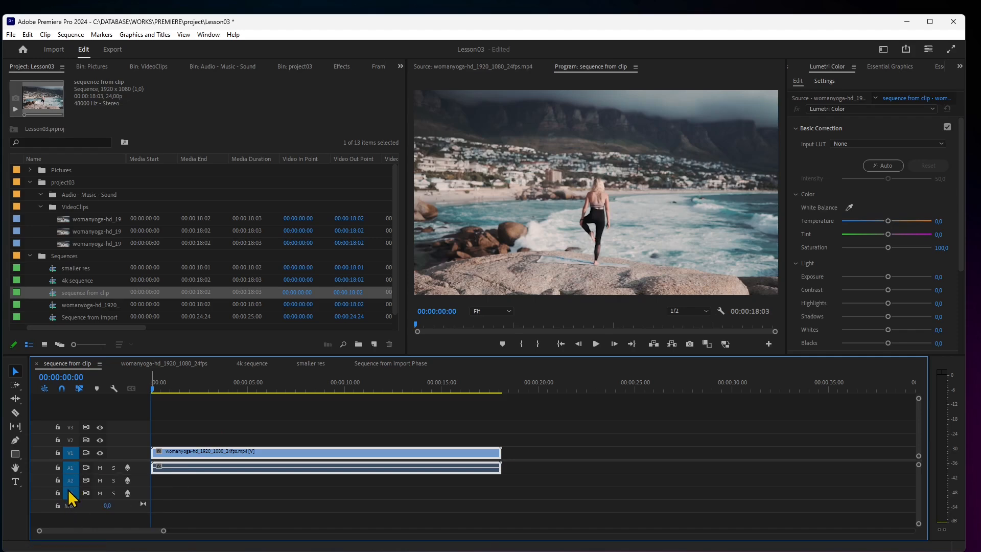
pyautogui.click(71, 453)
pyautogui.click(29, 256)
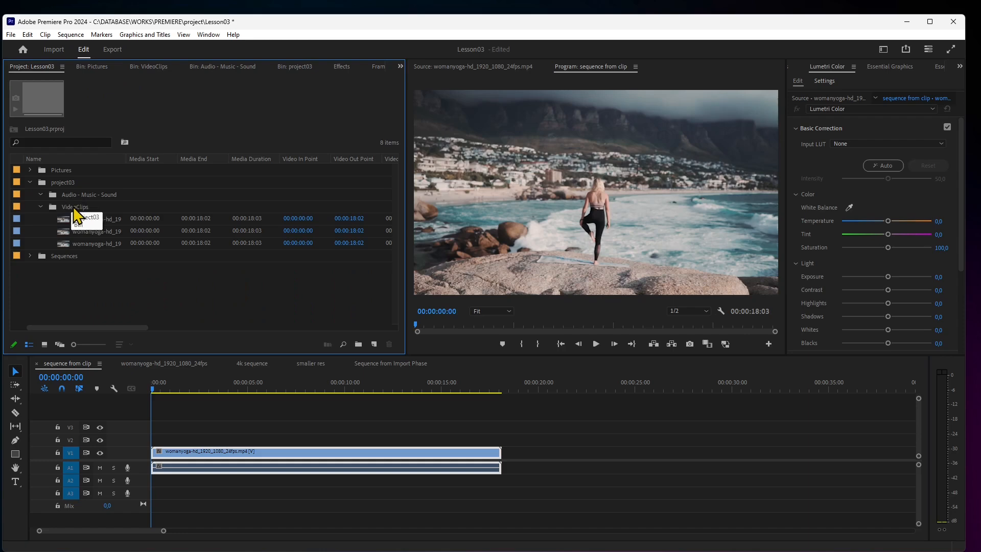
# Import mixkit-crickets-and-insects-in-the-wild-ambience-39 and mixkit-deep-meditation-109 from PREMIERE > project03 > Audio - Music - Sound into the Audio - Music - Sound bin.
pyautogui.click(41, 206)
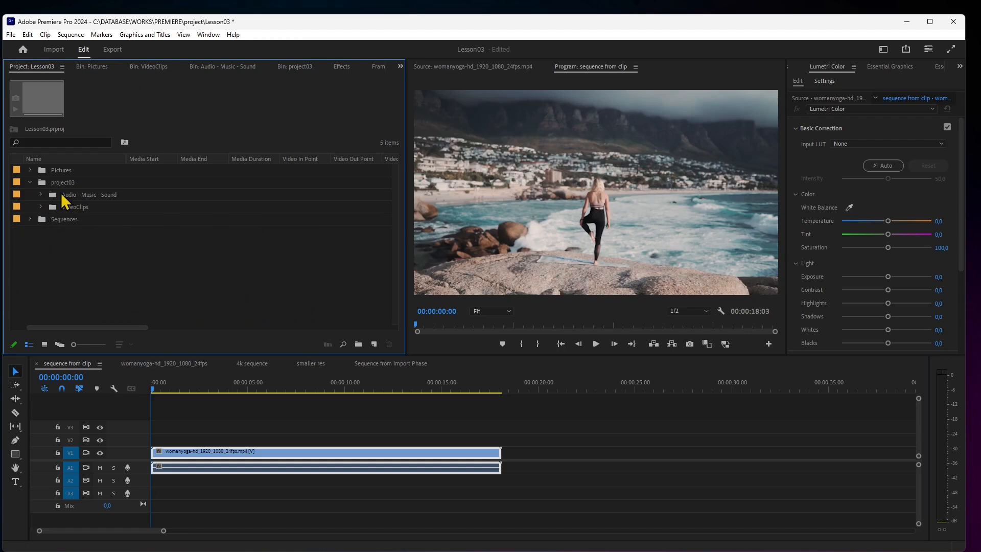
pyautogui.doubleClick(62, 197)
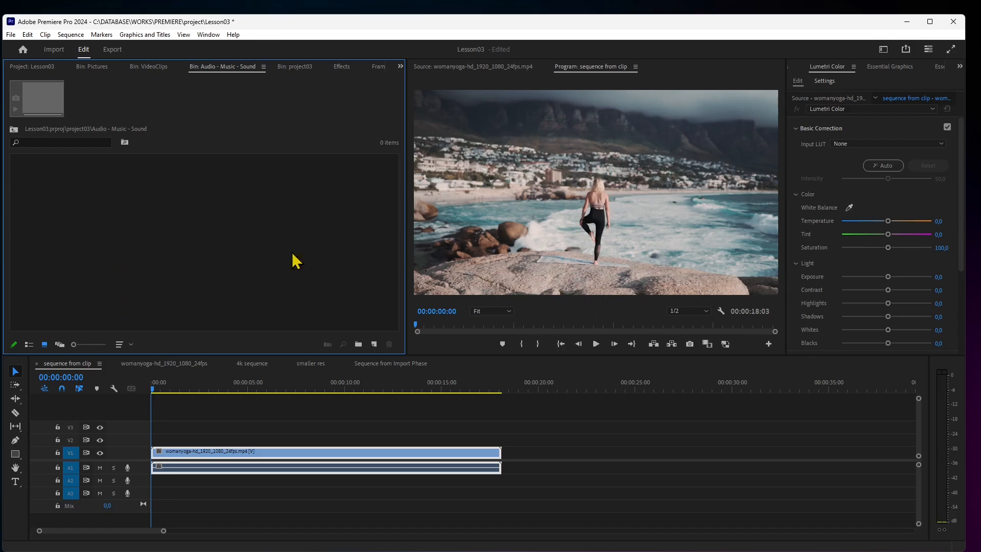
pyautogui.rightClick(132, 225)
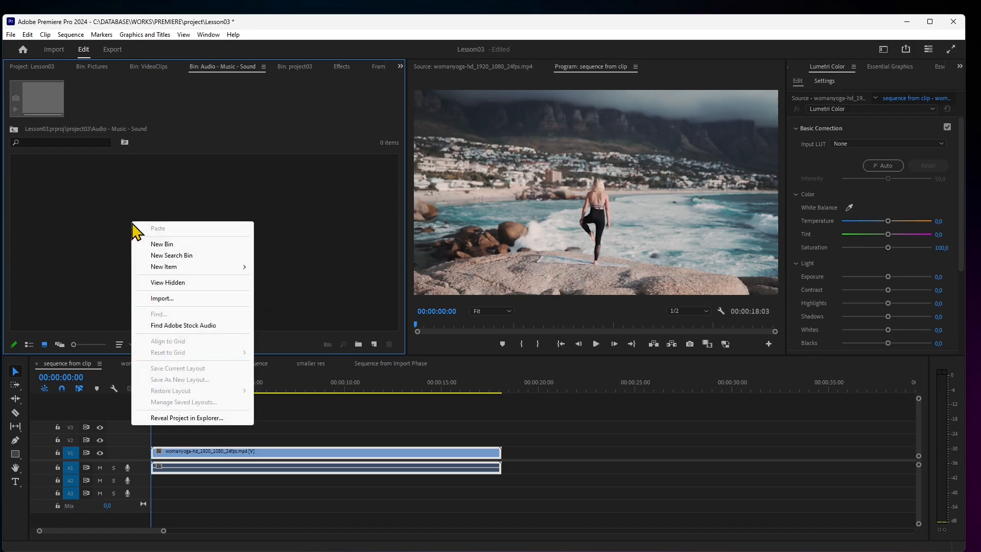
pyautogui.click(173, 299)
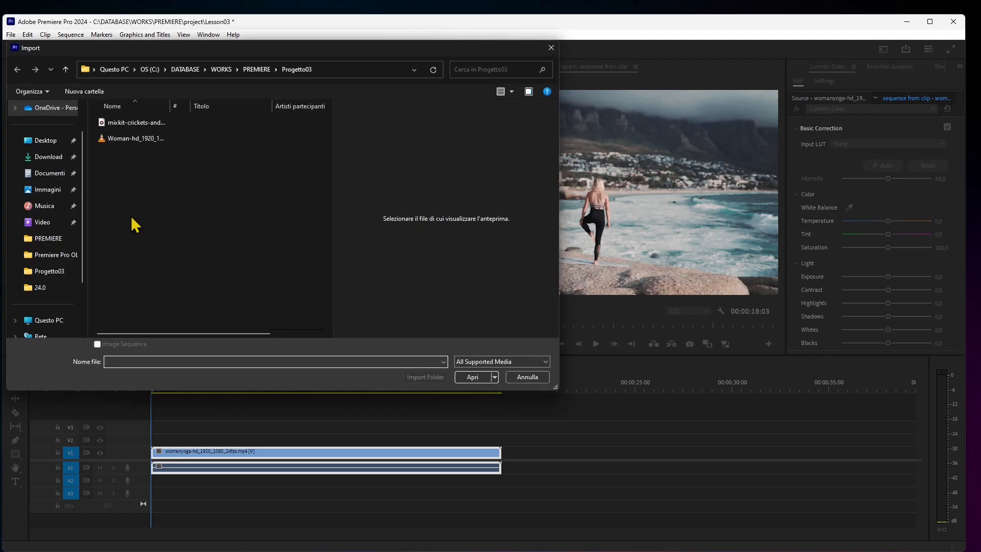
pyautogui.moveTo(170, 106); pyautogui.dragTo(279, 106)
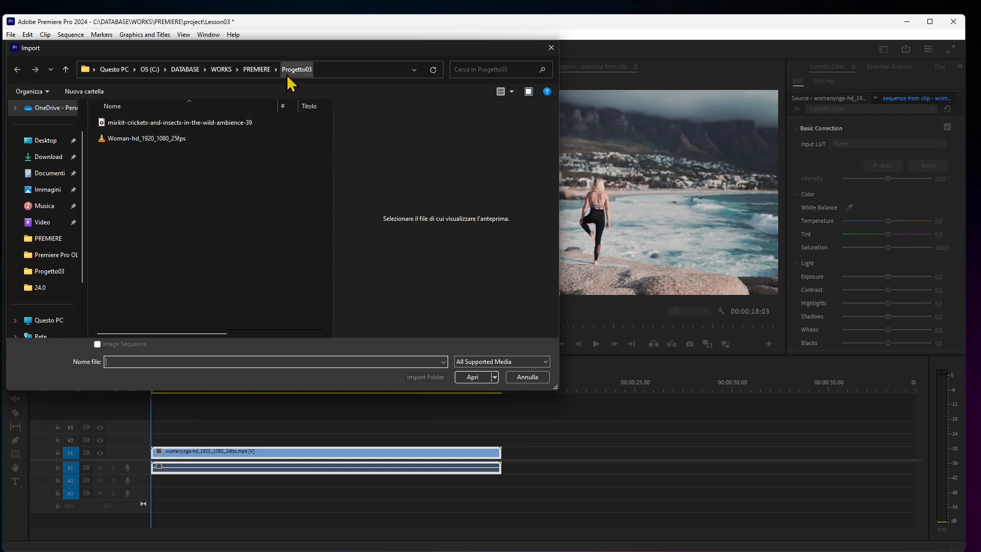
pyautogui.click(256, 69)
pyautogui.click(109, 235)
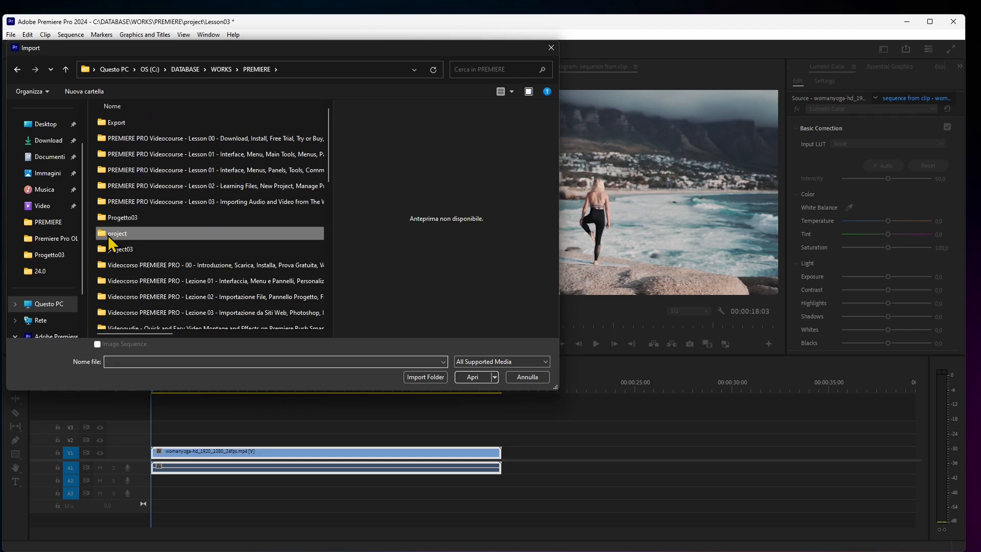
pyautogui.doubleClick(132, 250)
pyautogui.doubleClick(123, 125)
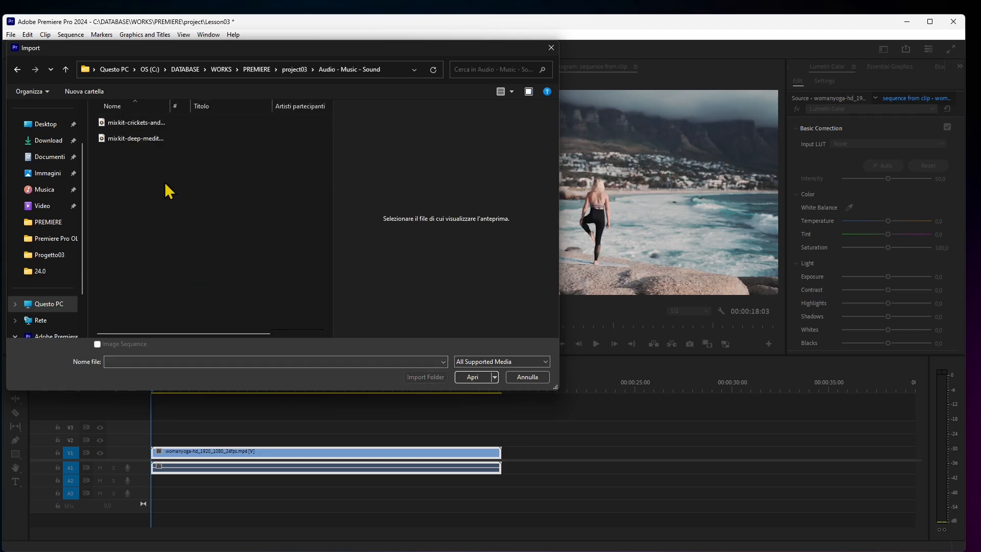
pyautogui.moveTo(165, 183); pyautogui.dragTo(125, 121)
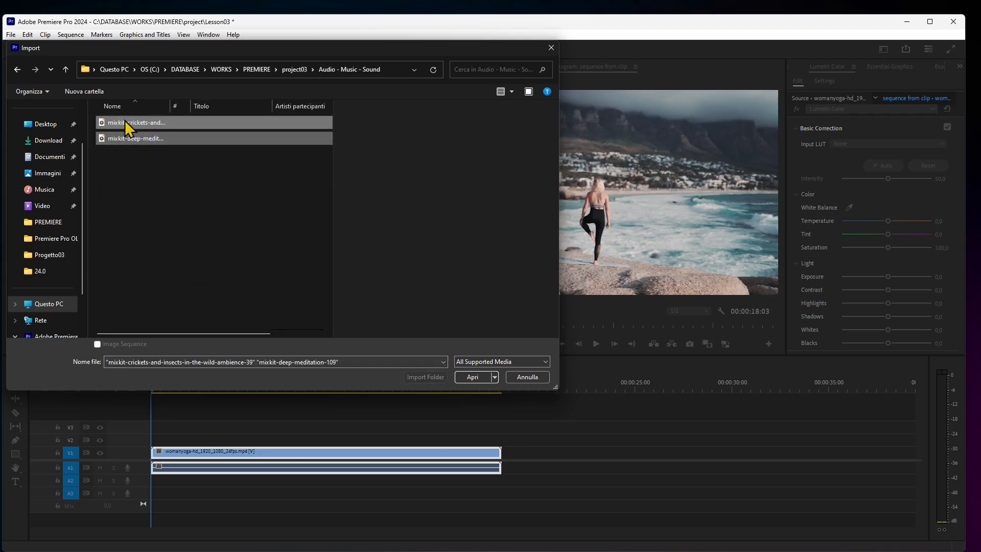
pyautogui.click(469, 377)
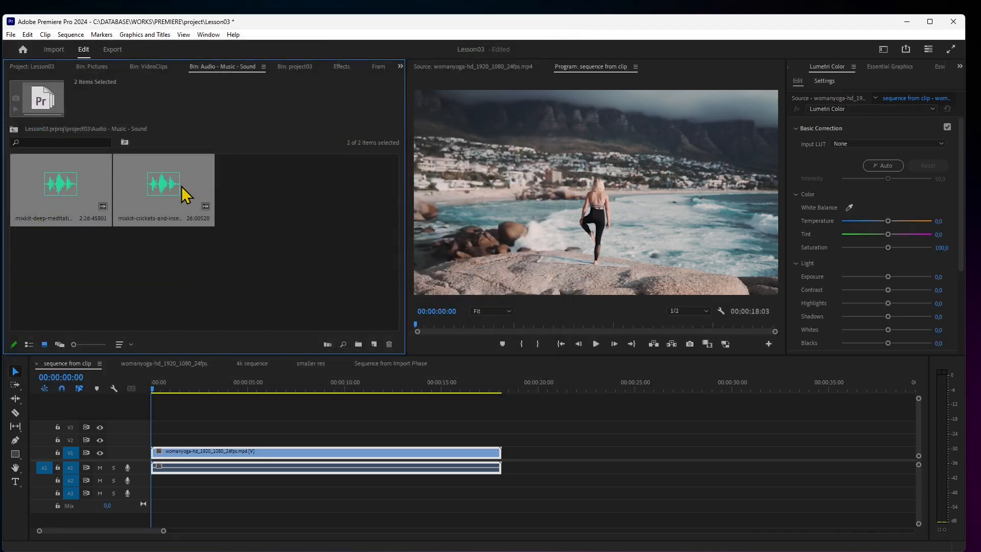
# Check the details of both imported audio clips and show the Audio - Music - Sound bin as a list.
pyautogui.click(184, 194)
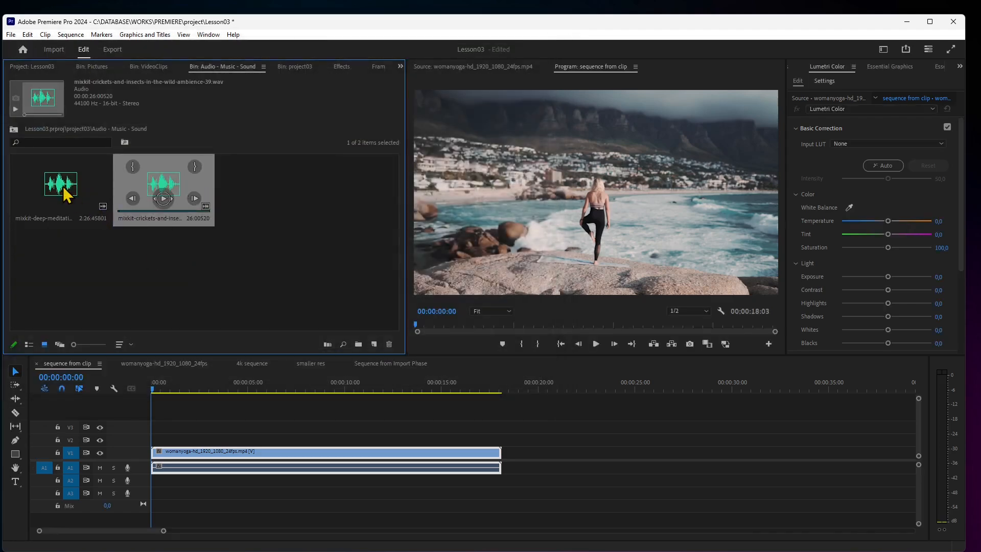
pyautogui.click(105, 215)
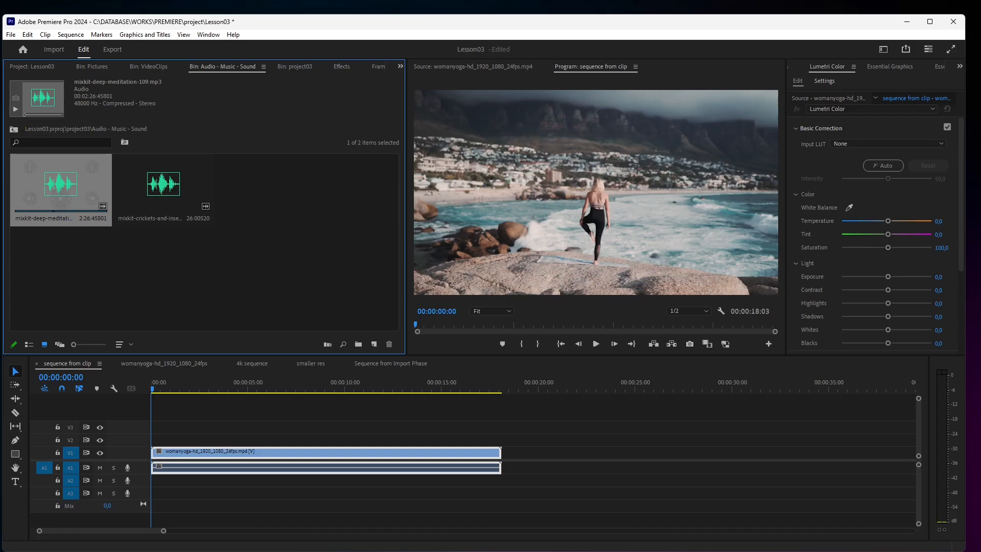
pyautogui.moveTo(60, 198)
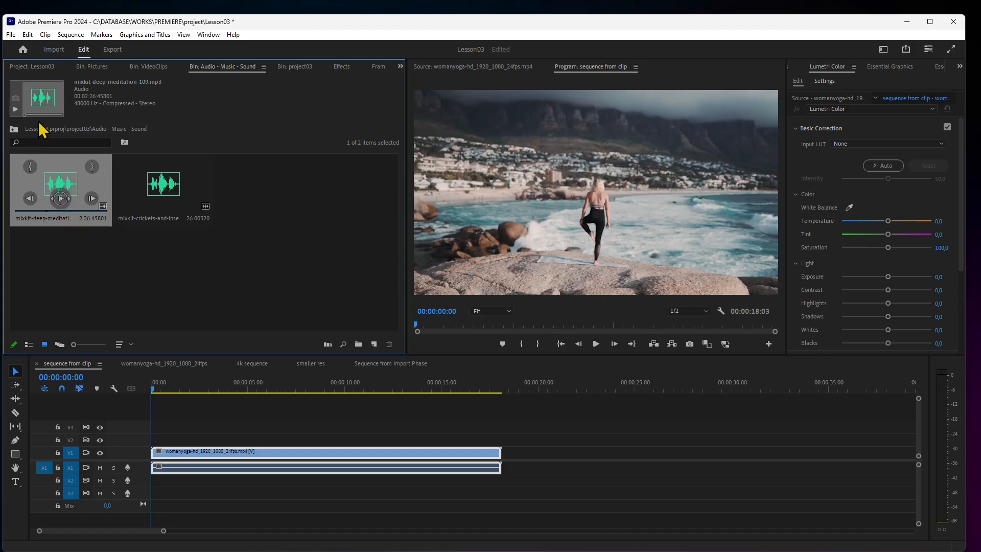
pyautogui.click(29, 345)
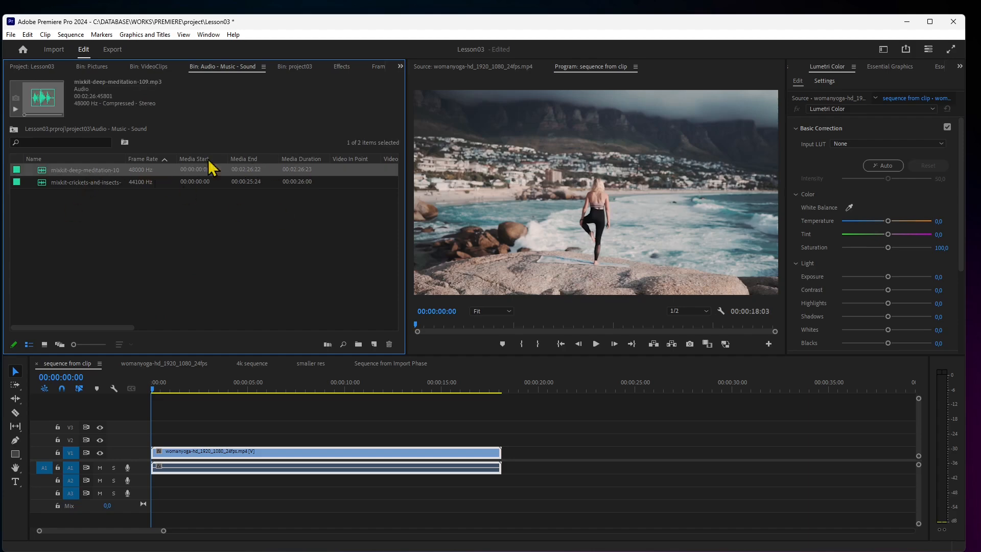
# Place the deep meditation music on track A2 and the crickets ambience on A3 at the sequence start, and play the result.
pyautogui.moveTo(49, 179); pyautogui.dragTo(156, 481)
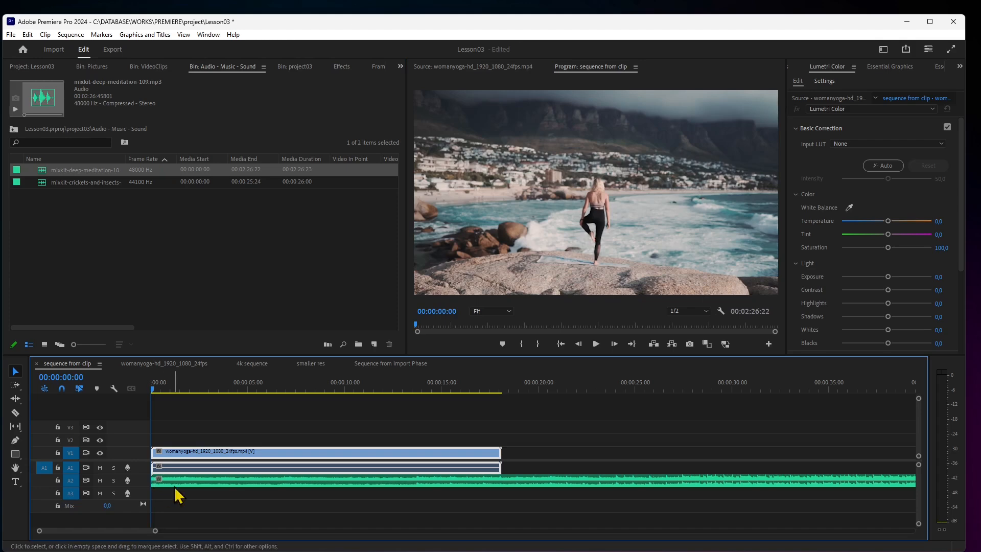
pyautogui.moveTo(47, 184); pyautogui.dragTo(137, 502)
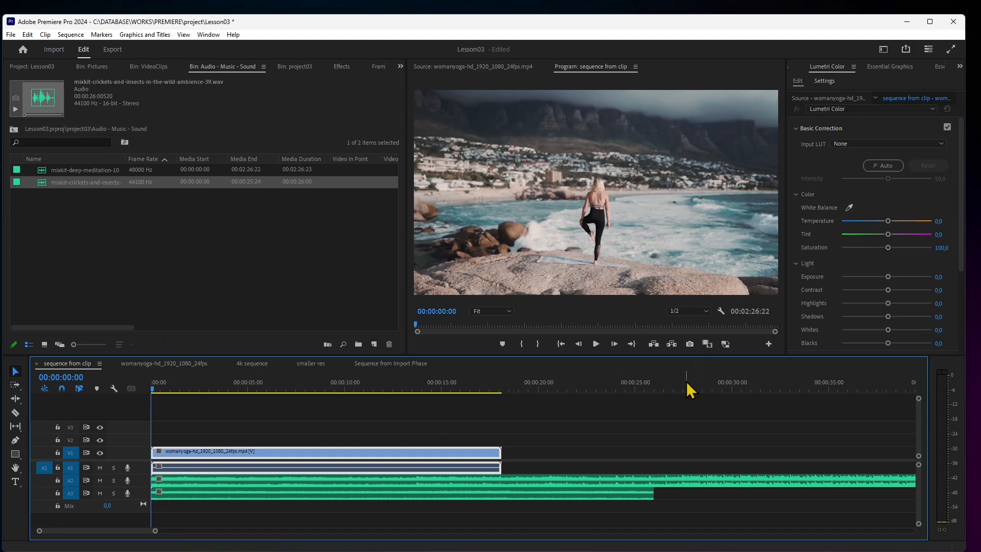
pyautogui.click(598, 345)
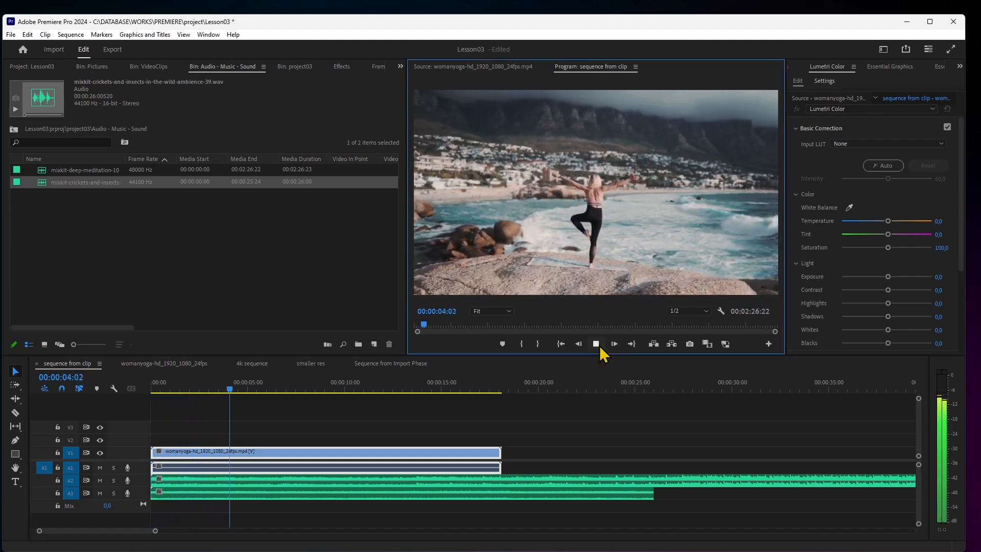
pyautogui.click(598, 345)
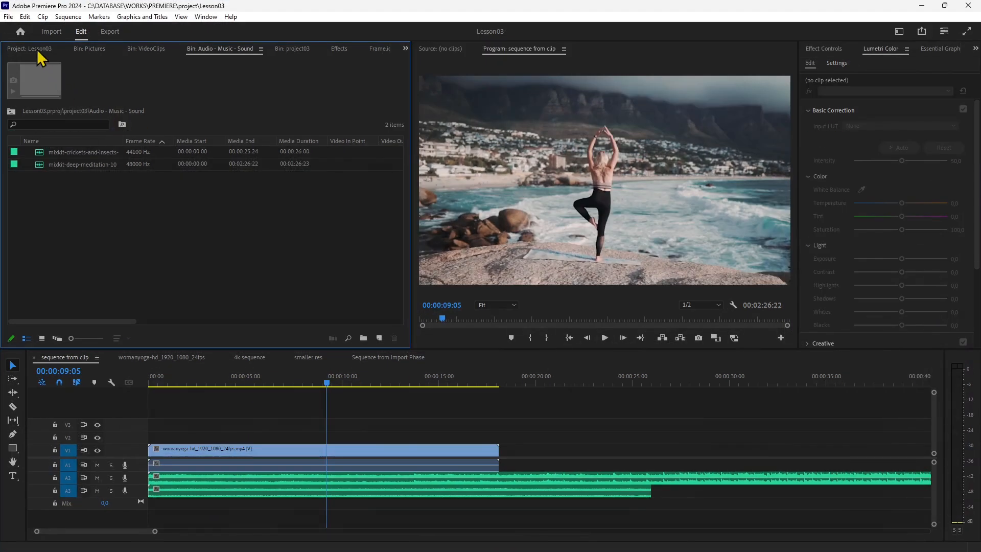
# Replace the footage of the second womanyoga clip in VideoClips with the Videocorso SWEET HOME 3D - Lezione 00 video from WORKS > SWEETHOME 3D.
pyautogui.click(40, 49)
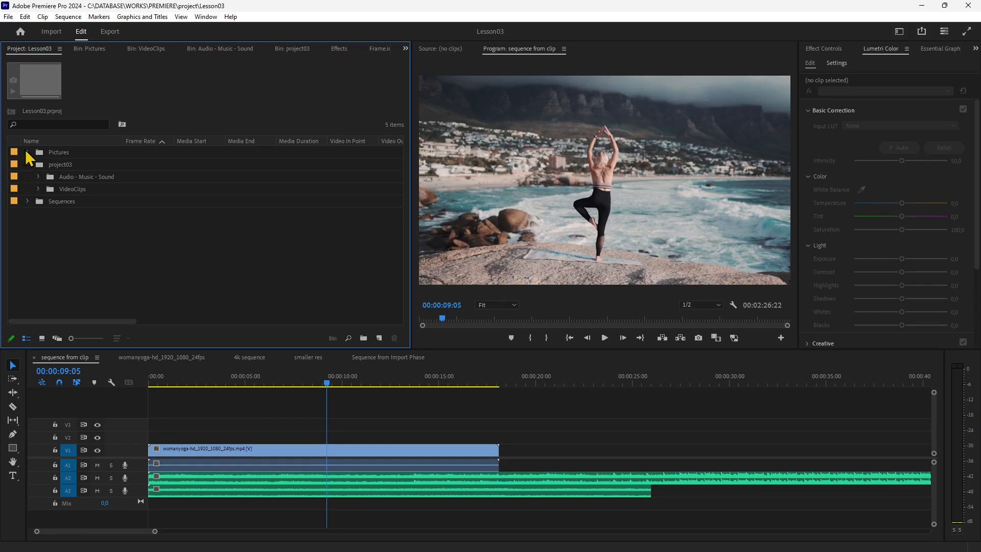
pyautogui.click(38, 190)
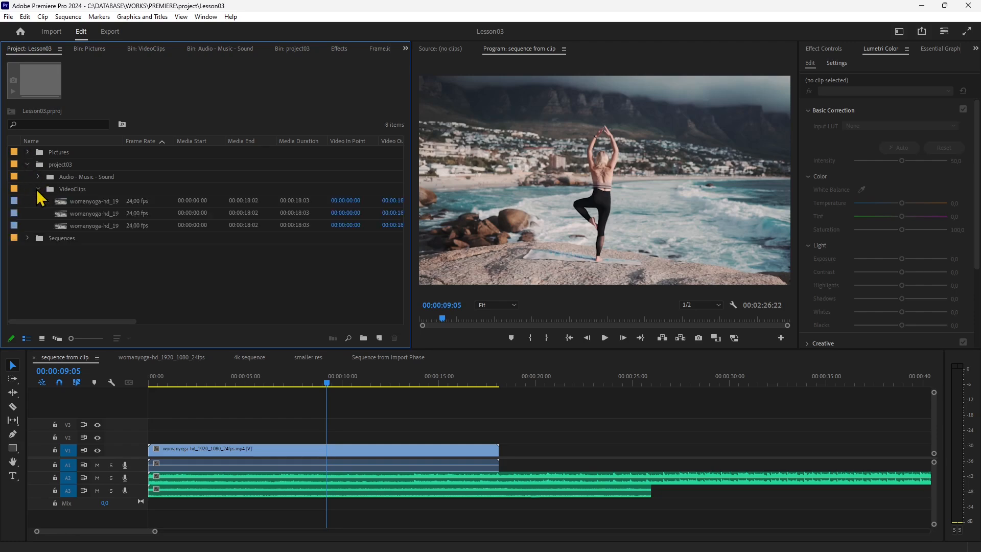
pyautogui.click(107, 219)
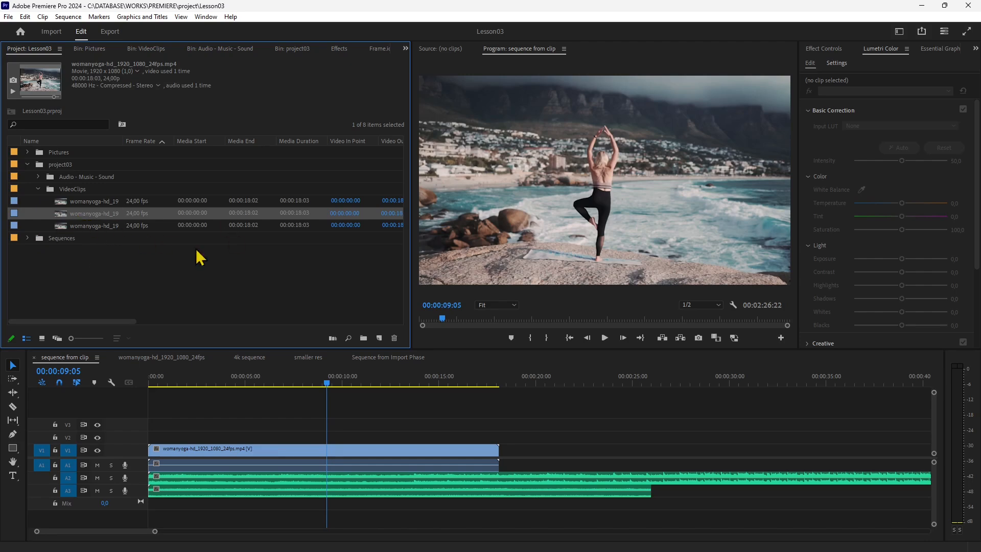
pyautogui.rightClick(94, 223)
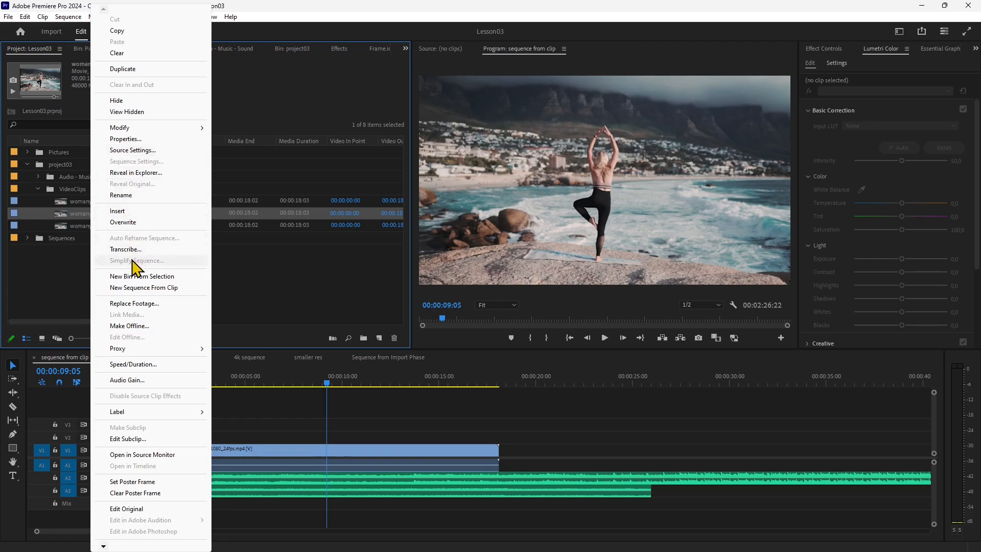
pyautogui.click(143, 305)
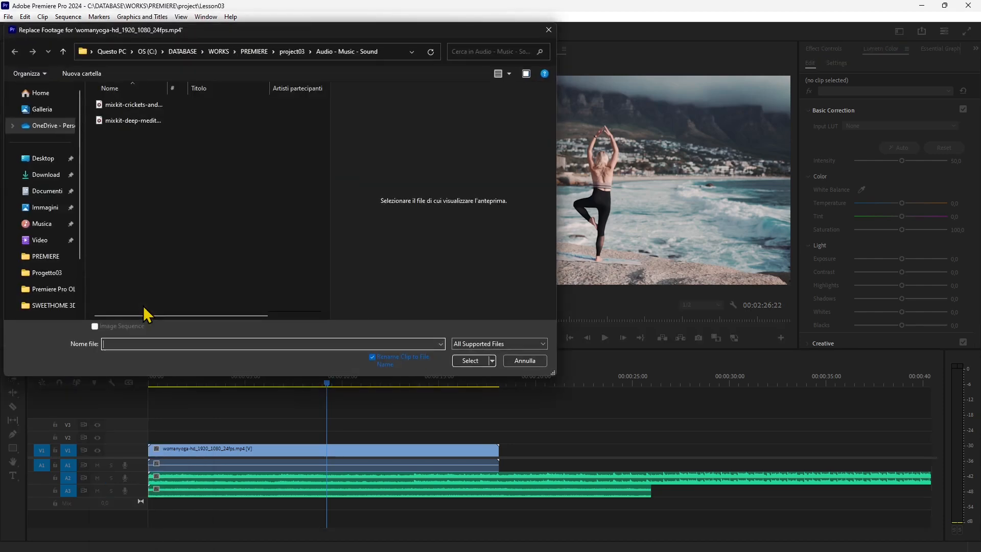
pyautogui.click(294, 55)
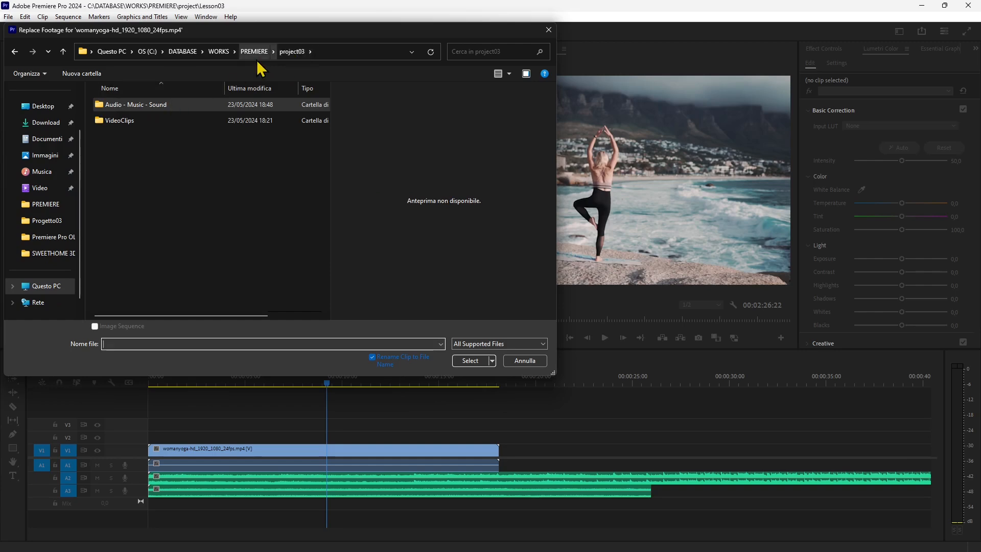
pyautogui.click(217, 53)
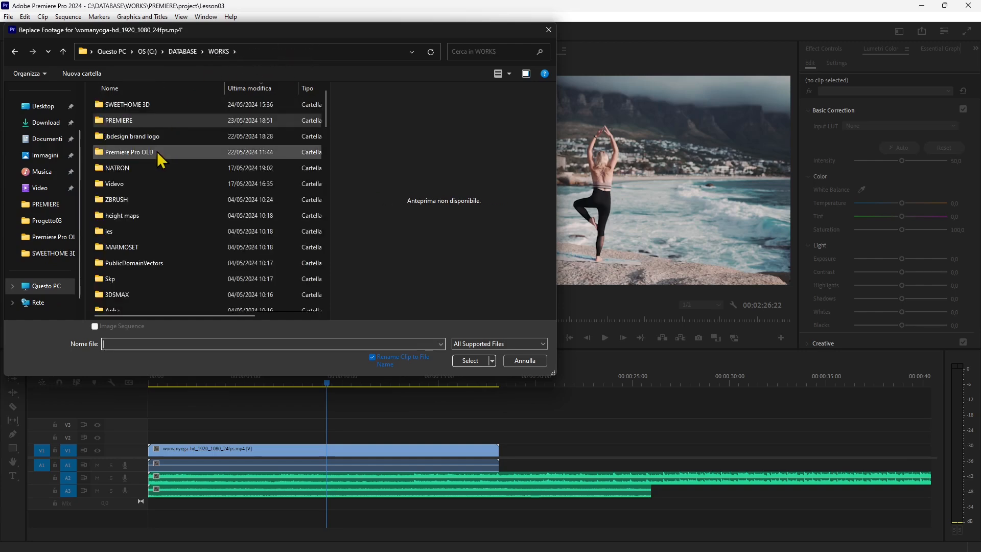
pyautogui.doubleClick(134, 103)
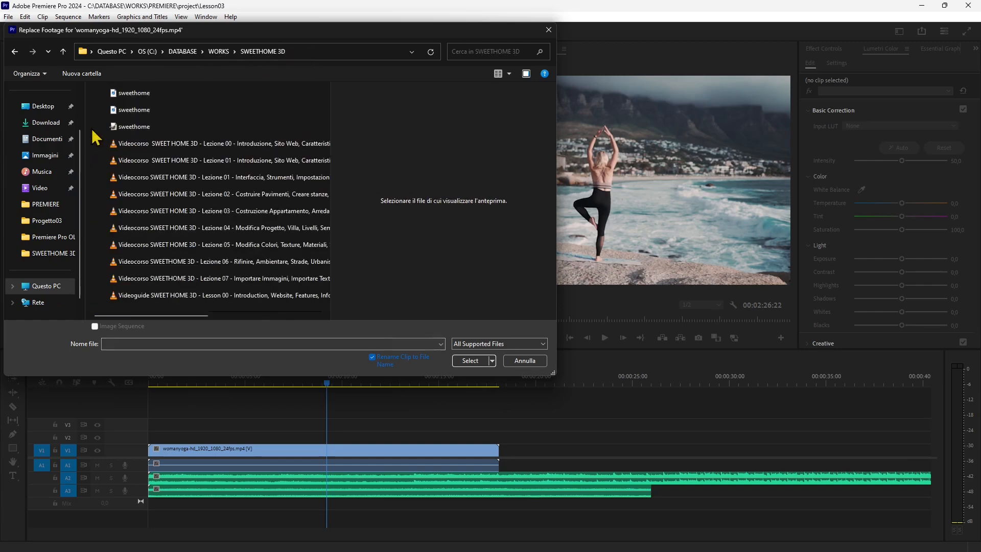
pyautogui.click(147, 143)
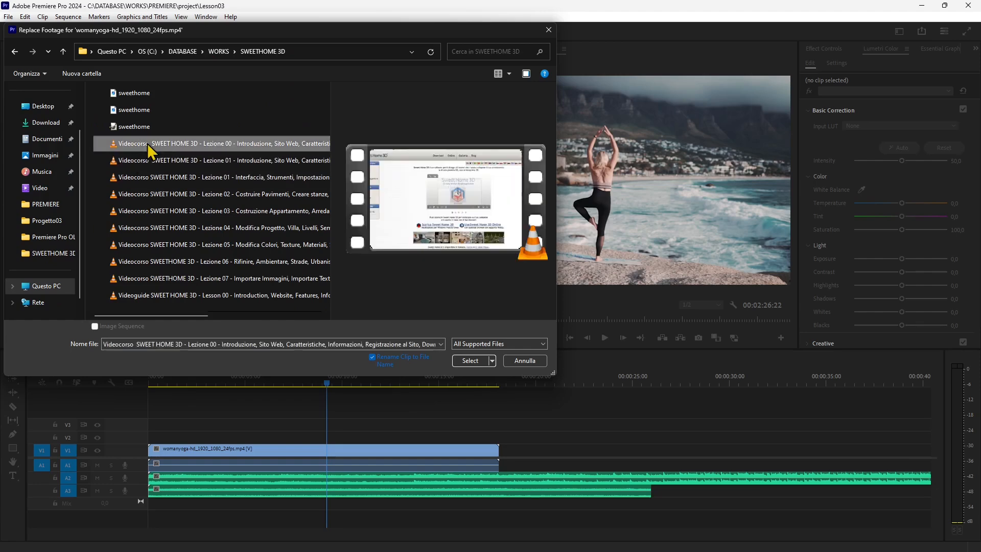
pyautogui.click(470, 360)
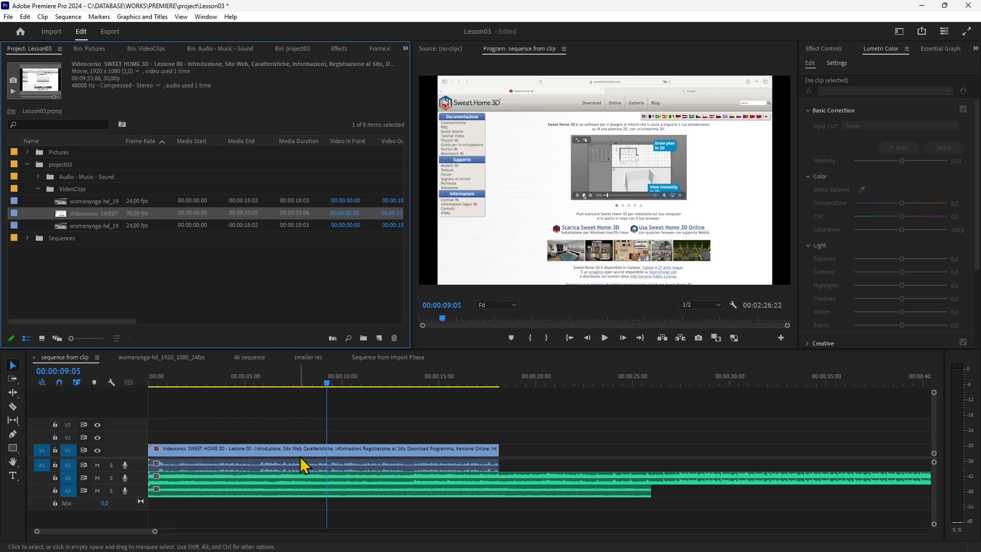
# Make the Videocorso SWEET HOME 3D clip in VideoClips offline with the option Media Files Remain on Disk.
pyautogui.rightClick(92, 215)
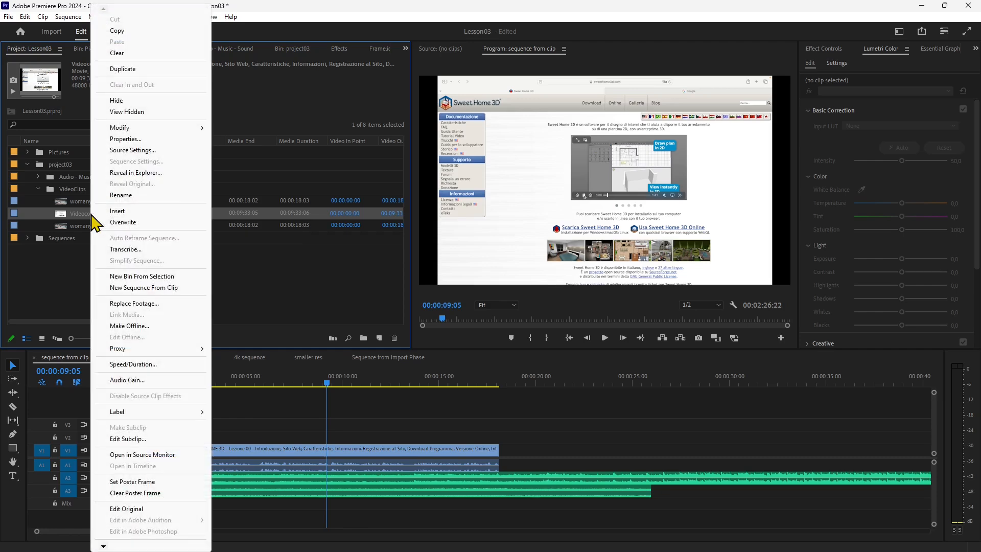
pyautogui.click(129, 326)
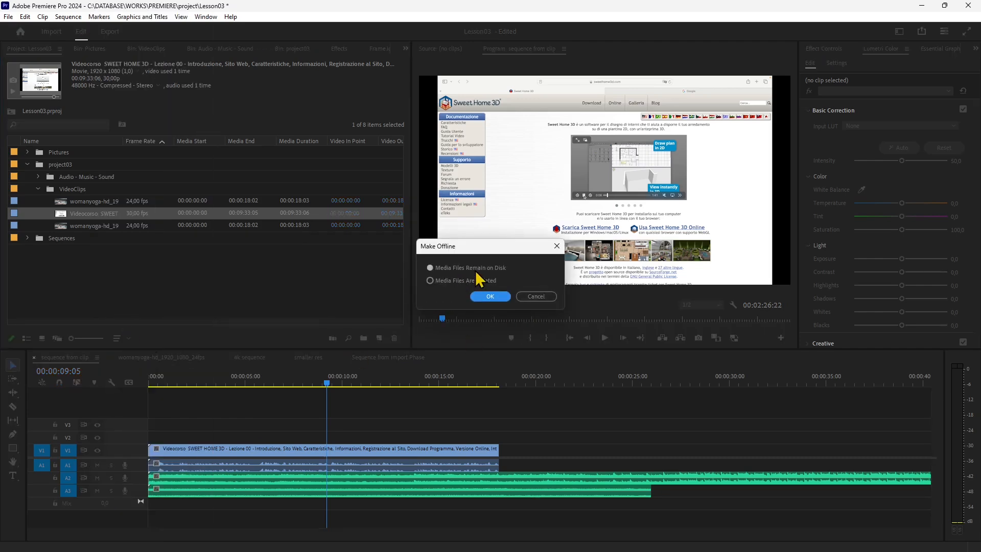
pyautogui.click(498, 297)
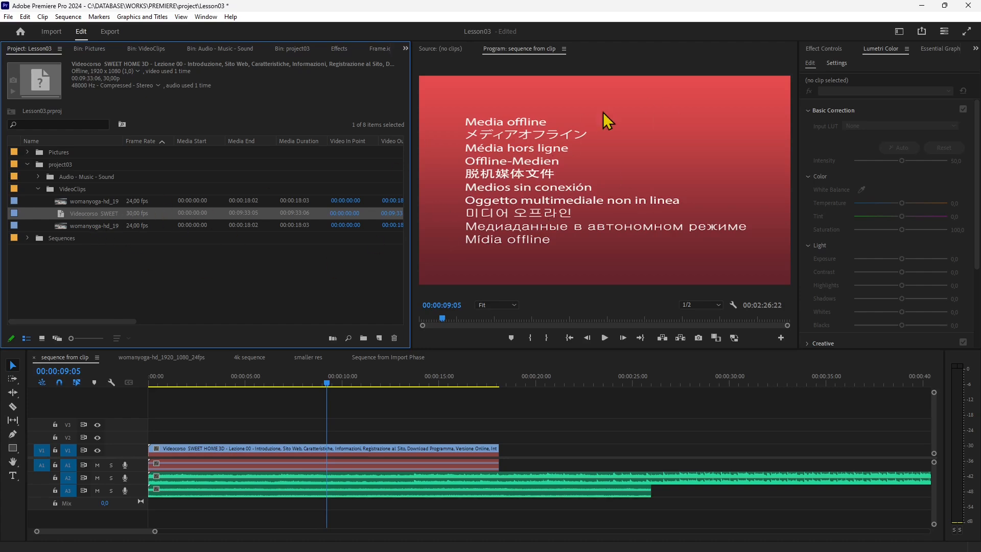
# Start relinking the offline Videocorso SWEET HOME 3D clip and find the PREMIERE folder inside WORKS by searching for "premi".
pyautogui.rightClick(109, 224)
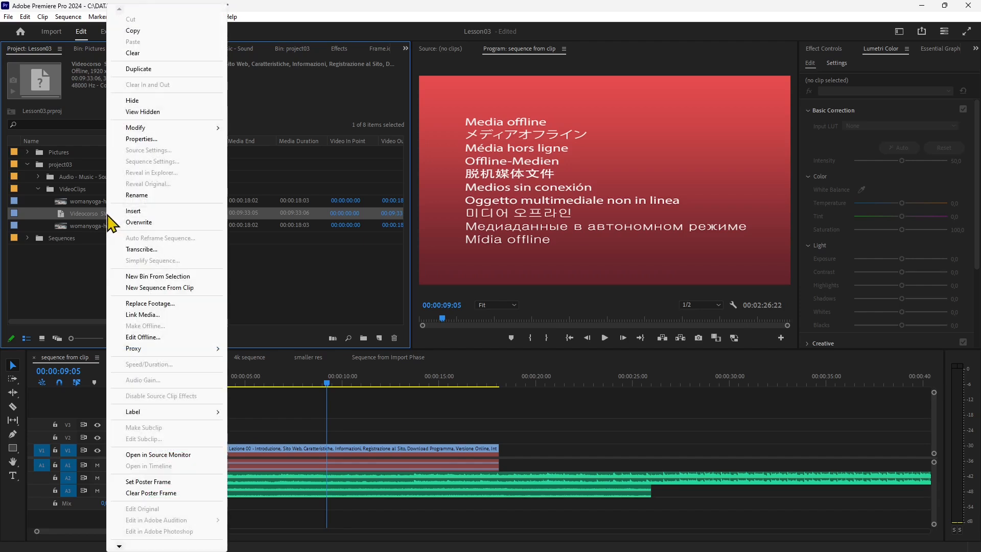
pyautogui.click(149, 315)
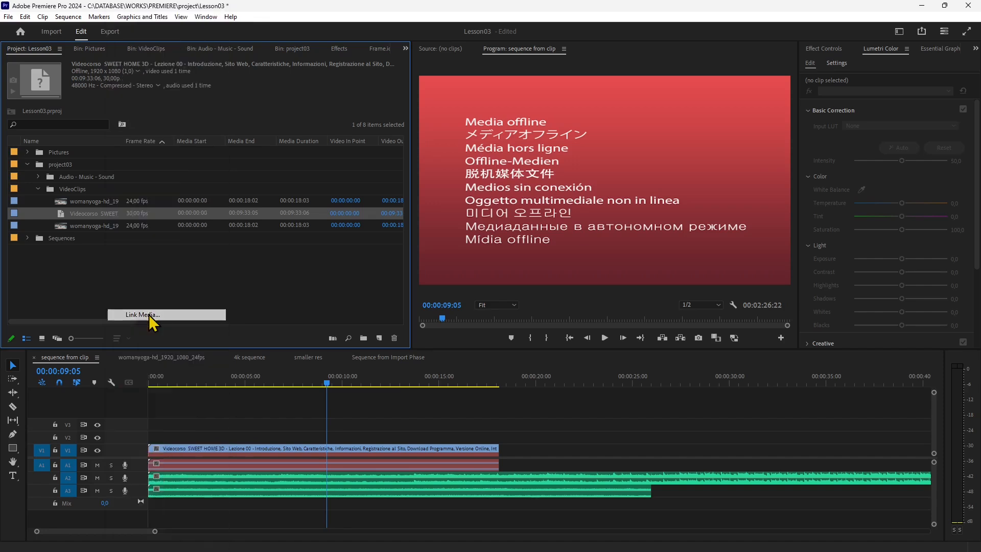
pyautogui.moveTo(451, 149)
pyautogui.mouseDown()
pyautogui.moveTo(440, 165)
pyautogui.moveTo(412, 143)
pyautogui.moveTo(446, 140)
pyautogui.mouseUp()
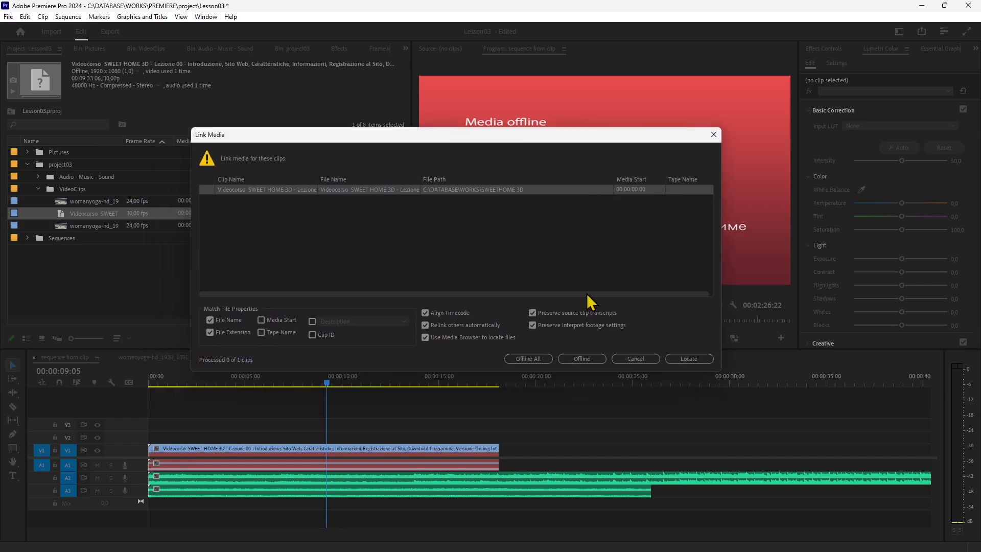
pyautogui.click(688, 360)
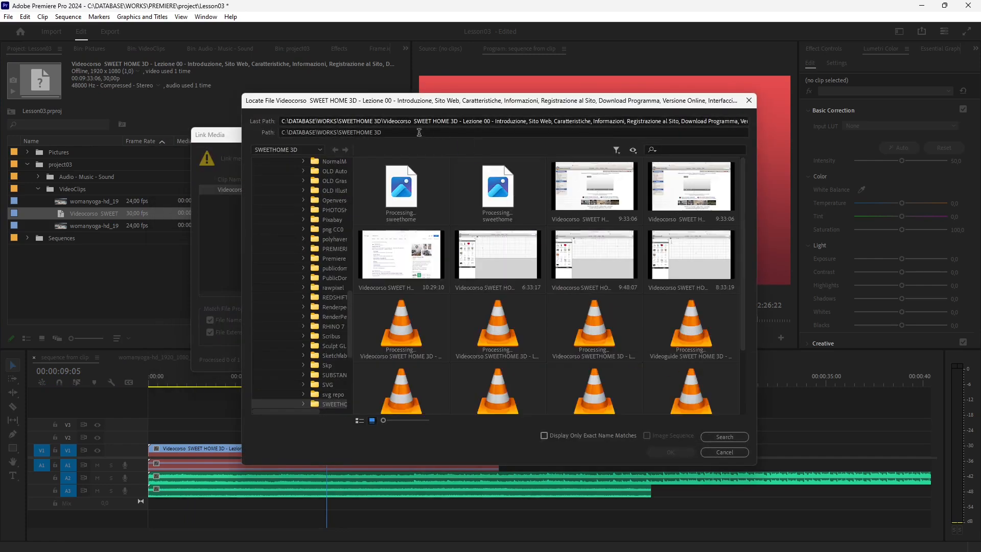
pyautogui.moveTo(352, 348); pyautogui.dragTo(373, 207)
pyautogui.click(320, 204)
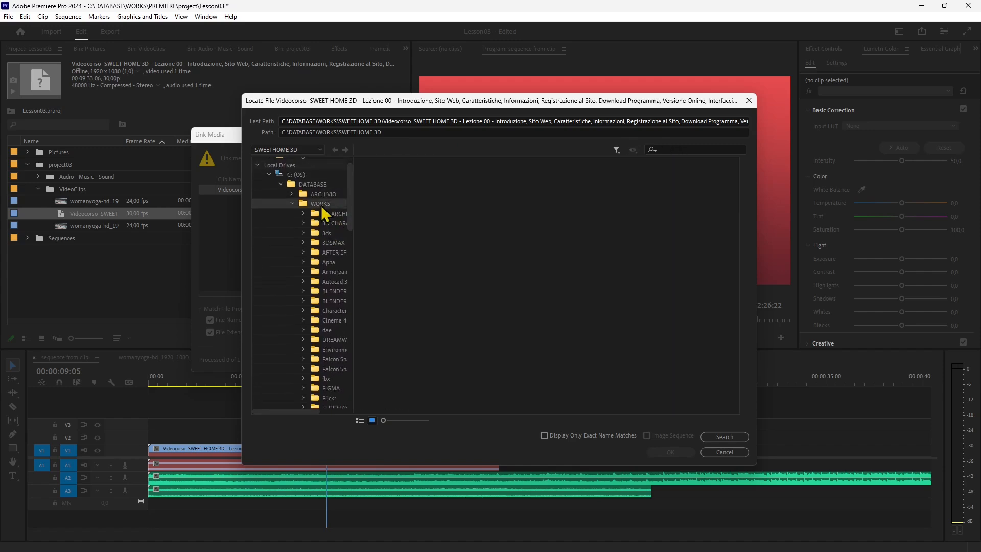
pyautogui.click(677, 148)
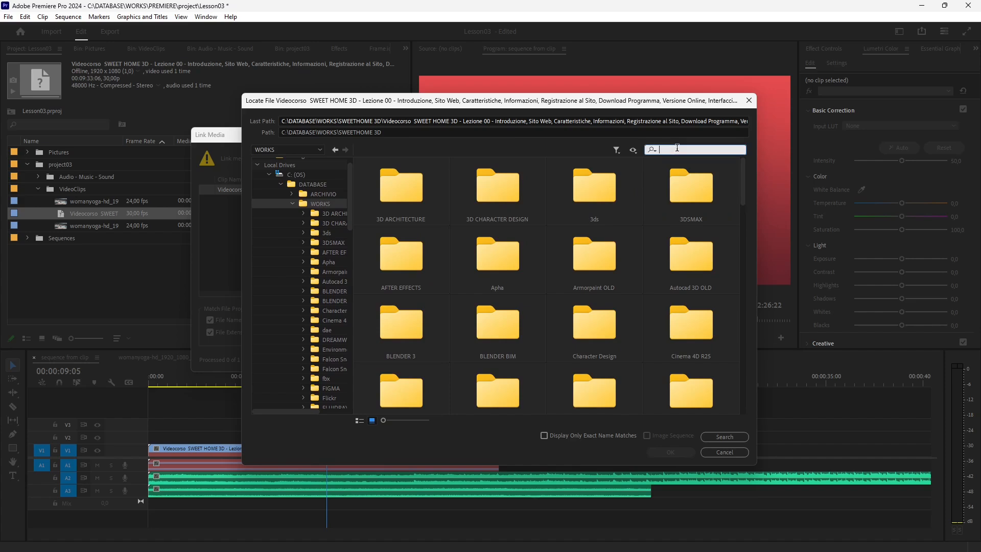
pyautogui.write('premi')
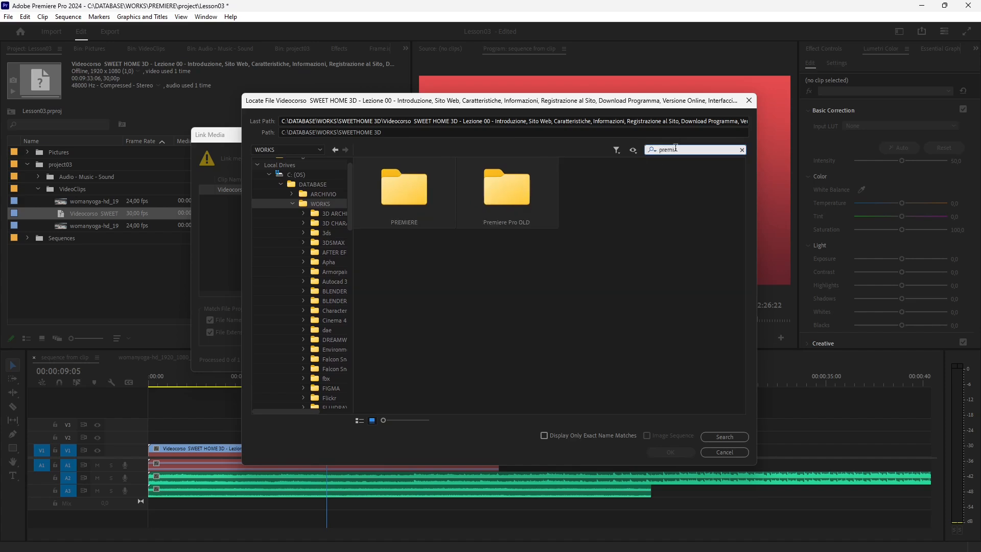
pyautogui.doubleClick(396, 197)
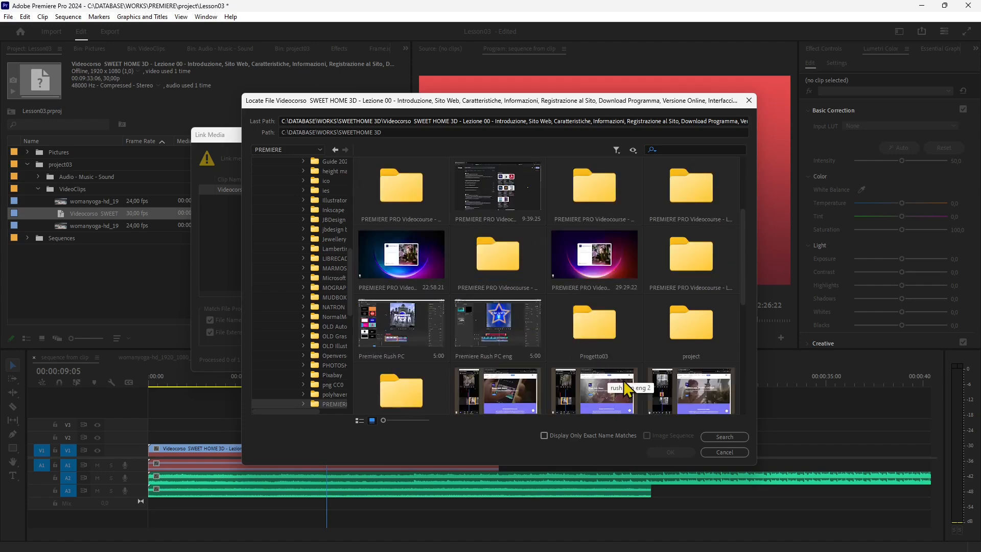
# Relink the offline clip to womanyoga-hd_1920_1080_24fps in project03 > VideoClips and check the picture in the sequence.
pyautogui.scroll(-2, 623, 383)
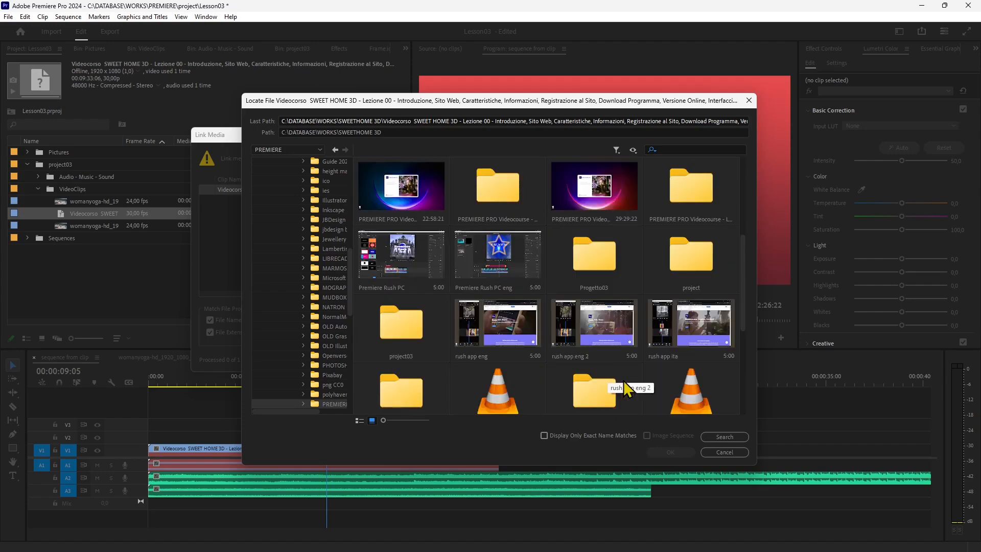
pyautogui.doubleClick(394, 327)
pyautogui.doubleClick(527, 208)
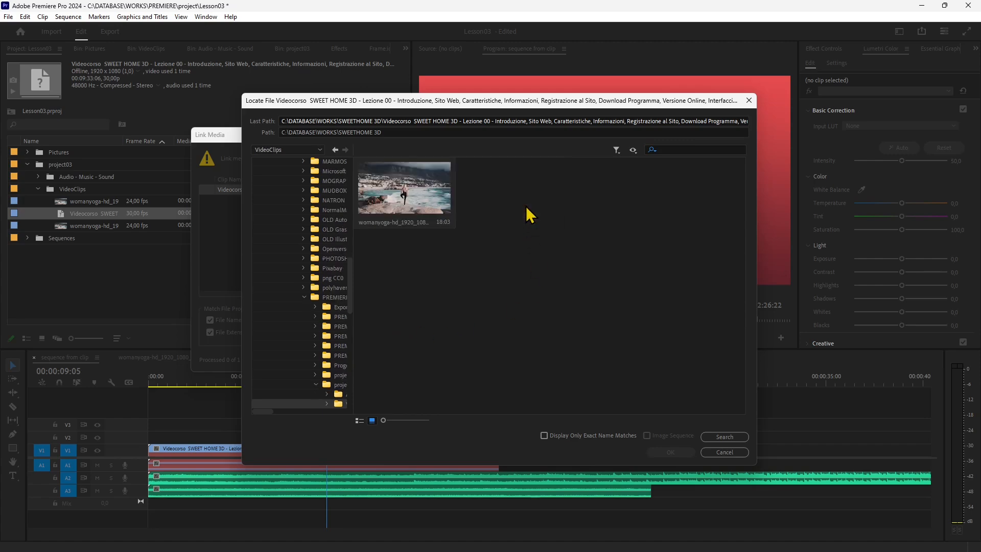
pyautogui.click(427, 207)
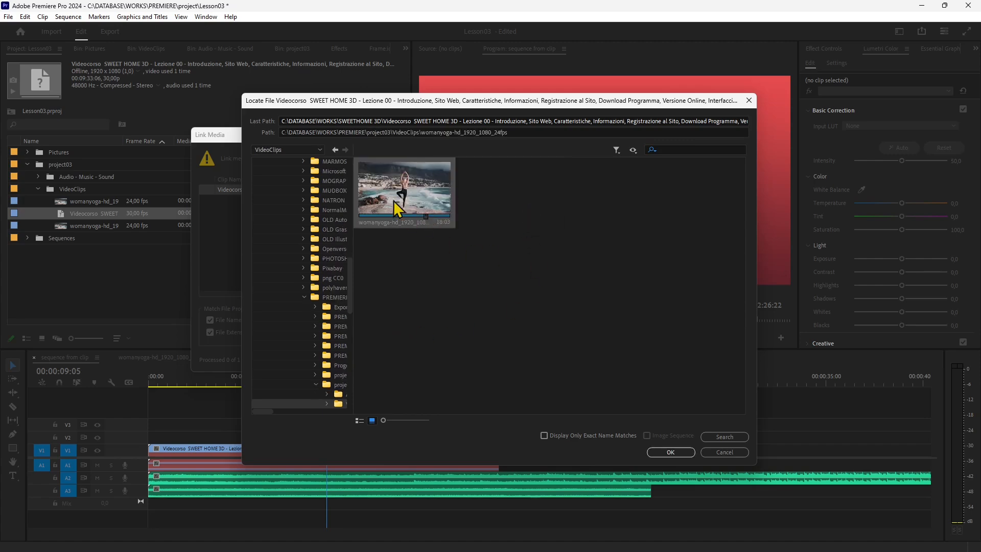
pyautogui.click(671, 452)
pyautogui.click(314, 382)
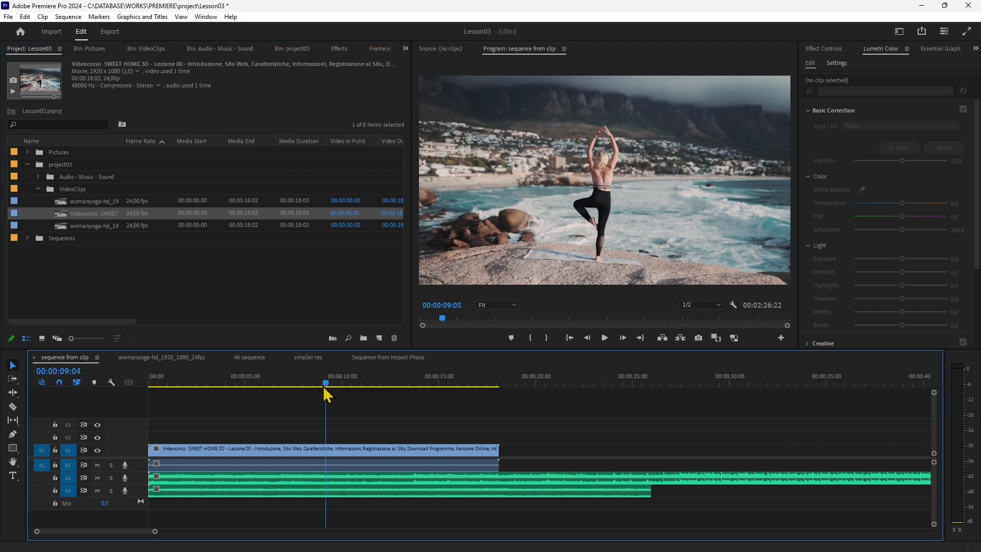
pyautogui.click(295, 382)
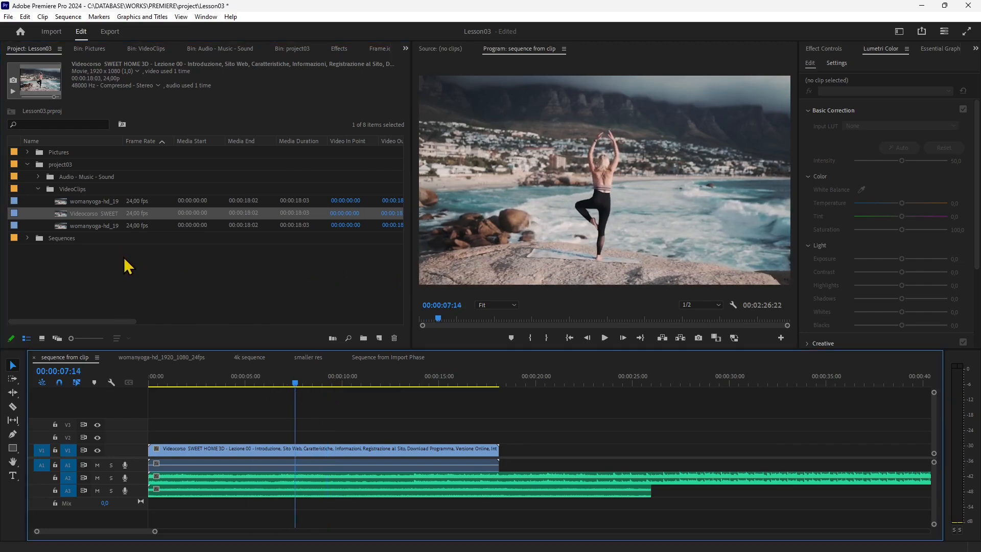
# Open Interpret Footage for the relinked Videocorso clip, try an assumed frame rate of 10 fps, and return to the file's frame rate.
pyautogui.rightClick(81, 215)
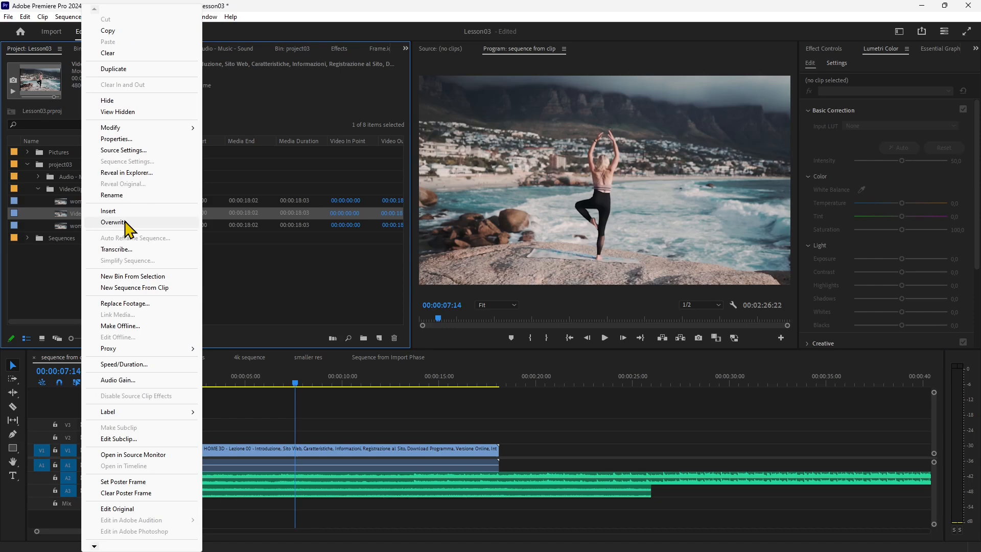
pyautogui.moveTo(113, 128)
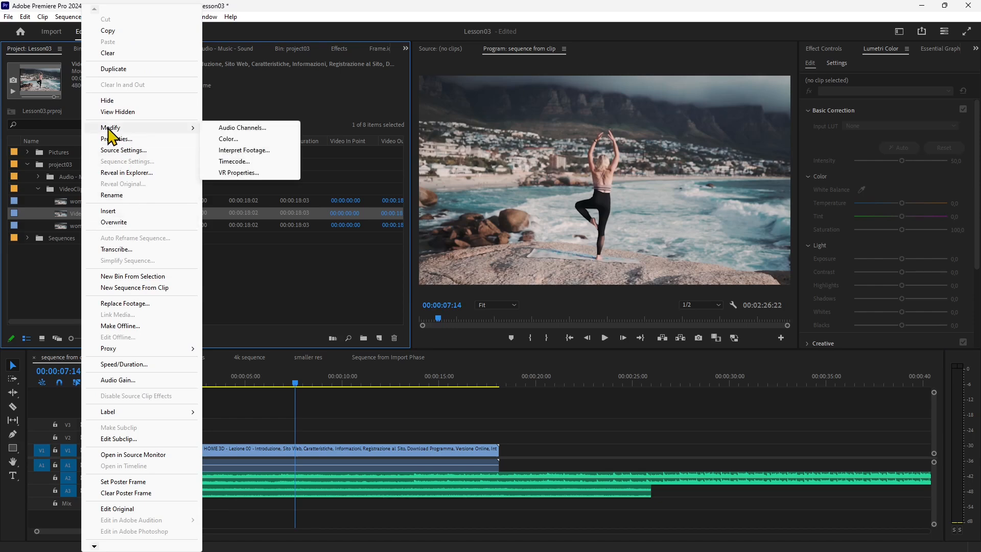
pyautogui.click(246, 151)
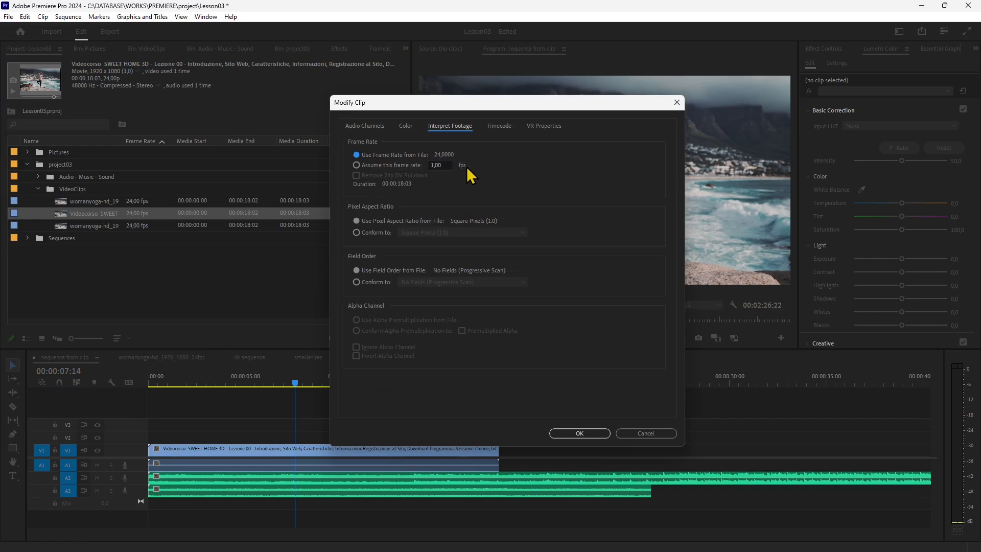
pyautogui.click(441, 162)
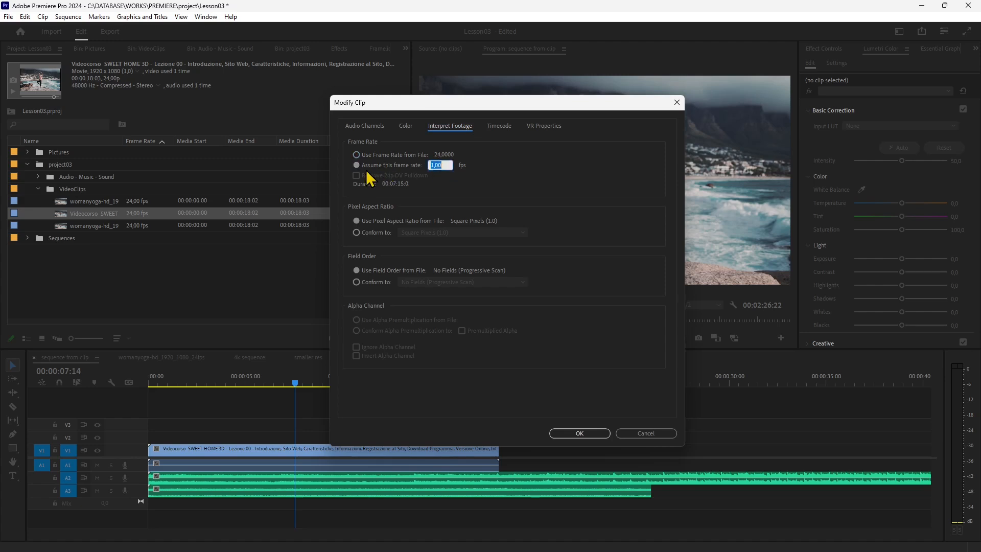
pyautogui.click(449, 167)
pyautogui.click(386, 154)
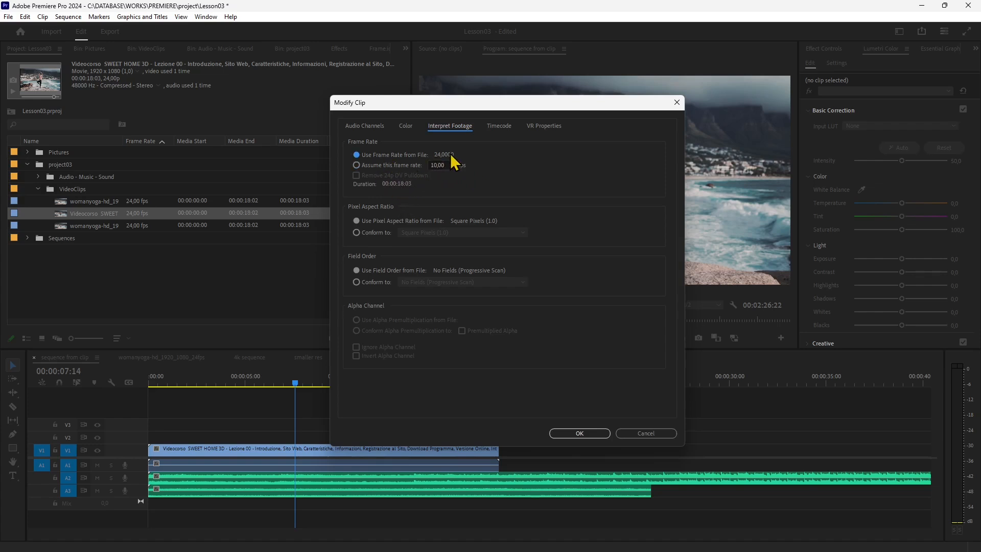
# Try an assumed frame rate of 60 fps for the Videocorso clip.
pyautogui.click(409, 166)
pyautogui.click(437, 164)
pyautogui.write('60')
pyautogui.click(484, 177)
# Set the Videocorso clip's assumed frame rate to 10 fps and apply the footage interpretation.
pyautogui.doubleClick(439, 164)
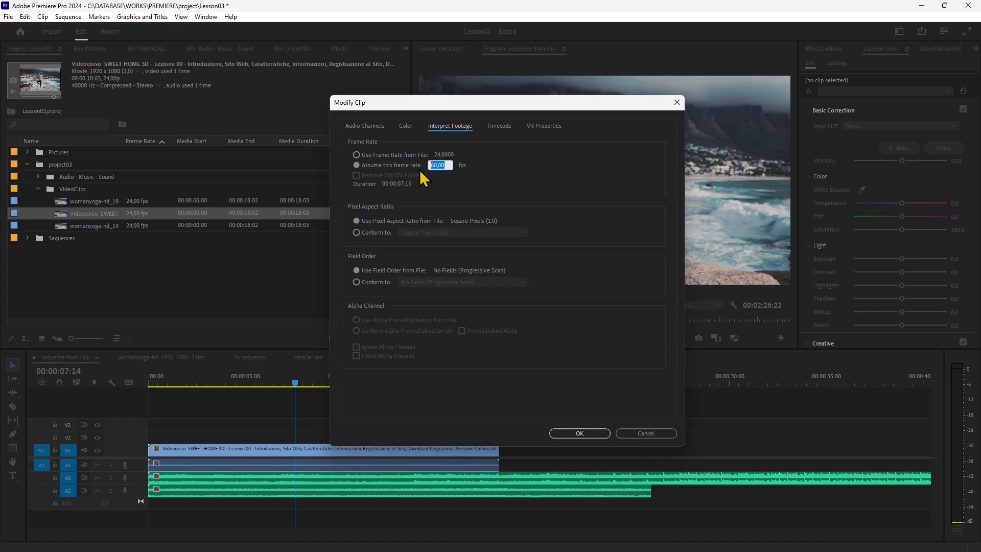
pyautogui.write('10')
pyautogui.press('Tab')
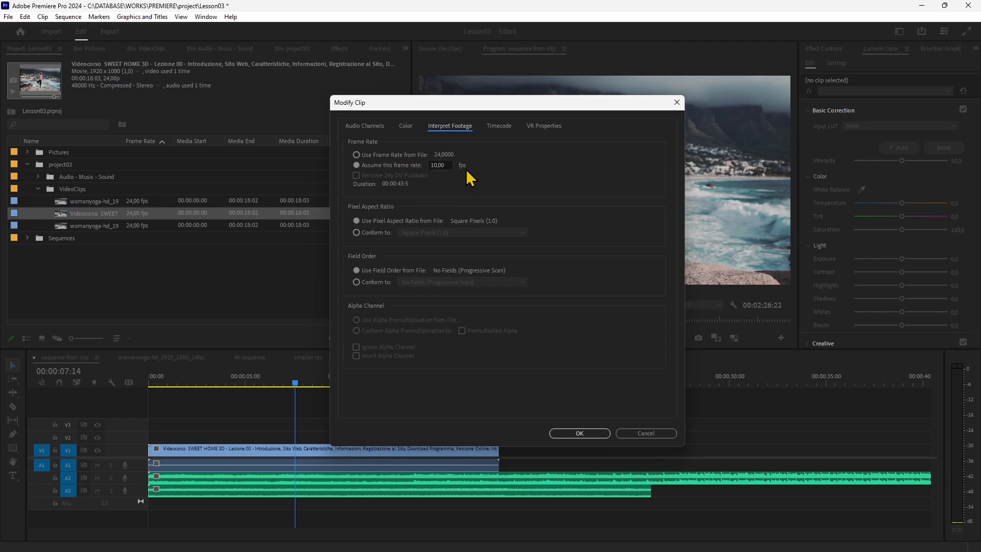
pyautogui.click(590, 437)
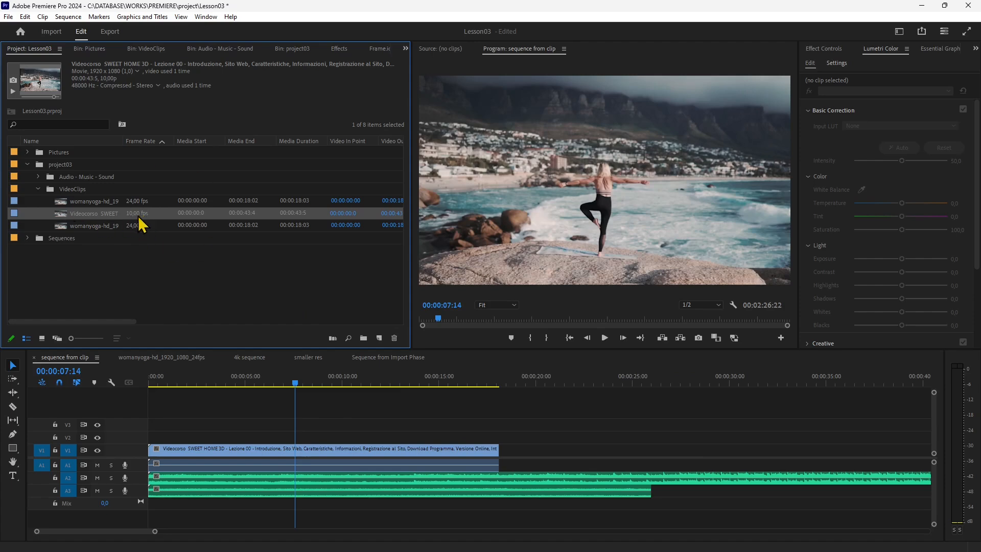
# Load the reinterpreted Videocorso clip into the Source Monitor and play part of it to check its speed.
pyautogui.doubleClick(65, 222)
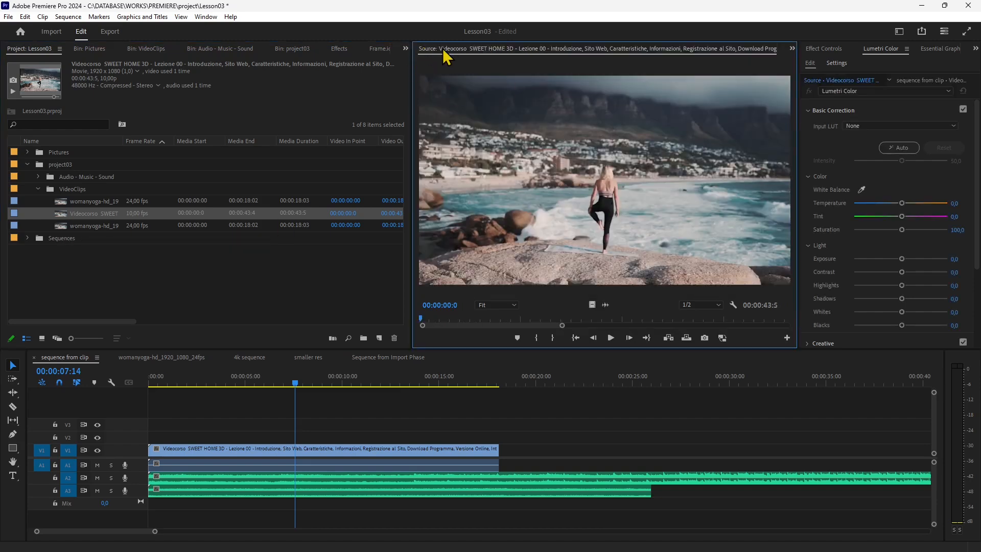
pyautogui.click(610, 339)
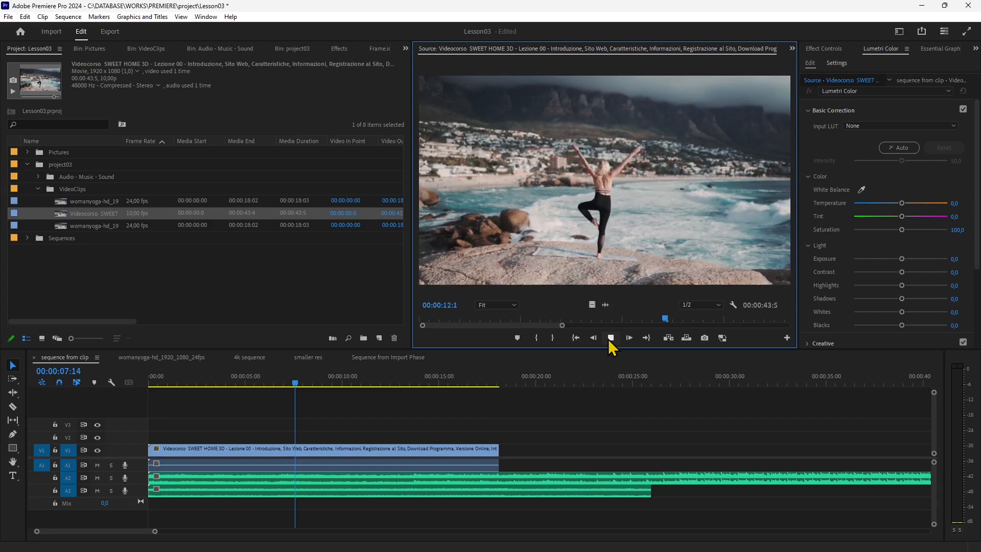
pyautogui.click(610, 339)
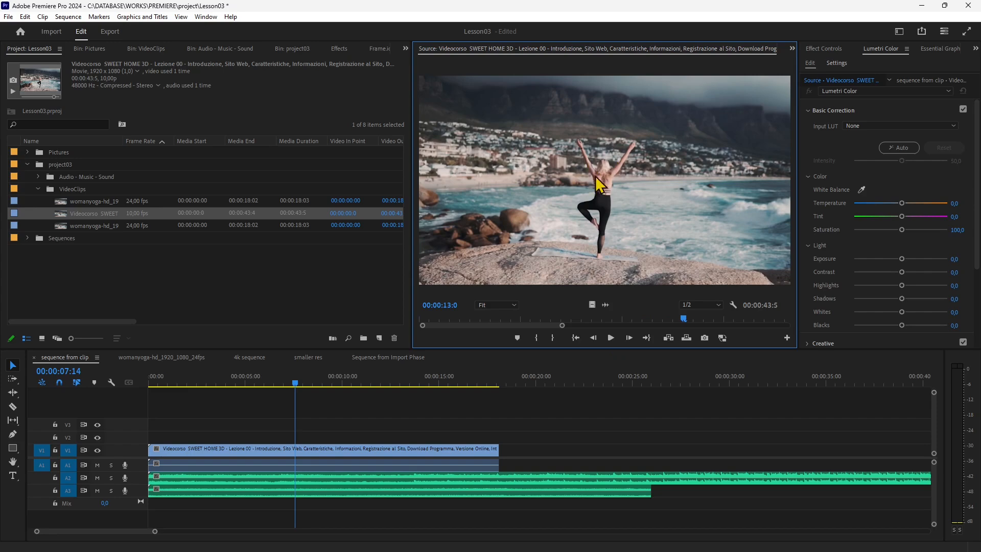
# Change the Videocorso clip's assumed frame rate to 5 fps in its Interpret Footage settings and apply it.
pyautogui.rightClick(118, 213)
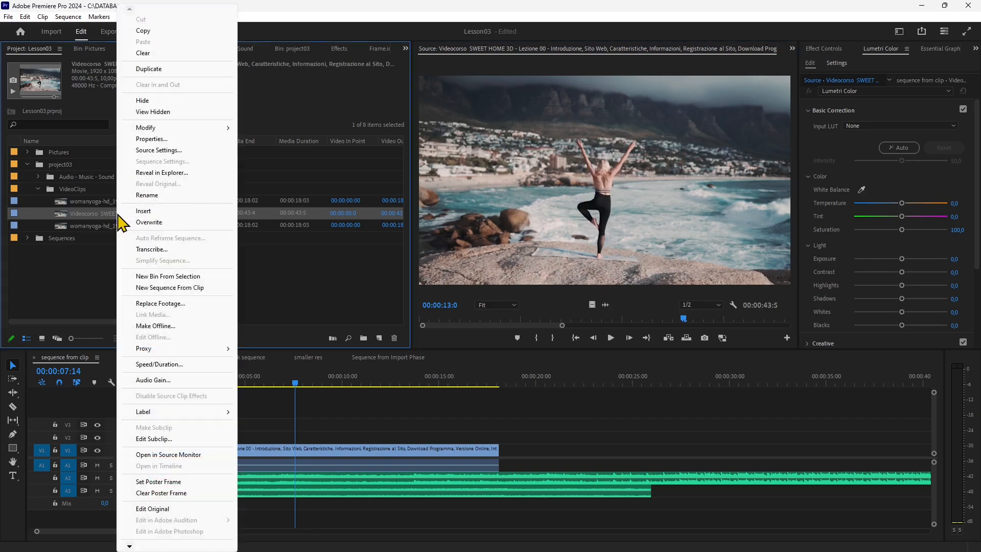
pyautogui.moveTo(225, 127)
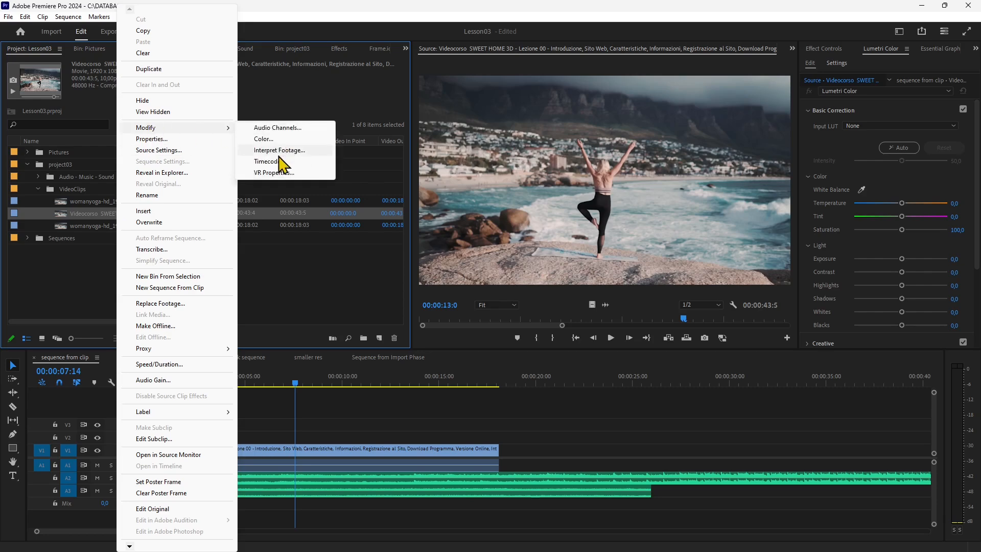
pyautogui.click(266, 152)
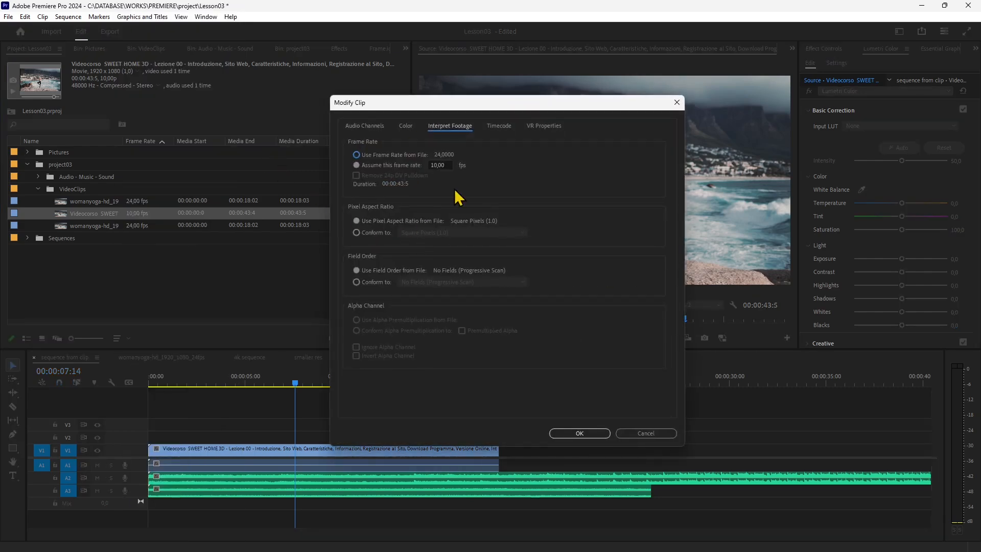
pyautogui.click(437, 165)
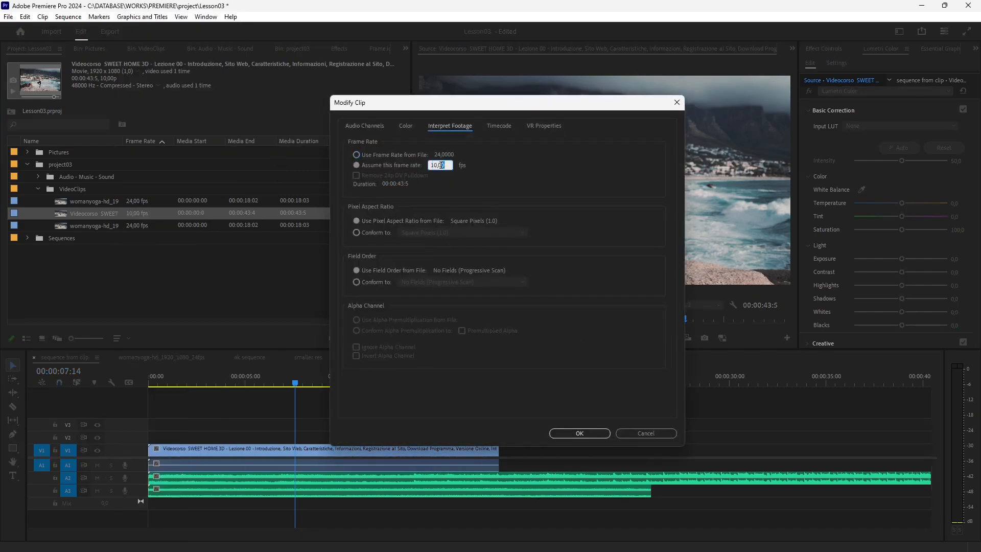
pyautogui.click(496, 170)
pyautogui.click(579, 434)
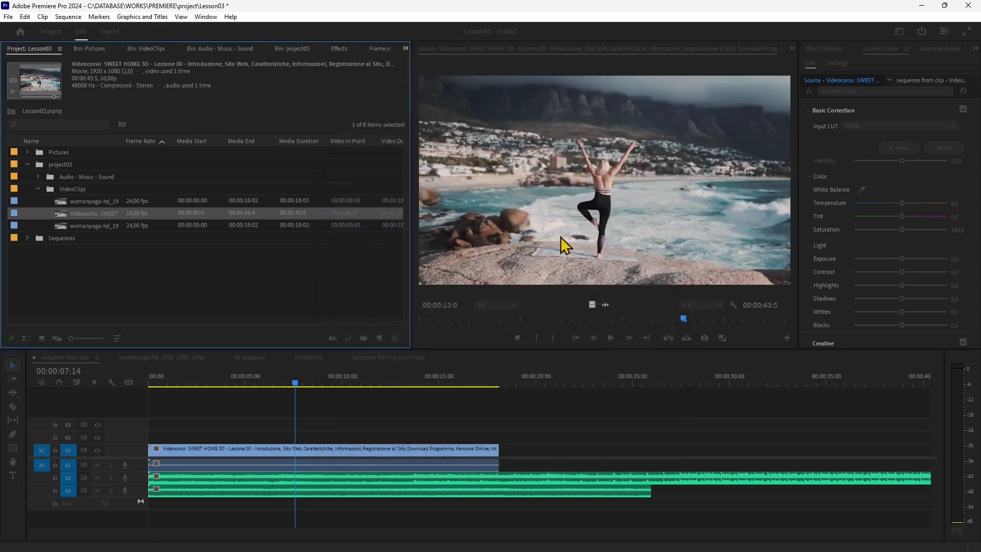
# Play and scrub the 5 fps Videocorso clip in the Source Monitor to examine its slowed motion.
pyautogui.click(611, 338)
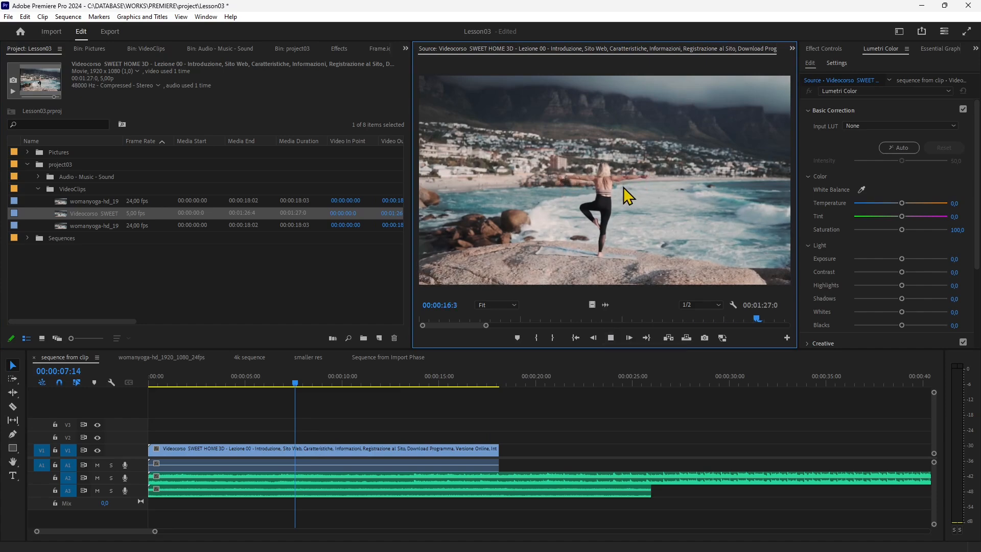
pyautogui.click(611, 337)
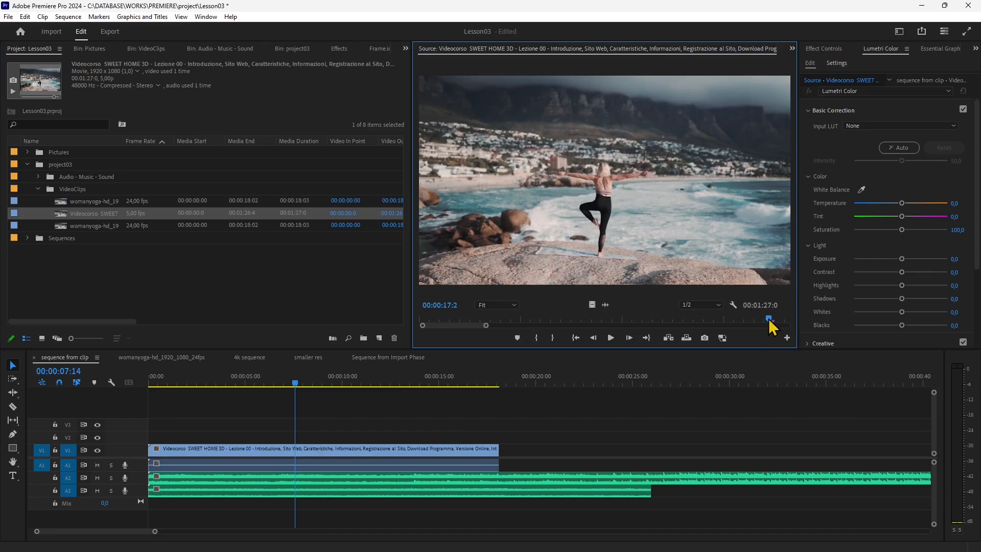
pyautogui.moveTo(772, 320); pyautogui.dragTo(574, 321)
pyautogui.click(610, 338)
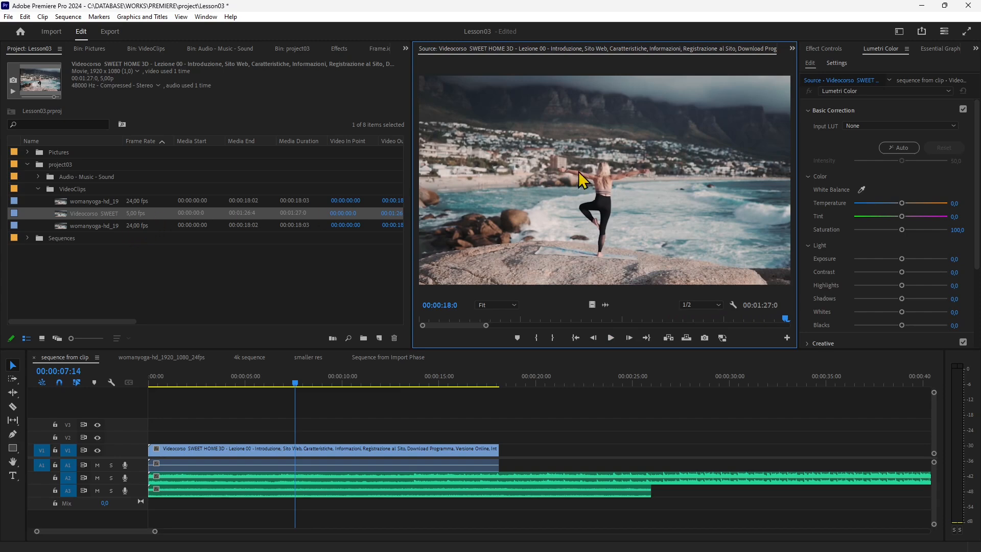
pyautogui.moveTo(785, 318); pyautogui.dragTo(618, 318)
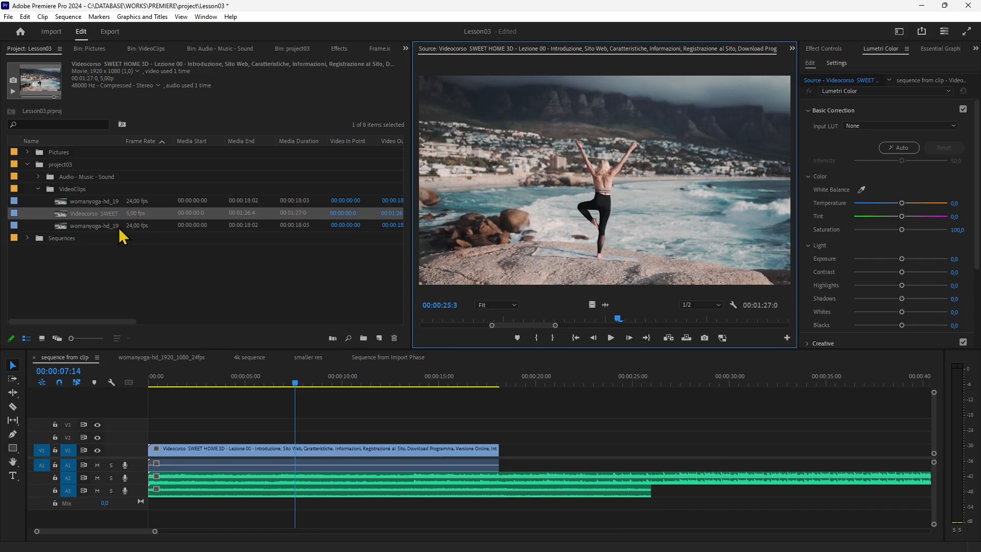
# Set the Videocorso clip's assumed frame rate to 90 fps in its Interpret Footage settings and apply it.
pyautogui.rightClick(122, 213)
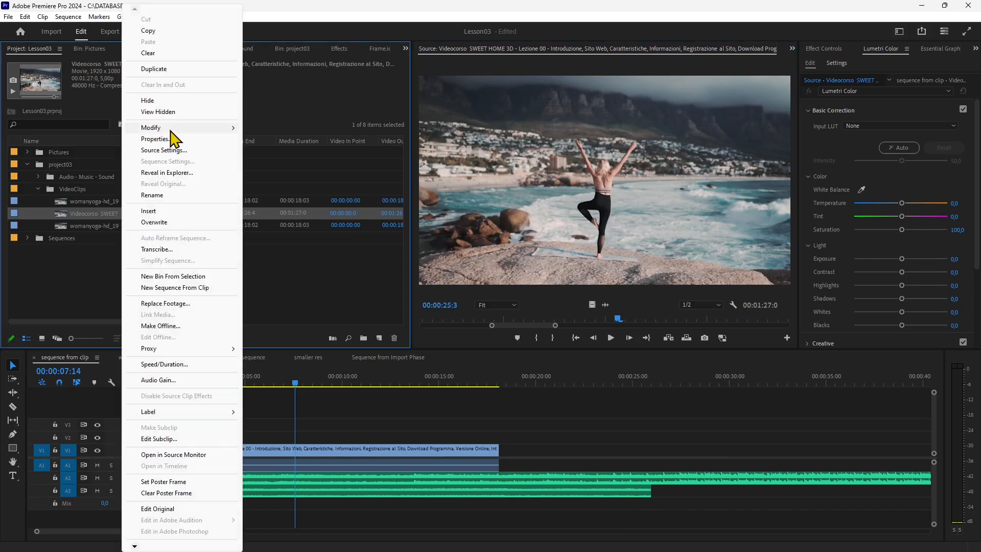
pyautogui.moveTo(232, 128)
pyautogui.click(281, 149)
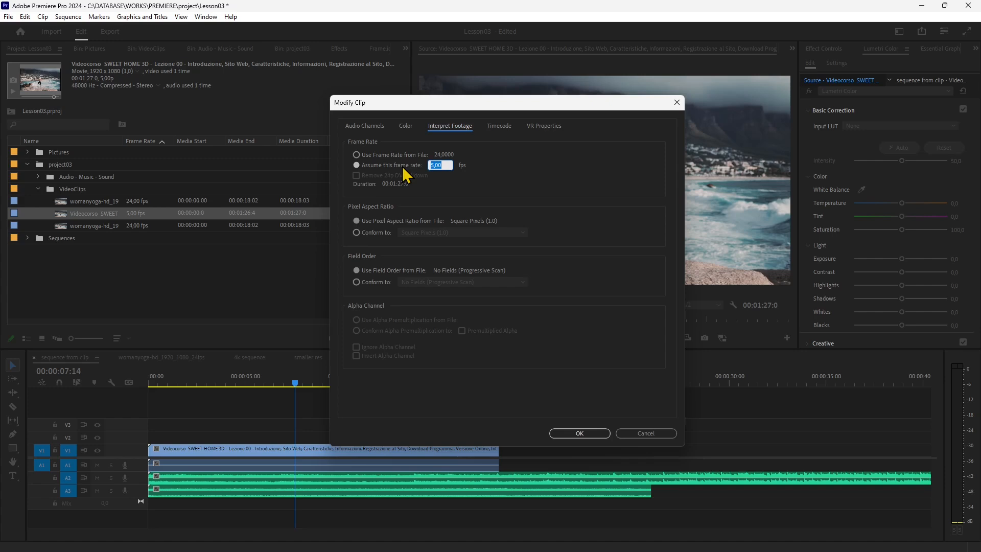
pyautogui.write('90')
pyautogui.press('Tab')
pyautogui.click(580, 435)
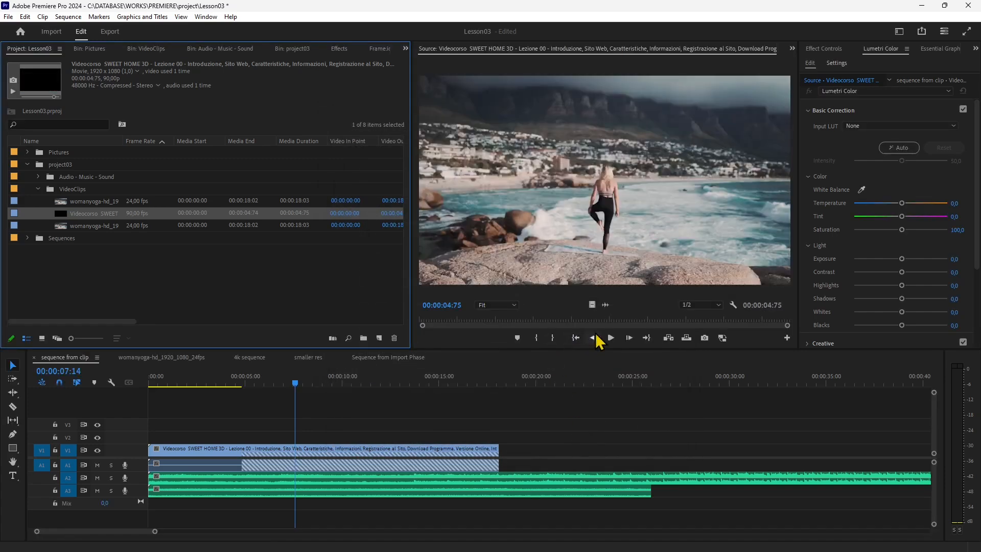
# Play and scrub the 90 fps Videocorso clip in the Source Monitor to examine its faster motion.
pyautogui.click(610, 338)
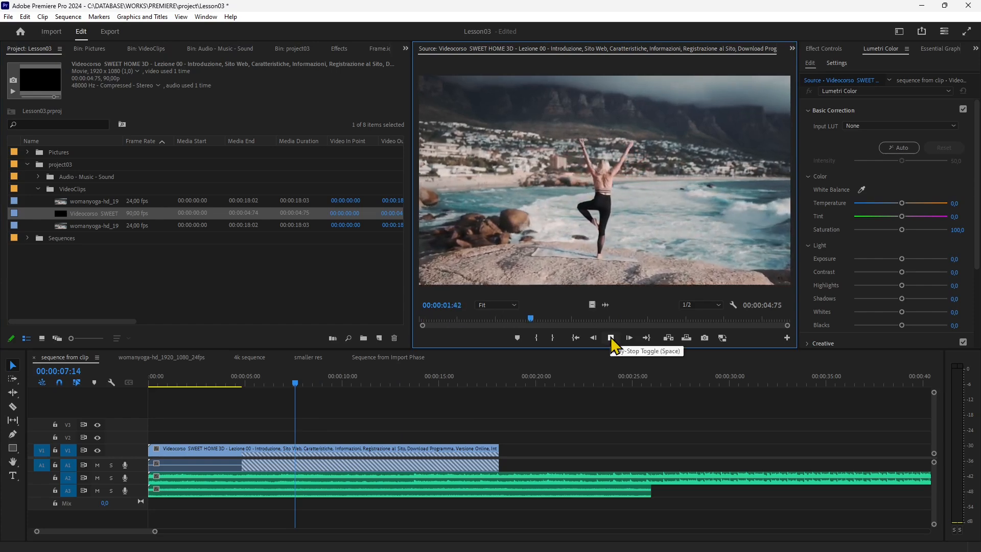
pyautogui.click(610, 338)
pyautogui.moveTo(573, 320); pyautogui.dragTo(463, 320)
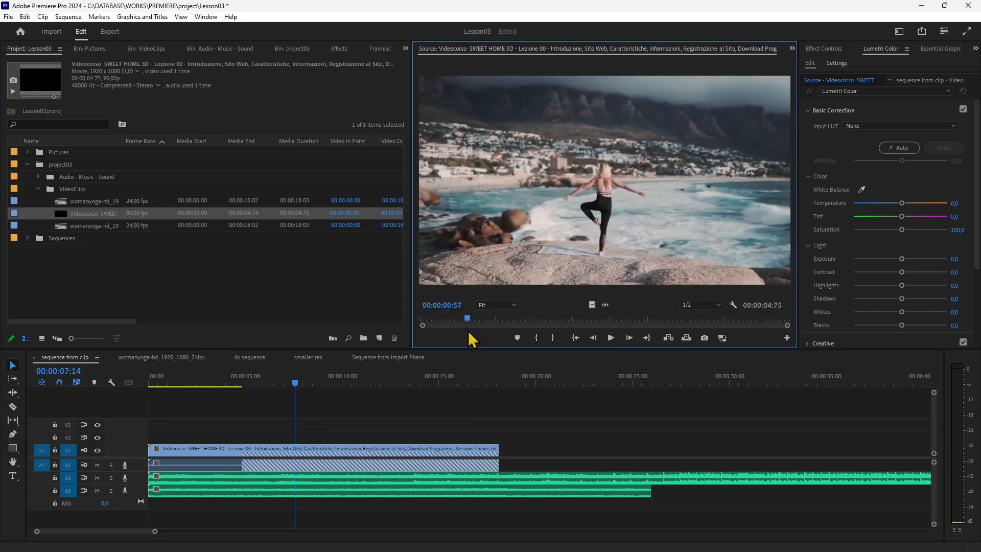
pyautogui.click(611, 337)
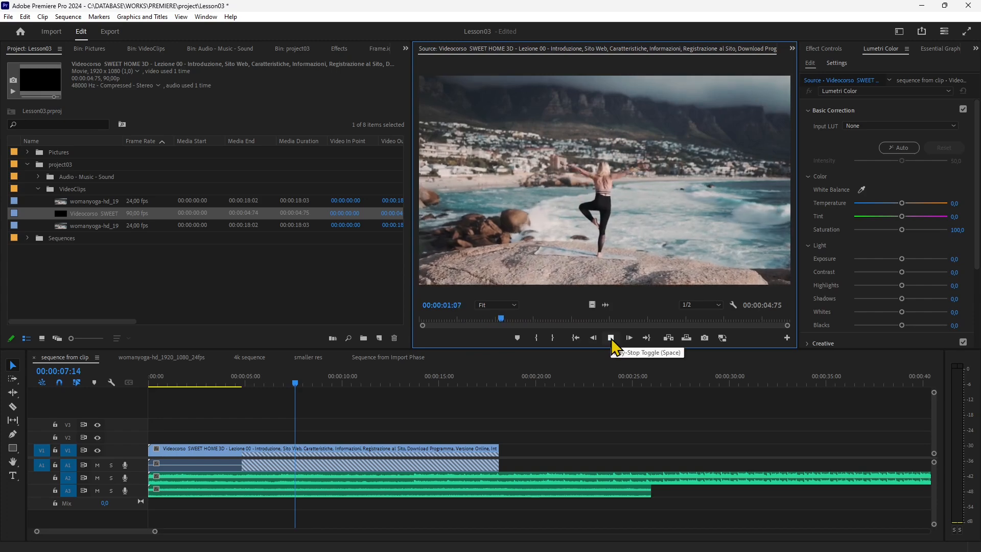
pyautogui.click(610, 338)
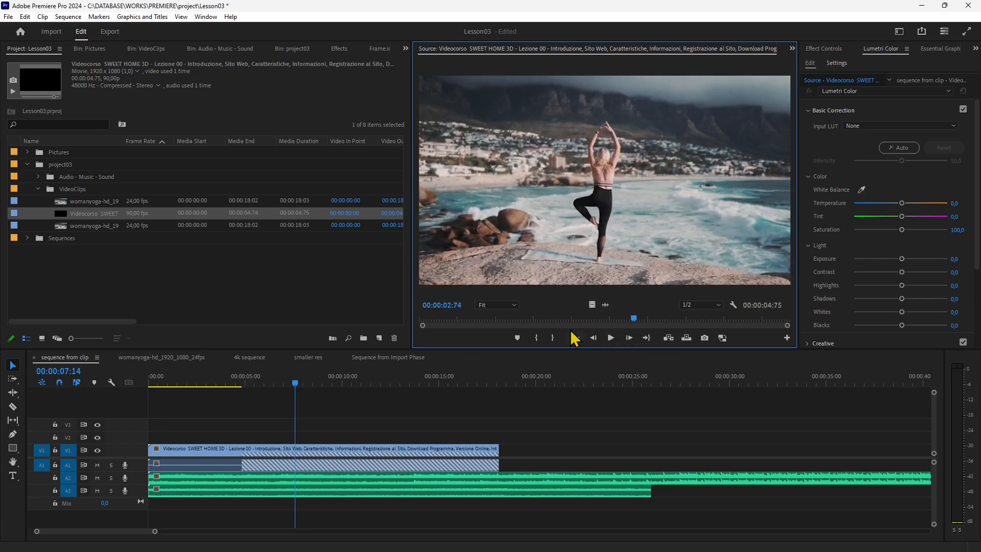
pyautogui.moveTo(573, 319); pyautogui.dragTo(487, 343)
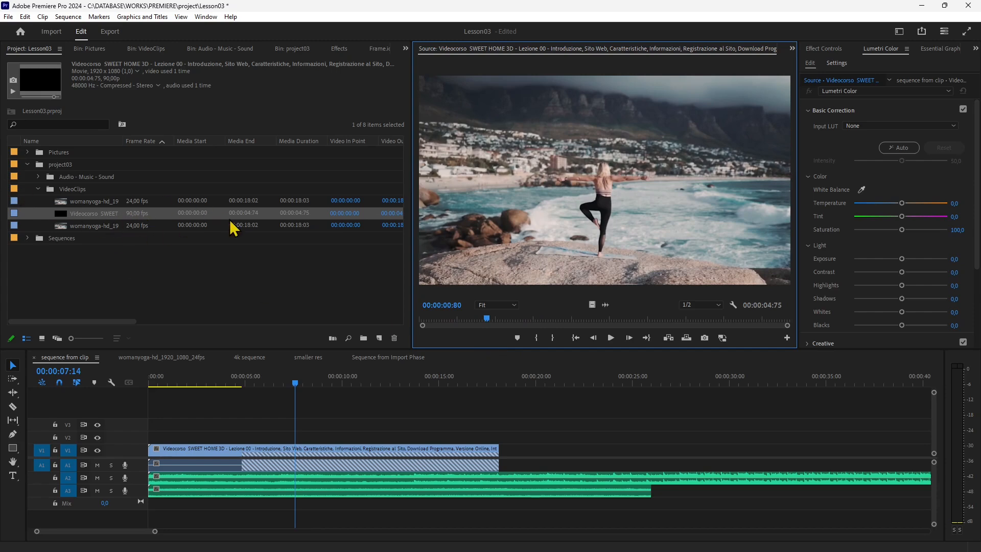
# Set the Videocorso clip's speed to 300% in its Speed/Duration settings.
pyautogui.rightClick(139, 211)
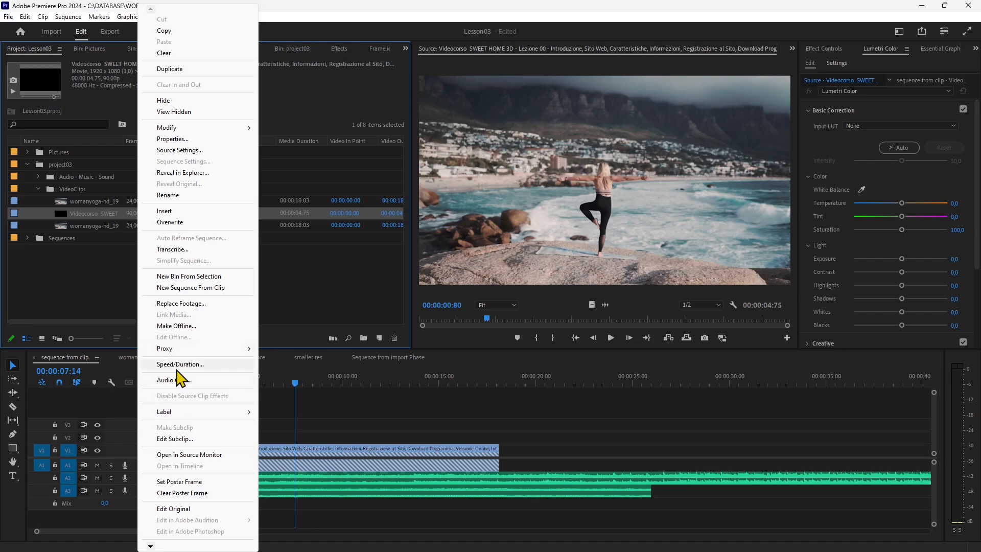
pyautogui.click(184, 364)
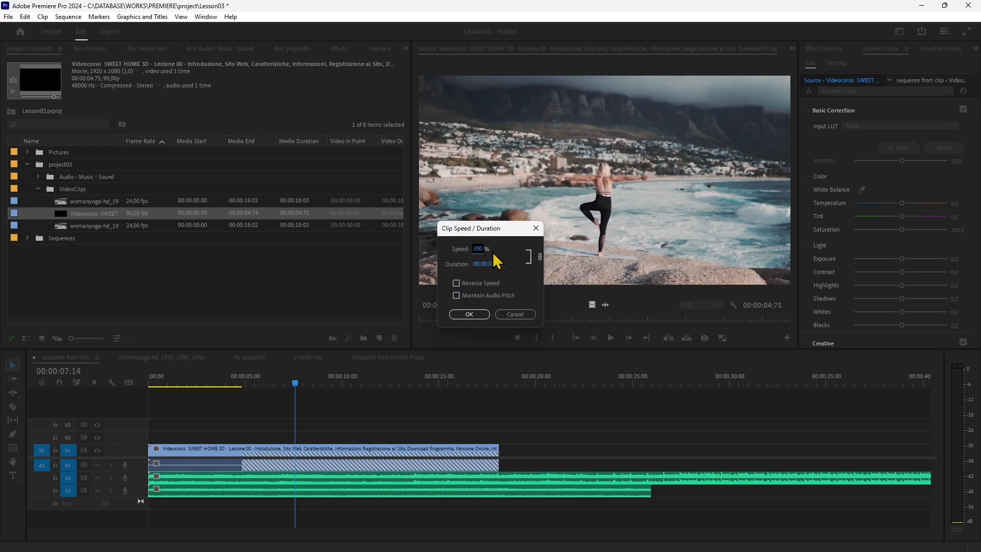
pyautogui.click(476, 318)
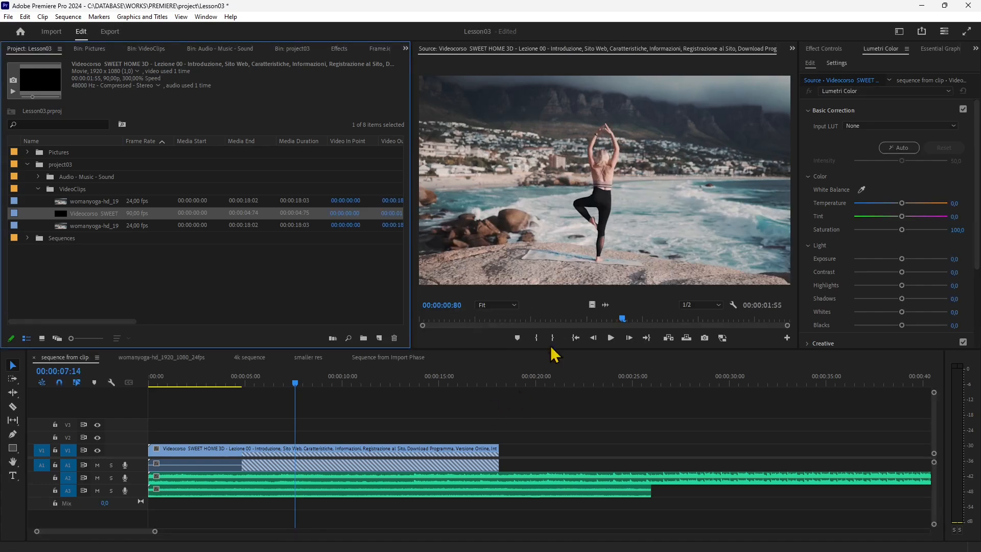
# Play the 300% speed clip in the Source Monitor and the sequence from its start to compare their motion.
pyautogui.click(610, 337)
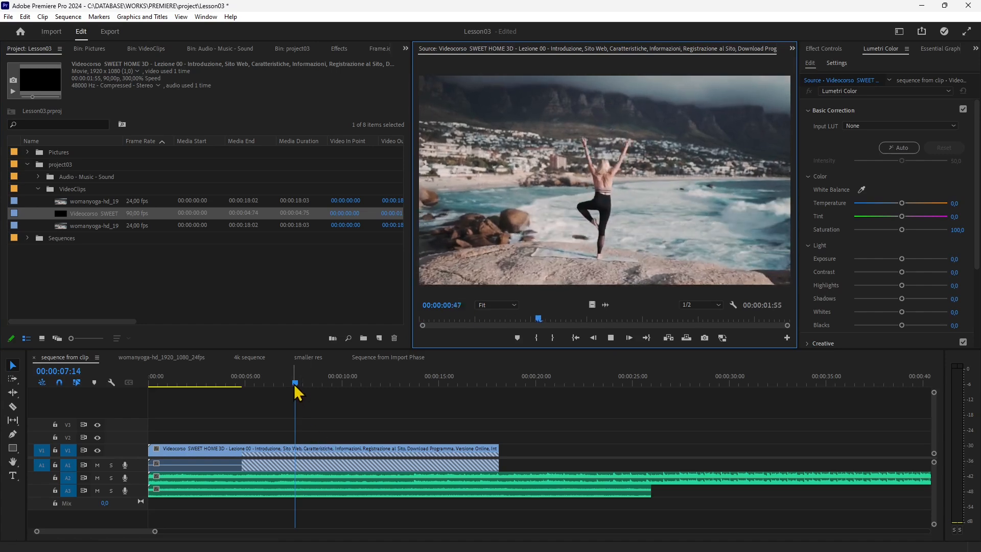
pyautogui.moveTo(295, 383); pyautogui.dragTo(142, 394)
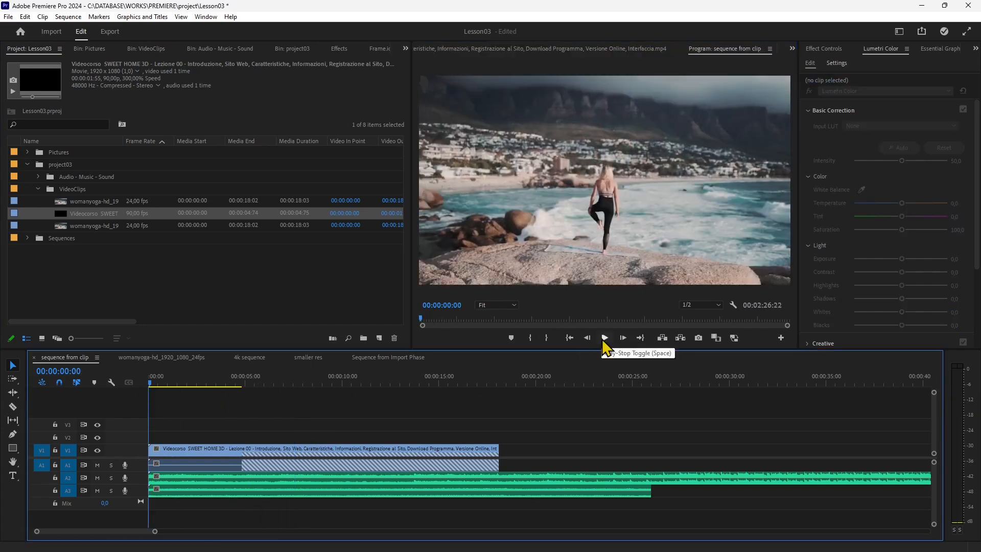
pyautogui.click(604, 339)
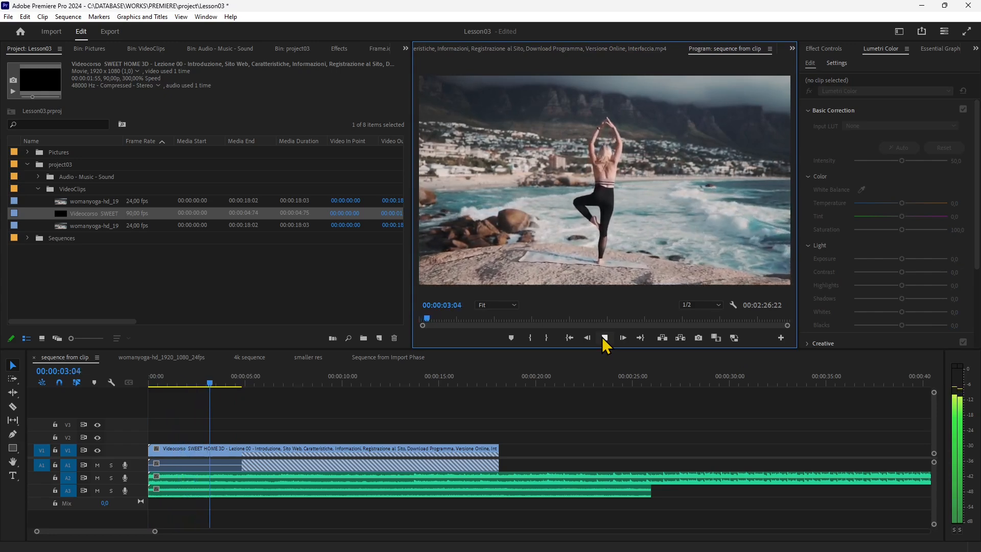
pyautogui.click(604, 339)
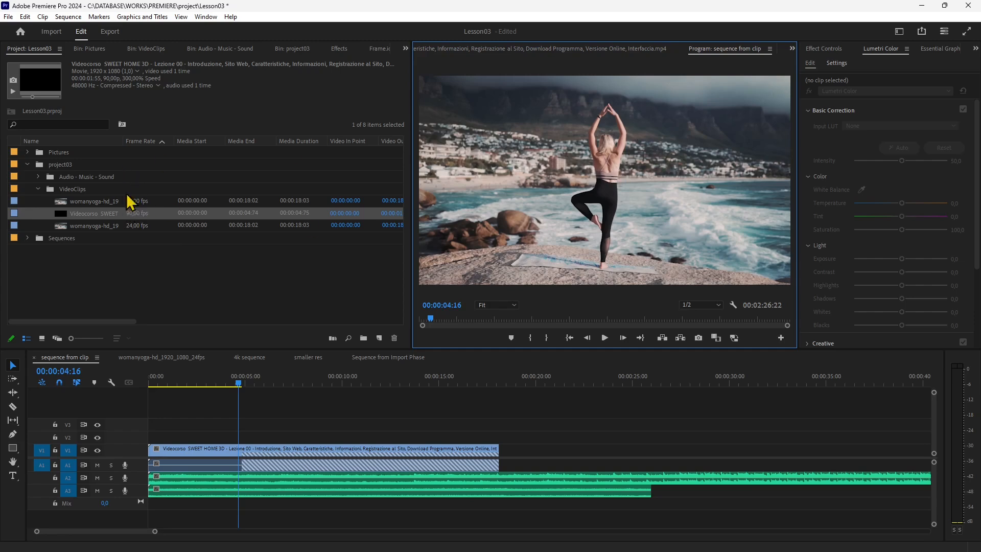
# Change the Videocorso clip's speed to 10% in its Speed/Duration settings.
pyautogui.click(112, 212)
pyautogui.rightClick(112, 210)
pyautogui.click(132, 364)
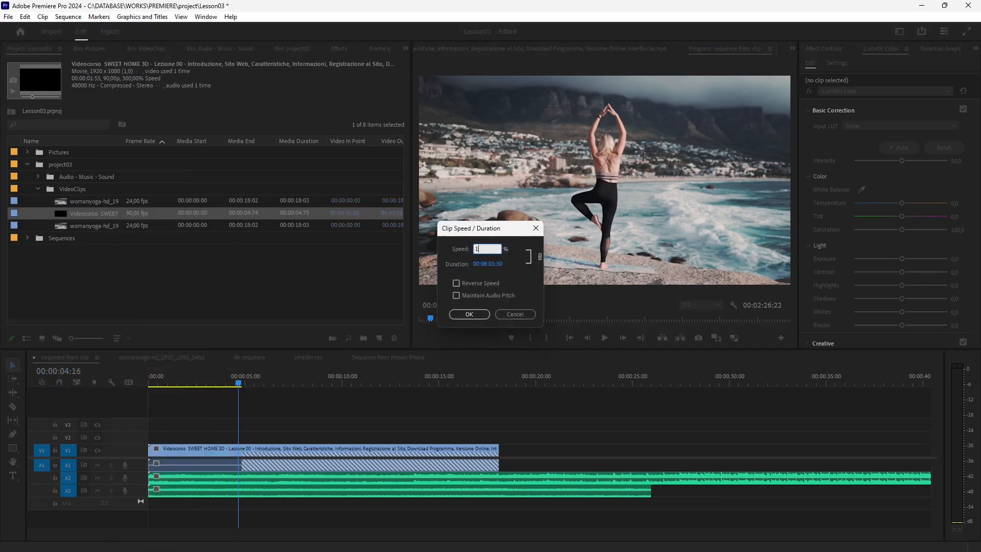
pyautogui.write('10')
pyautogui.click(476, 314)
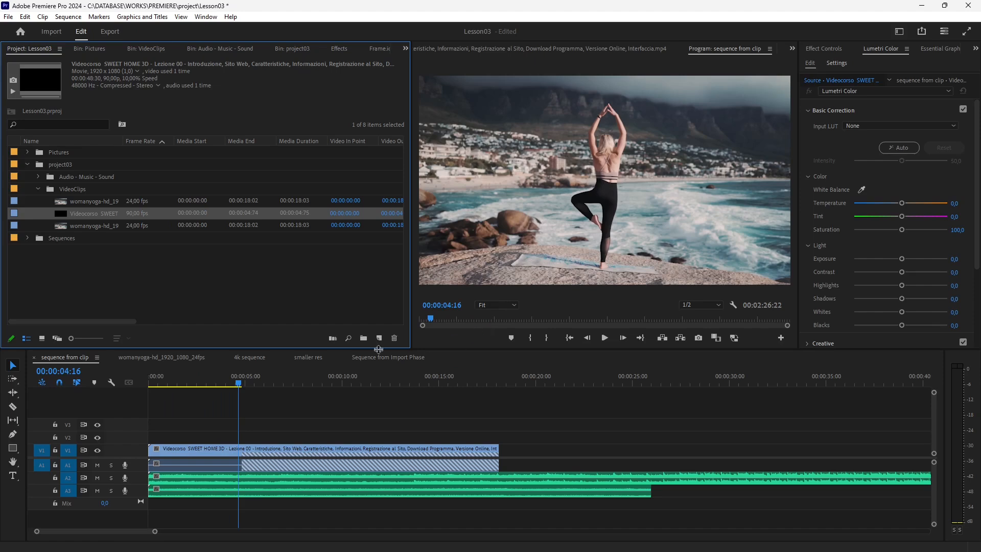
# Play the start of the sequence to check whether the 10% source speed affects the clip already placed there.
pyautogui.moveTo(237, 382); pyautogui.dragTo(121, 405)
pyautogui.click(604, 338)
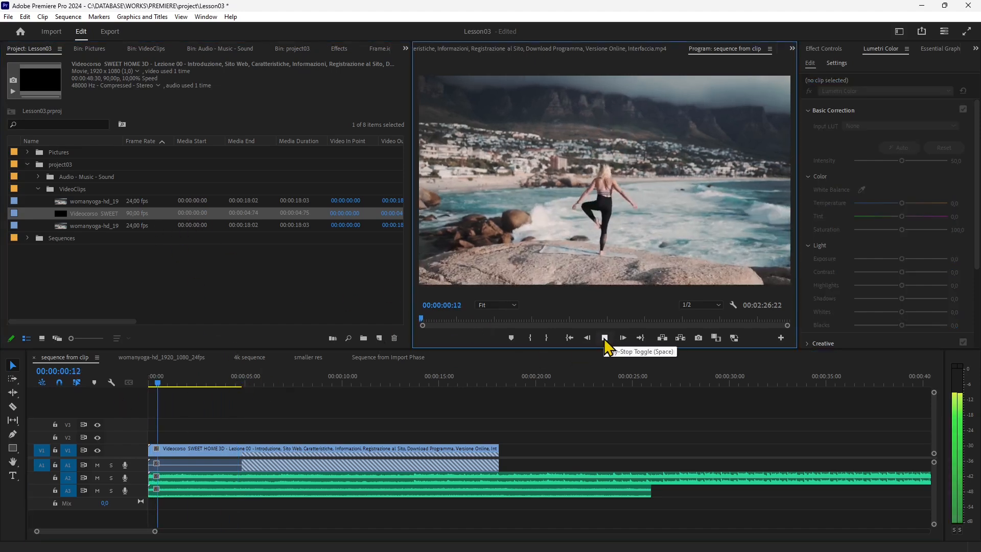
pyautogui.click(605, 338)
# Load the 10% speed Videocorso clip into the Source Monitor, play it to examine its motion, and return the sequence playhead to the start.
pyautogui.click(60, 216)
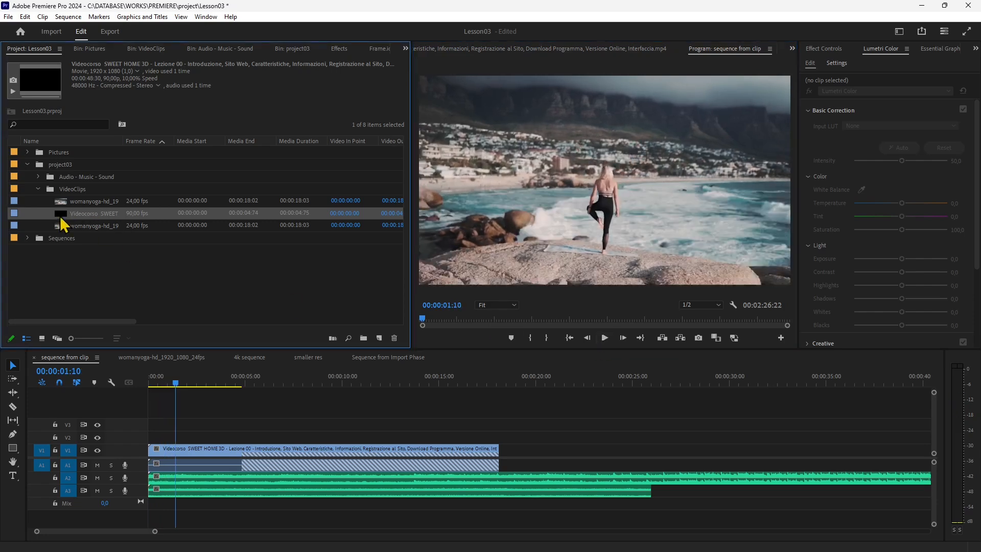
pyautogui.doubleClick(59, 215)
pyautogui.click(611, 338)
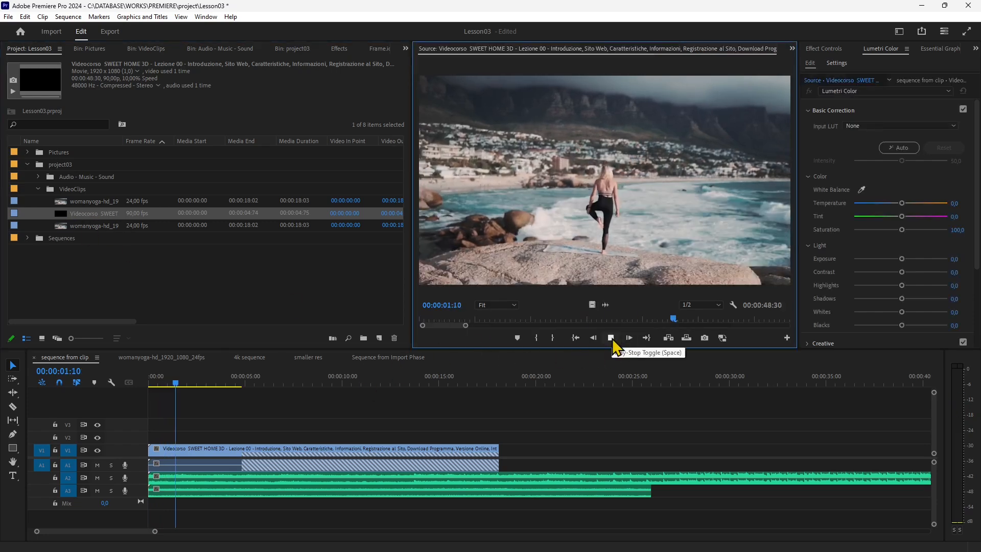
pyautogui.click(611, 338)
pyautogui.moveTo(174, 381); pyautogui.dragTo(148, 390)
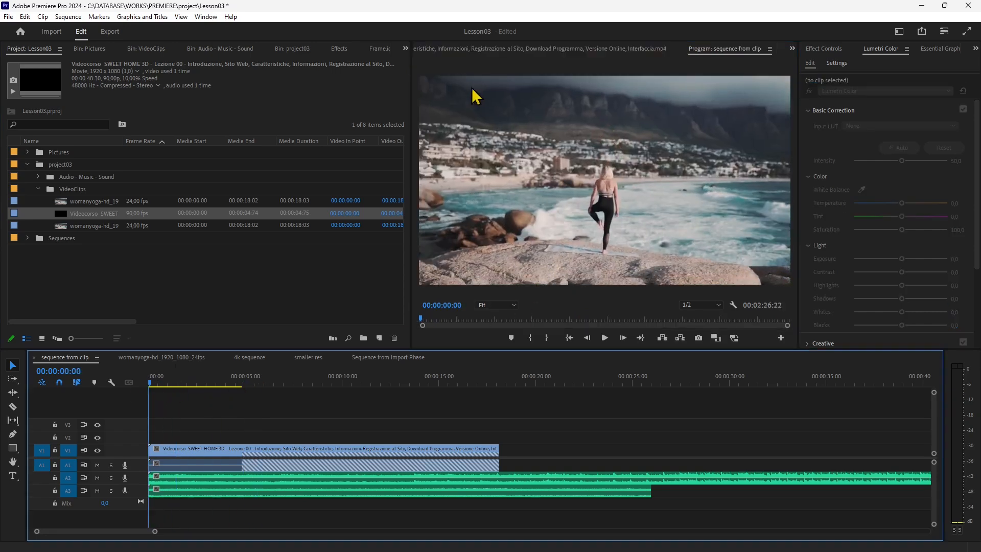
pyautogui.click(68, 216)
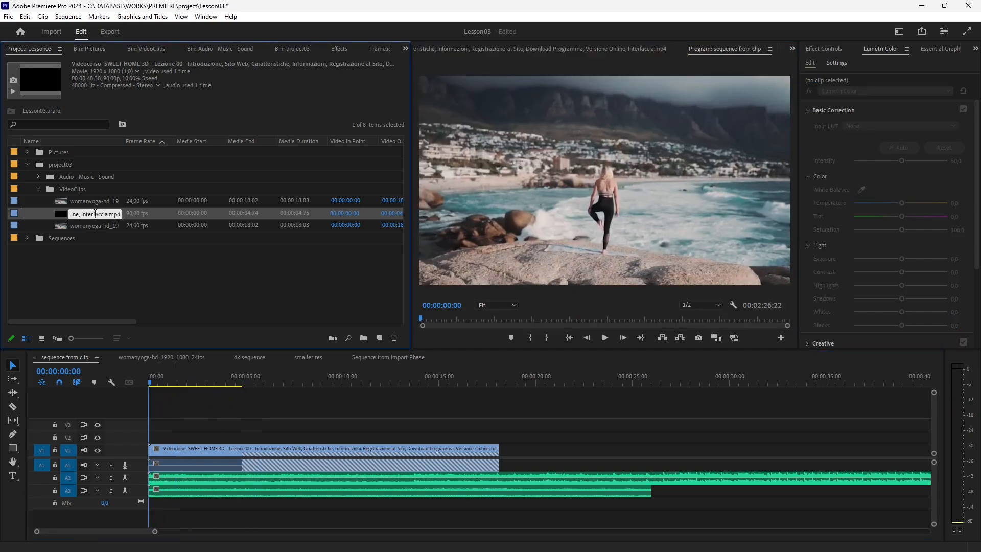
pyautogui.doubleClick(64, 212)
pyautogui.click(612, 338)
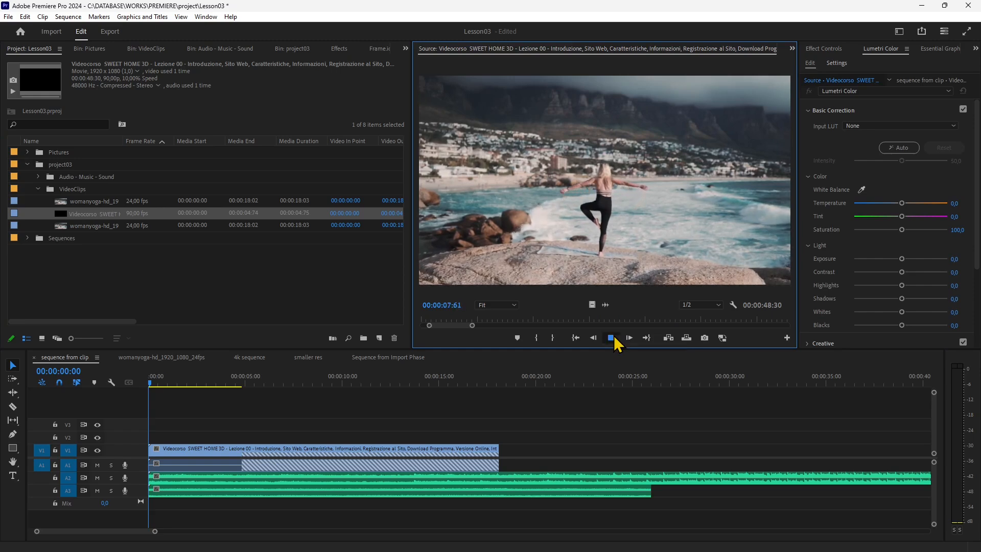
pyautogui.click(612, 339)
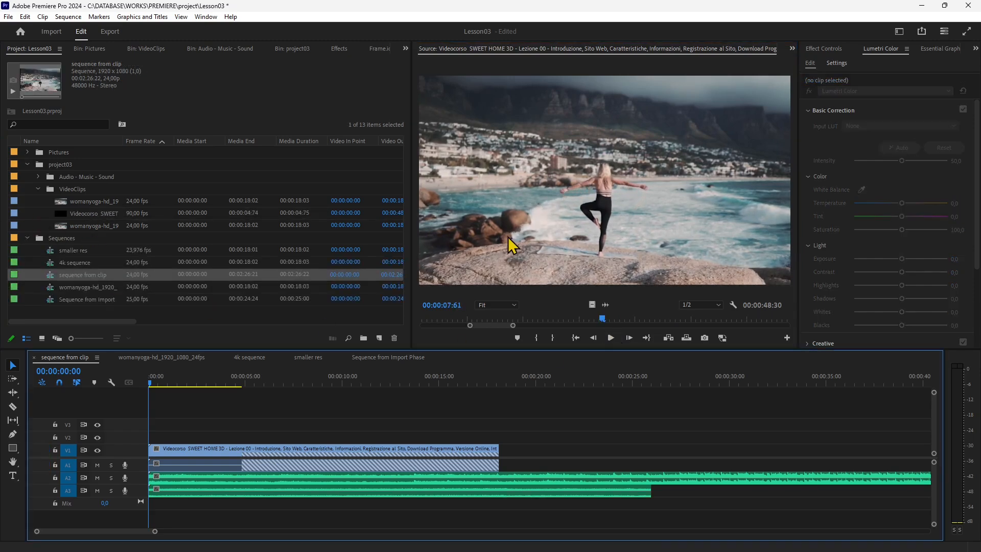
# Undo the Videocorso clip's speed changes and frame rate reinterpretations until it is back at 24 fps.
pyautogui.hotkey('ctrl', 'z')
pyautogui.hotkey('ctrl', 'z')
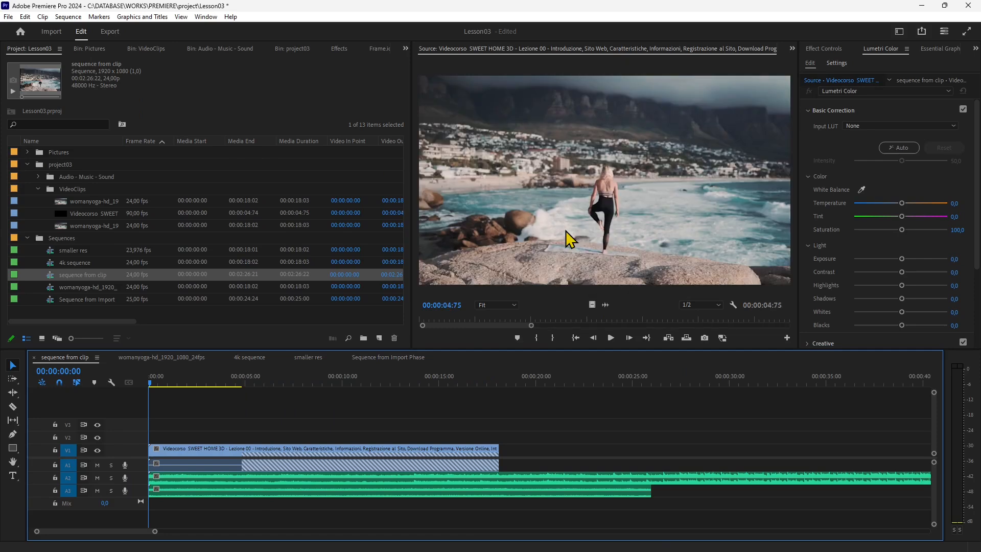
pyautogui.hotkey('ctrl', 'z')
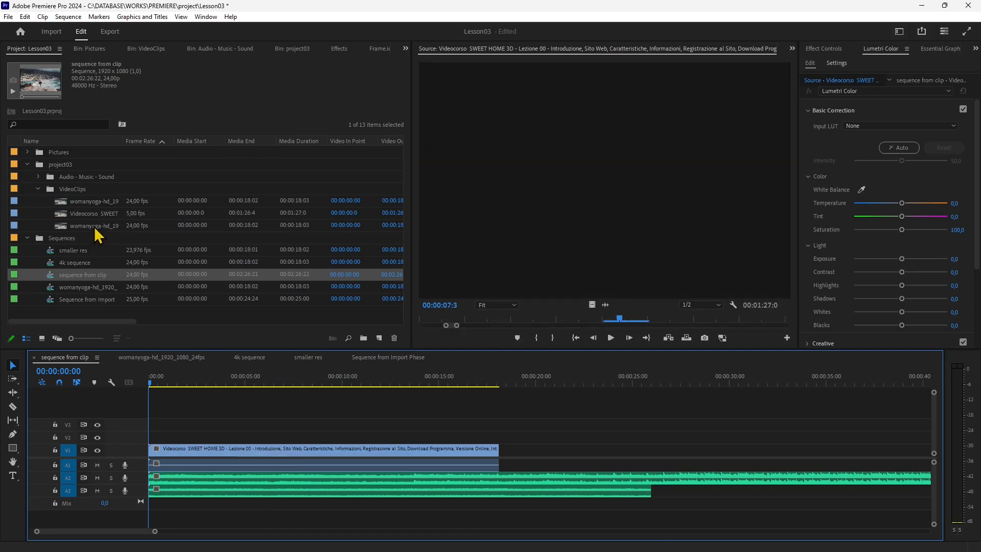
pyautogui.hotkey('ctrl', 'z')
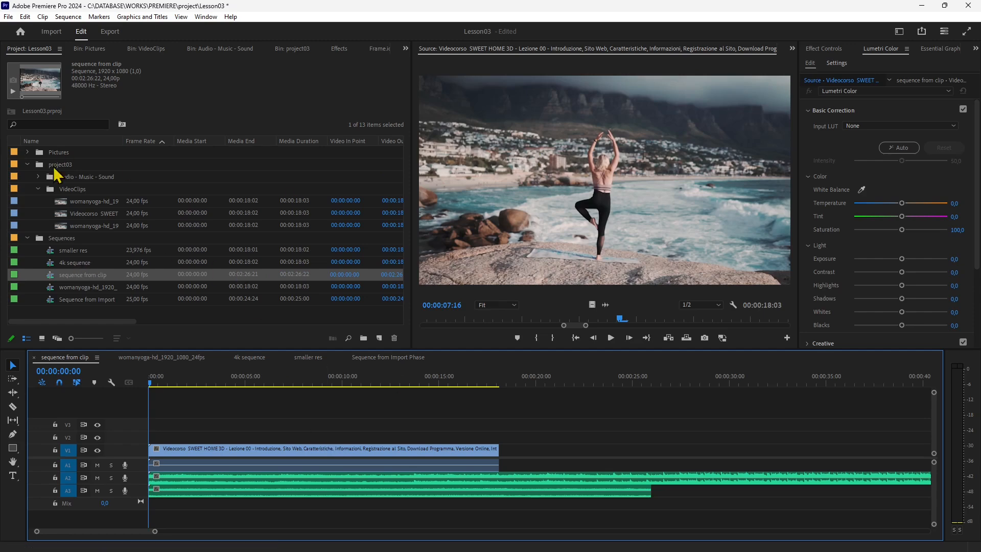
# Expand the Pictures bin and load the still image Lezione 02.jpg into the Source Monitor.
pyautogui.click(28, 152)
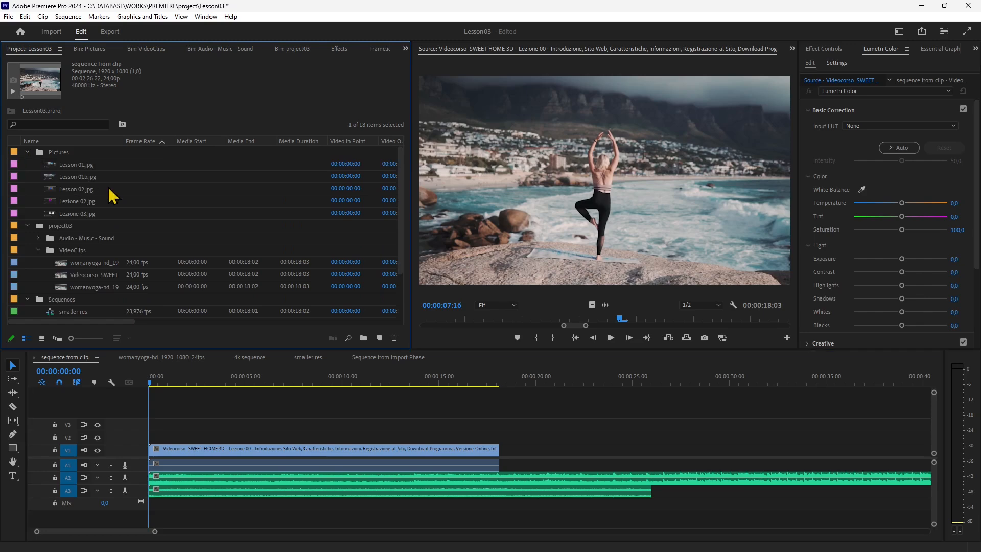
pyautogui.click(53, 167)
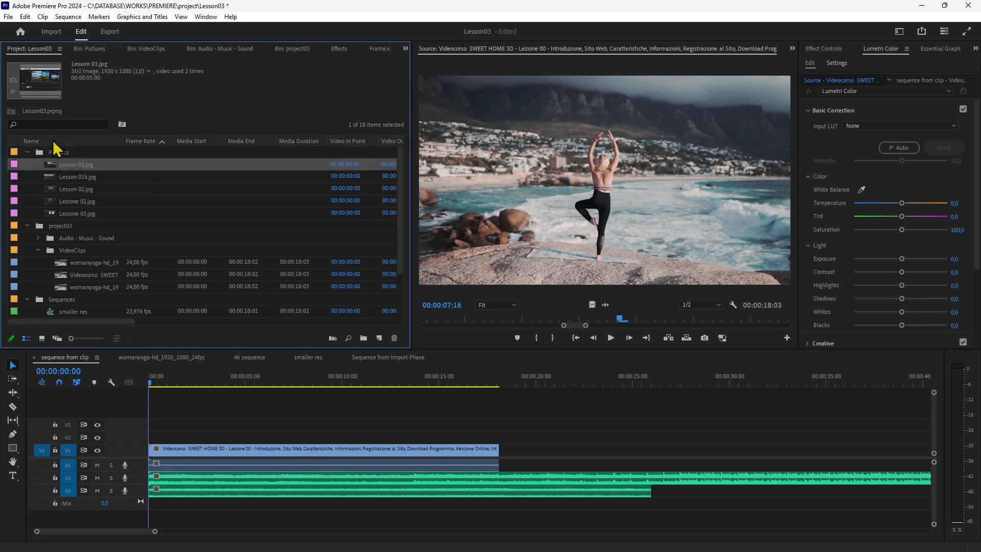
pyautogui.click(67, 189)
pyautogui.click(65, 201)
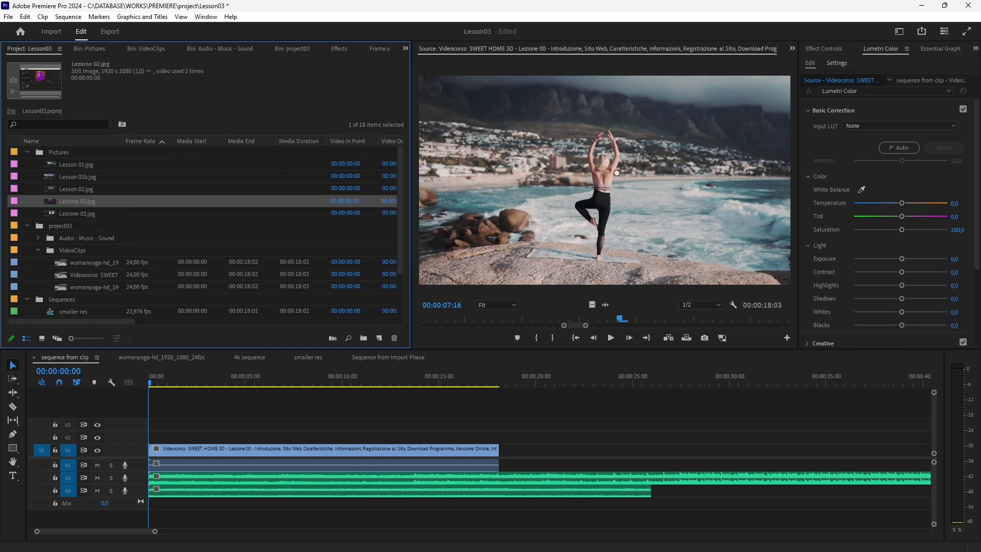
pyautogui.moveTo(590, 187); pyautogui.dragTo(591, 188)
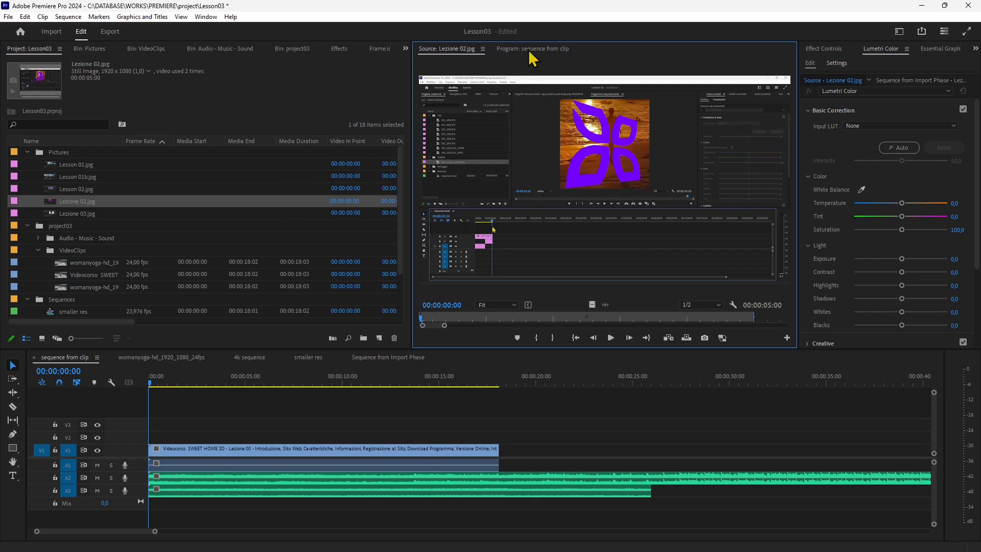
# With the playhead at about 00:00:04:11, add Lezione 02.jpg ahead of the Videocorso clip using the Program Monitor's Insert Before option.
pyautogui.click(547, 49)
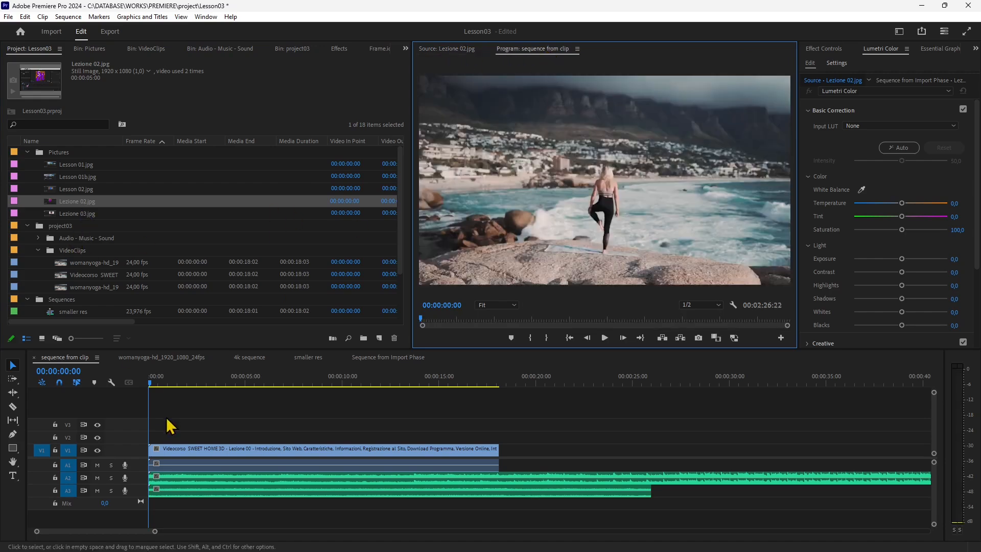
pyautogui.moveTo(155, 384); pyautogui.dragTo(240, 394)
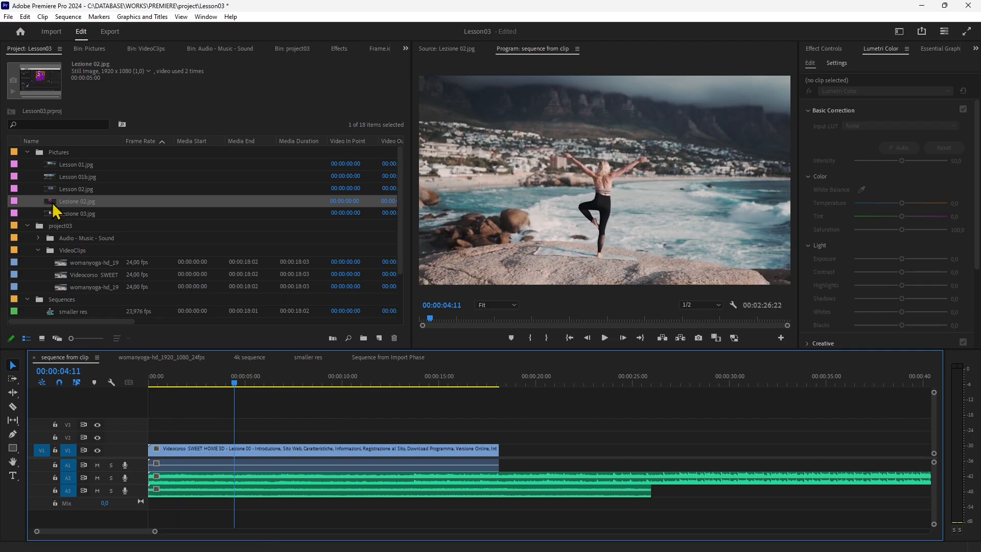
pyautogui.moveTo(54, 202); pyautogui.dragTo(556, 191)
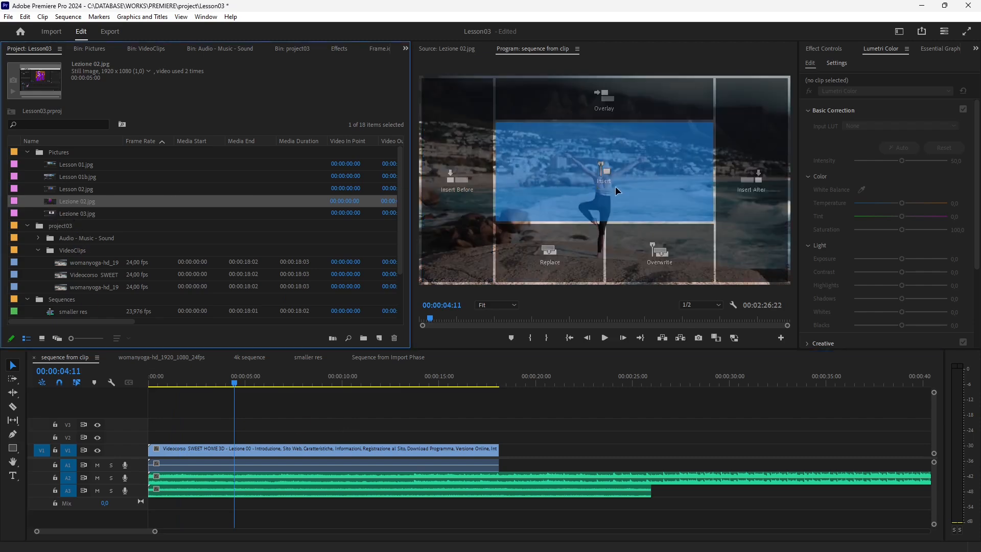
pyautogui.moveTo(615, 186); pyautogui.dragTo(451, 190)
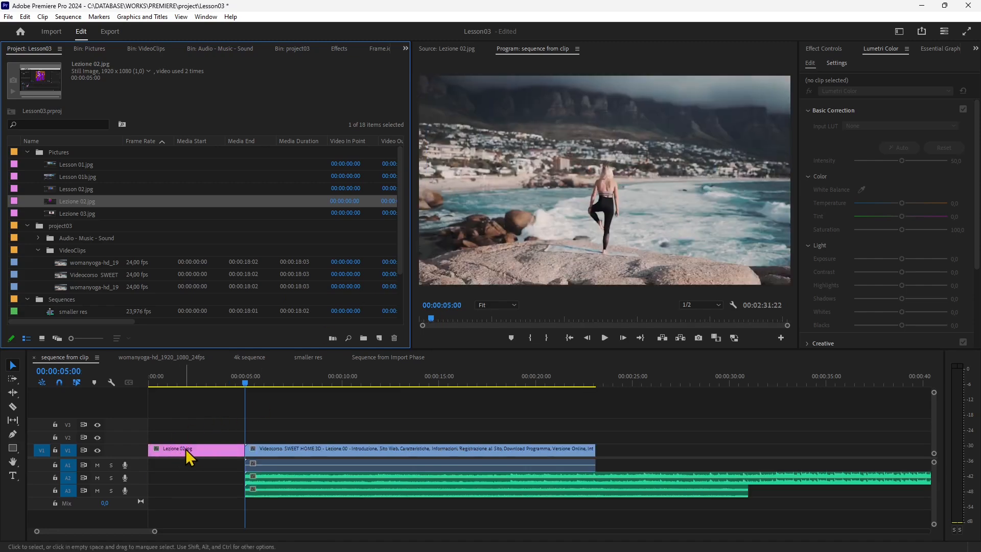
# Undo the Insert Before edit, try adding Lezione 02.jpg behind the Videocorso clip with the Program Monitor's Insert After option, and undo that too.
pyautogui.hotkey('ctrl', 'z')
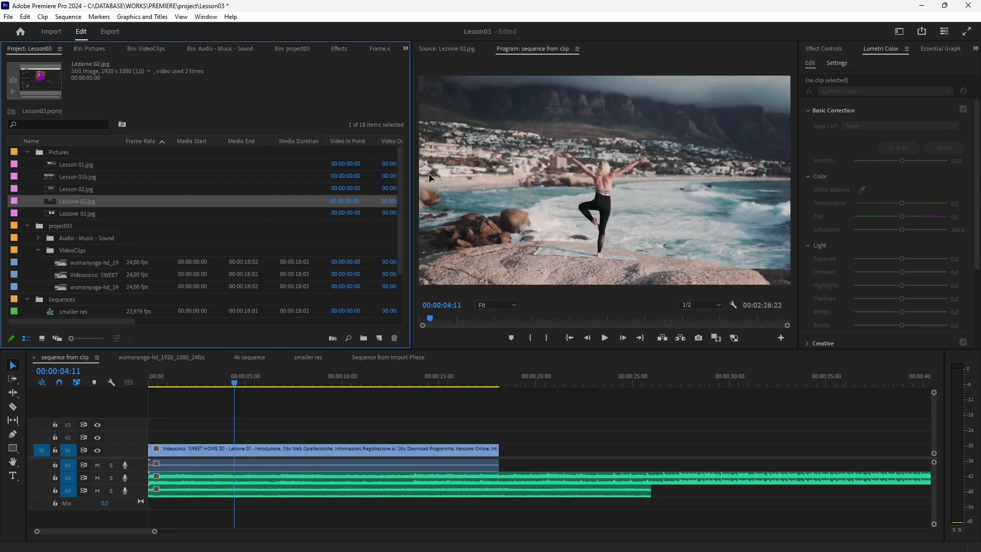
pyautogui.moveTo(428, 174); pyautogui.dragTo(757, 182)
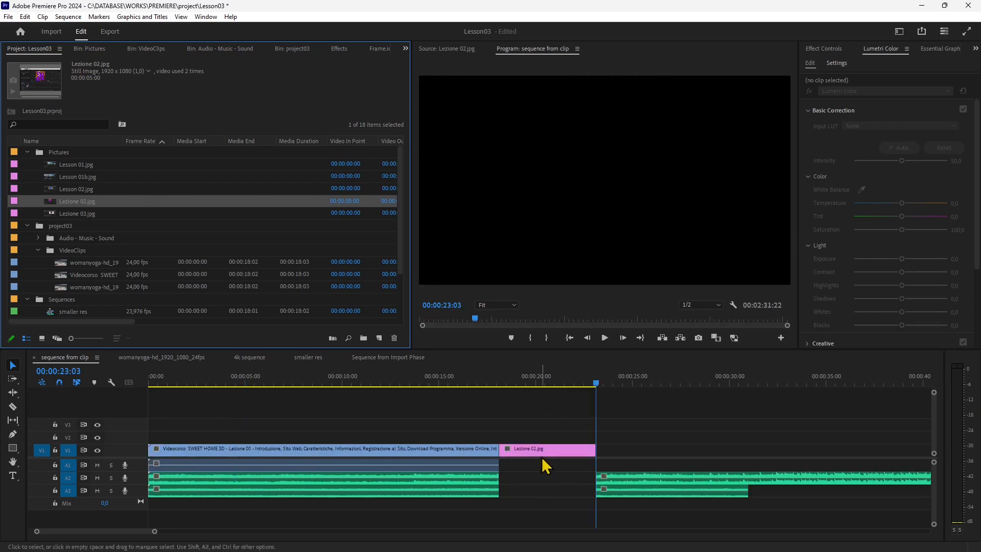
pyautogui.press('z')
pyautogui.hotkey('ctrl', 'z')
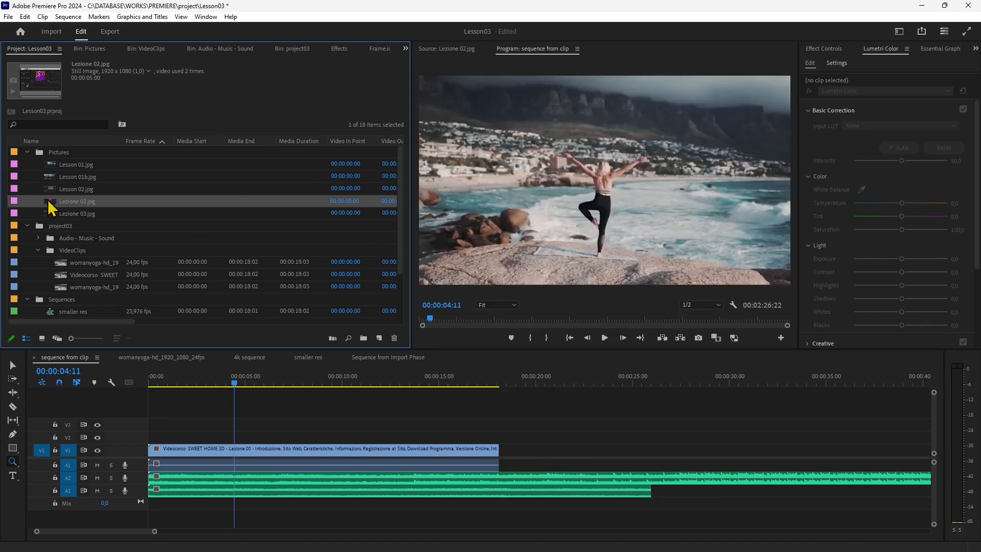
# Try placing Lezione 02.jpg above the Videocorso clip at 00:00:04:11 with the Overlay option, preview it, and undo the edit.
pyautogui.moveTo(48, 202); pyautogui.dragTo(622, 188)
pyautogui.moveTo(618, 152); pyautogui.dragTo(620, 110)
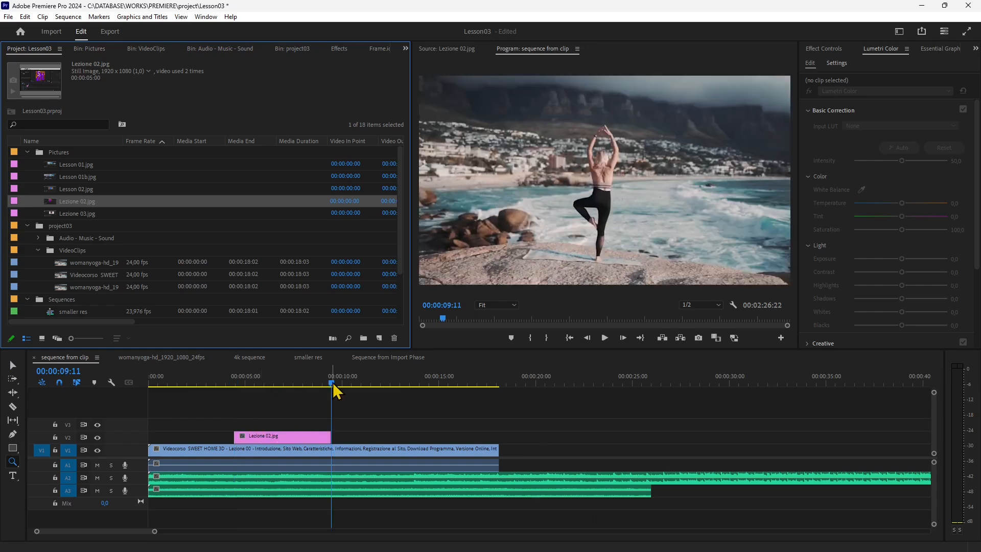
pyautogui.moveTo(332, 384); pyautogui.dragTo(310, 391)
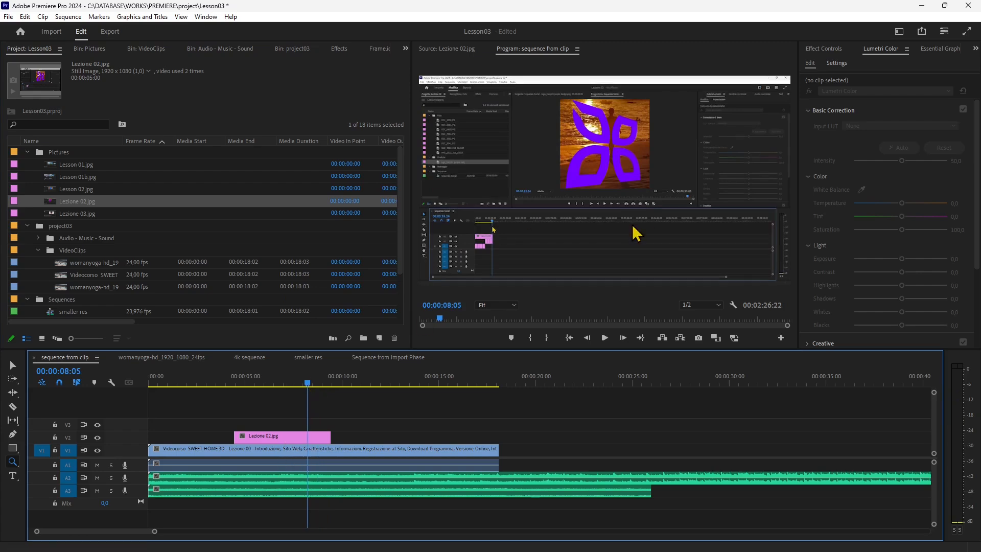
pyautogui.hotkey('ctrl', 'z')
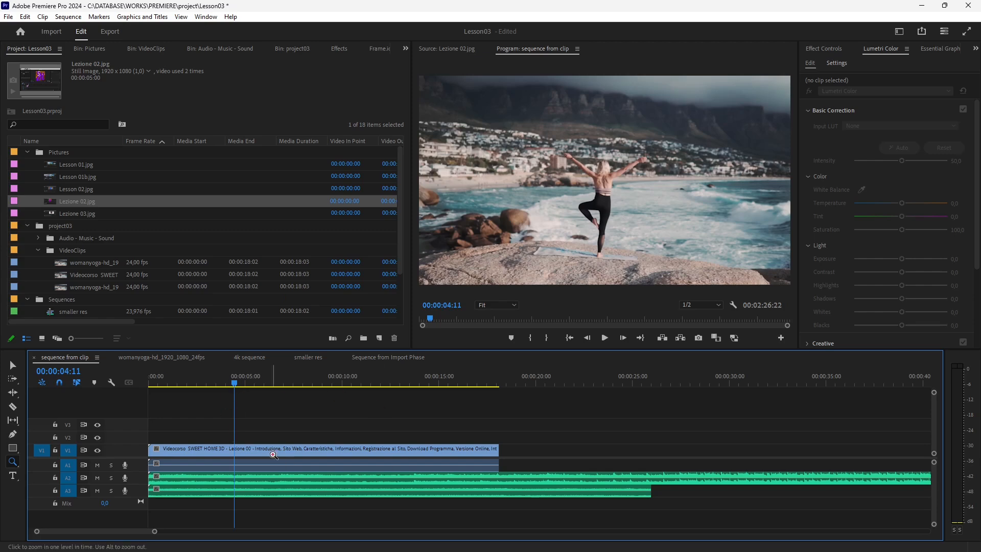
# Try splitting the Videocorso clip at 00:00:04:11 by adding Lezione 02.jpg with the Insert option, preview the picture, and undo the edit.
pyautogui.moveTo(54, 205); pyautogui.dragTo(654, 167)
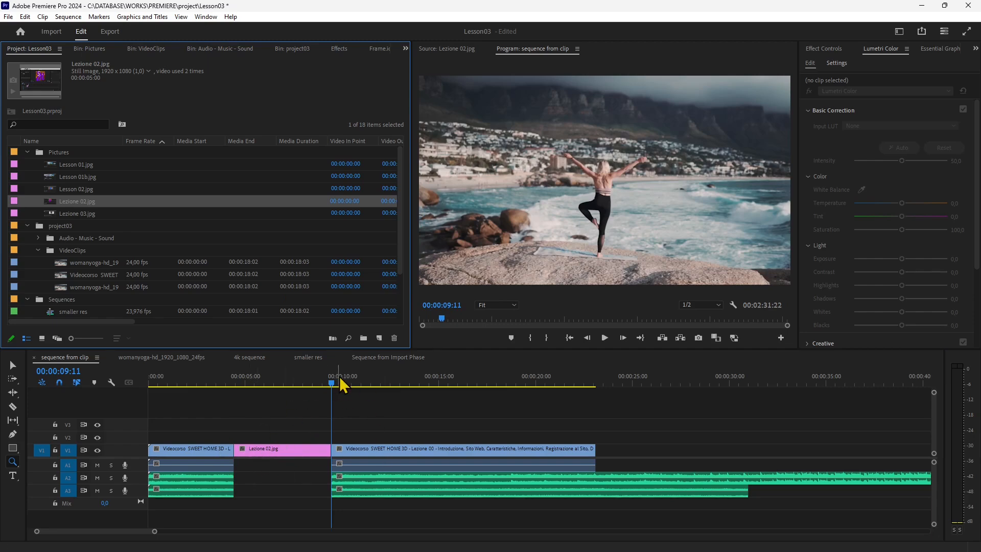
pyautogui.moveTo(338, 383); pyautogui.dragTo(299, 407)
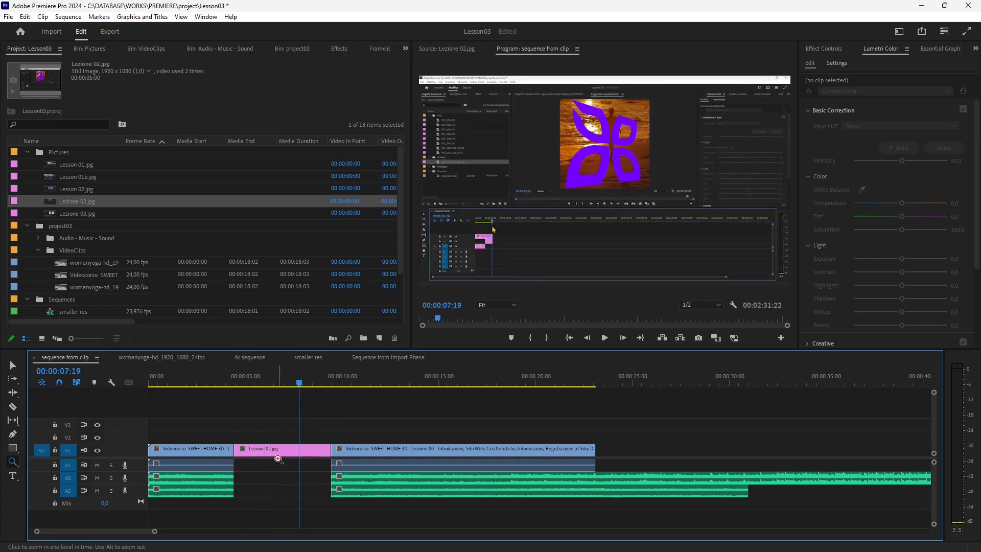
pyautogui.hotkey('ctrl', 'z')
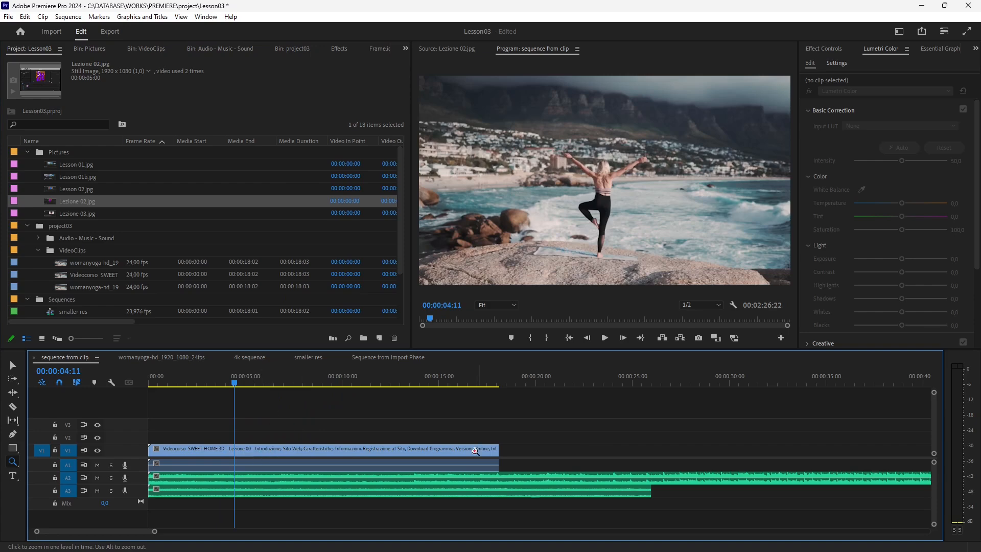
# Try swapping the whole Videocorso clip for Lezione 02.jpg with the Replace option, scrub to 00:00:16:17 to check it, and undo the replacement.
pyautogui.moveTo(57, 201); pyautogui.dragTo(558, 264)
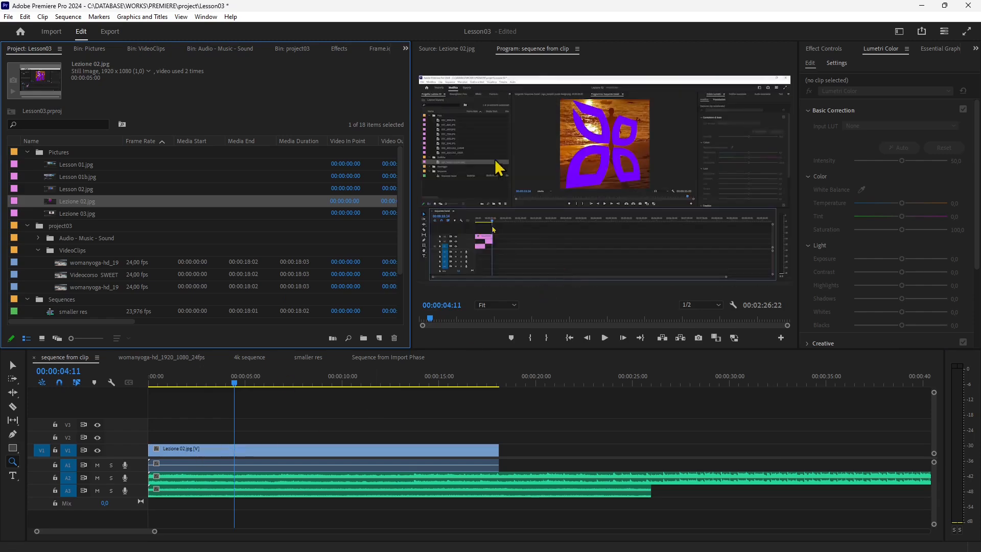
pyautogui.moveTo(237, 384); pyautogui.dragTo(473, 401)
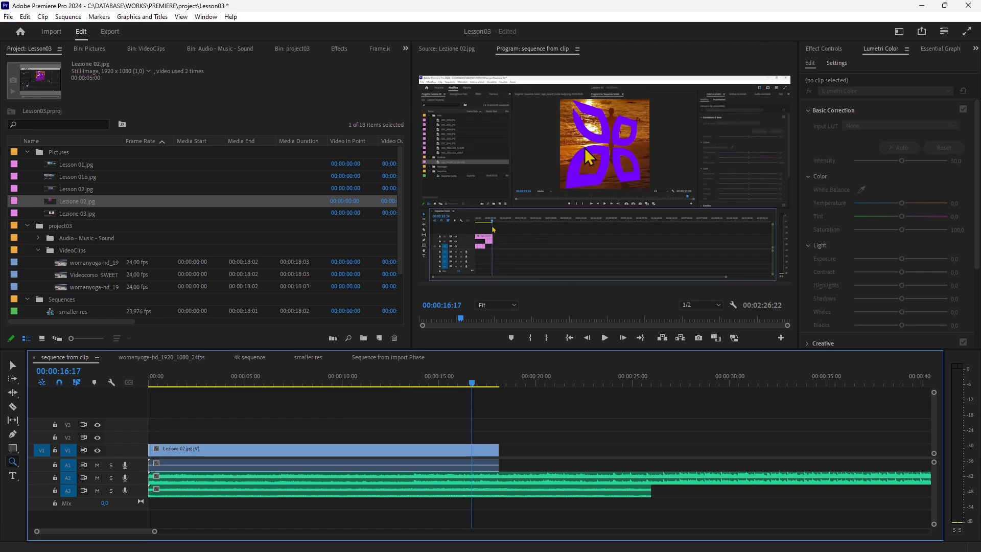
pyautogui.hotkey('ctrl', 'z')
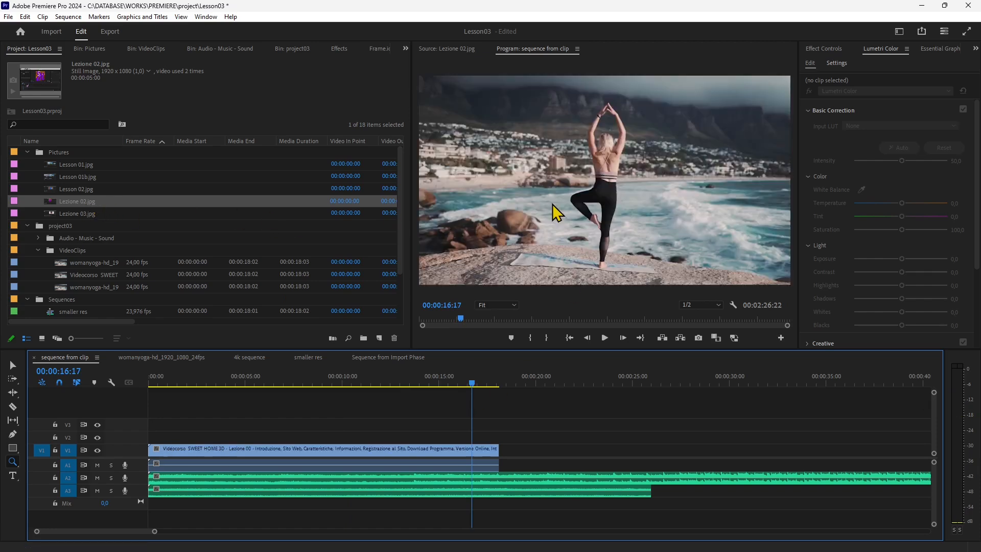
# Try the Overwrite option with Lezione 02.jpg on the Videocorso clip at 00:00:16:17 and again at 00:00:05:17, undoing each edit.
pyautogui.moveTo(82, 203); pyautogui.dragTo(657, 264)
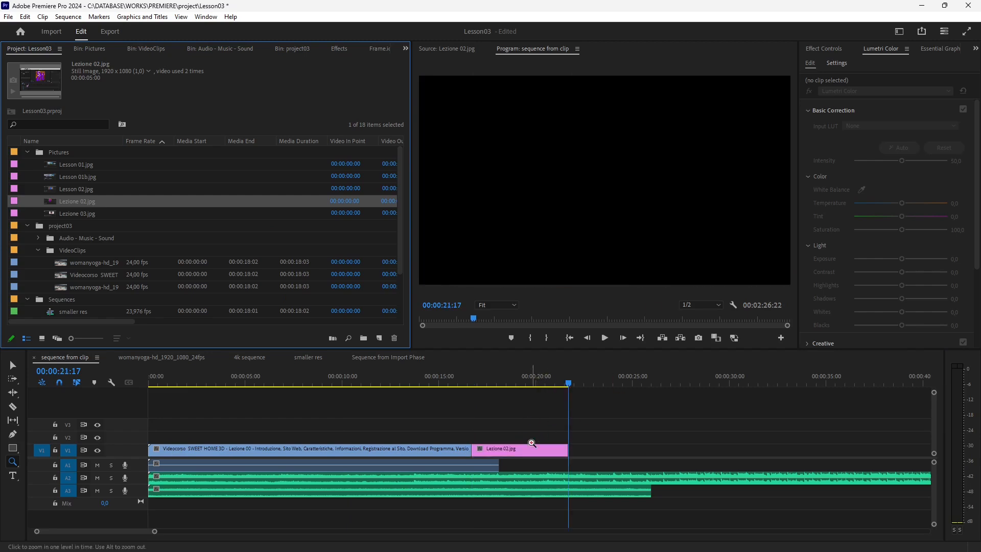
pyautogui.hotkey('ctrl', 'z')
pyautogui.moveTo(473, 384); pyautogui.dragTo(259, 404)
pyautogui.moveTo(58, 201); pyautogui.dragTo(639, 262)
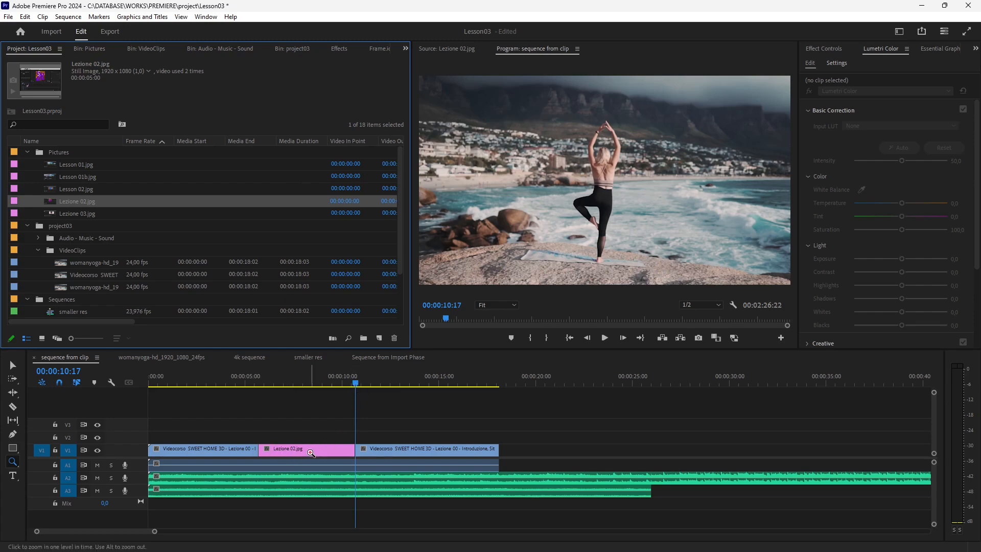
pyautogui.hotkey('ctrl', 'z')
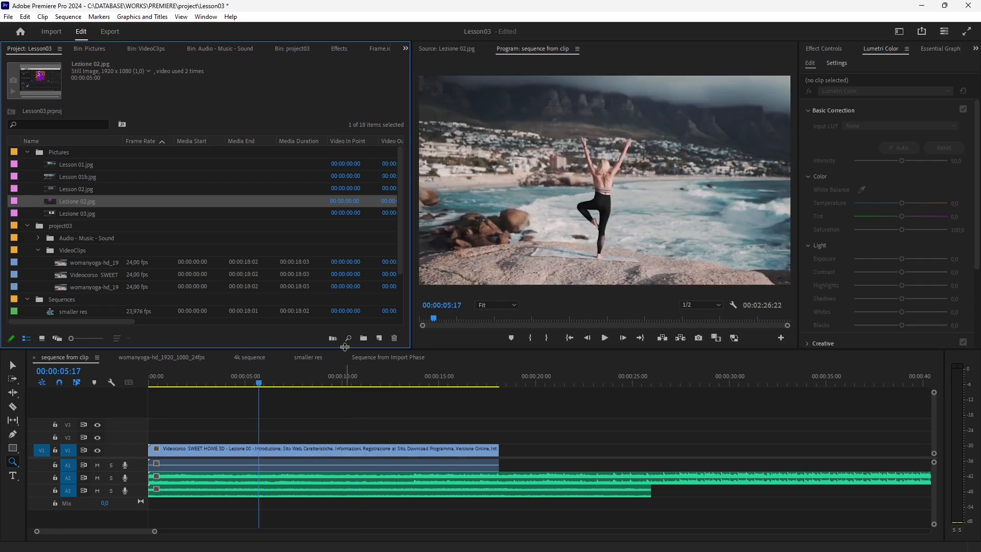
# Try the Program Monitor's Replace option again with Lezione 02.jpg while the playhead is at 00:00:05:17, and undo it.
pyautogui.moveTo(60, 200); pyautogui.dragTo(531, 180)
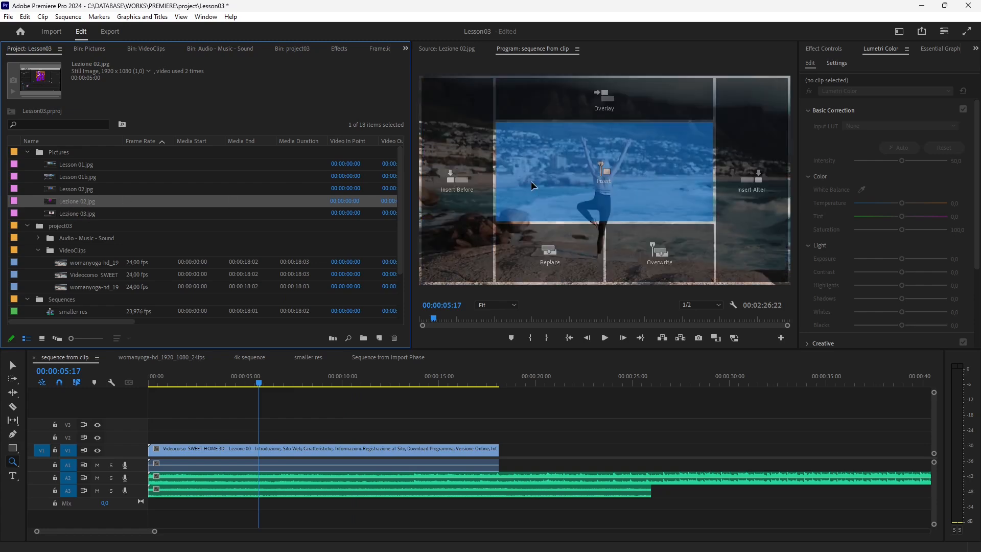
pyautogui.moveTo(532, 181); pyautogui.dragTo(551, 235)
pyautogui.hotkey('ctrl', 'z')
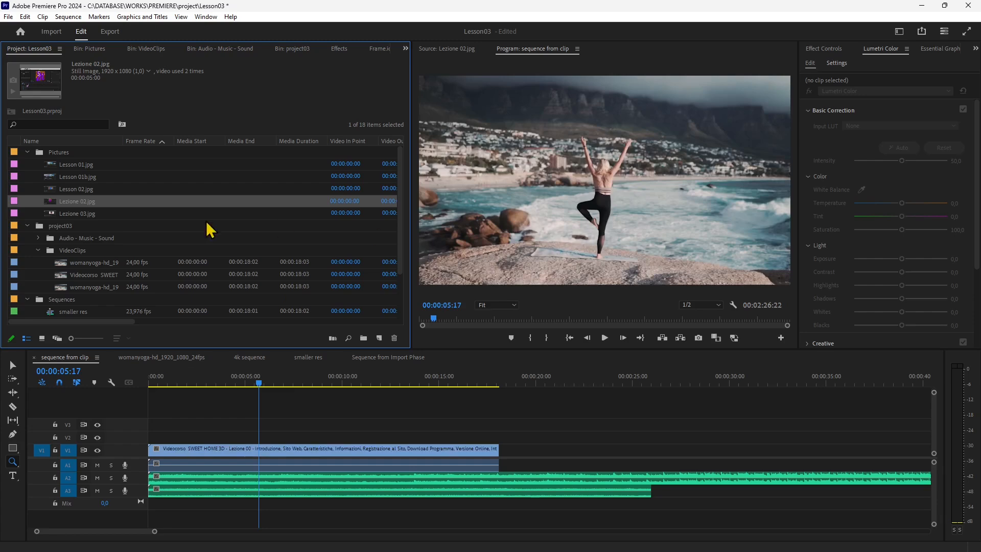
# Try inserting Lezione 02.jpg into the Videocorso clip at 00:00:05:17, scrub across the picture up to 00:00:11:04, and undo the insert.
pyautogui.moveTo(87, 203); pyautogui.dragTo(625, 185)
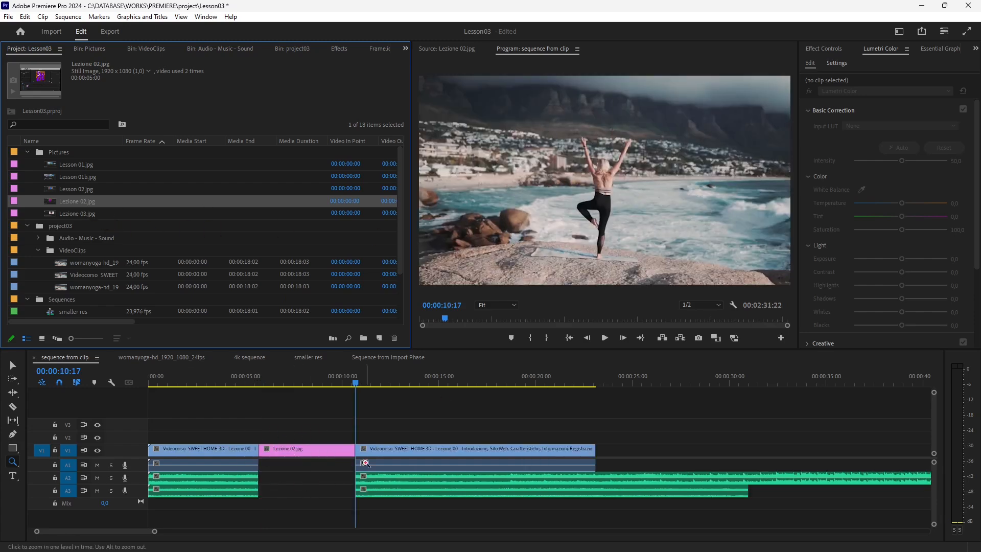
pyautogui.click(256, 387)
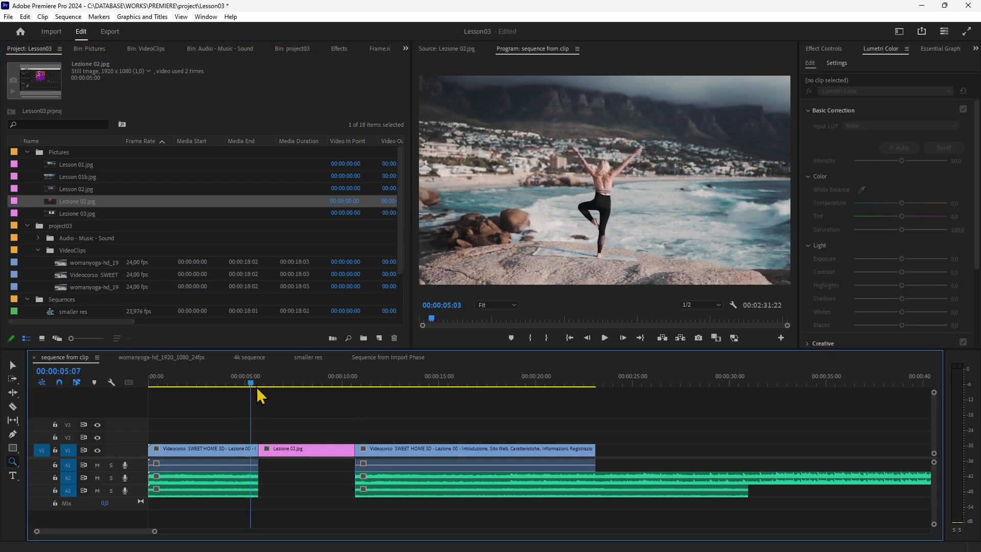
pyautogui.moveTo(257, 389); pyautogui.dragTo(368, 397)
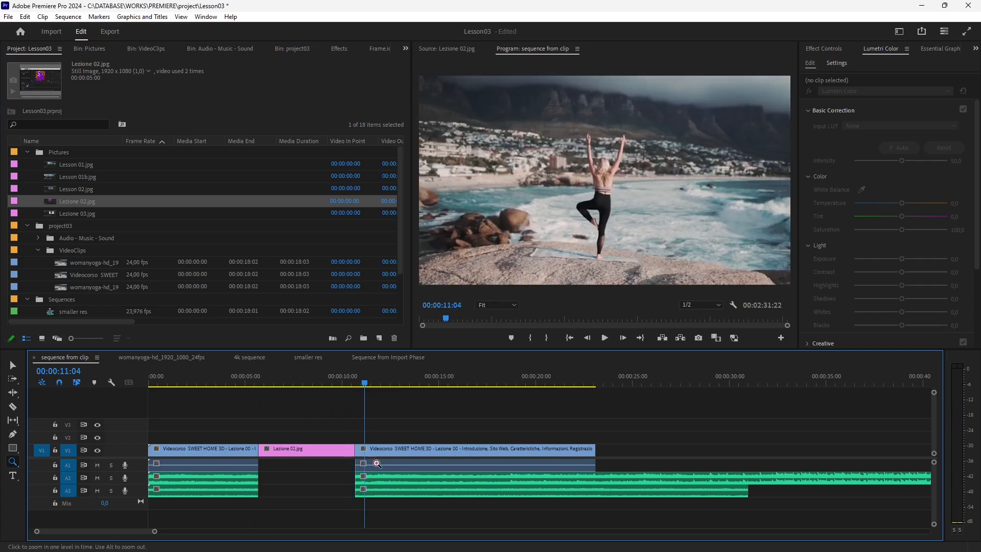
pyautogui.hotkey('ctrl', 'z')
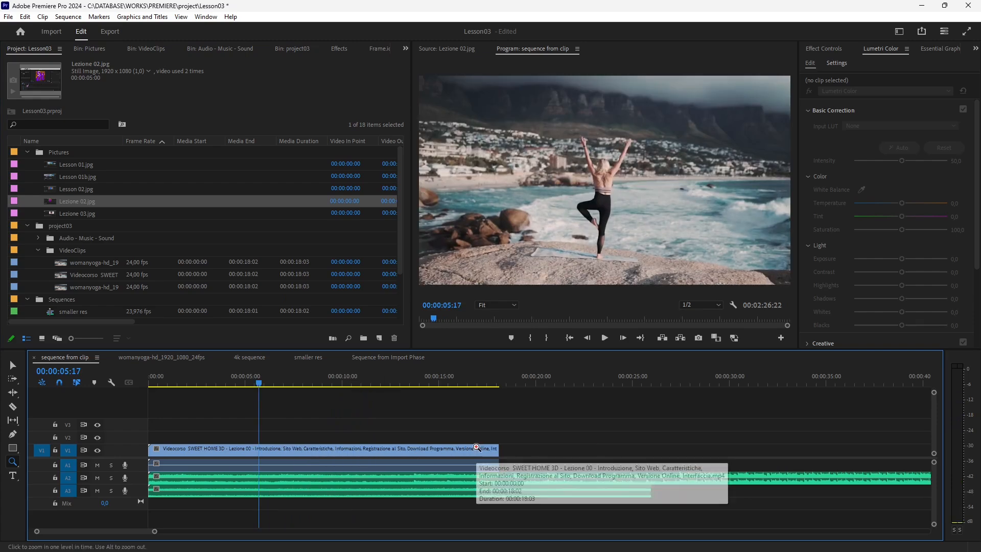